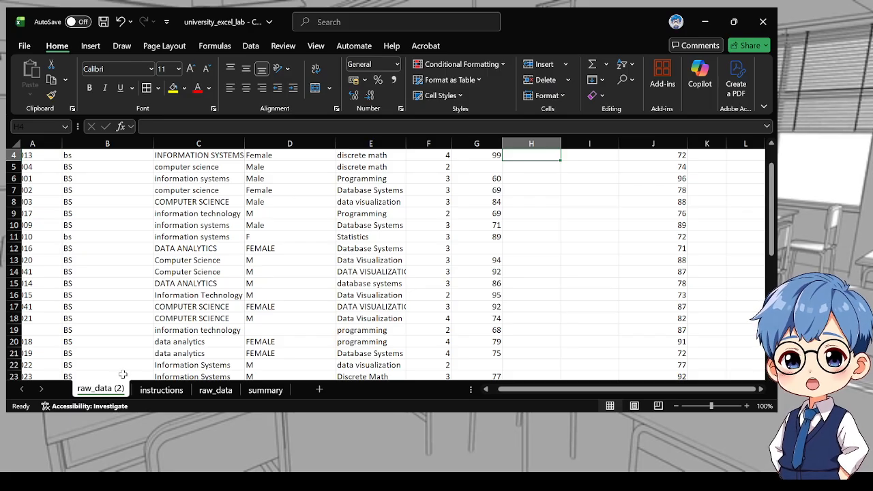
Move the raw_data (2) sheet tab so it sits right after raw_data
{"action": "left_click_drag", "start_coordinate": [101, 393], "coordinate": [242, 397]}
{"action": "key", "text": "alt+Tab"}
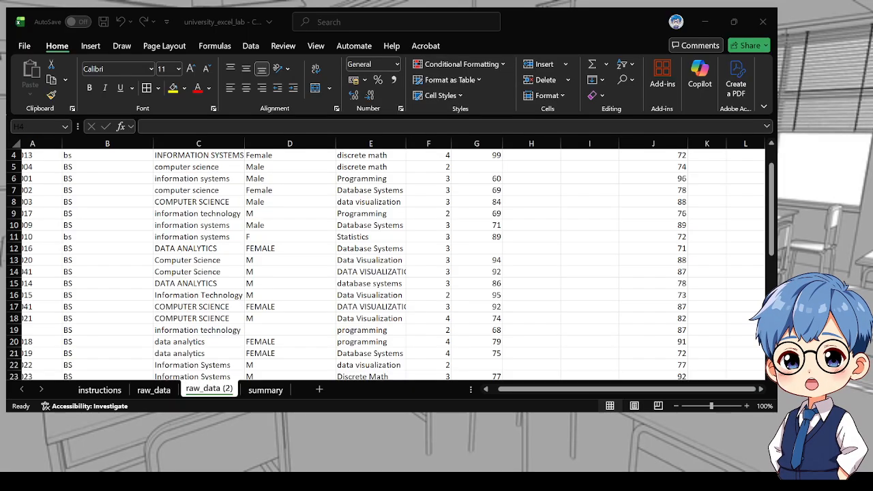
{"action": "key", "text": "alt+Tab"}
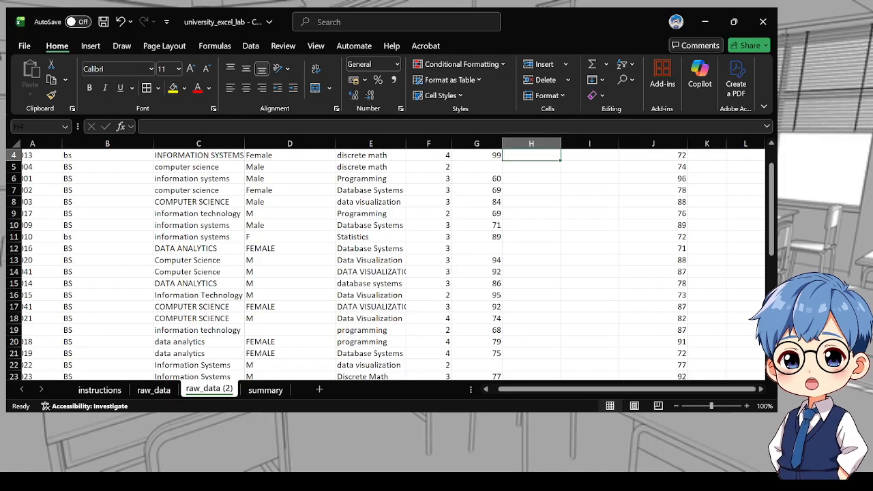
Rename the raw_data (2) sheet as clean_data
{"action": "double_click", "coordinate": [216, 391]}
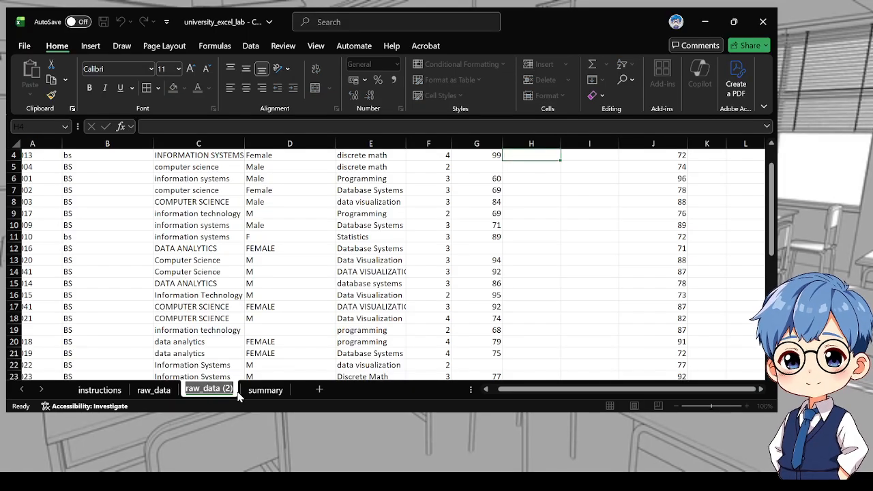
{"action": "type", "text": "raw_data"}
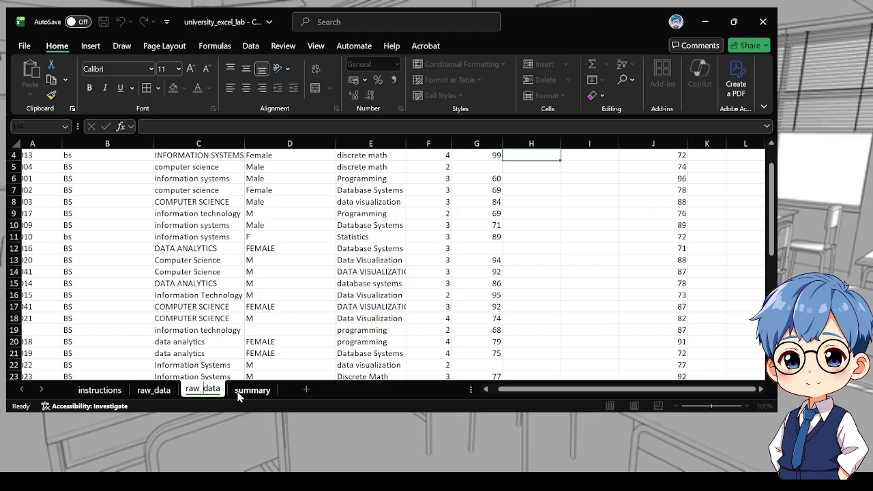
{"action": "key", "text": "Left"}
{"action": "key", "text": "Left"}
{"action": "key", "text": "Left"}
{"action": "key", "text": "Left"}
{"action": "key", "text": "Left"}
{"action": "key", "text": "BackSpace"}
{"action": "key", "text": "BackSpace"}
{"action": "key", "text": "BackSpace"}
{"action": "type", "text": "clea"}
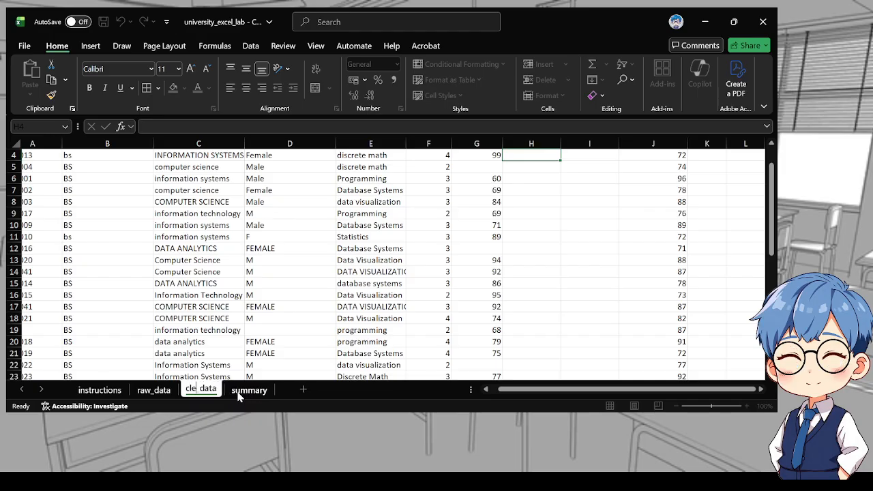
{"action": "type", "text": "n"}
{"action": "key", "text": "Return"}
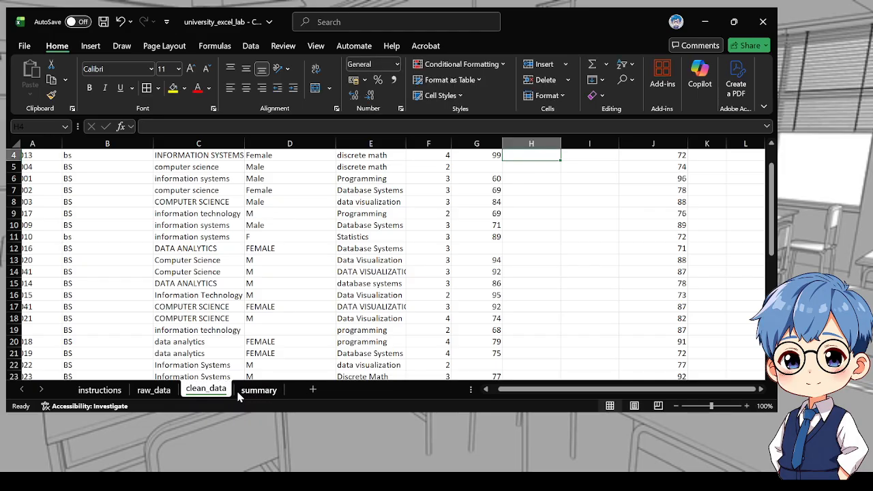
Read the StudentID standardization tasks on the instructions sheet
{"action": "scroll", "coordinate": [300, 280], "scroll_direction": "up", "scroll_amount": 1}
{"action": "left_click", "coordinate": [95, 389]}
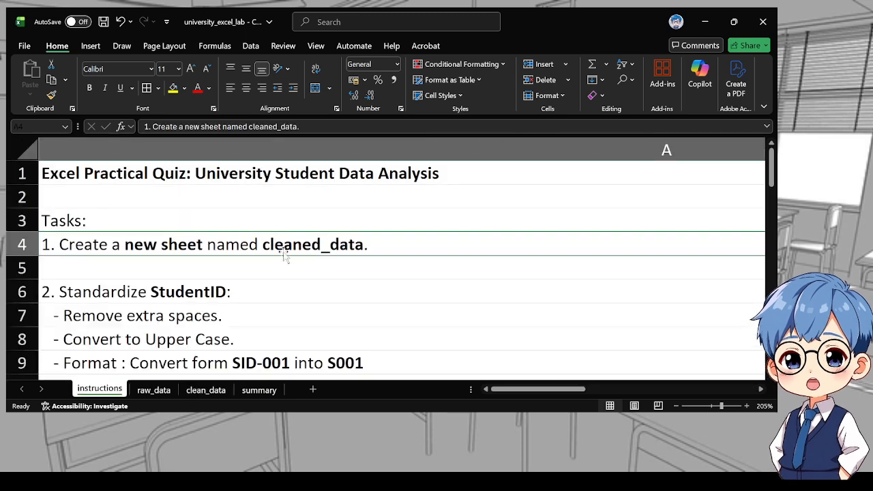
{"action": "scroll", "coordinate": [234, 272], "scroll_direction": "down", "scroll_amount": 2}
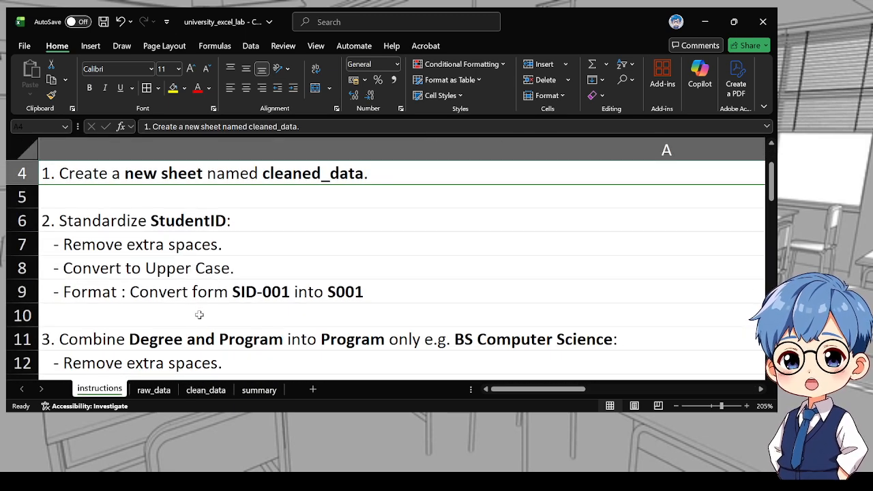
{"action": "left_click", "coordinate": [178, 250]}
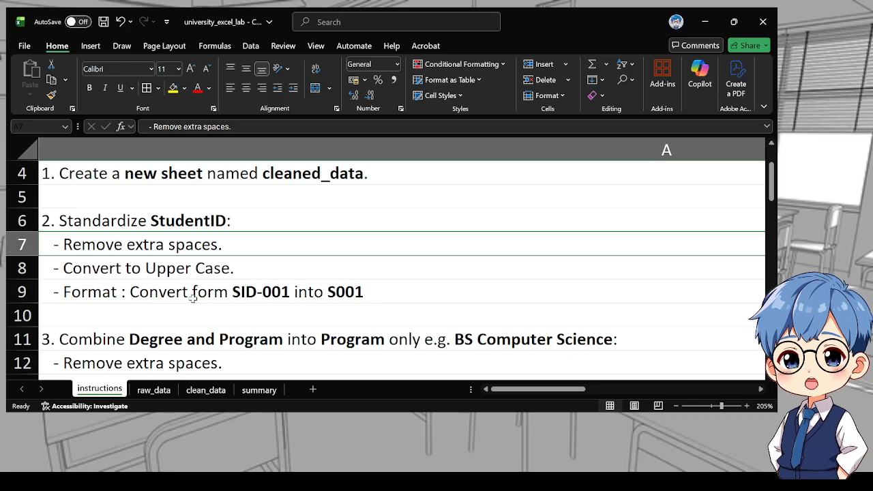
{"action": "left_click", "coordinate": [265, 272]}
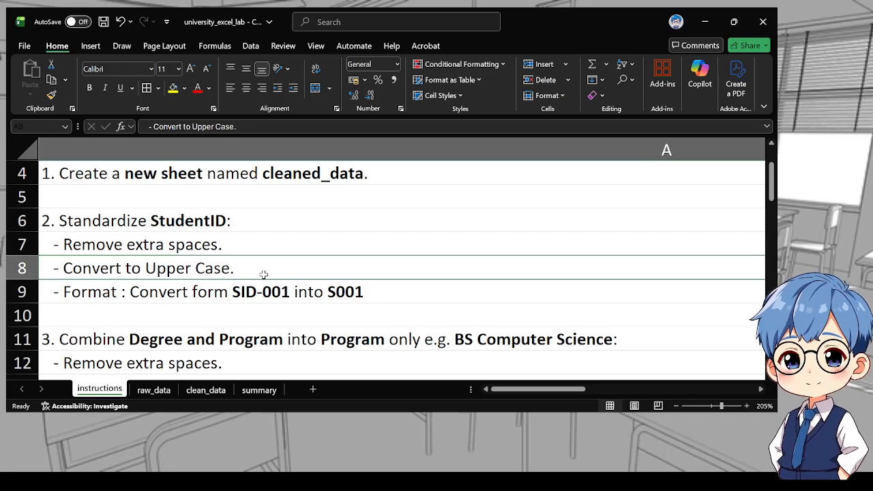
{"action": "left_click", "coordinate": [216, 302]}
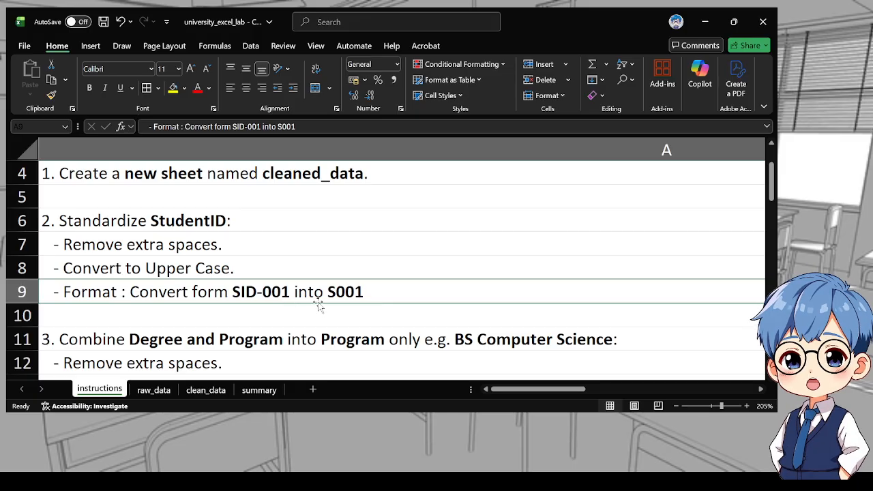
Compare the StudentID and Degree columns of the raw_data and clean_data sheets against the instructions
{"action": "left_click", "coordinate": [151, 390]}
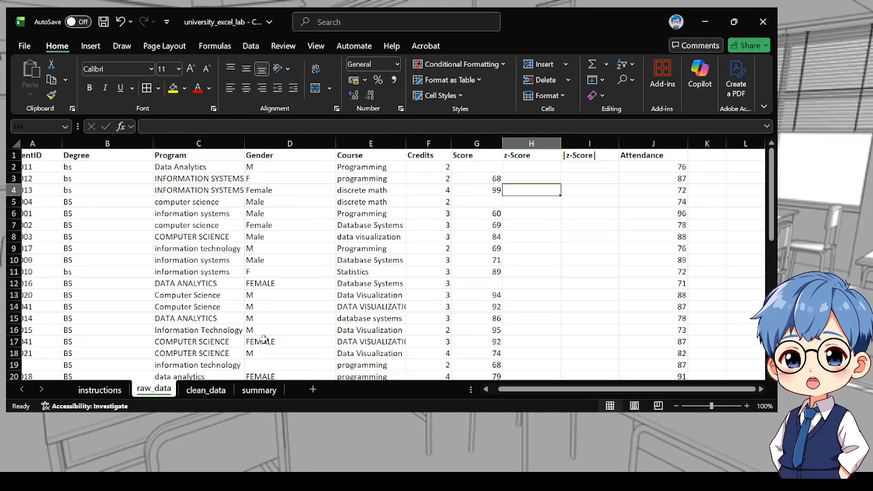
{"action": "scroll", "coordinate": [191, 293], "scroll_direction": "up", "scroll_amount": 5}
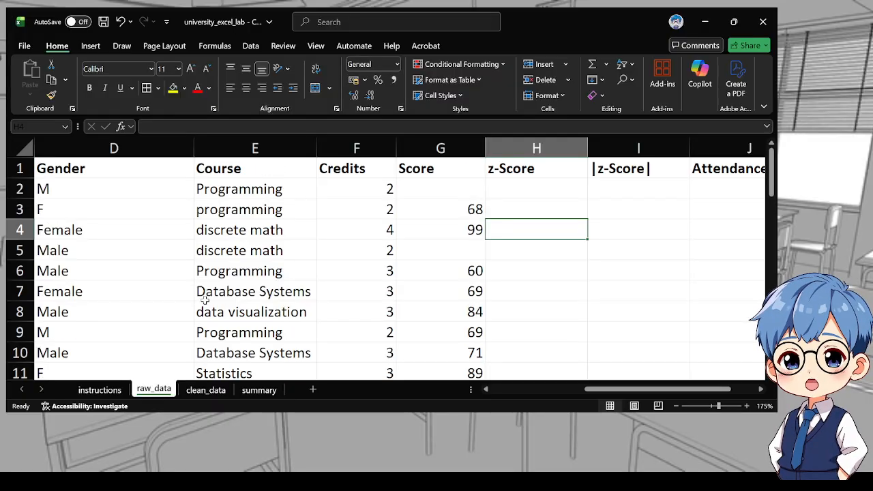
{"action": "left_click", "coordinate": [202, 389]}
{"action": "scroll", "coordinate": [126, 218], "scroll_direction": "up", "scroll_amount": 6}
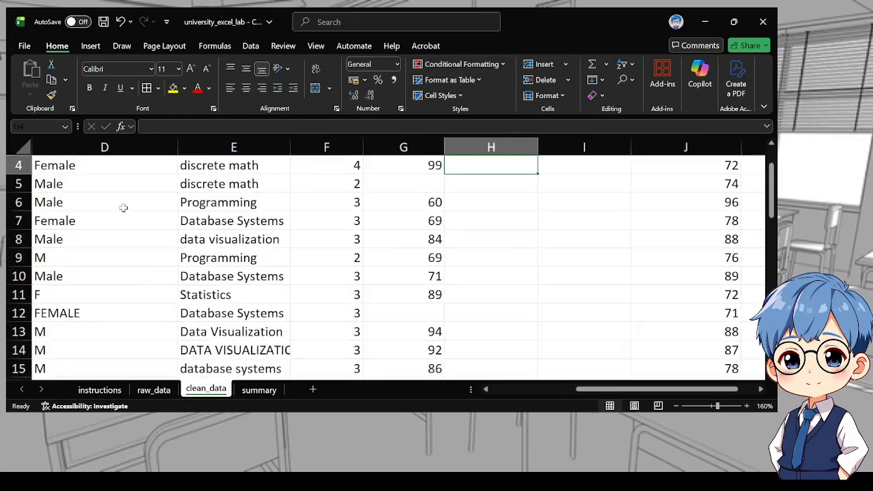
{"action": "scroll", "coordinate": [129, 234], "scroll_direction": "up", "scroll_amount": 2}
{"action": "scroll", "coordinate": [146, 253], "scroll_direction": "up", "scroll_amount": 1}
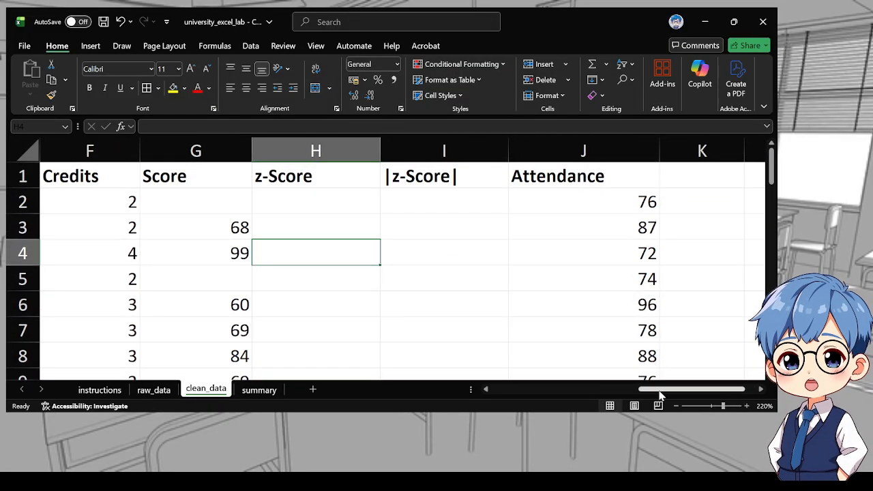
{"action": "left_click_drag", "start_coordinate": [652, 390], "coordinate": [431, 391]}
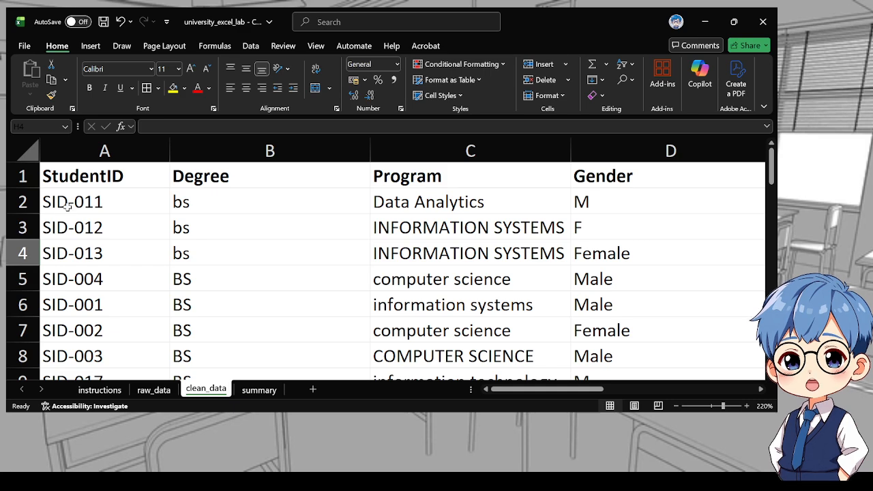
{"action": "scroll", "coordinate": [71, 207], "scroll_direction": "down", "scroll_amount": 1}
{"action": "scroll", "coordinate": [98, 209], "scroll_direction": "up", "scroll_amount": 1}
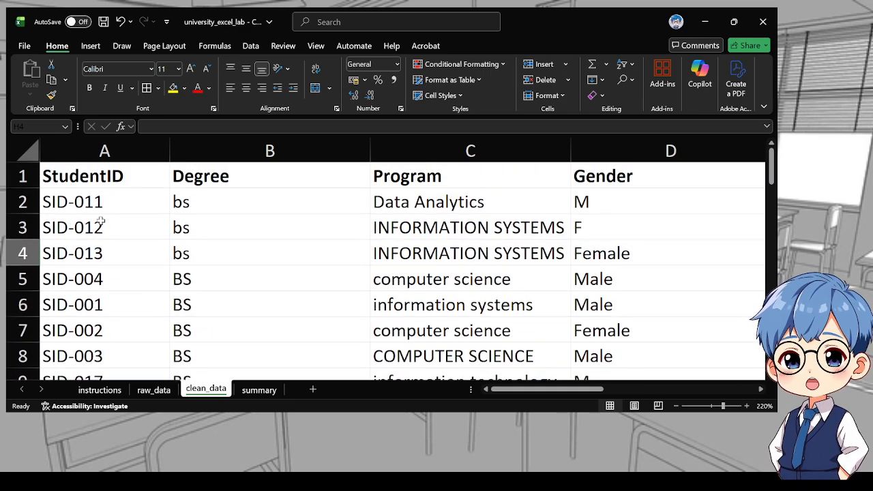
{"action": "left_click", "coordinate": [100, 390]}
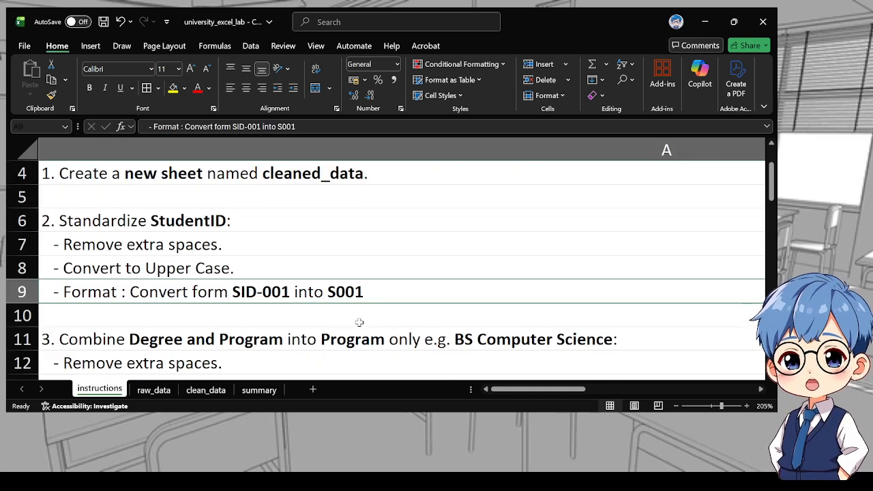
{"action": "left_click", "coordinate": [206, 392]}
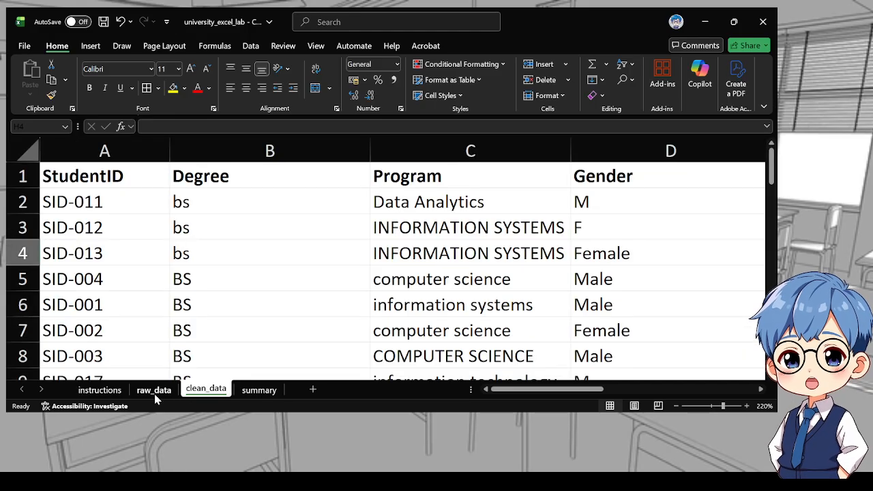
{"action": "left_click", "coordinate": [100, 390]}
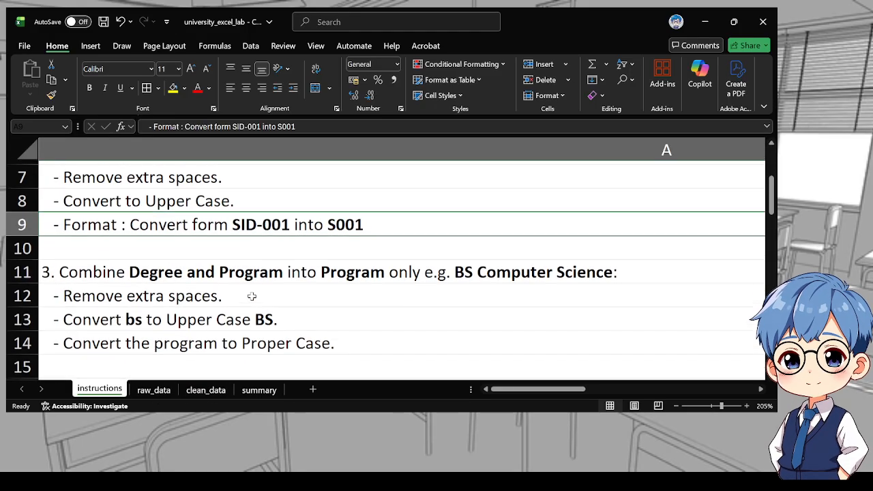
{"action": "scroll", "coordinate": [235, 327], "scroll_direction": "up", "scroll_amount": 1}
{"action": "scroll", "coordinate": [225, 349], "scroll_direction": "up", "scroll_amount": 1}
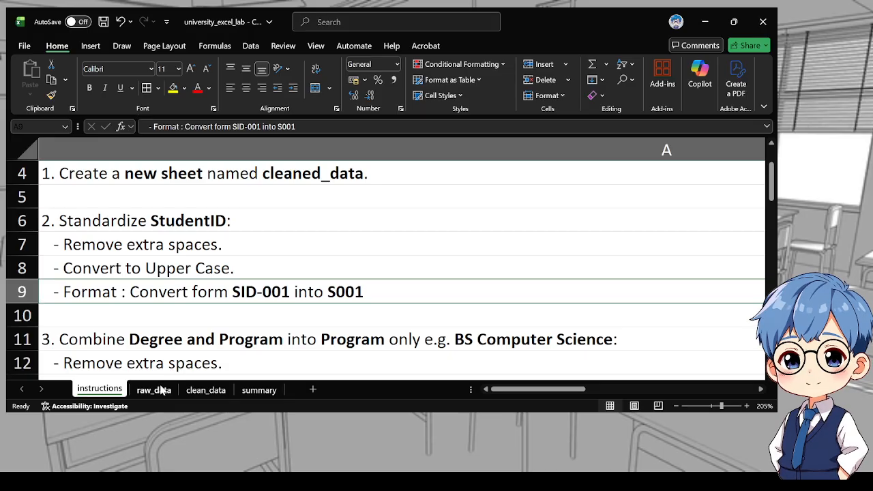
{"action": "left_click", "coordinate": [154, 390]}
{"action": "left_click", "coordinate": [236, 148]}
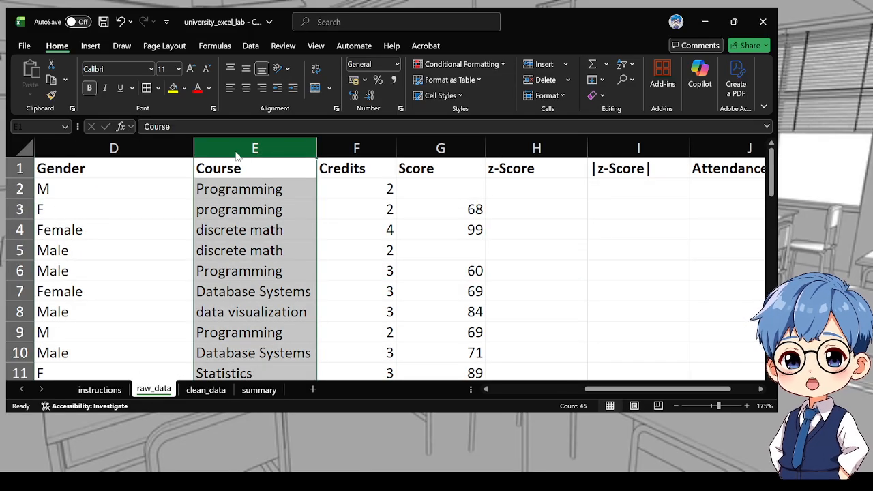
{"action": "key", "text": "ctrl+shift+plus"}
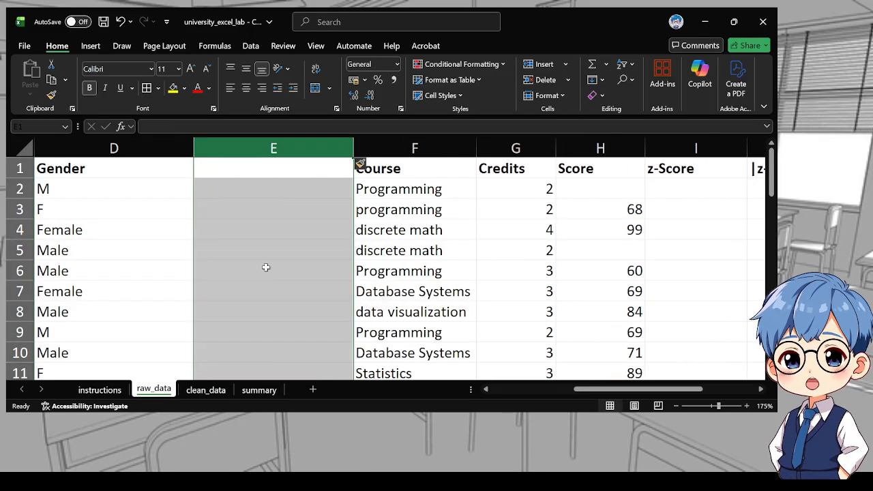
{"action": "left_click", "coordinate": [235, 166]}
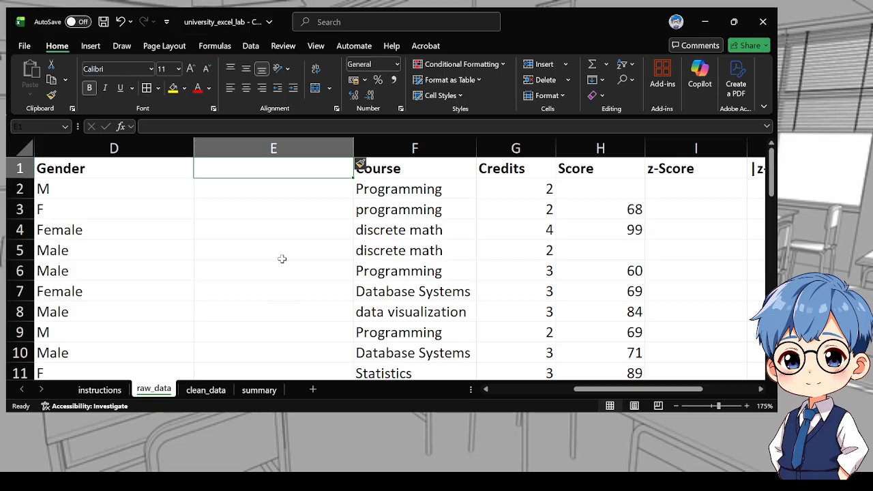
{"action": "key", "text": "ctrl+z"}
Insert a blank column before Degree in the clean_data sheet
{"action": "left_click", "coordinate": [202, 389]}
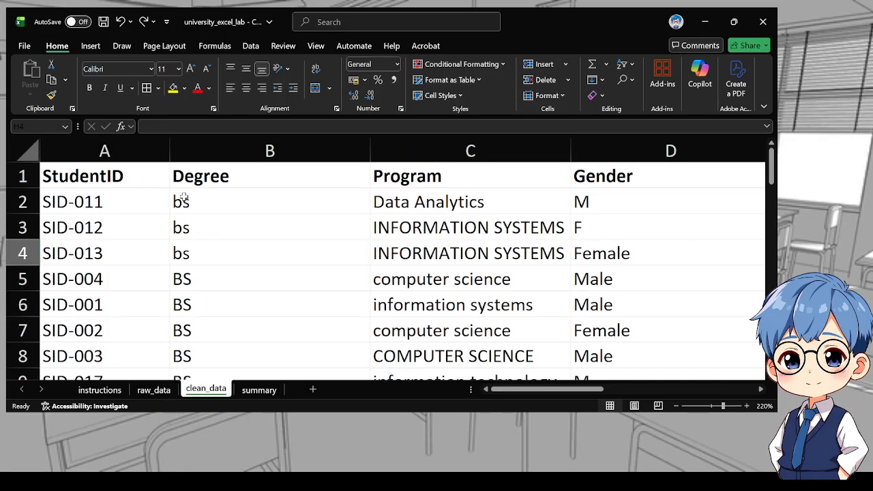
{"action": "left_click", "coordinate": [188, 145]}
{"action": "key", "text": "ctrl+shift+plus"}
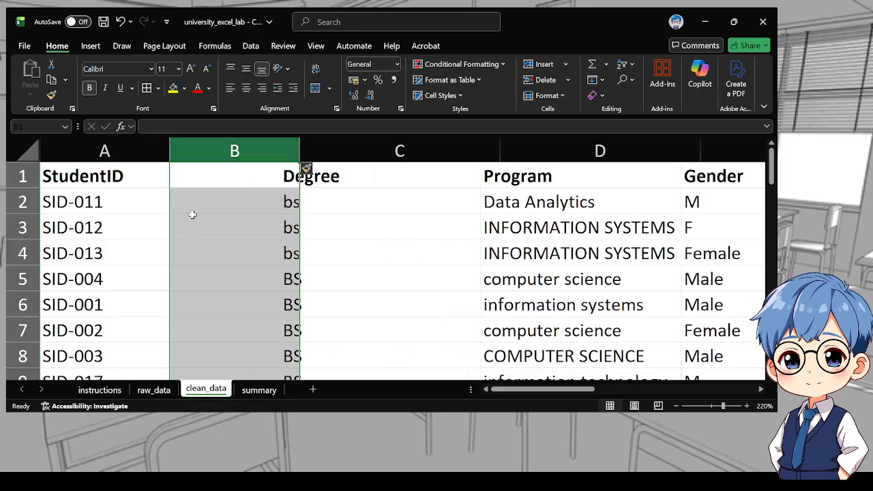
Start a formula in cell B2 that trims and uppercases the StudentID: =TRIM(UPPER(A2))
{"action": "left_click", "coordinate": [215, 201]}
{"action": "type", "text": "=tri"}
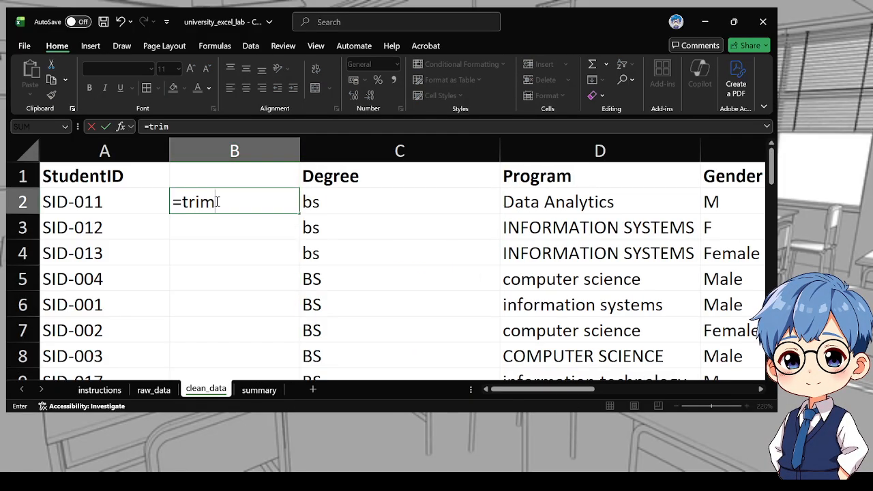
{"action": "type", "text": "m"}
{"action": "key", "text": "Tab"}
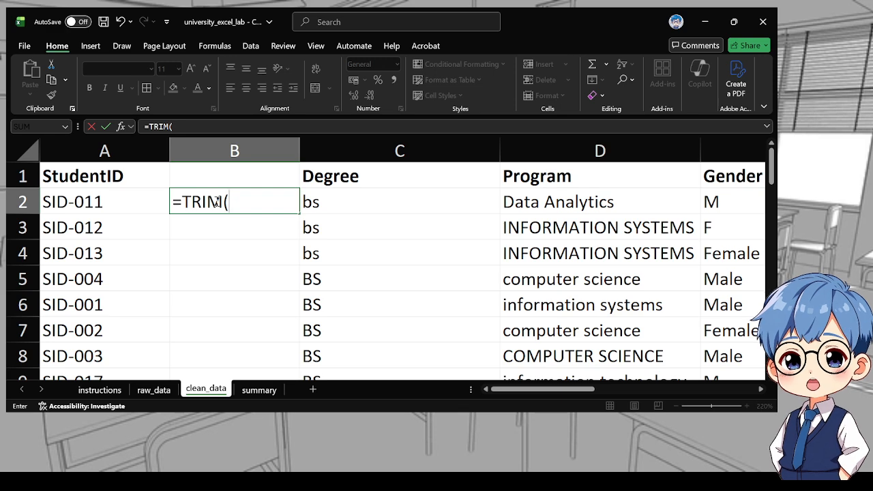
{"action": "type", "text": "="}
{"action": "key", "text": "BackSpace"}
{"action": "type", "text": "upp"}
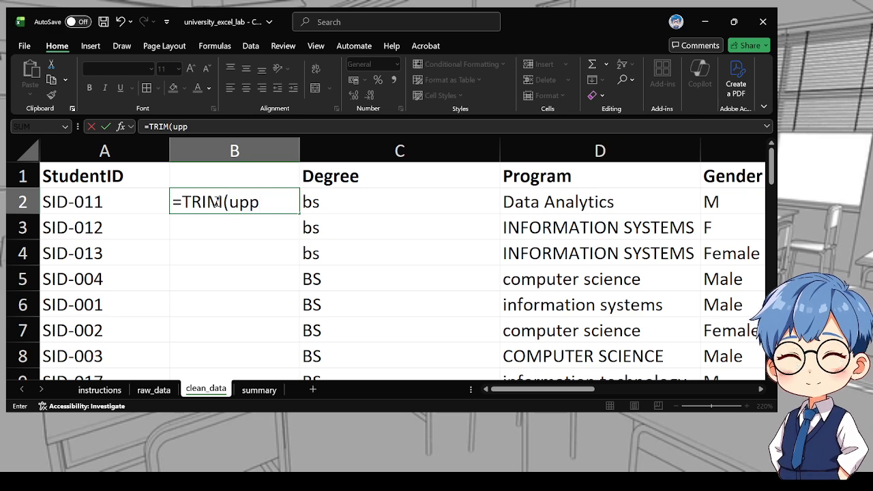
{"action": "key", "text": "Tab"}
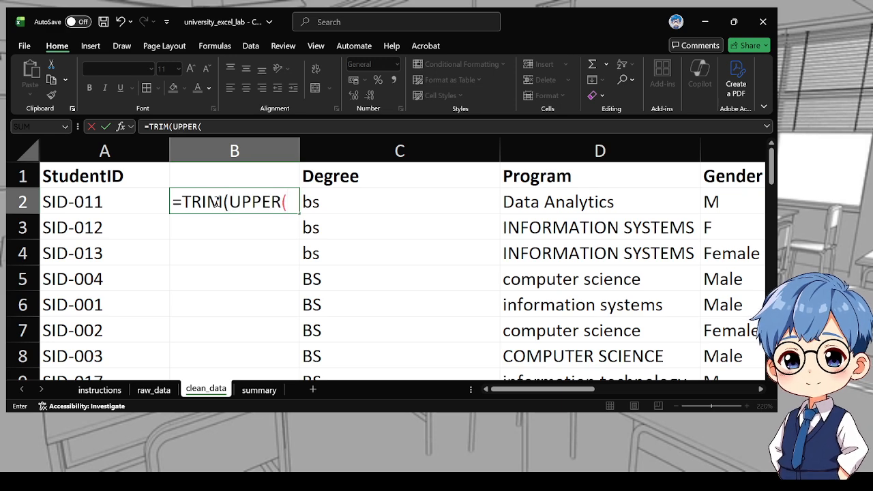
{"action": "left_click", "coordinate": [125, 206]}
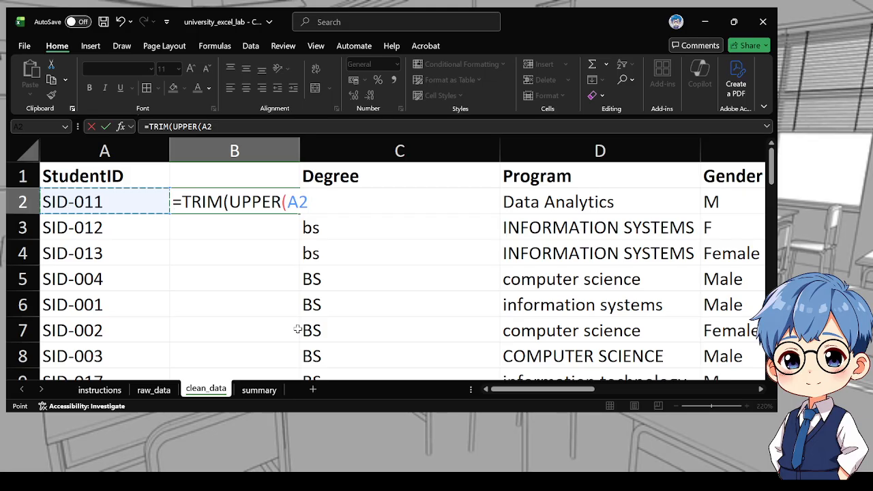
{"action": "type", "text": "))"}
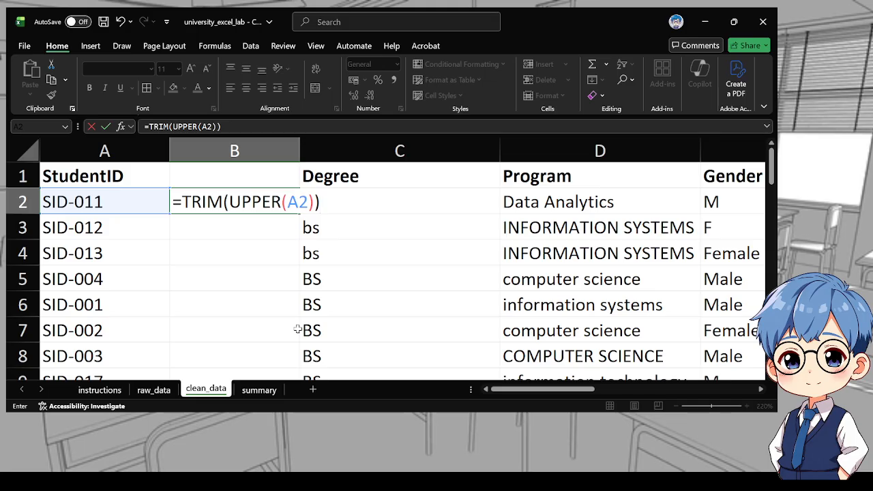
Remove the A2 reference from the UPPER function in cell B2's formula
{"action": "scroll", "coordinate": [300, 327], "scroll_direction": "down", "scroll_amount": 2}
{"action": "scroll", "coordinate": [287, 317], "scroll_direction": "up", "scroll_amount": 2}
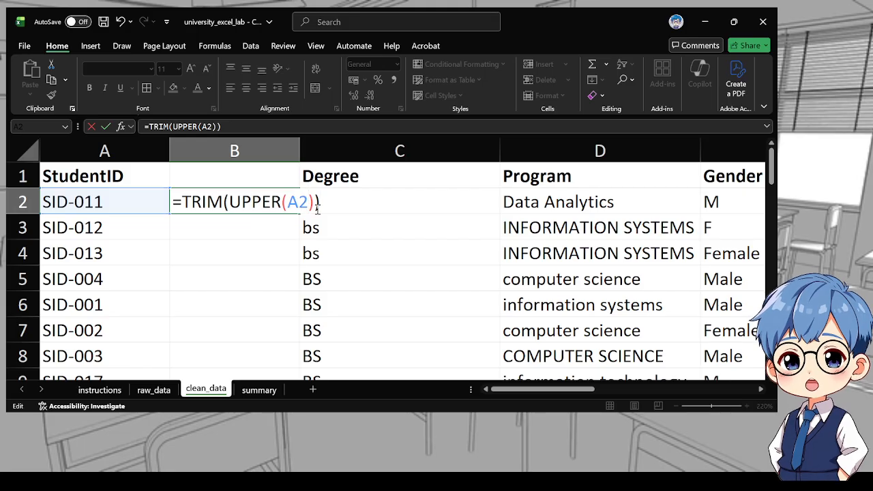
{"action": "key", "text": "BackSpace"}
{"action": "key", "text": "BackSpace"}
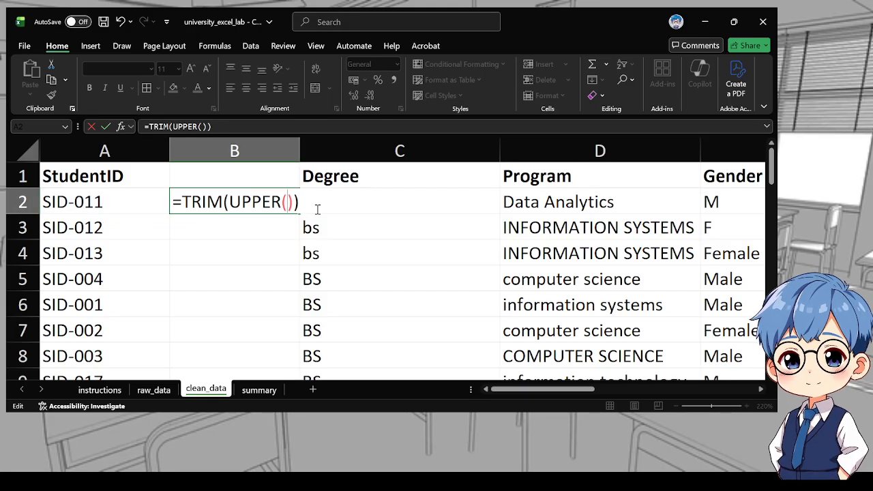
{"action": "type", "text": "CO"}
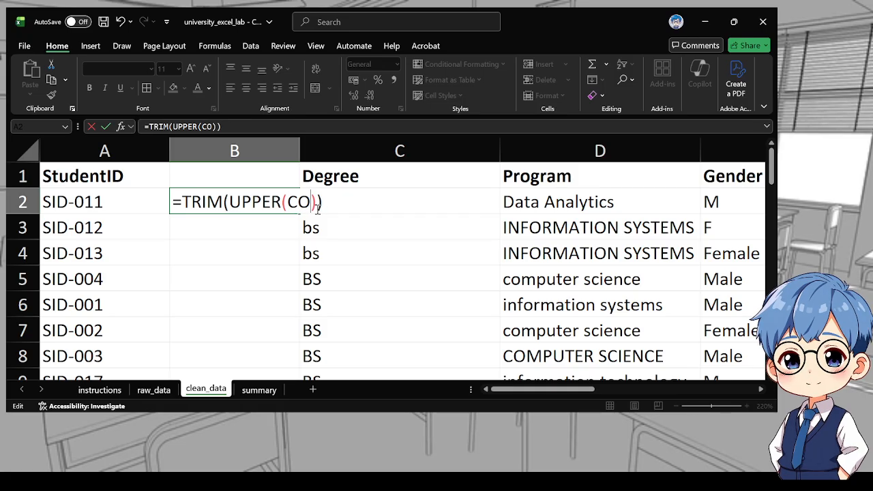
{"action": "type", "text": "N"}
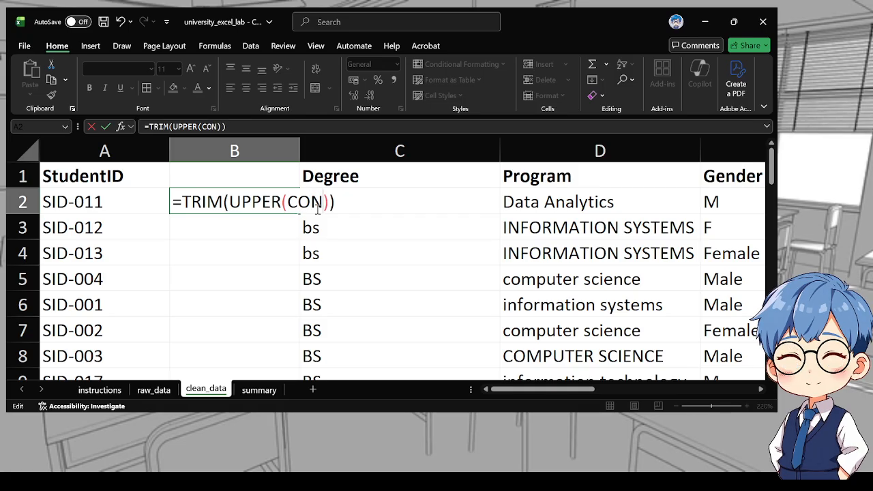
{"action": "type", "text": "CAT"}
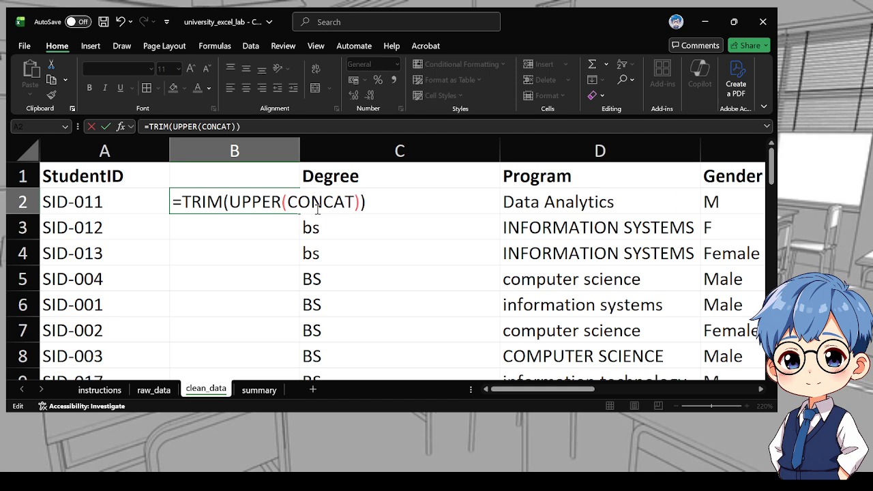
{"action": "type", "text": "()"}
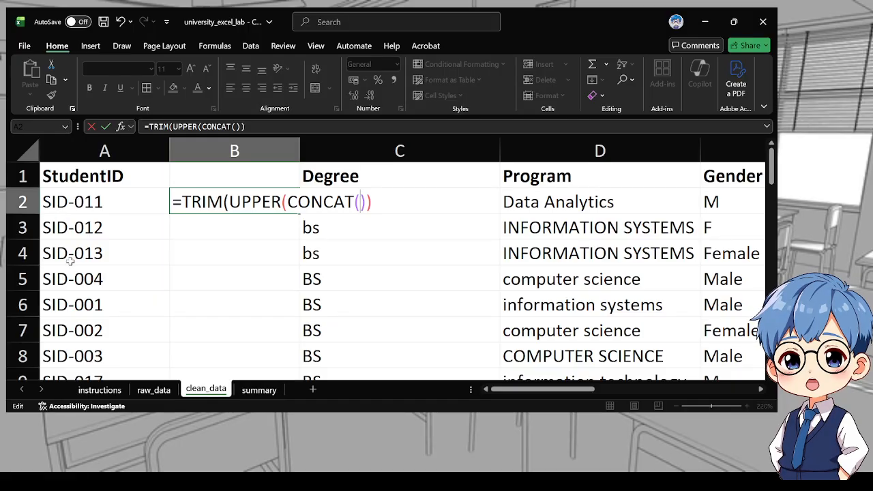
{"action": "key", "text": "BackSpace"}
{"action": "key", "text": "BackSpace"}
{"action": "key", "text": "BackSpace"}
{"action": "key", "text": "BackSpace"}
{"action": "key", "text": "BackSpace"}
{"action": "key", "text": "BackSpace"}
{"action": "key", "text": "BackSpace"}
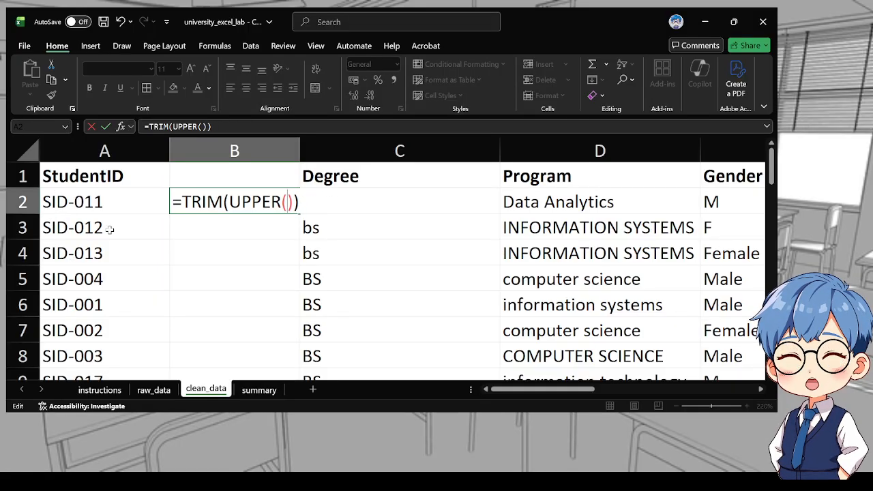
Complete B2 as =TRIM(UPPER(SUBSTITUTE(A2,"ID-",""))) and enter it
{"action": "type", "text": "SU"}
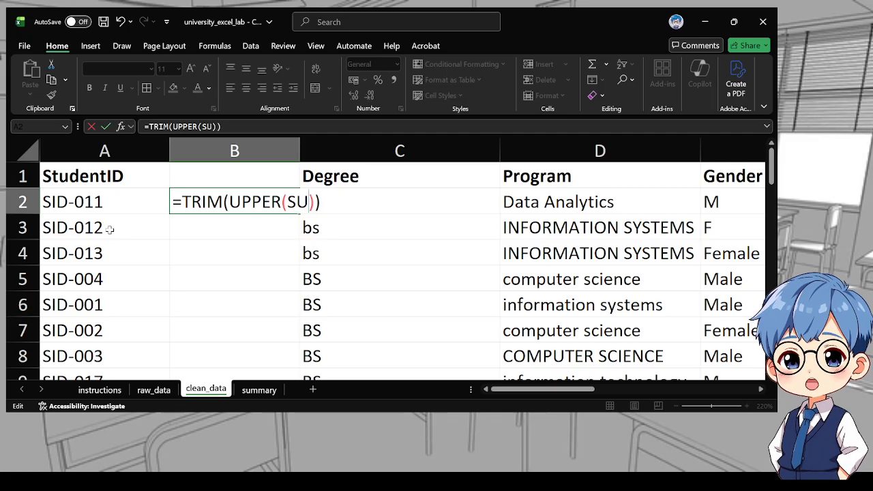
{"action": "key", "text": "Tab"}
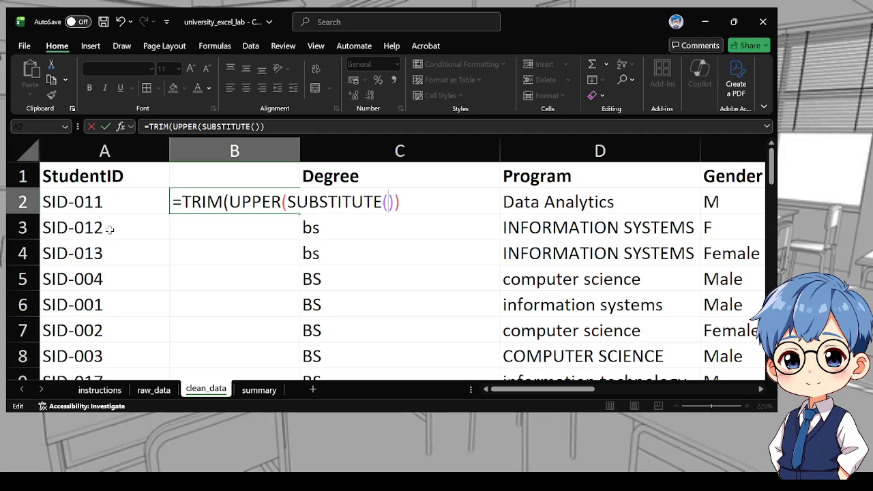
{"action": "left_click", "coordinate": [79, 205]}
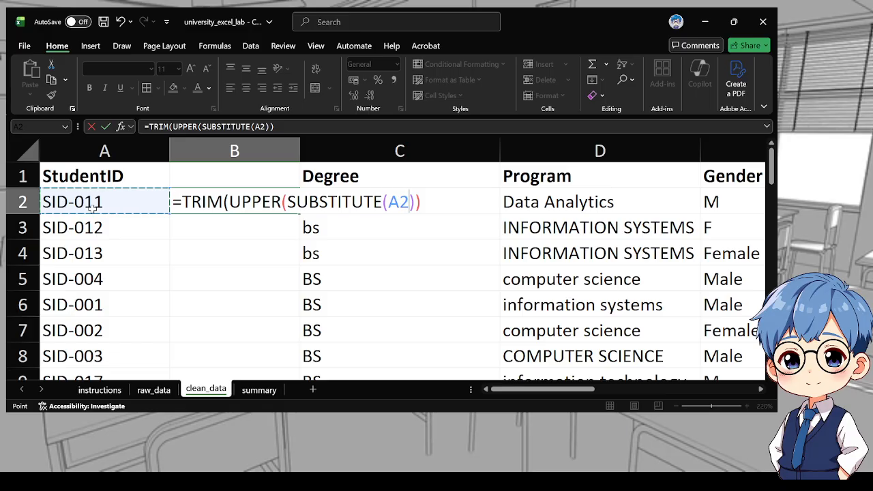
{"action": "type", "text": ","}
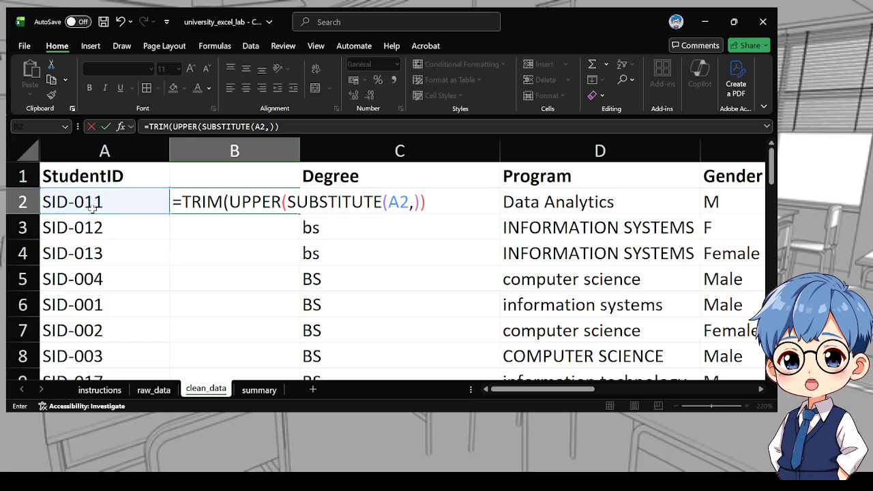
{"action": "type", "text": "\""}
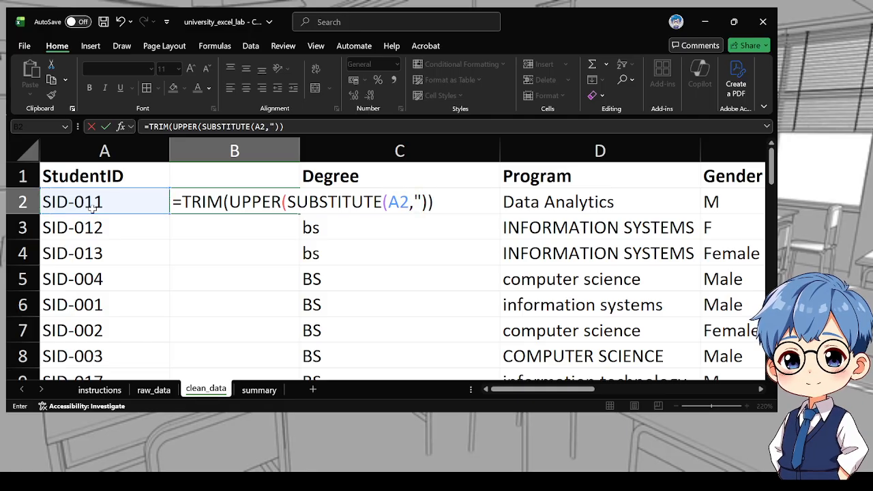
{"action": "type", "text": "ID"}
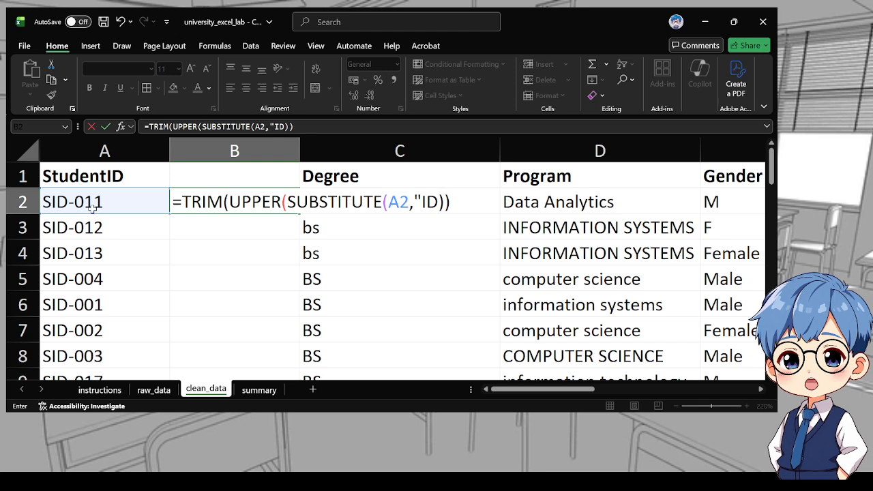
{"action": "type", "text": "-\""}
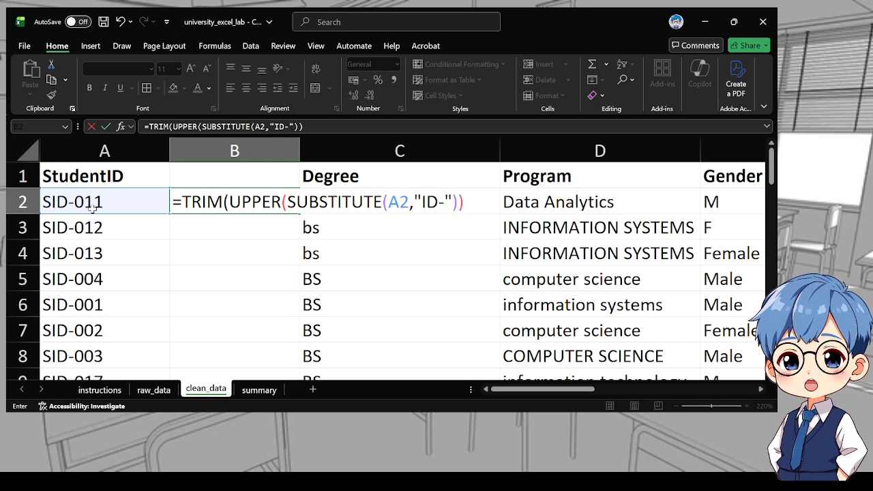
{"action": "type", "text": ","}
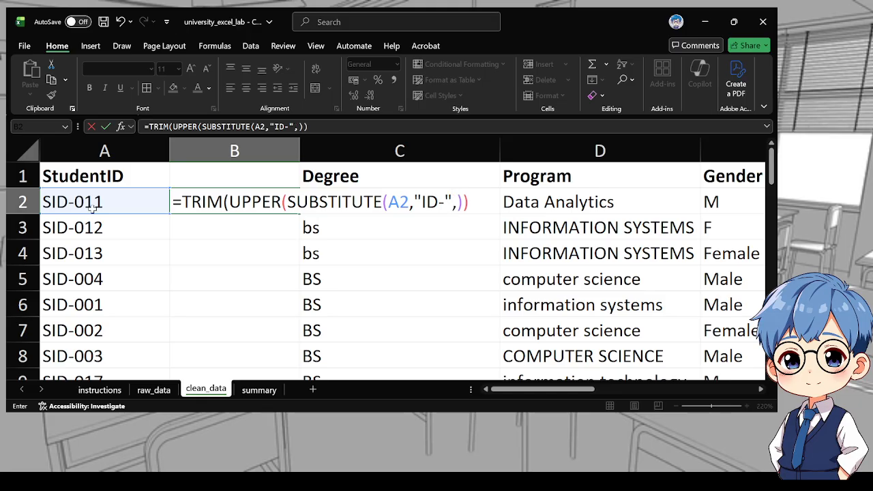
{"action": "type", "text": "\"\""}
{"action": "key", "text": "Return"}
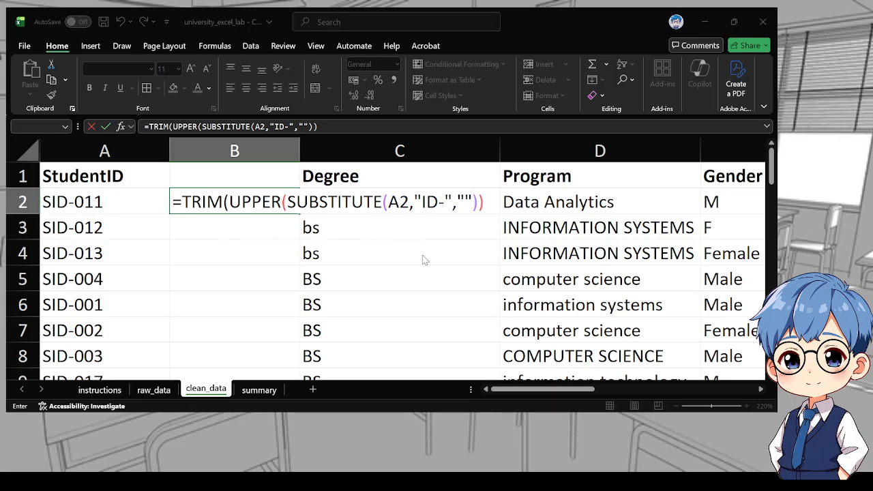
{"action": "key", "text": "Return"}
{"action": "left_click", "coordinate": [242, 202]}
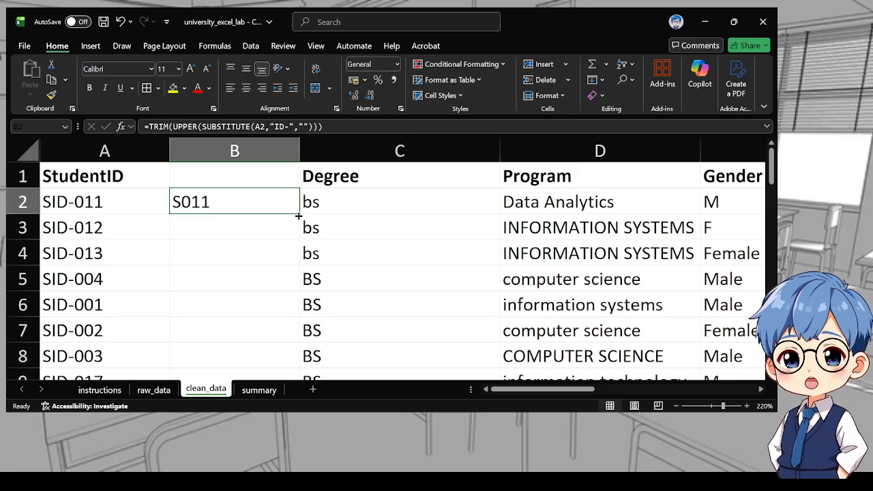
Fill the B2 formula down column B through row 45
{"action": "left_click_drag", "start_coordinate": [298, 215], "coordinate": [270, 337]}
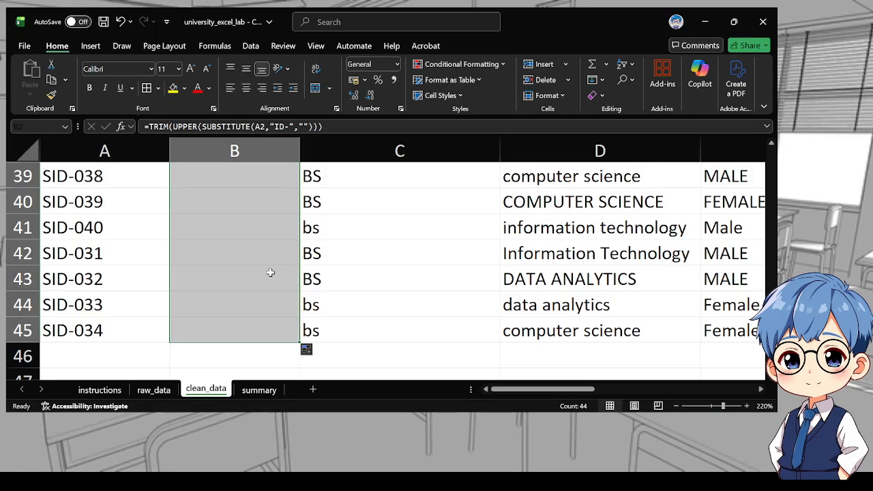
{"action": "scroll", "coordinate": [266, 253], "scroll_direction": "up", "scroll_amount": 2}
{"action": "scroll", "coordinate": [263, 234], "scroll_direction": "up", "scroll_amount": 5}
{"action": "scroll", "coordinate": [259, 234], "scroll_direction": "down", "scroll_amount": 1}
{"action": "scroll", "coordinate": [259, 234], "scroll_direction": "up", "scroll_amount": 7}
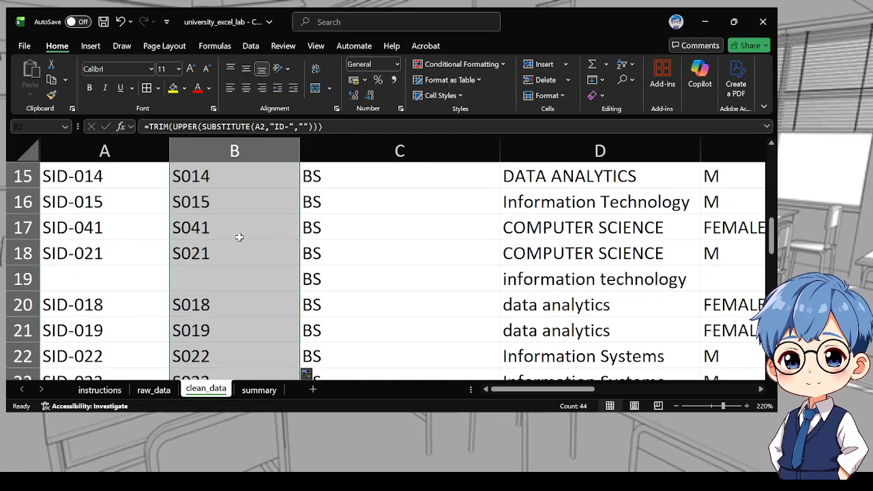
{"action": "left_click", "coordinate": [193, 201]}
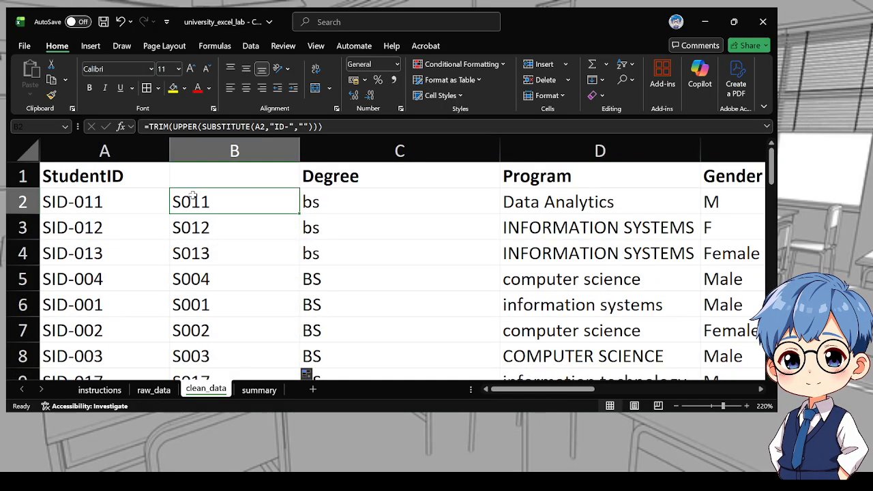
Copy the StudentID header from A1 into cell B1
{"action": "left_click", "coordinate": [152, 178]}
{"action": "key", "text": "ctrl+c"}
{"action": "left_click", "coordinate": [196, 178]}
{"action": "key", "text": "ctrl+v"}
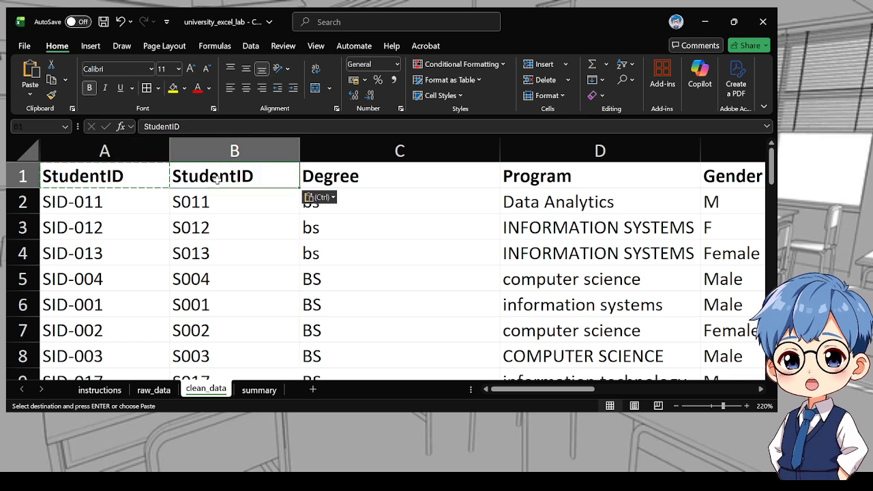
{"action": "left_click", "coordinate": [207, 216]}
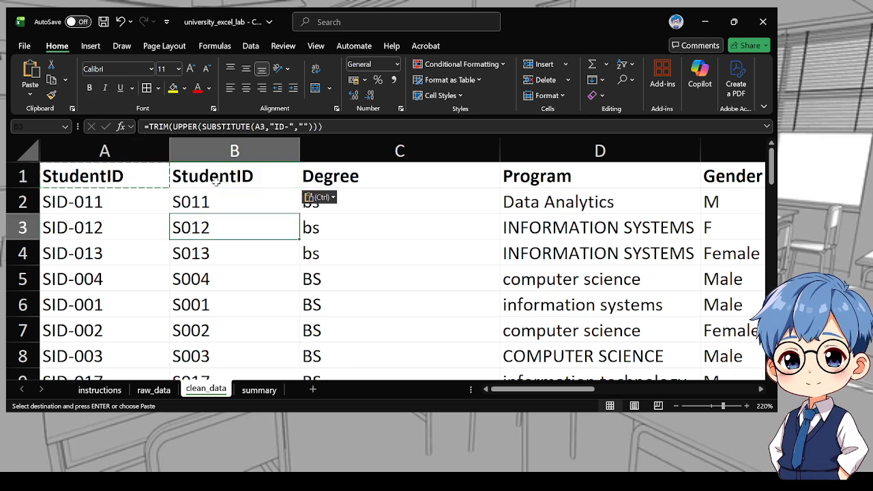
{"action": "left_click", "coordinate": [212, 176]}
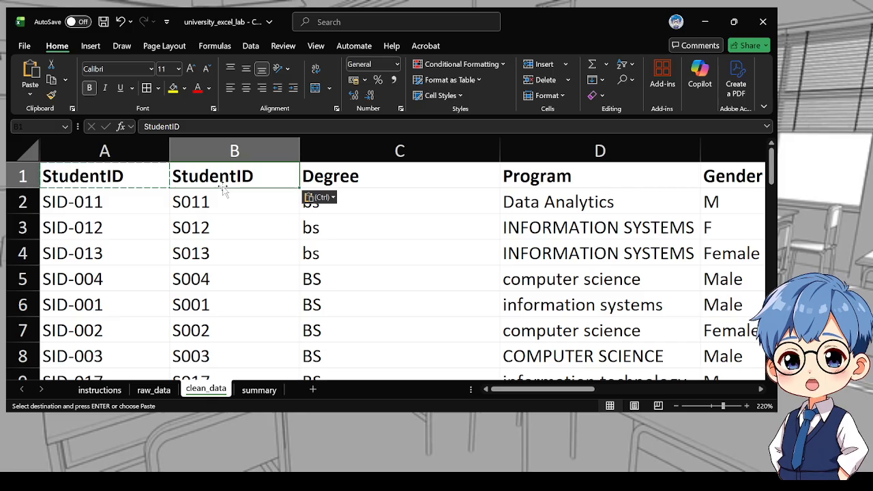
Copy column B and paste it over column A as values
{"action": "left_click", "coordinate": [204, 150]}
{"action": "key", "text": "ctrl+c"}
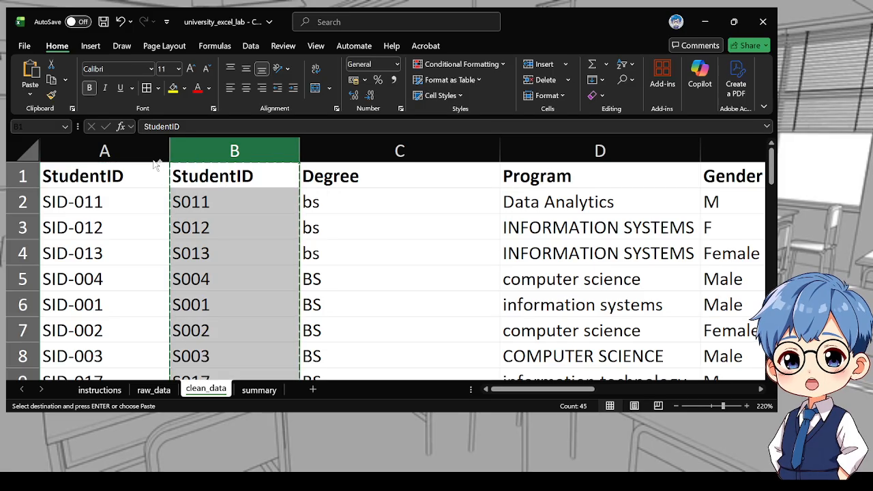
{"action": "left_click", "coordinate": [136, 150]}
{"action": "key", "text": "ctrl+v"}
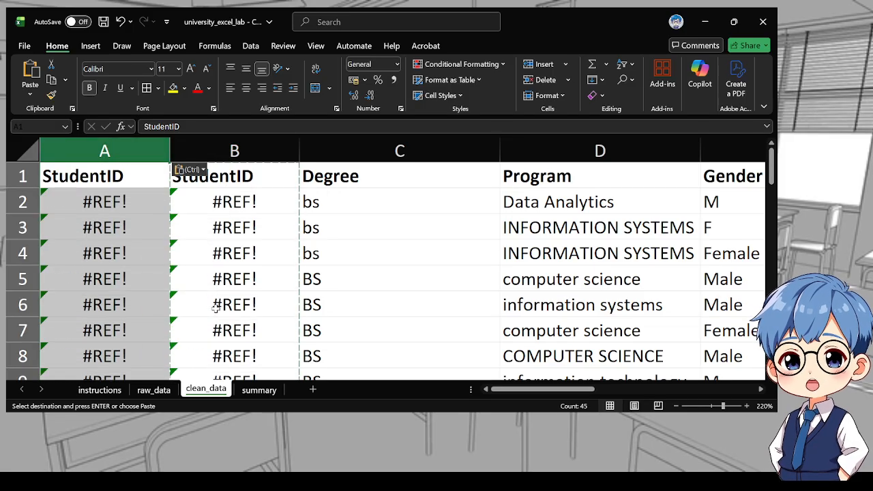
{"action": "left_click", "coordinate": [189, 170]}
{"action": "left_click", "coordinate": [179, 252]}
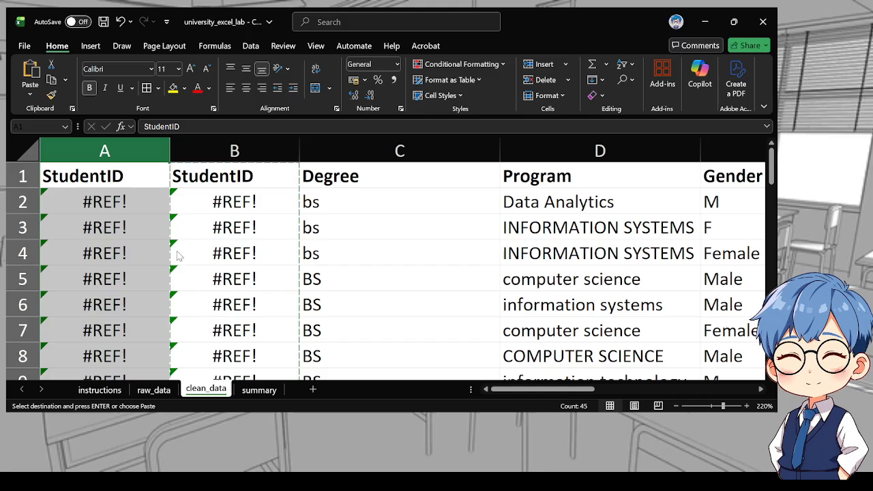
Delete the helper column B
{"action": "left_click", "coordinate": [222, 259]}
{"action": "scroll", "coordinate": [222, 259], "scroll_direction": "down", "scroll_amount": 5}
{"action": "scroll", "coordinate": [229, 253], "scroll_direction": "up", "scroll_amount": 5}
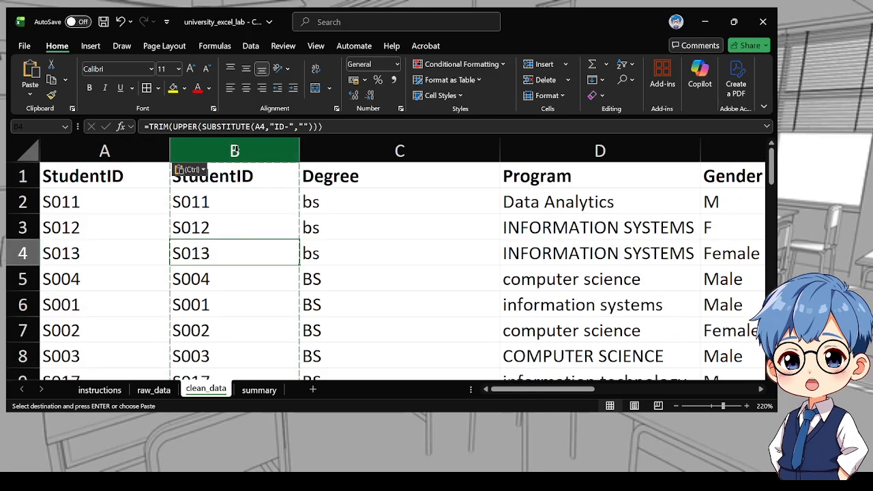
{"action": "left_click", "coordinate": [234, 150]}
{"action": "key", "text": "ctrl+minus"}
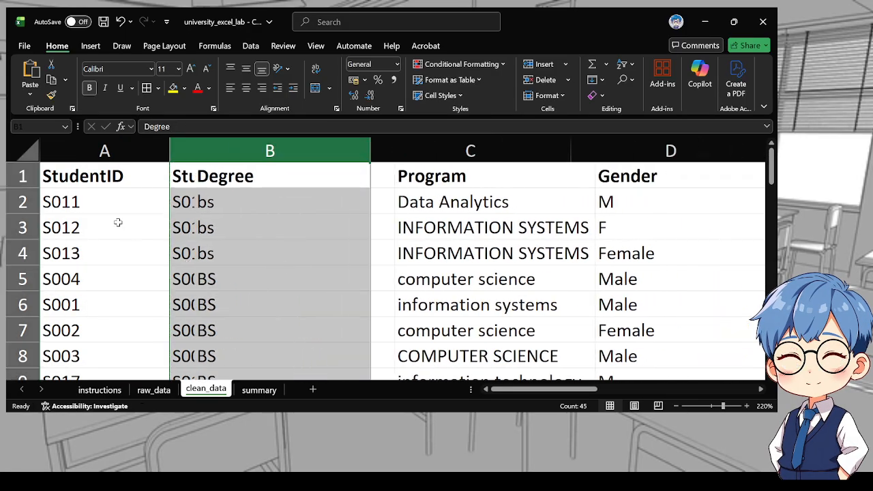
Give the StudentID range A1:A45 a green fill
{"action": "left_click", "coordinate": [96, 175]}
{"action": "scroll", "coordinate": [112, 244], "scroll_direction": "down", "scroll_amount": 13}
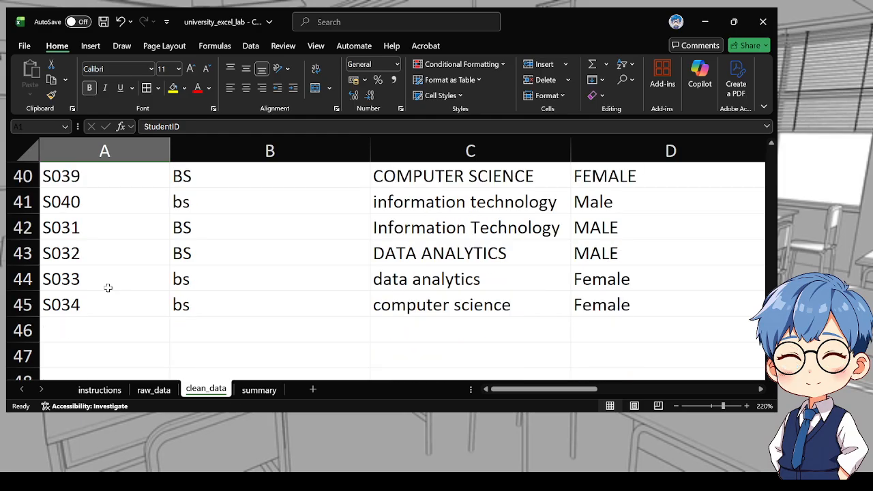
{"action": "left_click", "coordinate": [99, 295], "text": "shift"}
{"action": "left_click", "coordinate": [175, 88]}
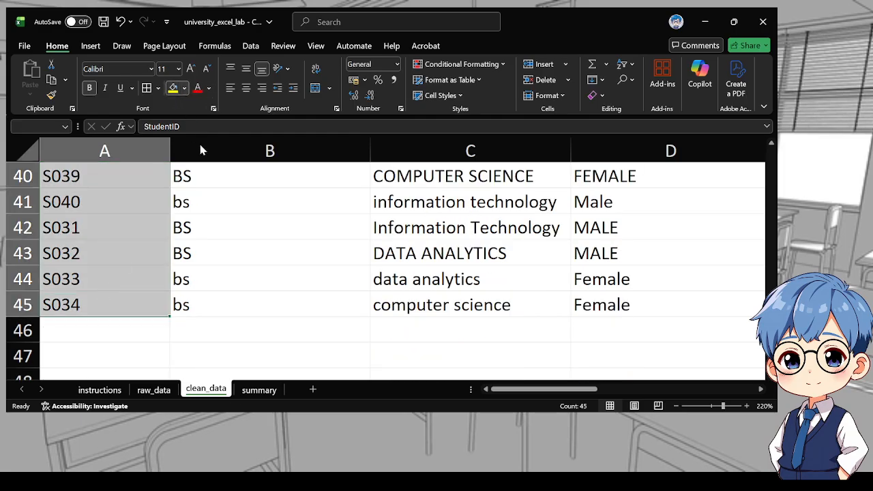
{"action": "scroll", "coordinate": [240, 276], "scroll_direction": "up", "scroll_amount": 13}
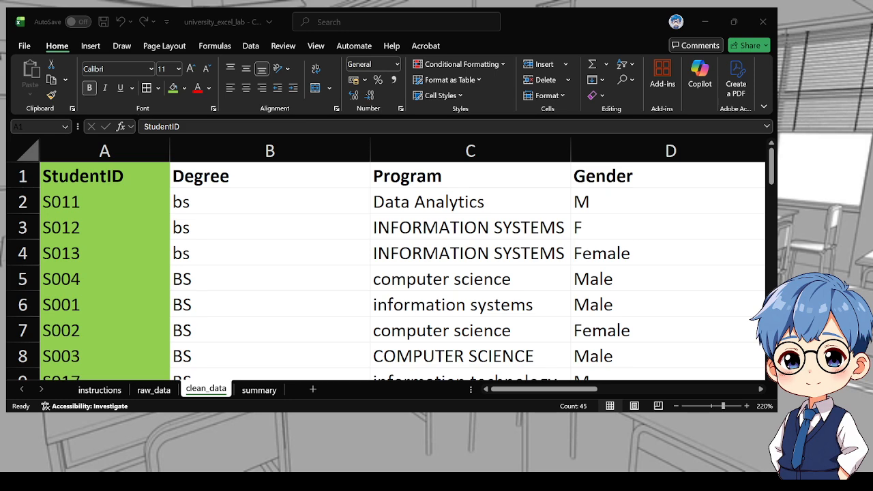
Read the Degree and Program combination task on the instructions sheet, then open the raw_data sheet
{"action": "left_click", "coordinate": [240, 231]}
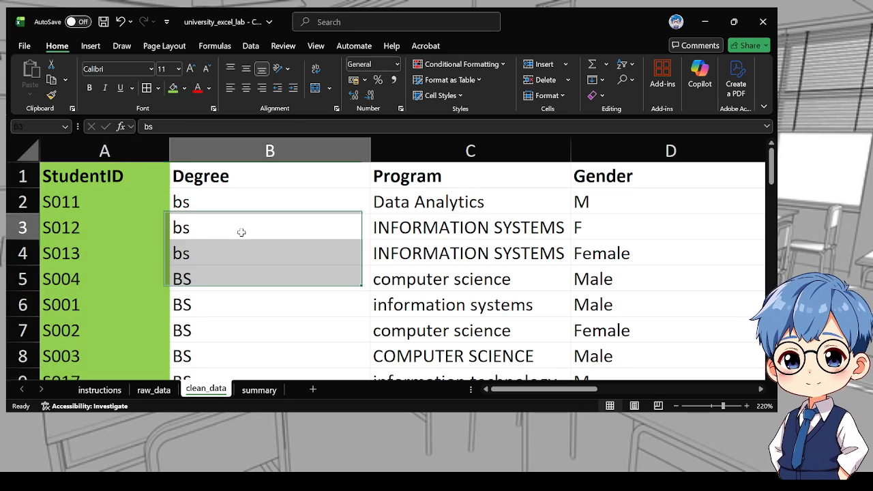
{"action": "scroll", "coordinate": [193, 300], "scroll_direction": "down", "scroll_amount": 1}
{"action": "left_click", "coordinate": [100, 389]}
{"action": "scroll", "coordinate": [164, 325], "scroll_direction": "down", "scroll_amount": 1}
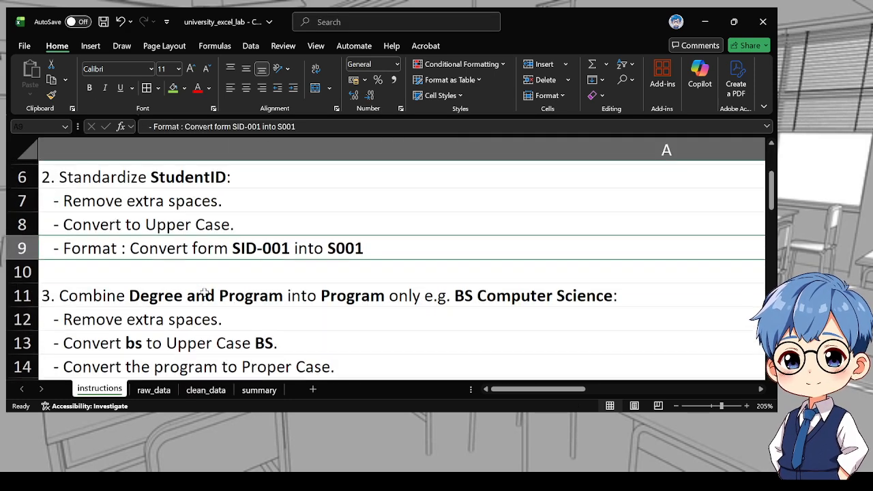
{"action": "left_click", "coordinate": [164, 275]}
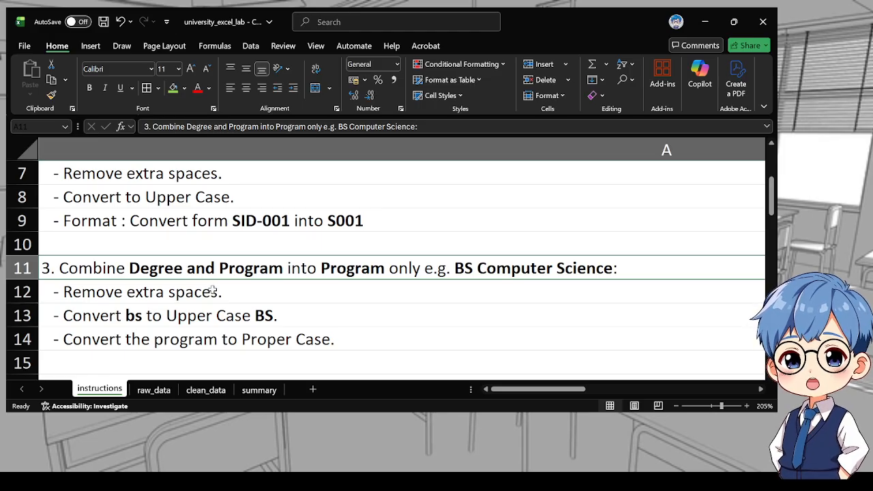
{"action": "left_click", "coordinate": [154, 389]}
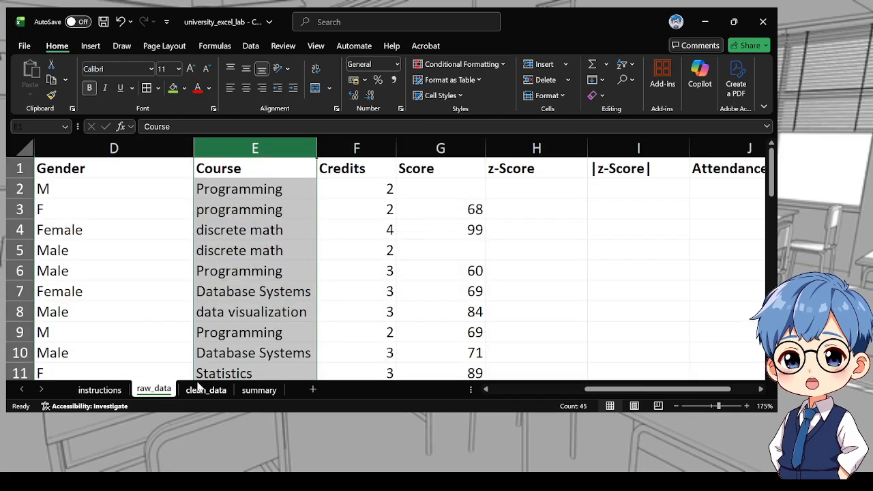
Return to the clean_data sheet and insert a blank column before the Program column
{"action": "left_click", "coordinate": [206, 389]}
{"action": "left_click", "coordinate": [293, 246]}
{"action": "scroll", "coordinate": [300, 239], "scroll_direction": "up", "scroll_amount": 1}
{"action": "scroll", "coordinate": [300, 239], "scroll_direction": "up", "scroll_amount": 3, "text": "ctrl"}
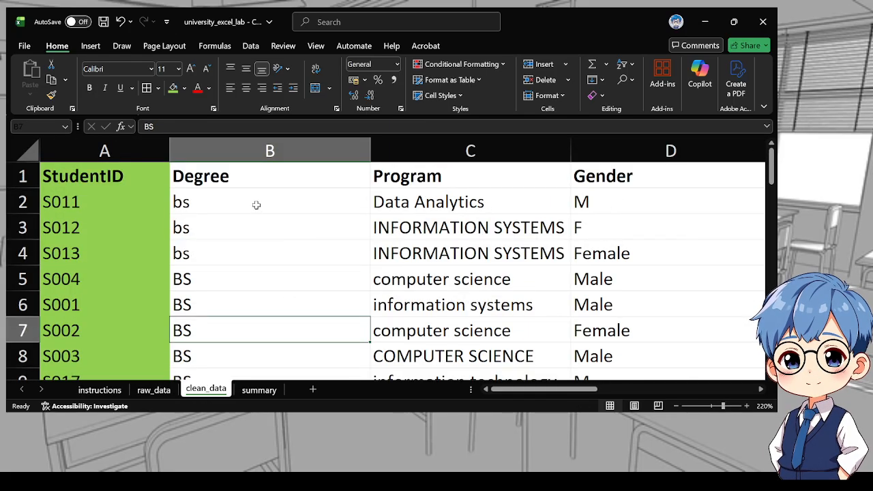
{"action": "left_click", "coordinate": [386, 207]}
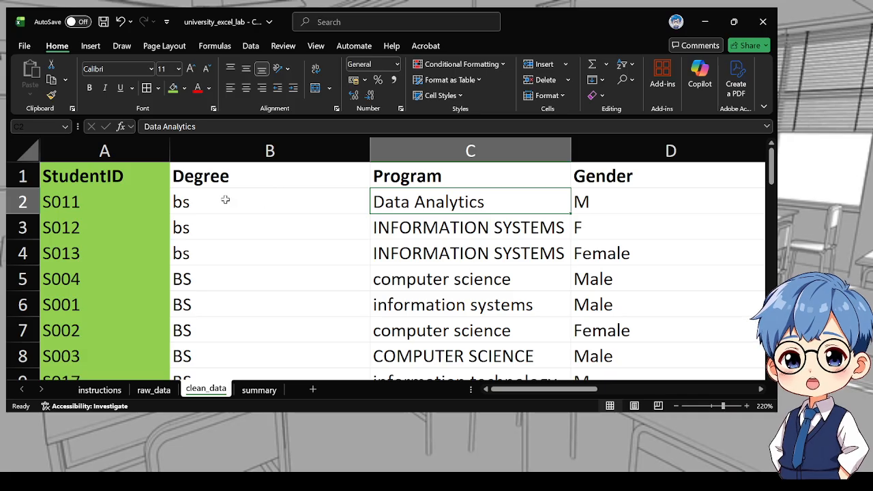
{"action": "left_click", "coordinate": [409, 151]}
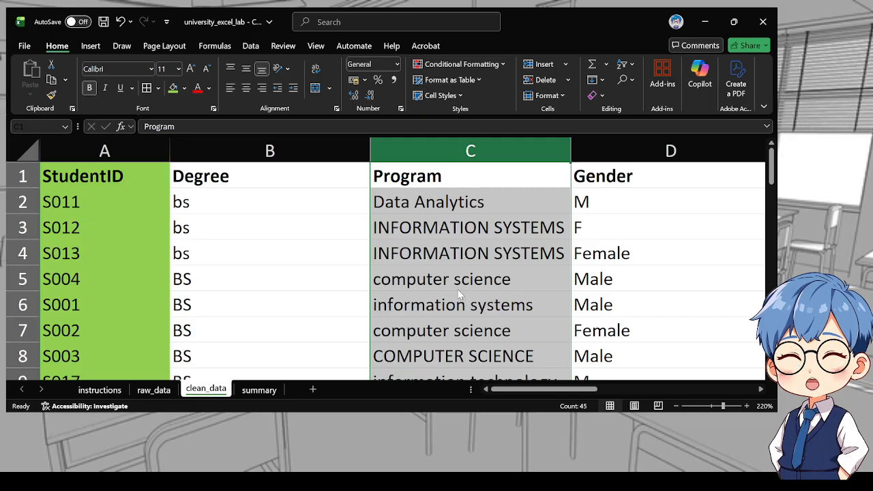
{"action": "key", "text": "ctrl+shift+plus"}
Enter the formula =TRIM(UPPER(B2)) in cell C2
{"action": "left_click", "coordinate": [429, 200]}
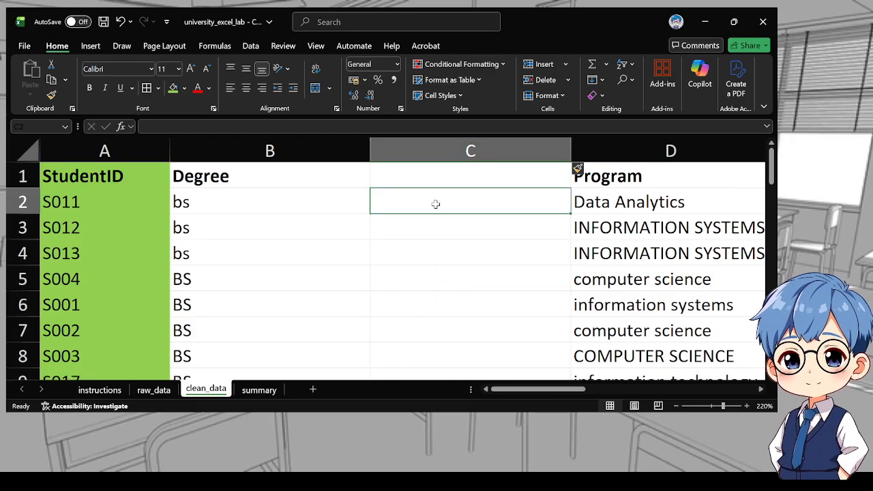
{"action": "type", "text": "=t"}
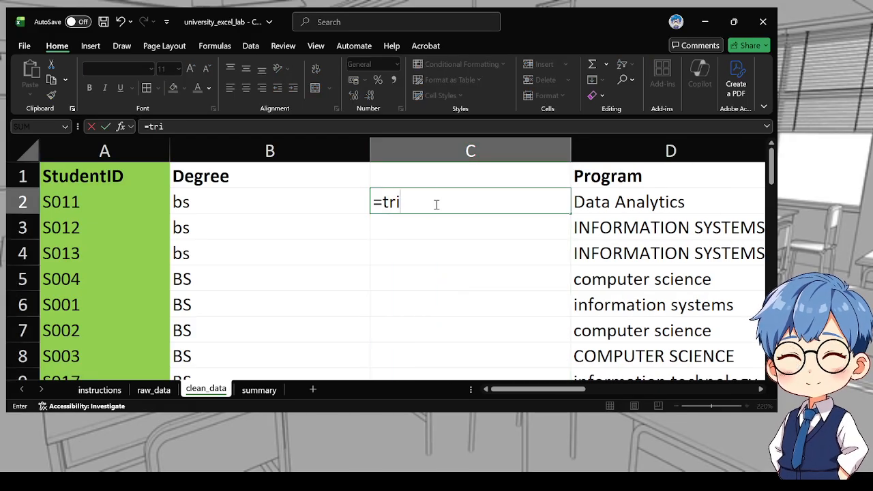
{"action": "type", "text": "ri"}
{"action": "key", "text": "Tab"}
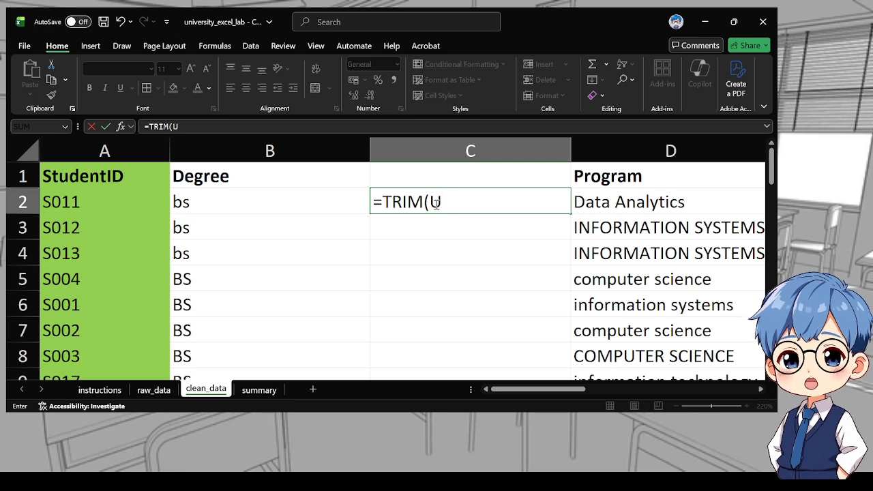
{"action": "type", "text": "UPPER("}
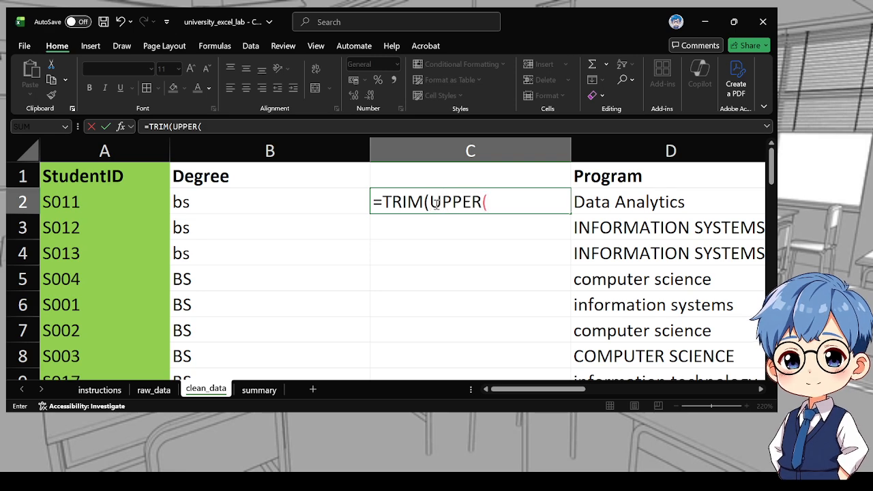
{"action": "left_click", "coordinate": [229, 203]}
{"action": "type", "text": "))"}
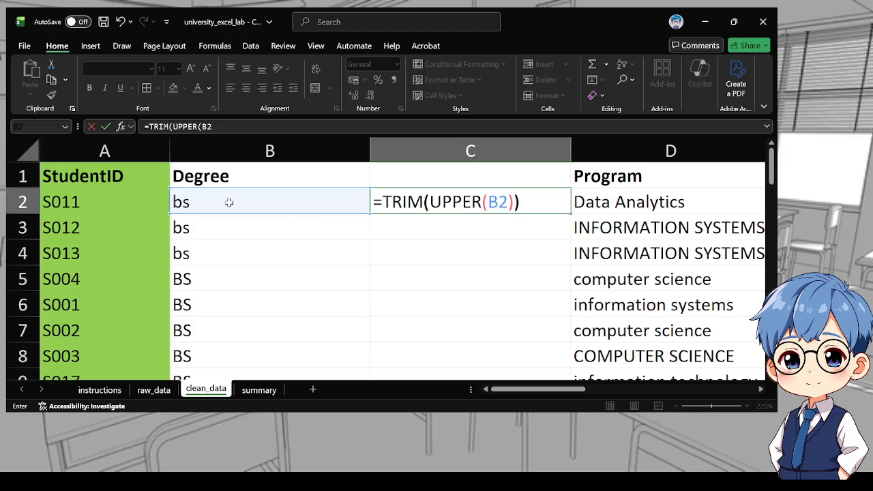
{"action": "key", "text": "Return"}
Fill the C2 formula down the whole column to the last data row
{"action": "left_click", "coordinate": [542, 204]}
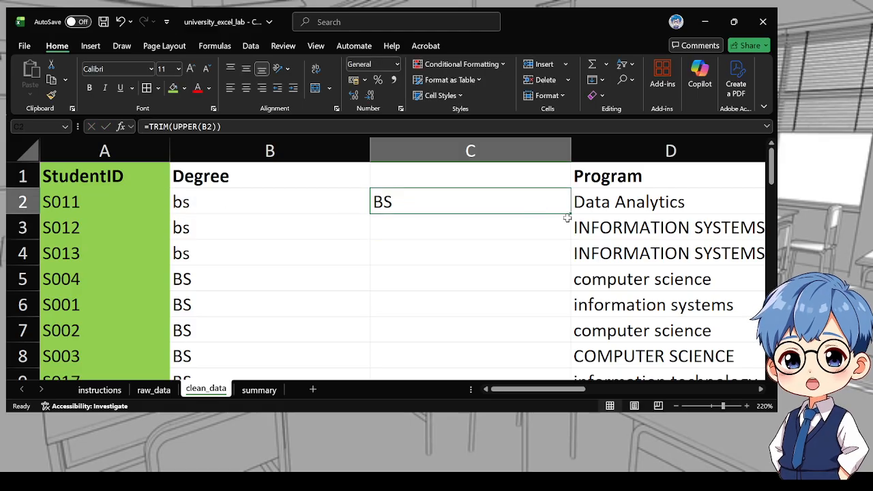
{"action": "left_click", "coordinate": [569, 217]}
{"action": "left_click", "coordinate": [568, 211]}
{"action": "double_click", "coordinate": [570, 212]}
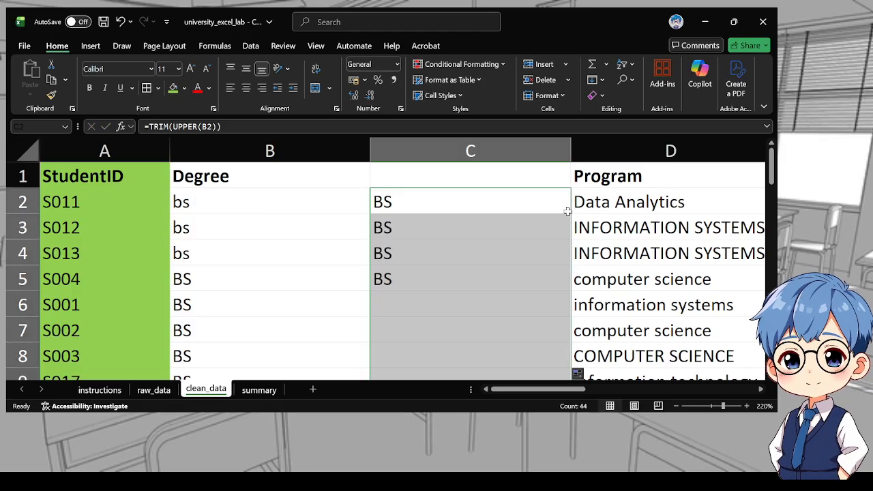
{"action": "left_click", "coordinate": [526, 203]}
{"action": "scroll", "coordinate": [522, 263], "scroll_direction": "down", "scroll_amount": 5}
{"action": "scroll", "coordinate": [498, 260], "scroll_direction": "up", "scroll_amount": 5}
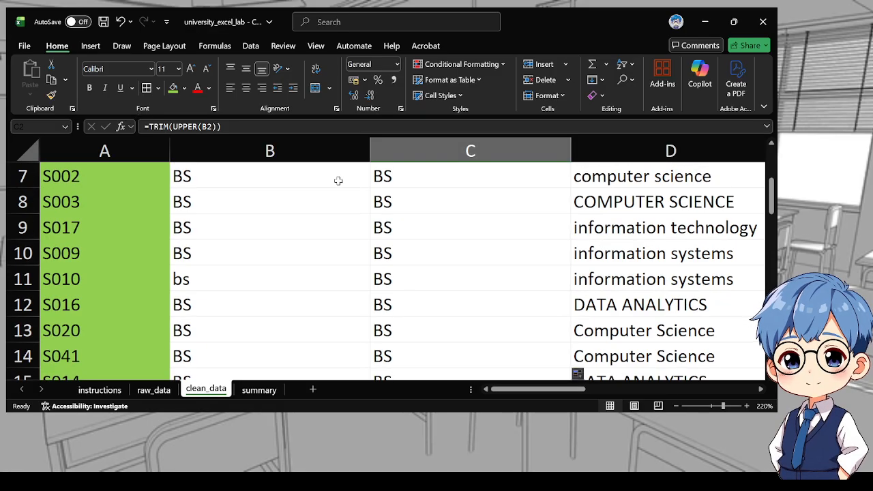
Copy the Degree header from B1 into C1
{"action": "left_click", "coordinate": [269, 180]}
{"action": "key", "text": "ctrl+c"}
{"action": "left_click", "coordinate": [403, 178]}
{"action": "key", "text": "ctrl+v"}
Copy the cleaned column C and paste it over the original Degree column B
{"action": "left_click", "coordinate": [424, 143]}
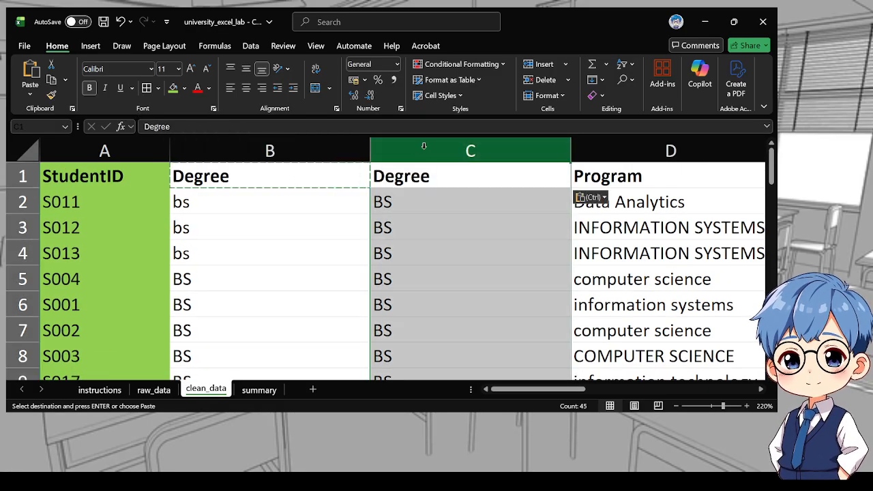
{"action": "key", "text": "ctrl+c"}
{"action": "scroll", "coordinate": [428, 259], "scroll_direction": "down", "scroll_amount": 18}
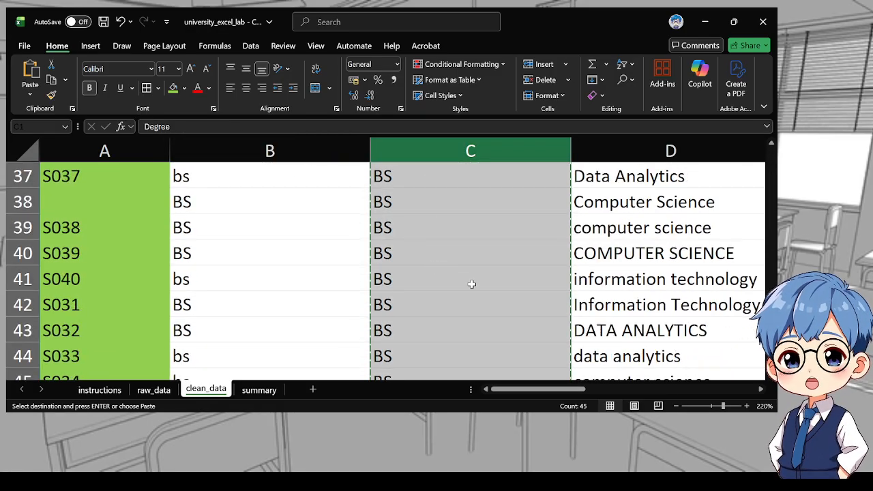
{"action": "scroll", "coordinate": [587, 313], "scroll_direction": "up", "scroll_amount": 7}
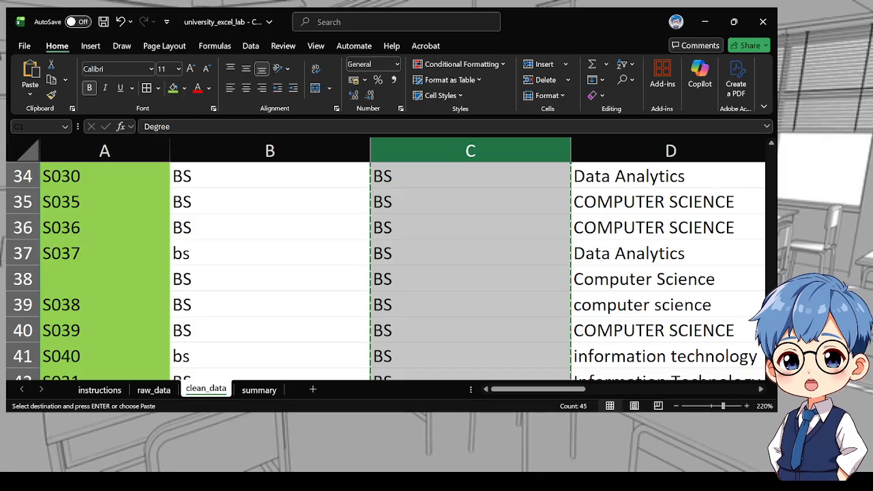
{"action": "scroll", "coordinate": [588, 313], "scroll_direction": "up", "scroll_amount": 11}
{"action": "left_click", "coordinate": [237, 156]}
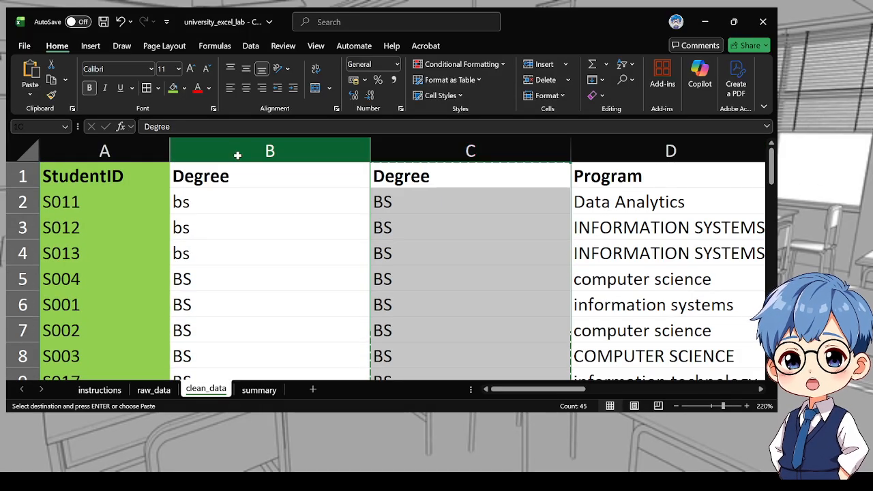
{"action": "key", "text": "ctrl+v"}
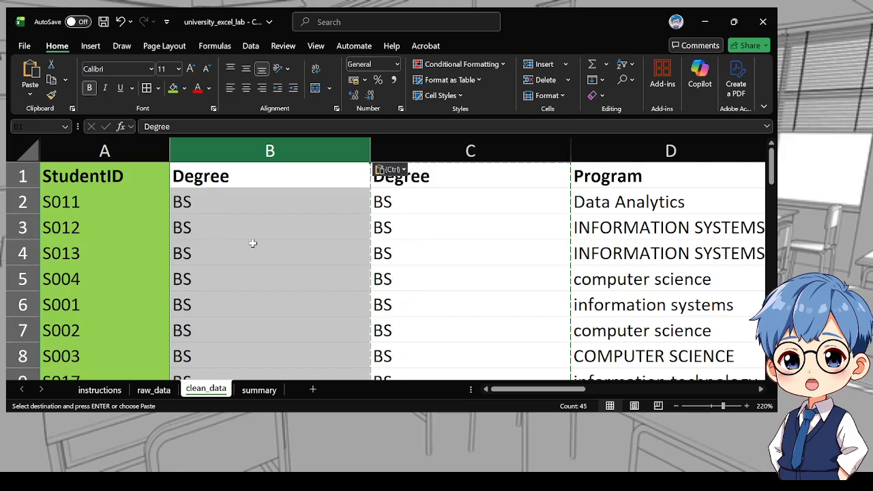
Delete the helper column C
{"action": "left_click", "coordinate": [458, 212]}
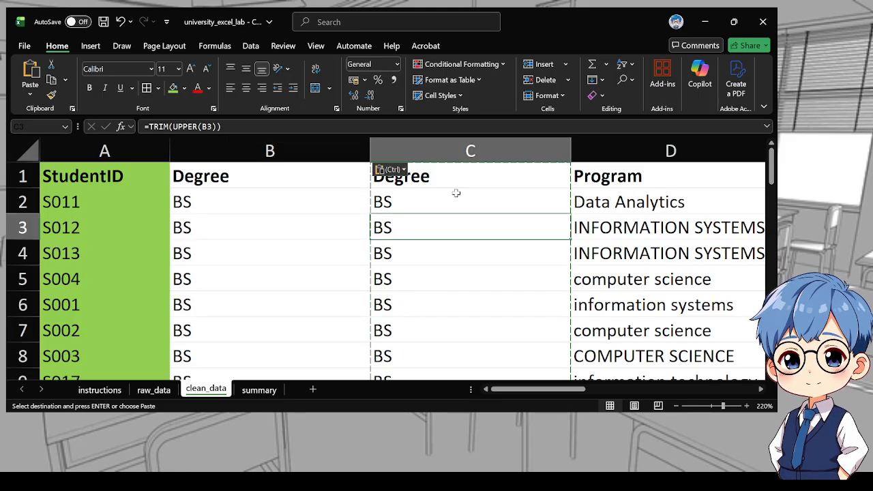
{"action": "left_click", "coordinate": [442, 152]}
{"action": "key", "text": "Escape"}
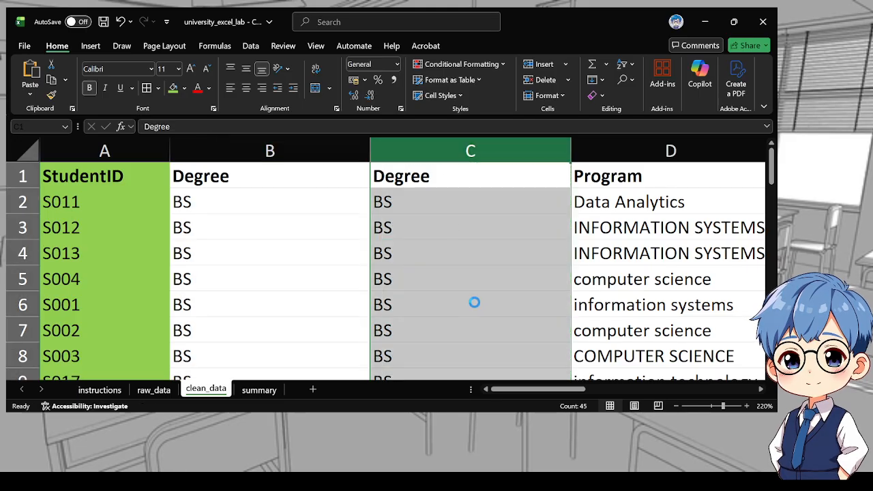
{"action": "key", "text": "ctrl+minus"}
{"action": "scroll", "coordinate": [269, 301], "scroll_direction": "down", "scroll_amount": 8}
{"action": "scroll", "coordinate": [561, 297], "scroll_direction": "up", "scroll_amount": 8}
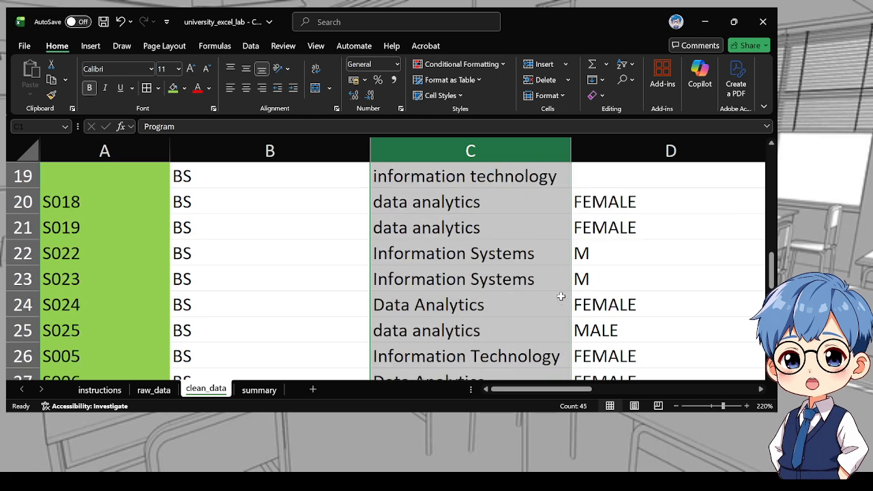
Insert a blank column before the Gender column
{"action": "left_click", "coordinate": [608, 140]}
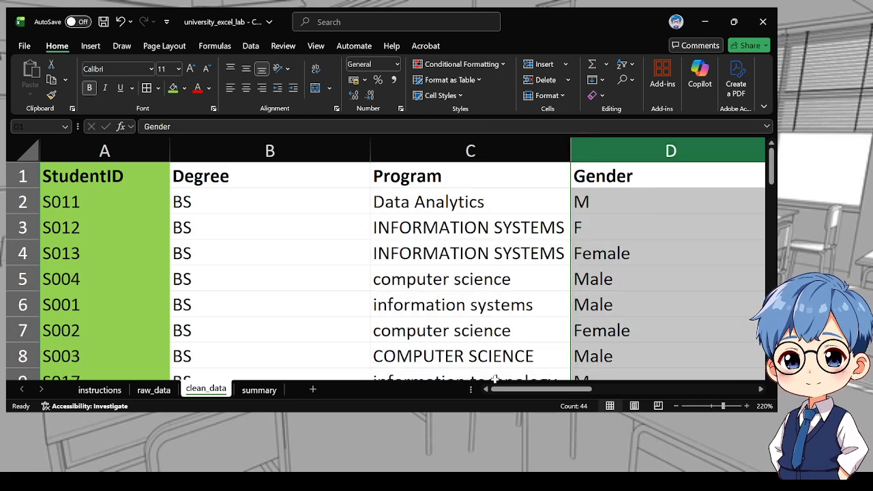
{"action": "scroll", "coordinate": [504, 389], "scroll_direction": "right", "scroll_amount": 2}
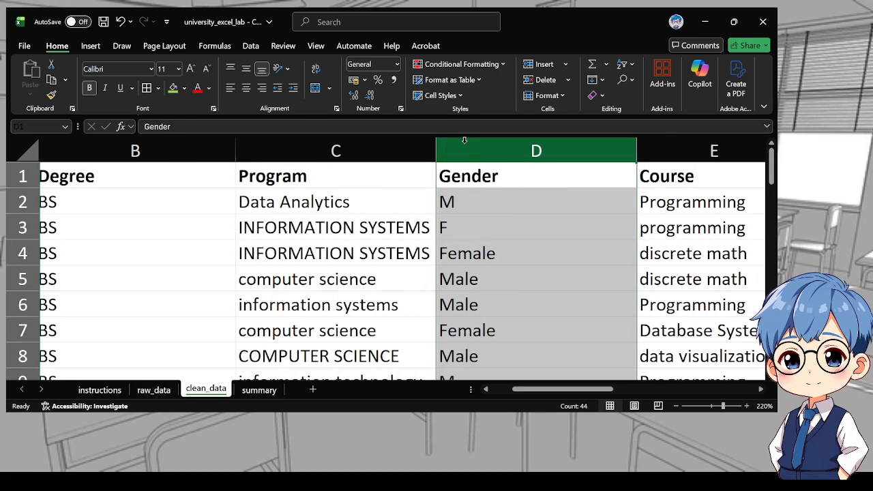
{"action": "left_click_drag", "start_coordinate": [464, 140], "coordinate": [665, 275]}
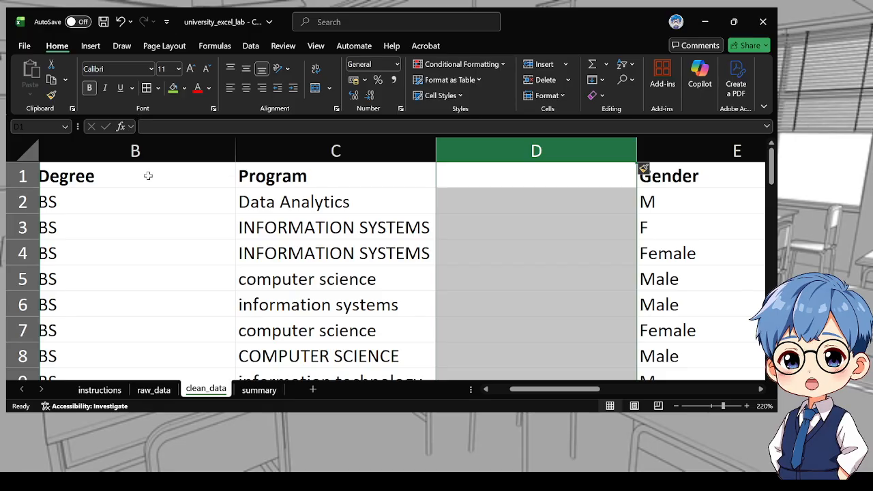
Enter the formula =TRIM(PROPER(C2)) in cell D2
{"action": "left_click", "coordinate": [473, 200]}
{"action": "scroll", "coordinate": [368, 239], "scroll_direction": "down", "scroll_amount": 3}
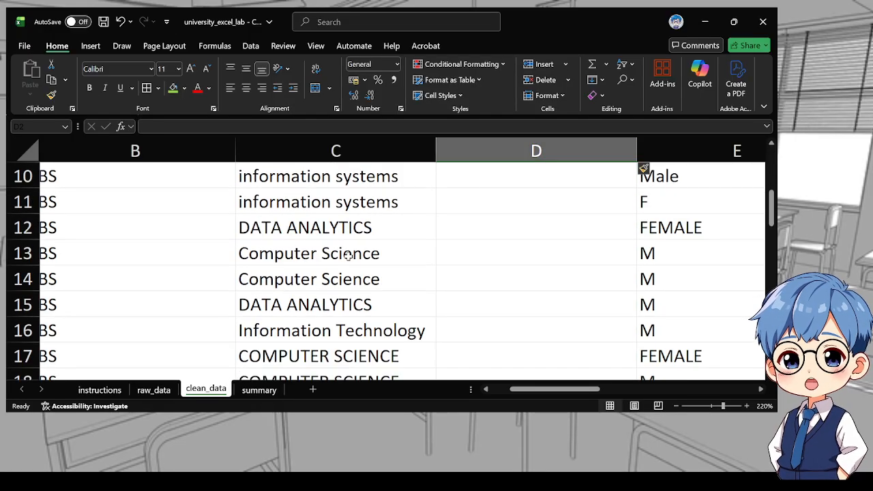
{"action": "scroll", "coordinate": [344, 246], "scroll_direction": "up", "scroll_amount": 3}
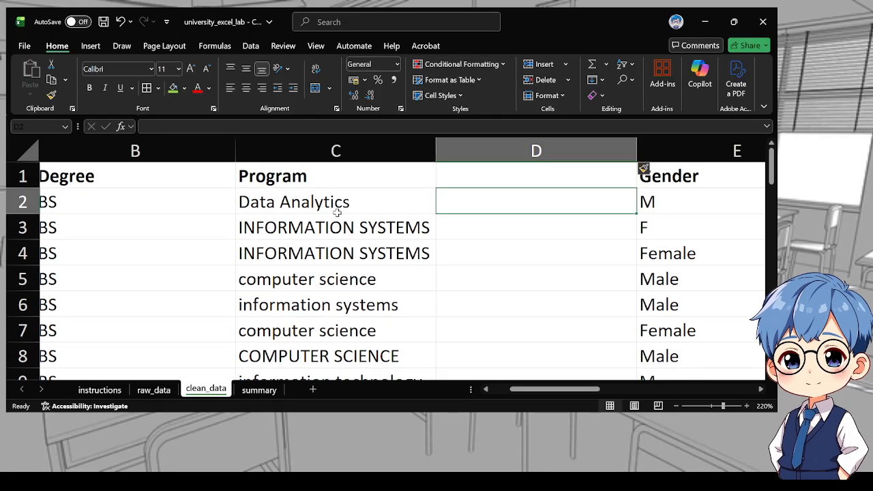
{"action": "type", "text": "="}
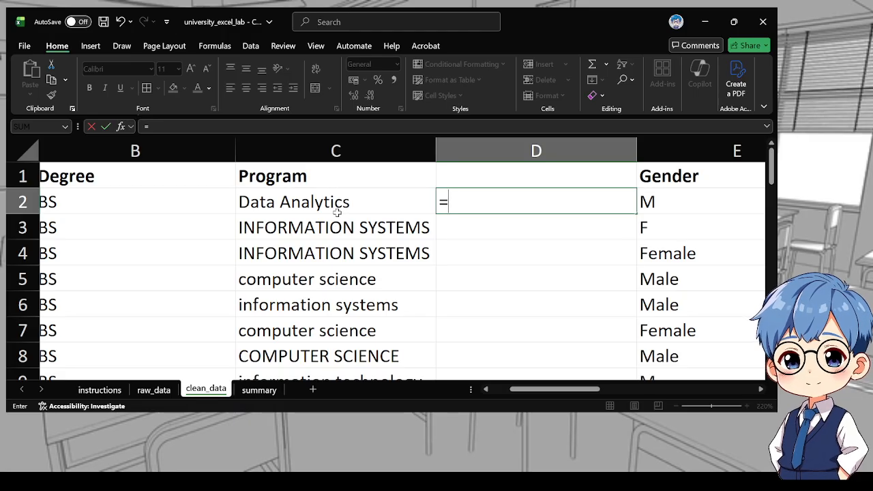
{"action": "type", "text": "tri"}
{"action": "key", "text": "Tab"}
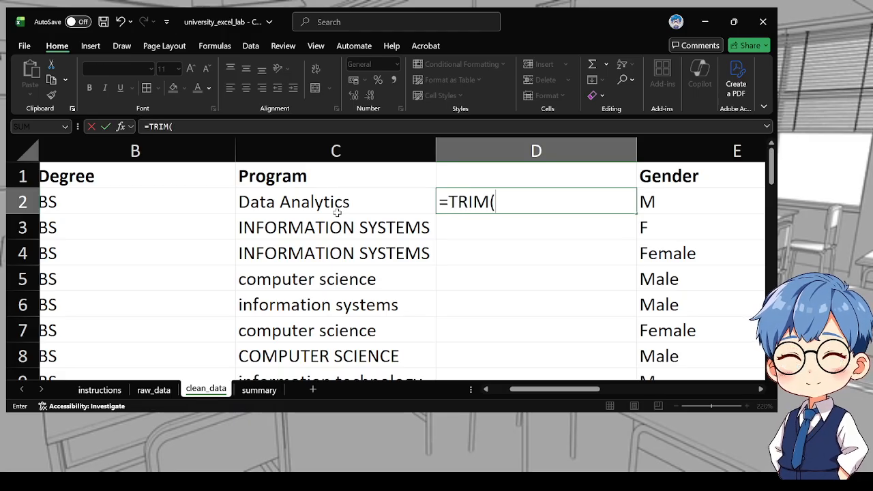
{"action": "type", "text": "p"}
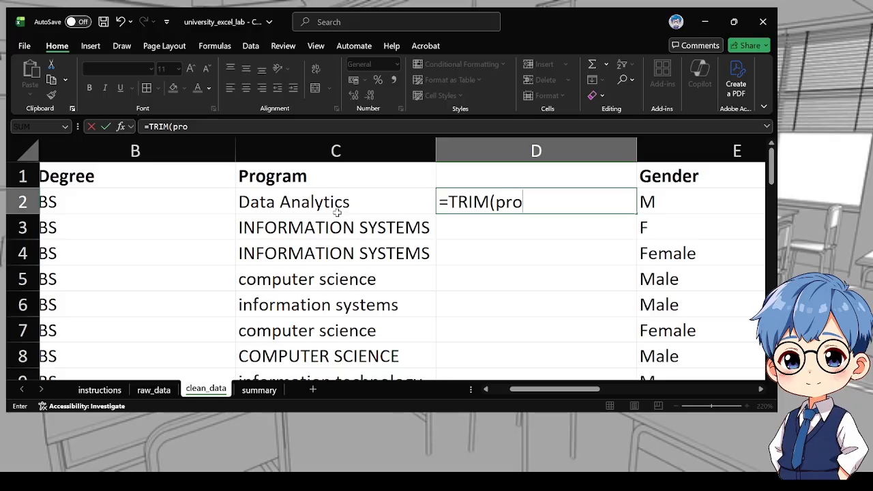
{"action": "type", "text": "ro"}
{"action": "key", "text": "Tab"}
{"action": "left_click", "coordinate": [286, 204]}
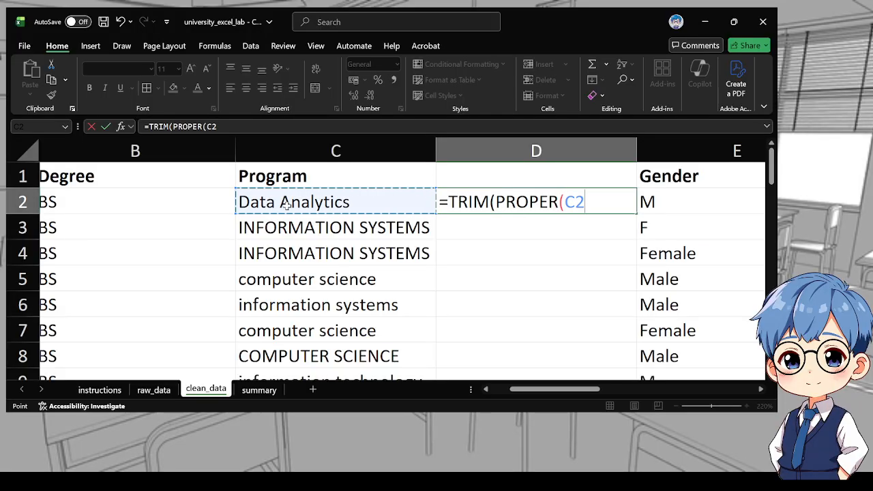
{"action": "type", "text": "))"}
{"action": "key", "text": "Return"}
Fill the D2 formula down the whole column to the last data row
{"action": "left_click", "coordinate": [584, 205]}
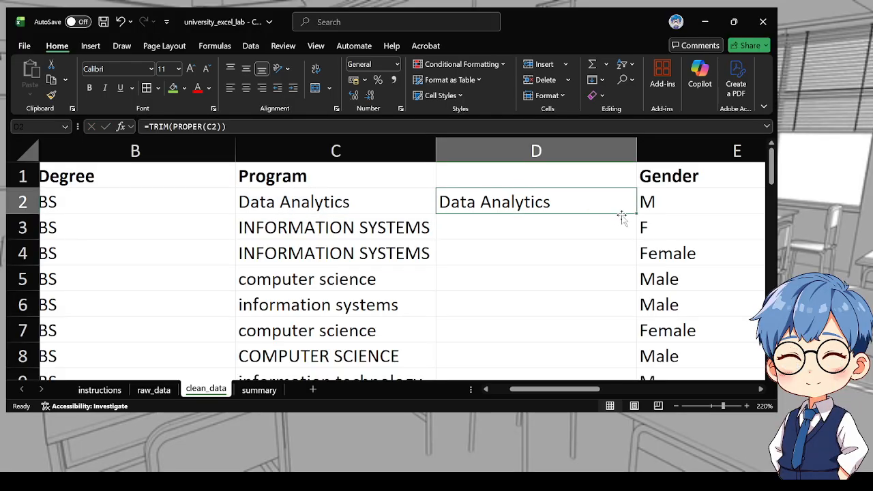
{"action": "double_click", "coordinate": [637, 215]}
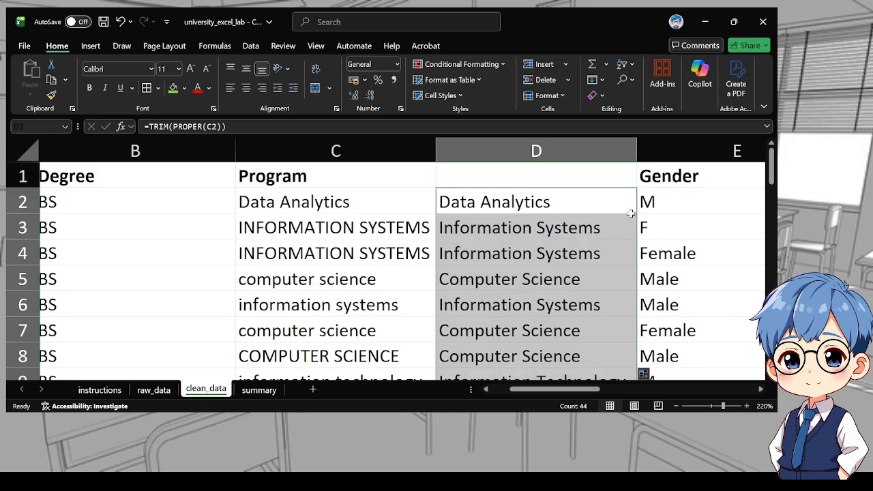
{"action": "left_click", "coordinate": [545, 202]}
{"action": "scroll", "coordinate": [568, 298], "scroll_direction": "down", "scroll_amount": 6}
{"action": "scroll", "coordinate": [389, 196], "scroll_direction": "up", "scroll_amount": 7}
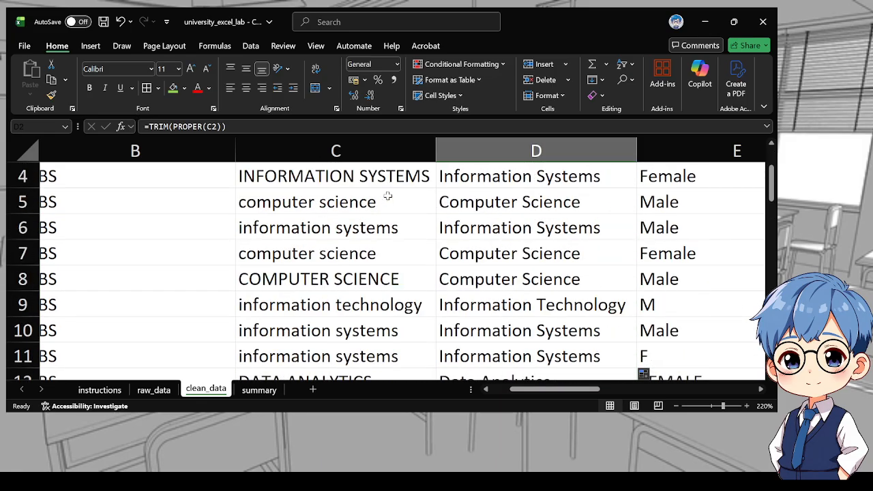
Copy the Program header from C1 into D1
{"action": "left_click", "coordinate": [361, 178]}
{"action": "key", "text": "ctrl+c"}
{"action": "left_click", "coordinate": [508, 178]}
{"action": "key", "text": "ctrl+v"}
Copy the cleaned column D and paste it over the original Program column C
{"action": "left_click", "coordinate": [452, 152]}
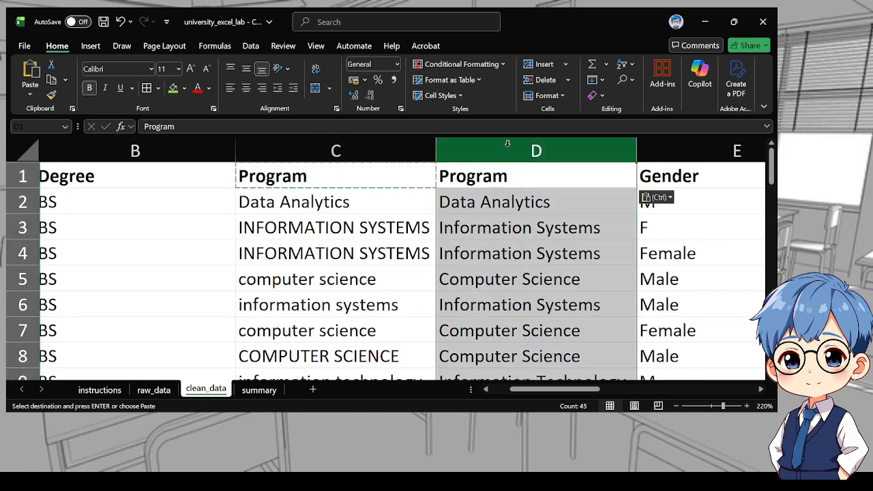
{"action": "key", "text": "ctrl+c"}
{"action": "left_click", "coordinate": [360, 143]}
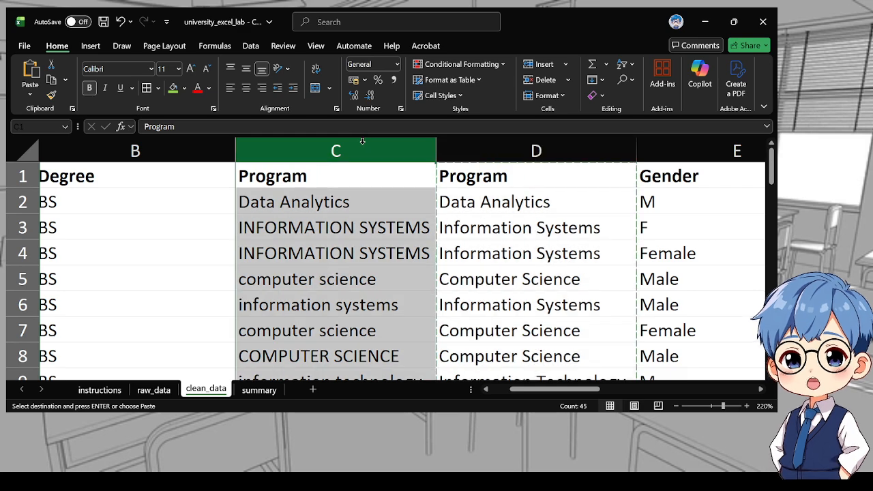
{"action": "key", "text": "ctrl+v"}
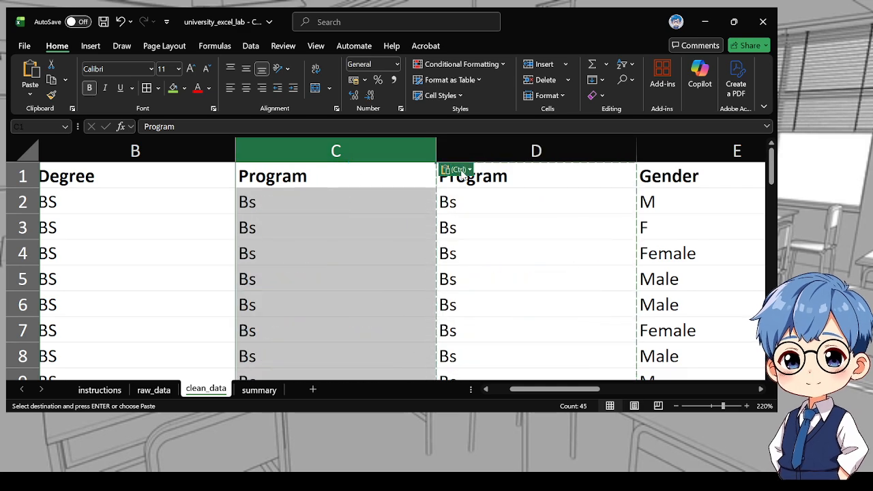
{"action": "scroll", "coordinate": [446, 239], "scroll_direction": "down", "scroll_amount": 6}
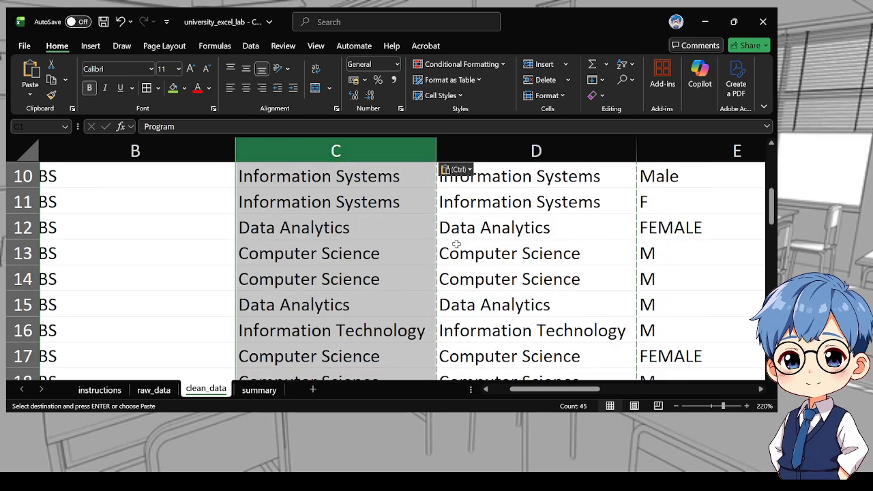
Clear the contents of the helper column D
{"action": "scroll", "coordinate": [498, 208], "scroll_direction": "up", "scroll_amount": 1}
{"action": "scroll", "coordinate": [498, 209], "scroll_direction": "up", "scroll_amount": 5}
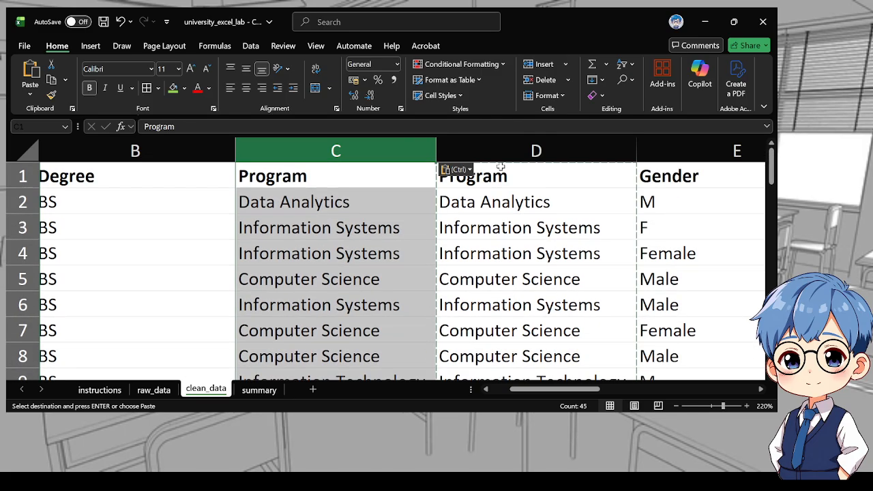
{"action": "left_click", "coordinate": [496, 198]}
{"action": "left_click", "coordinate": [503, 150]}
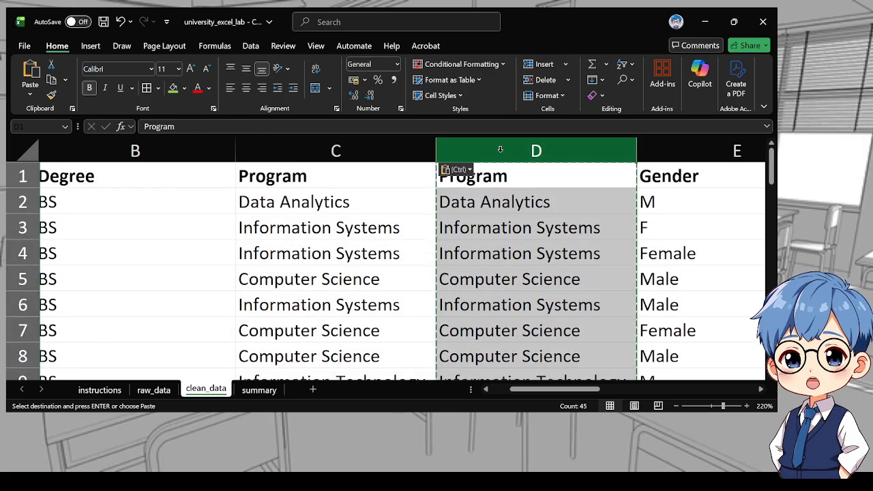
{"action": "key", "text": "Delete"}
{"action": "left_click", "coordinate": [394, 327]}
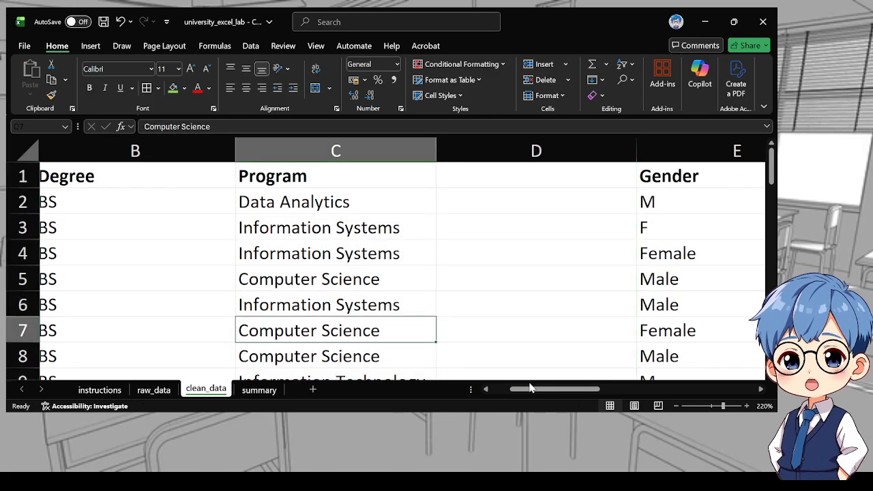
{"action": "left_click_drag", "start_coordinate": [532, 390], "coordinate": [498, 388]}
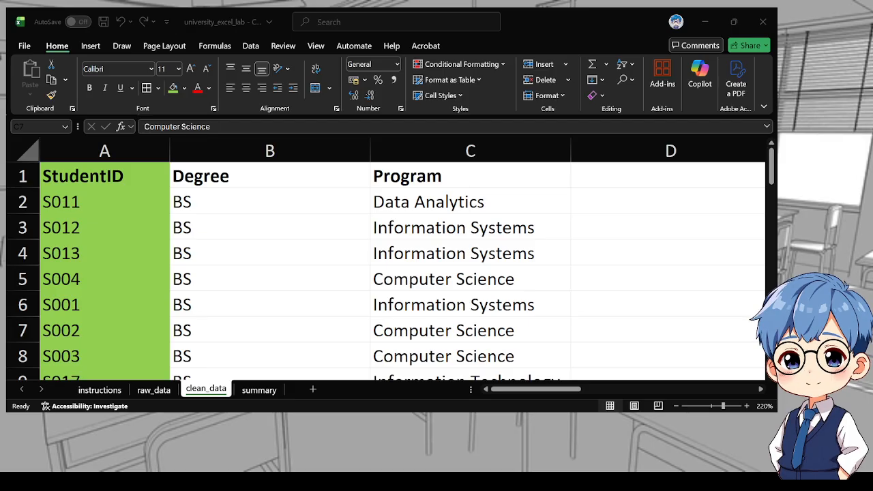
Enter the formula =CONCAT(B2," ",C2) in cell D2 to combine Degree and Program
{"action": "left_click", "coordinate": [398, 297]}
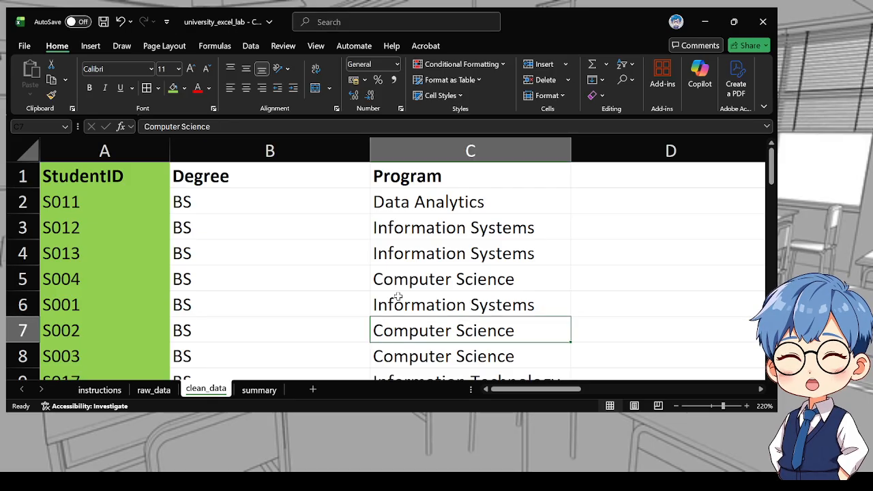
{"action": "left_click", "coordinate": [578, 209]}
{"action": "key", "text": "Right"}
{"action": "key", "text": "Right"}
{"action": "key", "text": "Left"}
{"action": "key", "text": "Left"}
{"action": "key", "text": "Left"}
{"action": "key", "text": "Left"}
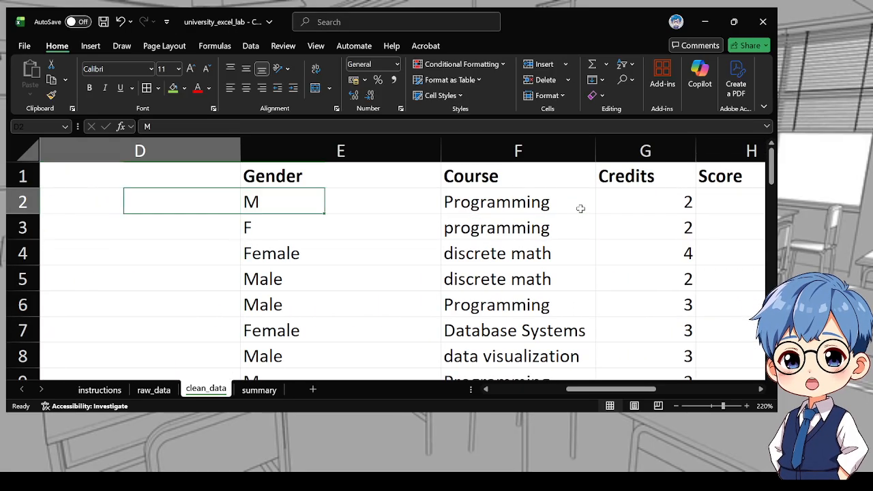
{"action": "key", "text": "Right"}
{"action": "key", "text": "Right"}
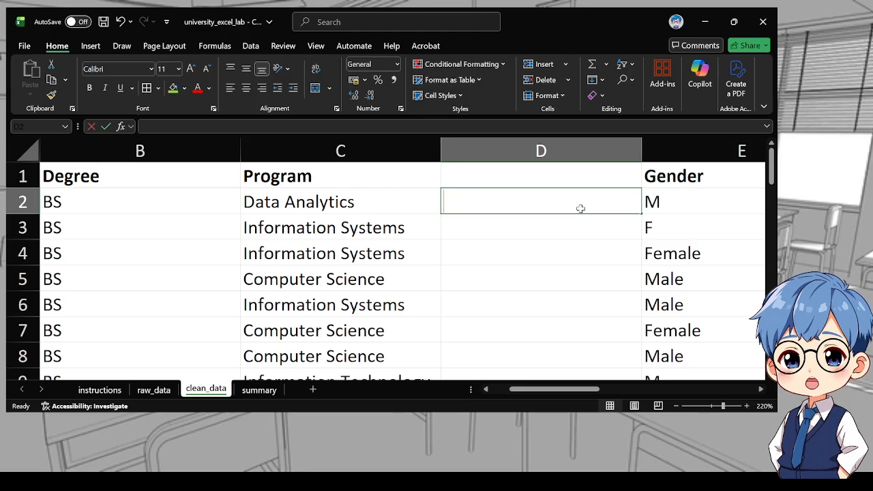
{"action": "type", "text": "=conc"}
{"action": "key", "text": "Tab"}
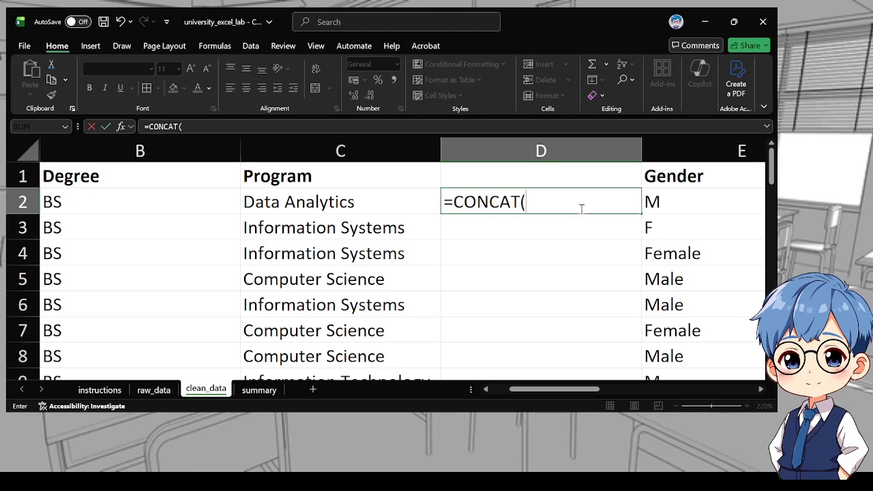
{"action": "left_click", "coordinate": [162, 204]}
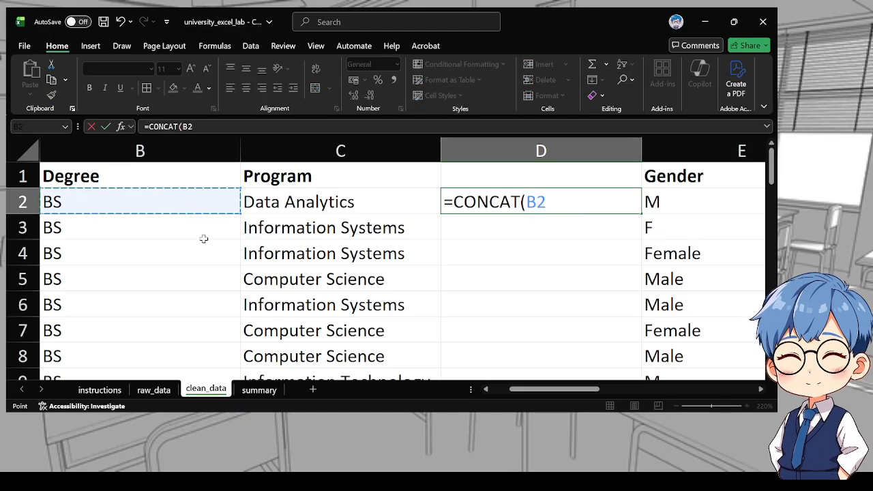
{"action": "type", "text": ",\" \","}
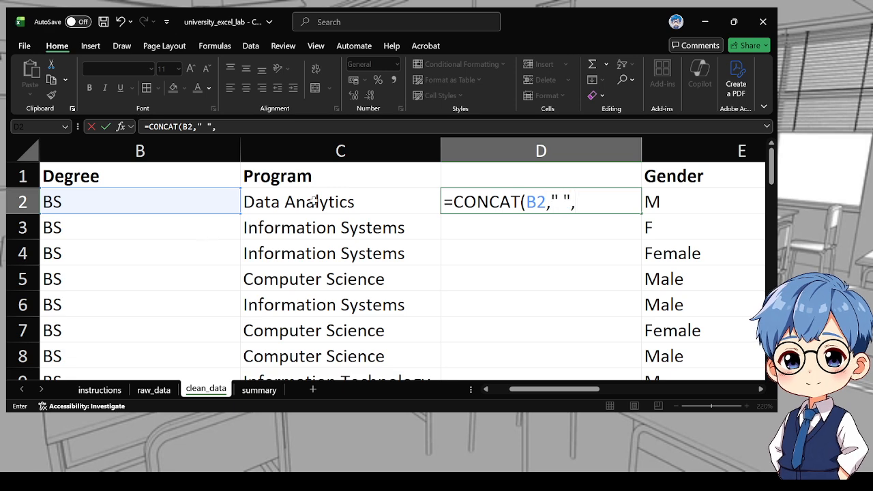
{"action": "left_click", "coordinate": [313, 202]}
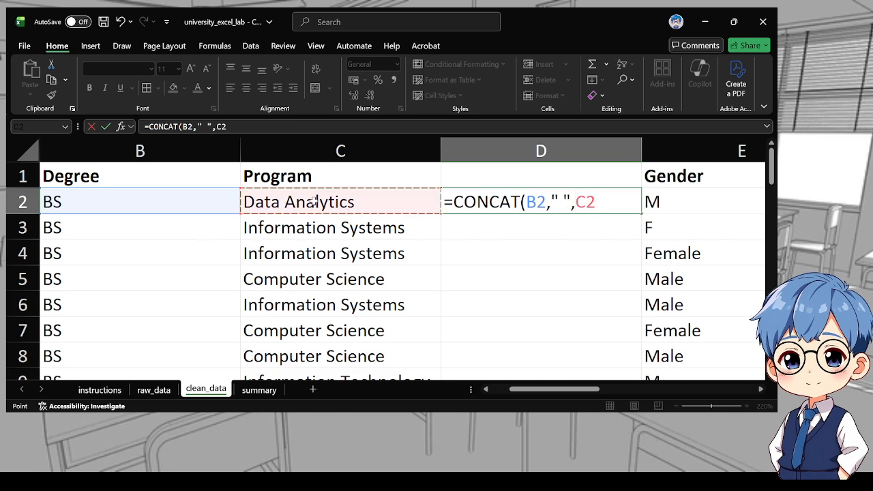
{"action": "type", "text": ")"}
{"action": "key", "text": "Return"}
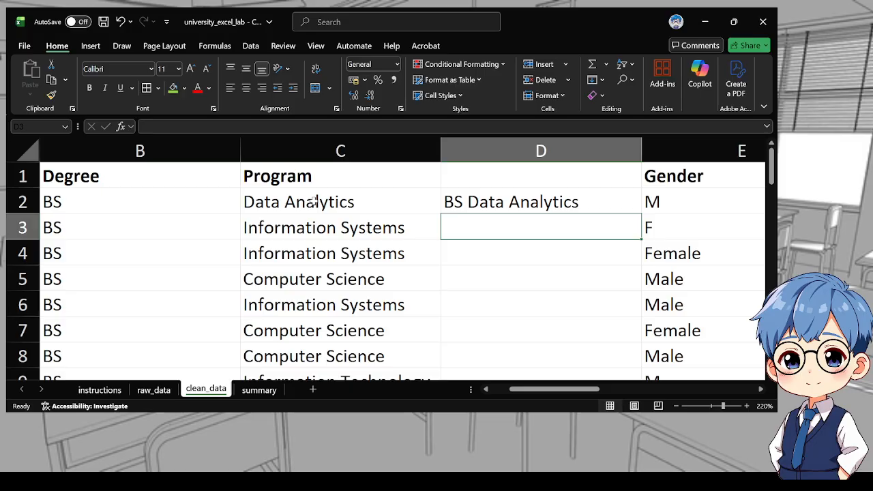
Fill the D2 formula down column D to the last data row
{"action": "left_click", "coordinate": [543, 200]}
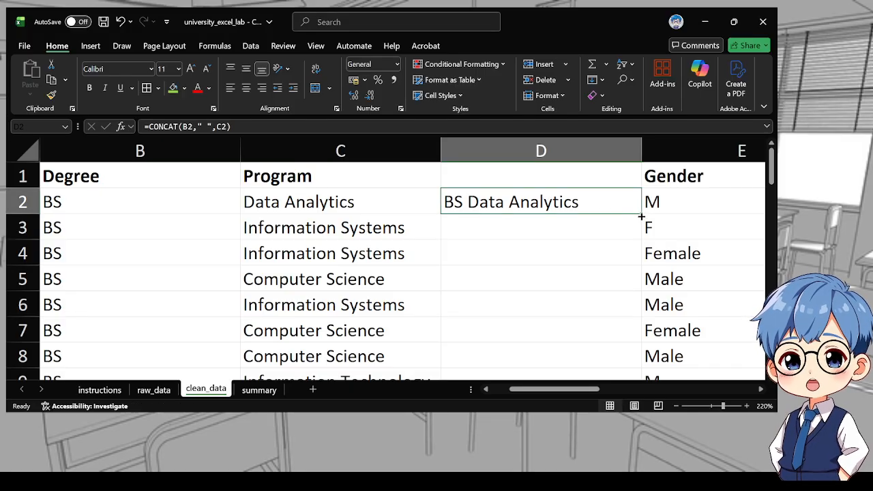
{"action": "double_click", "coordinate": [641, 217]}
{"action": "scroll", "coordinate": [505, 232], "scroll_direction": "down", "scroll_amount": 15}
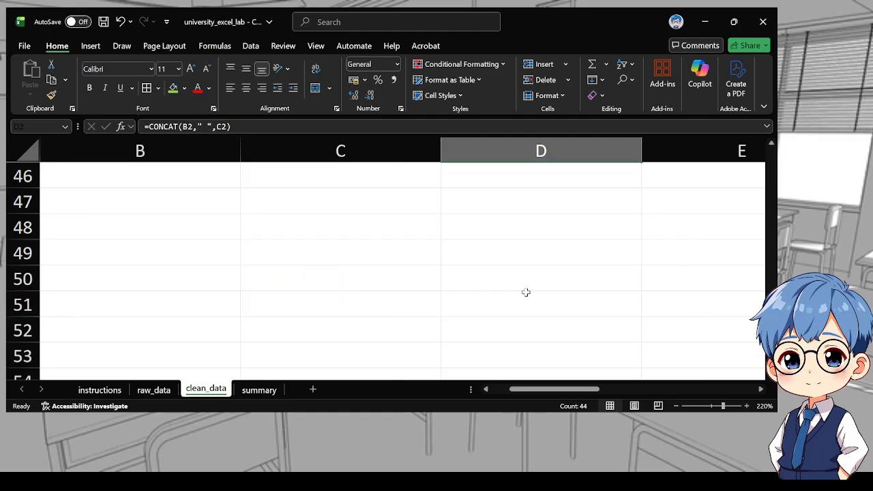
{"action": "scroll", "coordinate": [525, 292], "scroll_direction": "up", "scroll_amount": 13}
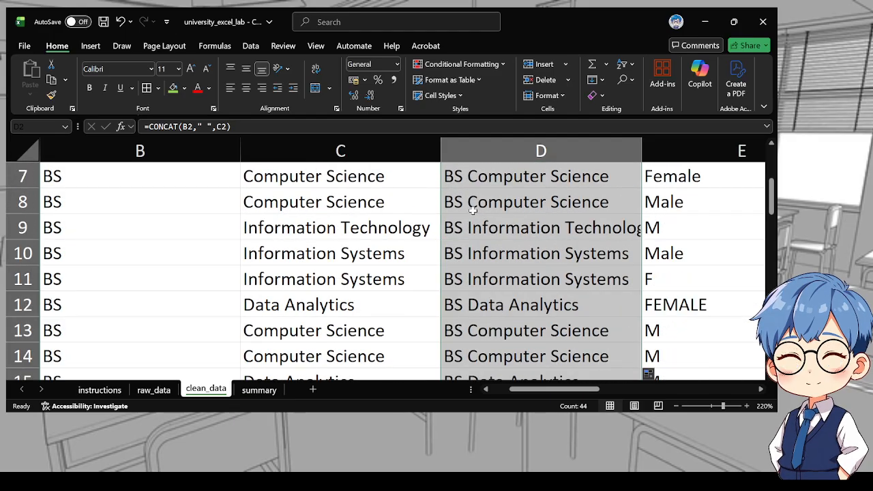
{"action": "scroll", "coordinate": [473, 211], "scroll_direction": "up", "scroll_amount": 2}
Copy the Program header from C1 into D1
{"action": "left_click", "coordinate": [335, 176]}
{"action": "key", "text": "ctrl+c"}
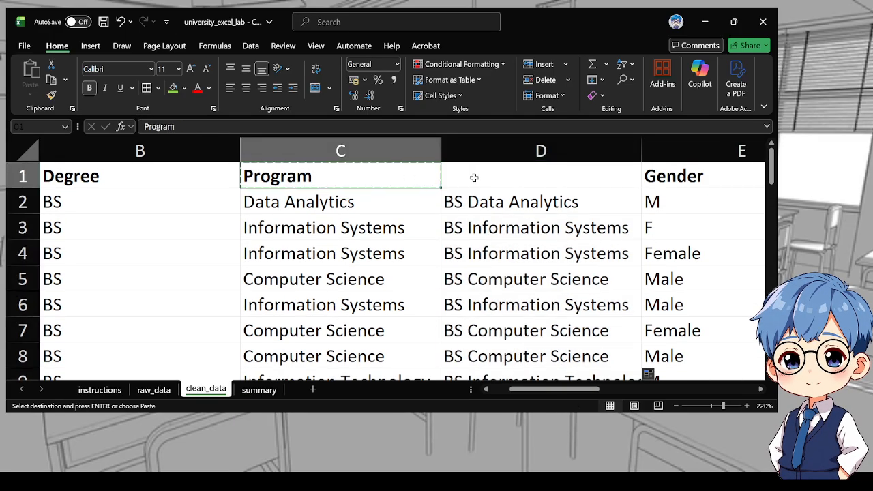
{"action": "left_click", "coordinate": [474, 178]}
{"action": "key", "text": "ctrl+v"}
Copy the combined column D and paste it over the Program column C
{"action": "left_click", "coordinate": [502, 150]}
{"action": "key", "text": "ctrl+c"}
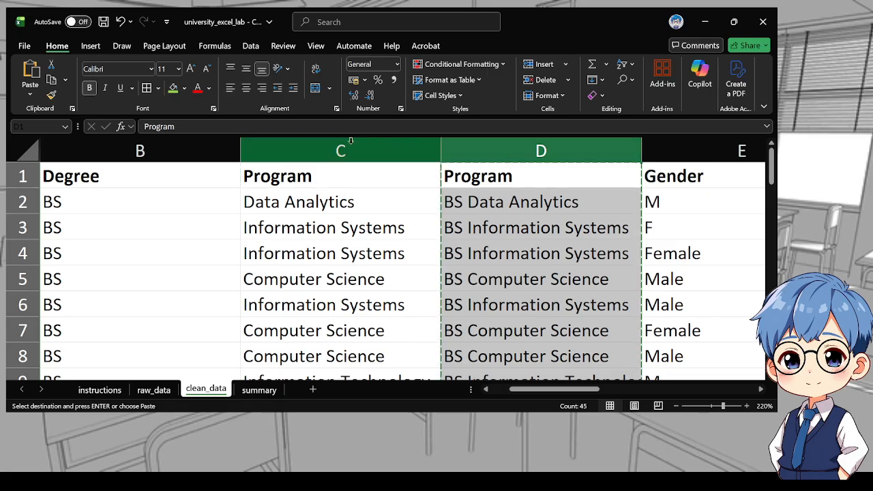
{"action": "left_click", "coordinate": [350, 143]}
{"action": "key", "text": "ctrl+v"}
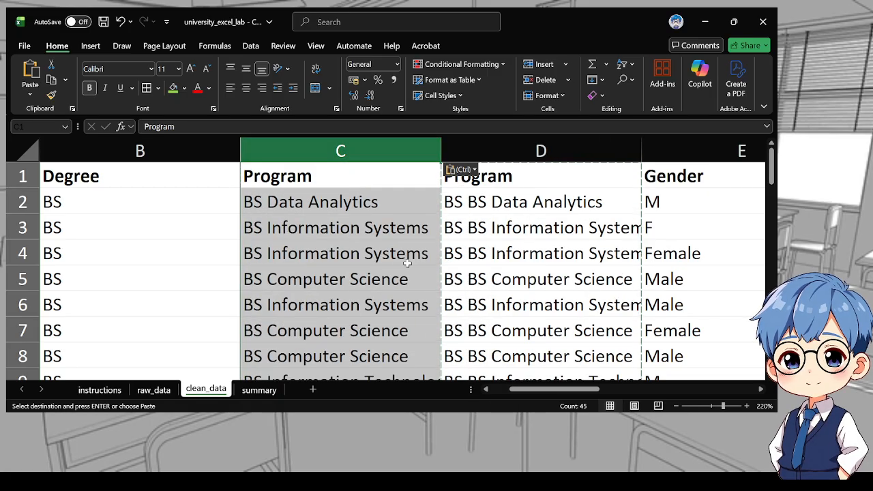
{"action": "scroll", "coordinate": [447, 266], "scroll_direction": "down", "scroll_amount": 4}
{"action": "scroll", "coordinate": [486, 208], "scroll_direction": "up", "scroll_amount": 3}
{"action": "scroll", "coordinate": [486, 208], "scroll_direction": "up", "scroll_amount": 3}
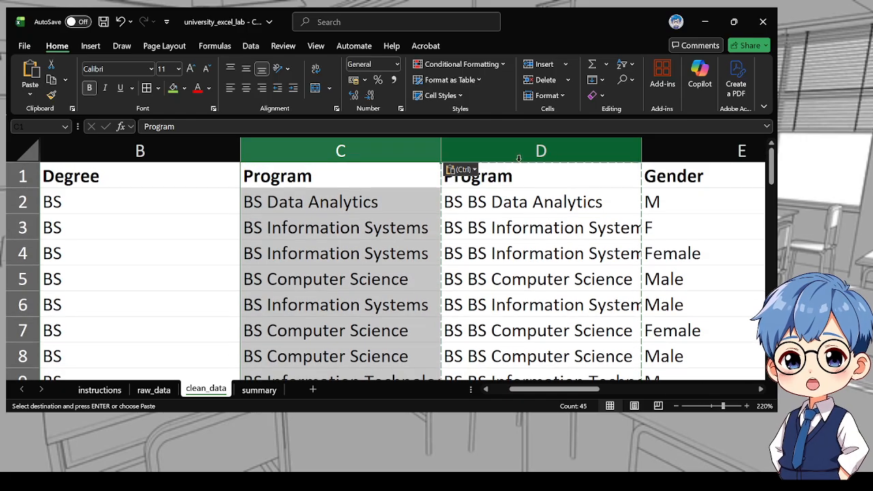
Delete the helper column D
{"action": "left_click", "coordinate": [541, 150]}
{"action": "key", "text": "Escape"}
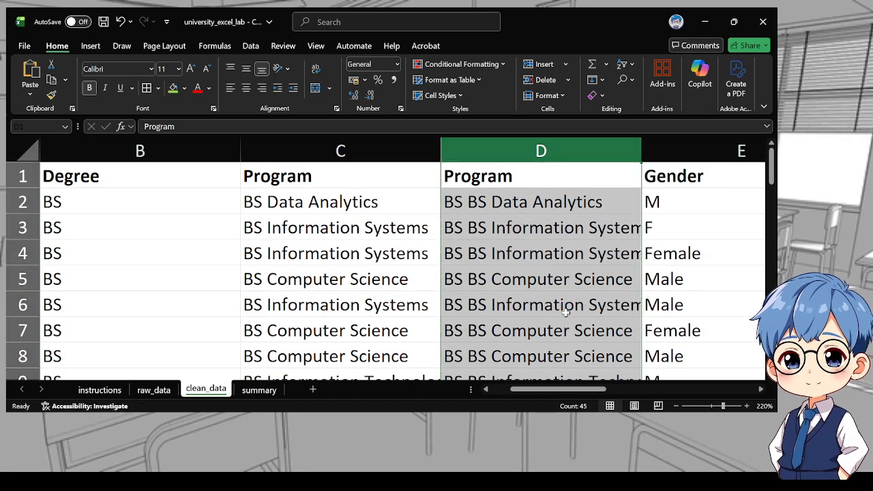
{"action": "key", "text": "ctrl+minus"}
{"action": "left_click_drag", "start_coordinate": [546, 391], "coordinate": [504, 388]}
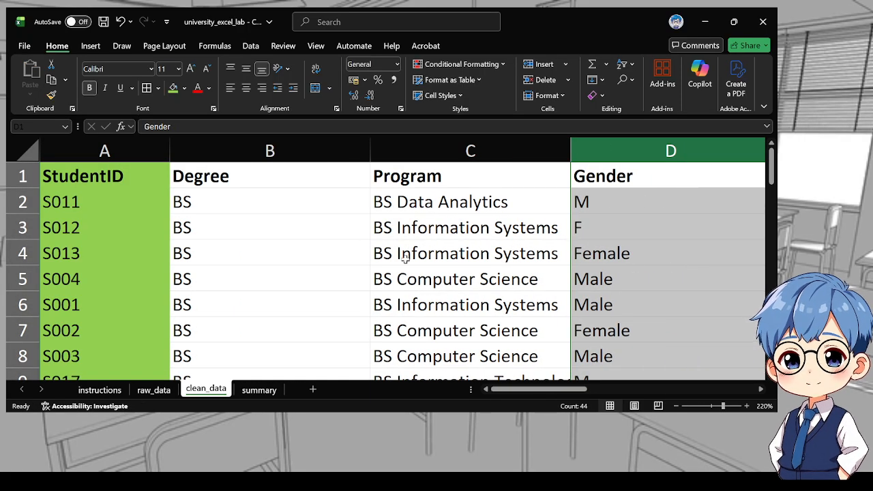
Delete the Degree column and widen the combined Program column
{"action": "left_click", "coordinate": [266, 151]}
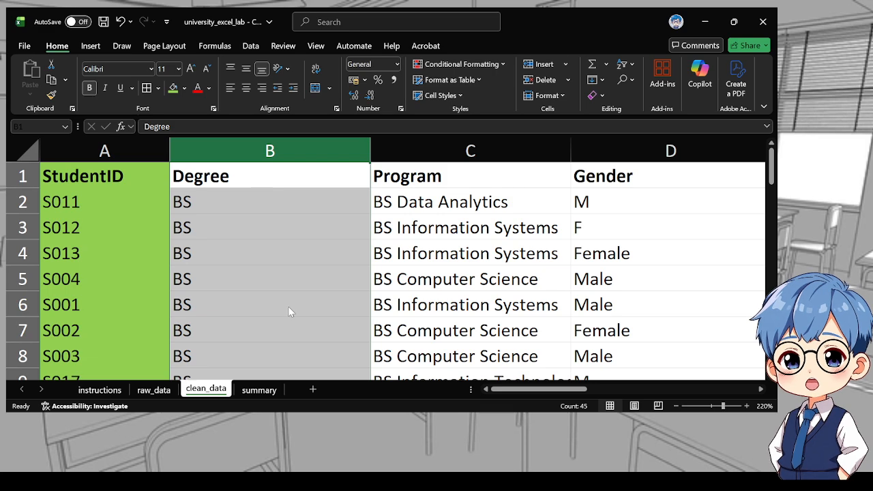
{"action": "key", "text": "ctrl+minus"}
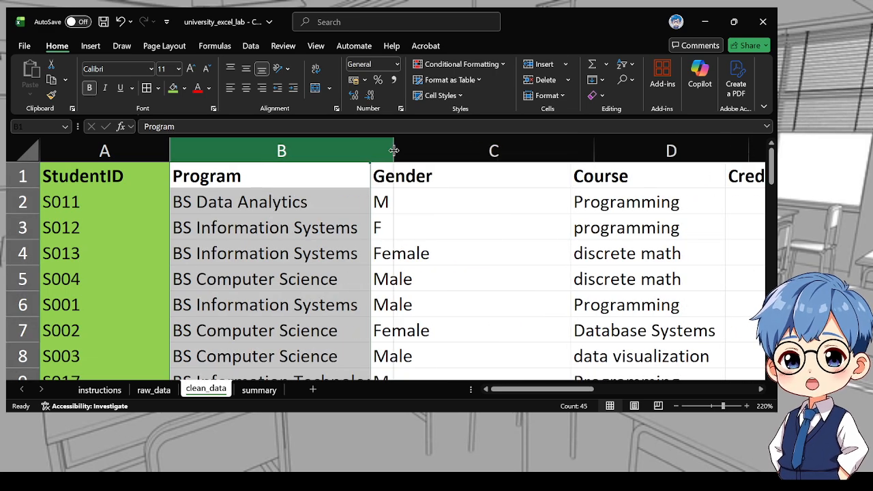
{"action": "left_click_drag", "start_coordinate": [374, 150], "coordinate": [395, 150]}
Scroll through the combined Program column to check every row
{"action": "scroll", "coordinate": [234, 172], "scroll_direction": "down", "scroll_amount": 1}
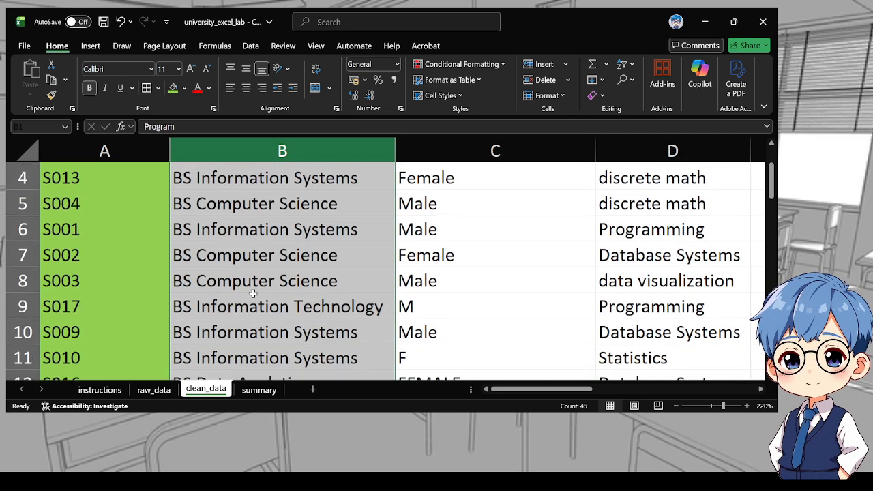
{"action": "scroll", "coordinate": [259, 205], "scroll_direction": "up", "scroll_amount": 1}
{"action": "scroll", "coordinate": [283, 244], "scroll_direction": "down", "scroll_amount": 5}
{"action": "scroll", "coordinate": [283, 245], "scroll_direction": "up", "scroll_amount": 5}
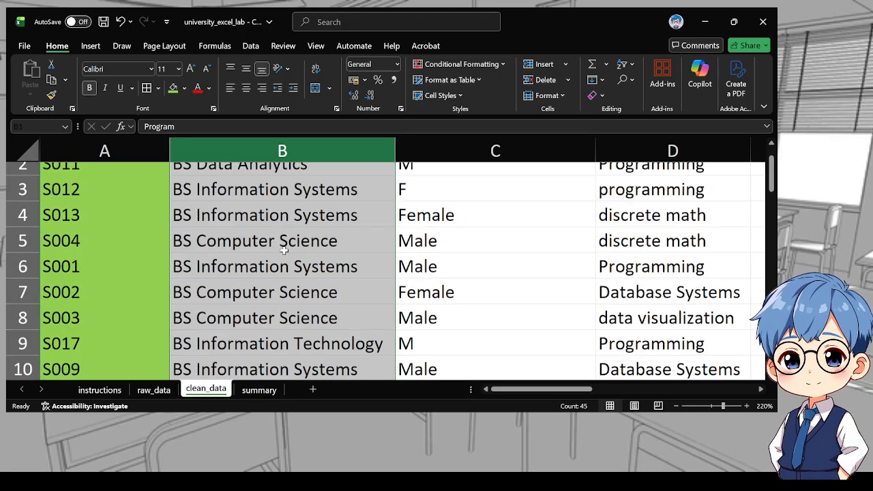
{"action": "scroll", "coordinate": [239, 228], "scroll_direction": "down", "scroll_amount": 1}
{"action": "scroll", "coordinate": [196, 213], "scroll_direction": "up", "scroll_amount": 1}
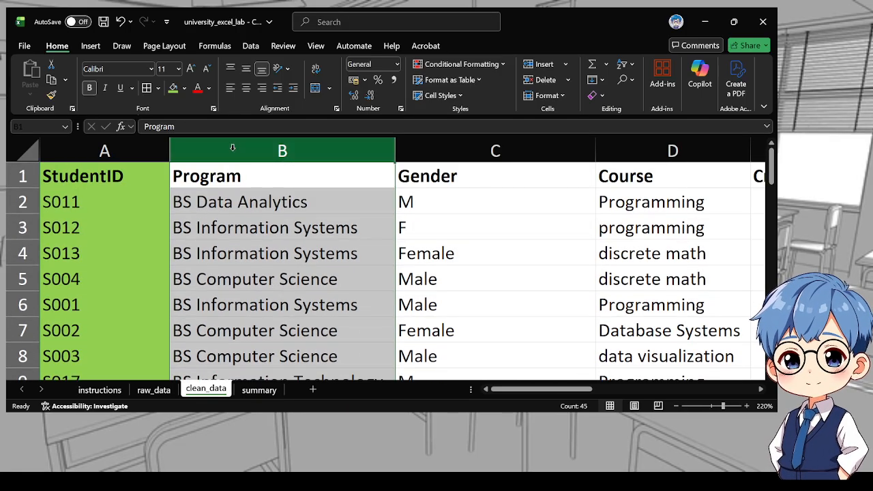
{"action": "left_click", "coordinate": [259, 198]}
{"action": "left_click", "coordinate": [246, 150]}
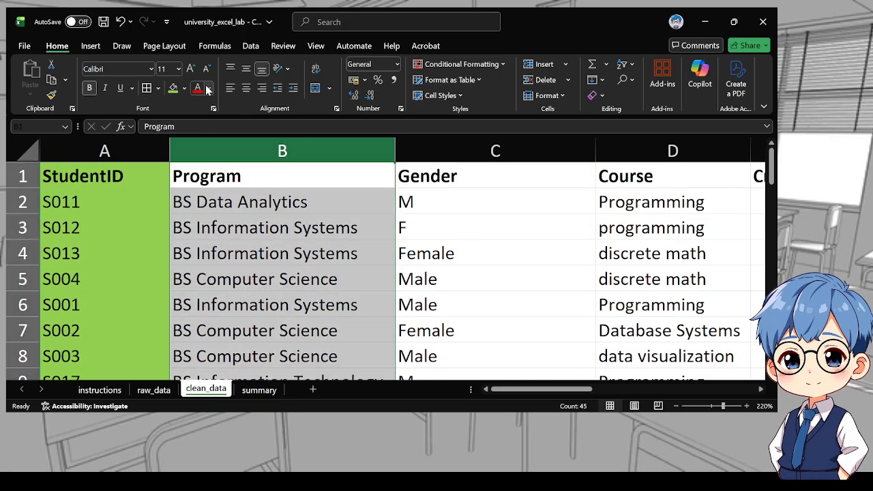
{"action": "left_click", "coordinate": [218, 176]}
{"action": "scroll", "coordinate": [234, 218], "scroll_direction": "down", "scroll_amount": 2}
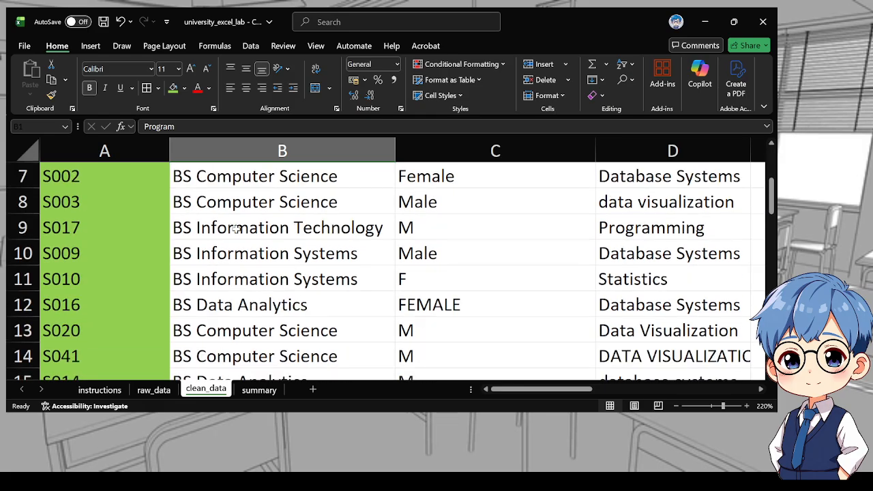
{"action": "scroll", "coordinate": [235, 229], "scroll_direction": "down", "scroll_amount": 11}
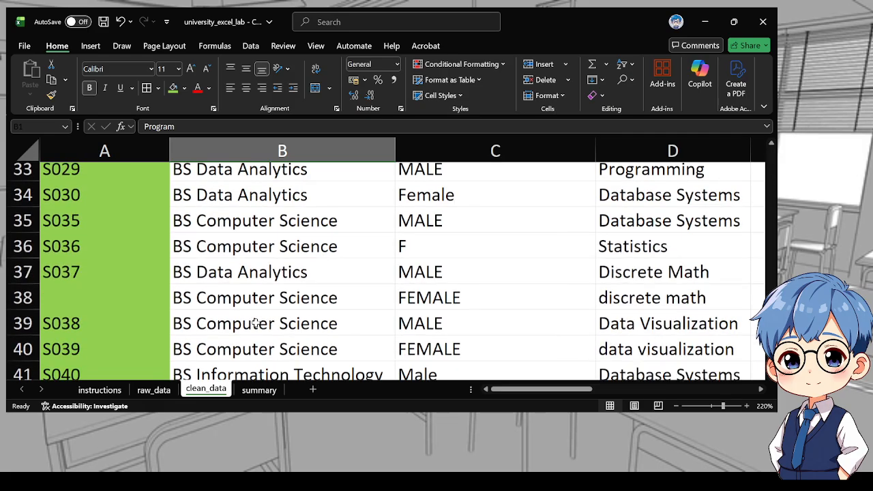
{"action": "left_click", "coordinate": [250, 307], "text": "shift"}
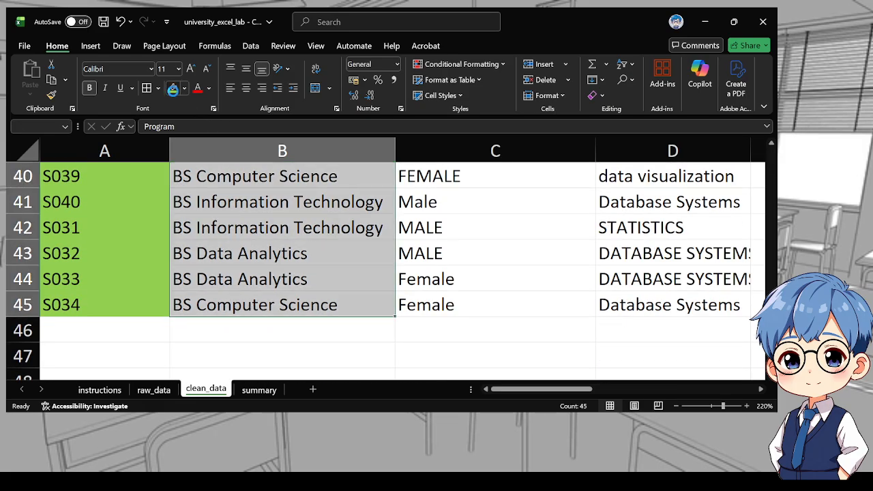
{"action": "scroll", "coordinate": [507, 220], "scroll_direction": "up", "scroll_amount": 13}
{"action": "left_click", "coordinate": [507, 221]}
{"action": "left_click_drag", "start_coordinate": [554, 389], "coordinate": [576, 392]}
Read the instructions sheet's requirements for combining Program and standardizing Gender
{"action": "left_click", "coordinate": [154, 390]}
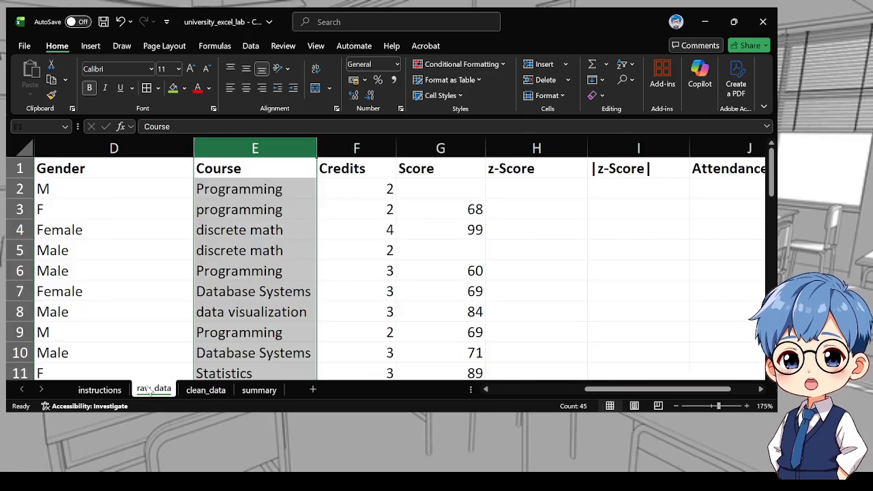
{"action": "left_click", "coordinate": [100, 390]}
{"action": "scroll", "coordinate": [144, 277], "scroll_direction": "down", "scroll_amount": 2}
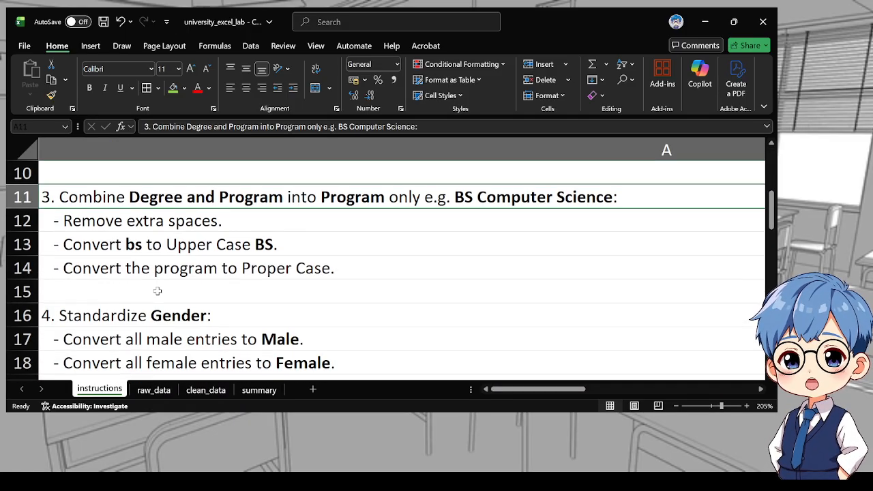
{"action": "left_click", "coordinate": [145, 281]}
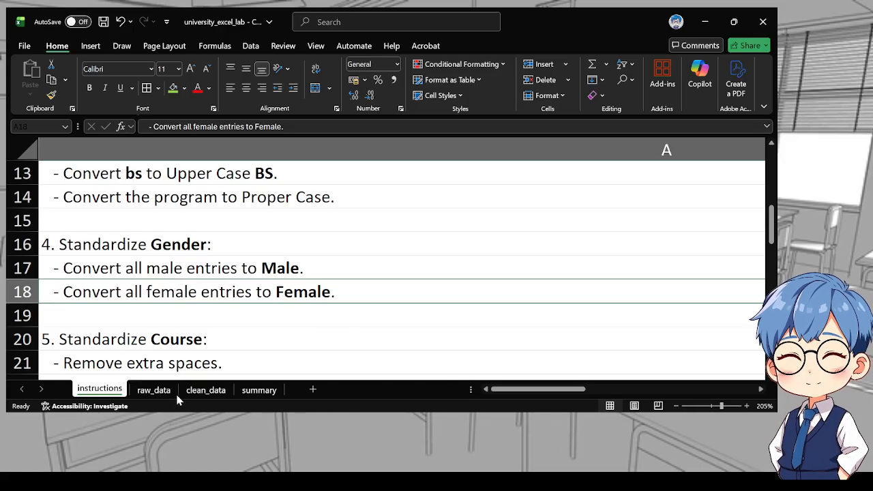
Return to the clean_data sheet and examine the Gender column values
{"action": "left_click", "coordinate": [203, 390]}
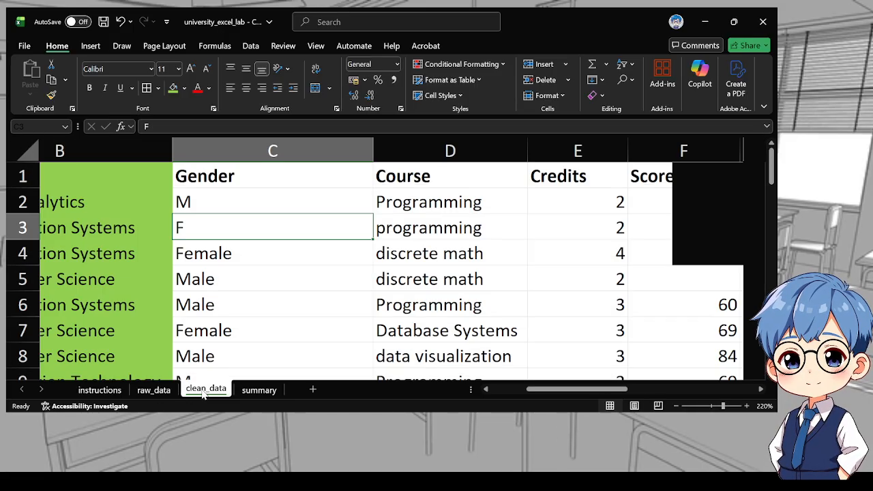
{"action": "left_click", "coordinate": [396, 152]}
{"action": "left_click", "coordinate": [226, 226]}
{"action": "scroll", "coordinate": [253, 290], "scroll_direction": "down", "scroll_amount": 2}
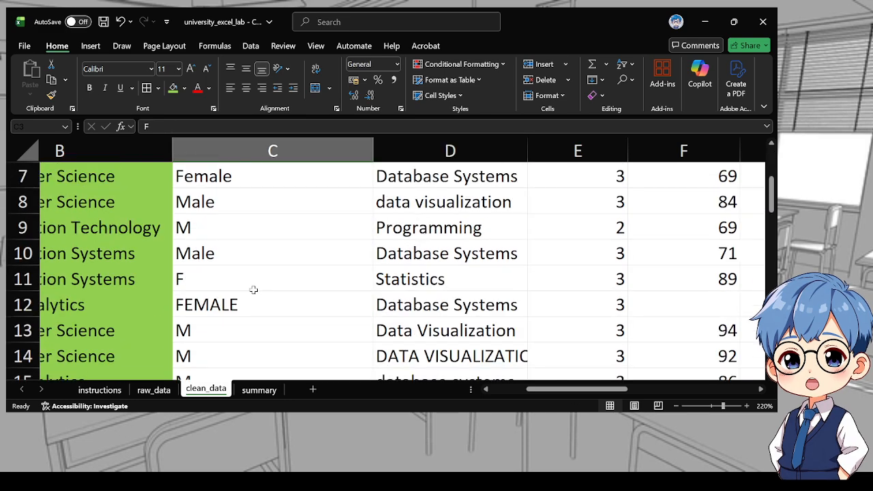
Select the entire Gender column on the clean_data sheet
{"action": "scroll", "coordinate": [259, 308], "scroll_direction": "down", "scroll_amount": 4}
{"action": "scroll", "coordinate": [259, 310], "scroll_direction": "up", "scroll_amount": 4}
{"action": "scroll", "coordinate": [259, 310], "scroll_direction": "up", "scroll_amount": 2}
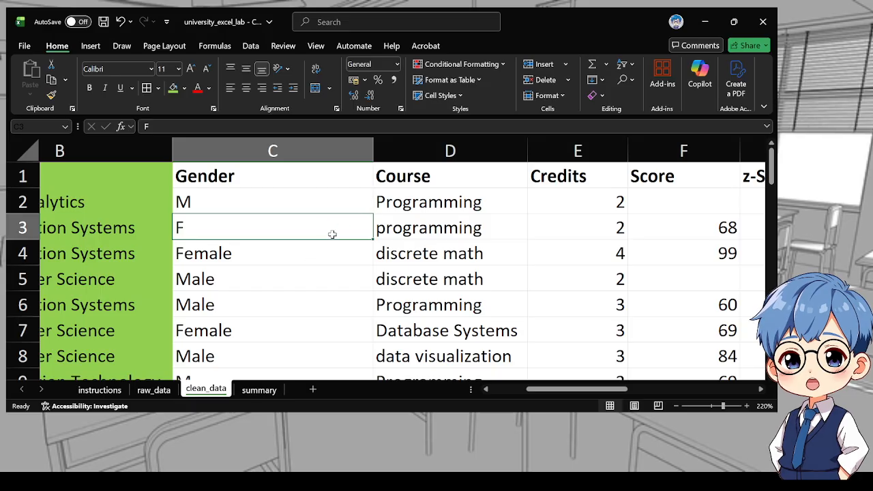
{"action": "scroll", "coordinate": [332, 235], "scroll_direction": "down", "scroll_amount": 3}
{"action": "scroll", "coordinate": [324, 251], "scroll_direction": "up", "scroll_amount": 3}
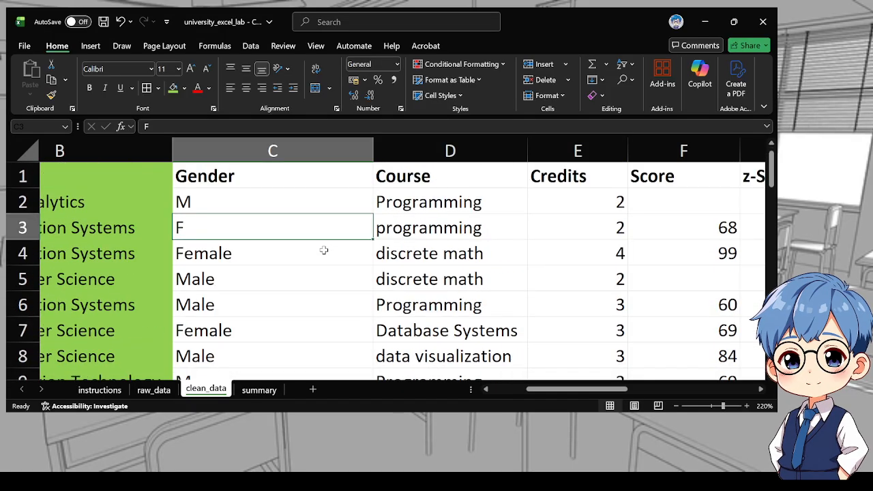
{"action": "left_click", "coordinate": [255, 198]}
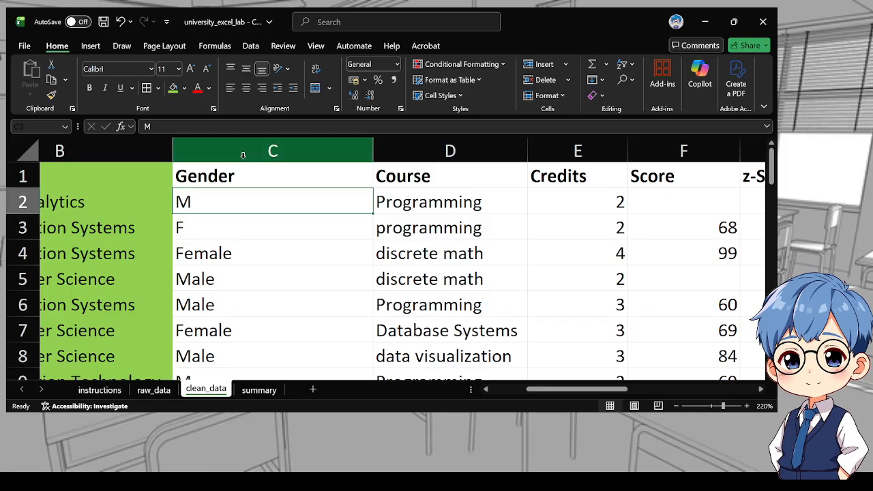
{"action": "left_click", "coordinate": [268, 150]}
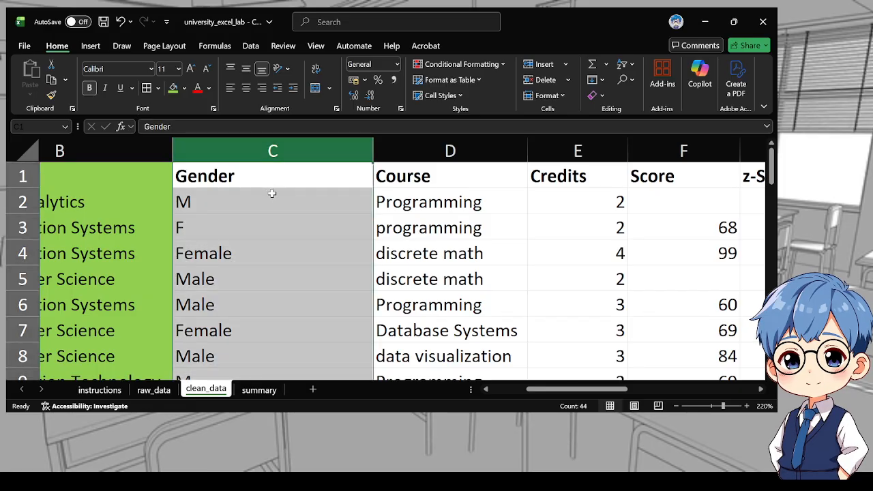
{"action": "key", "text": "ctrl+h"}
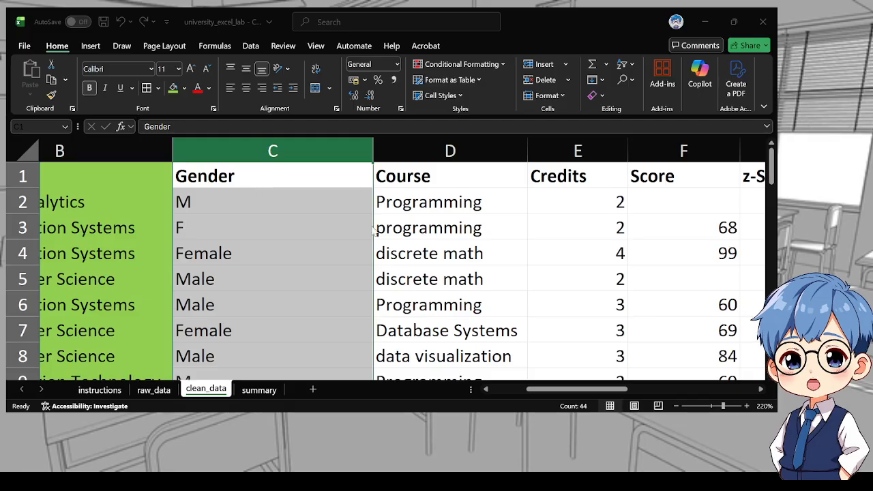
{"action": "left_click", "coordinate": [453, 305]}
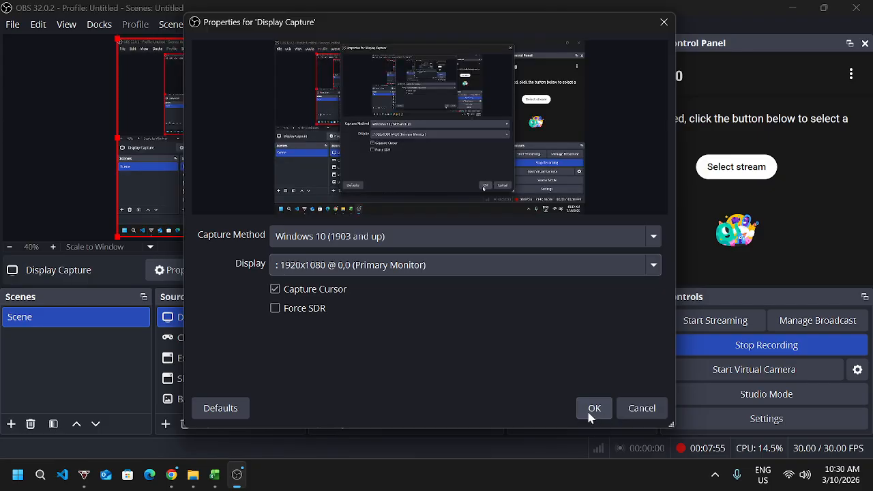
{"action": "left_click", "coordinate": [591, 410]}
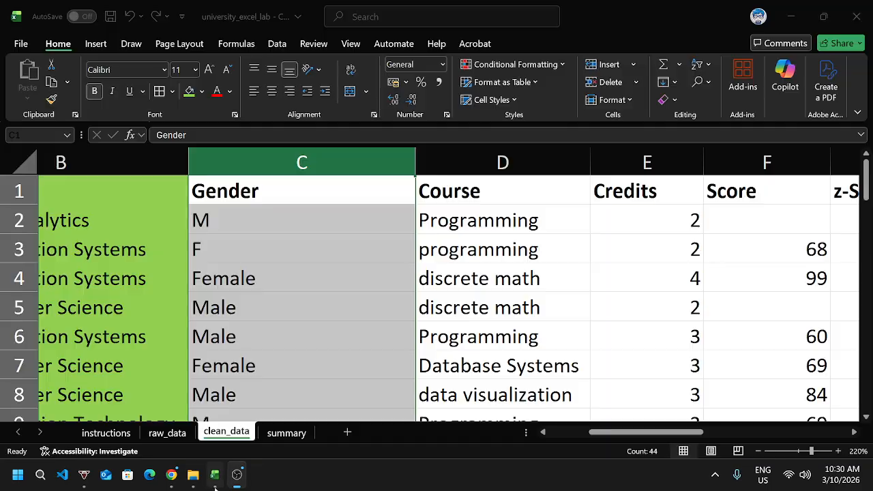
{"action": "key", "text": "ctrl+h"}
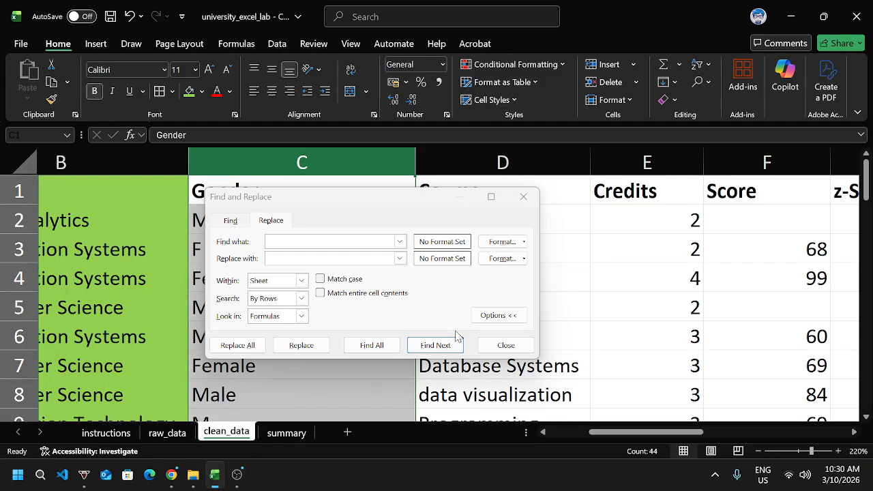
{"action": "mouse_move", "coordinate": [237, 472]}
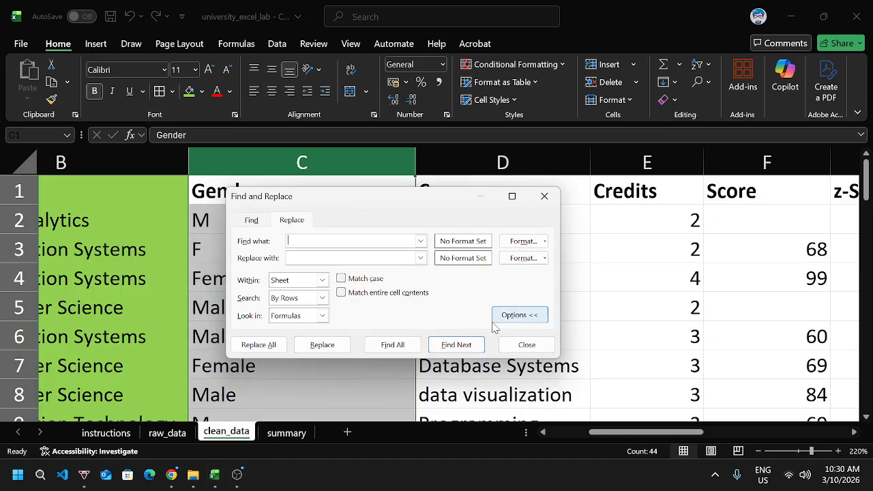
{"action": "left_click", "coordinate": [527, 344]}
{"action": "key", "text": "ctrl+h"}
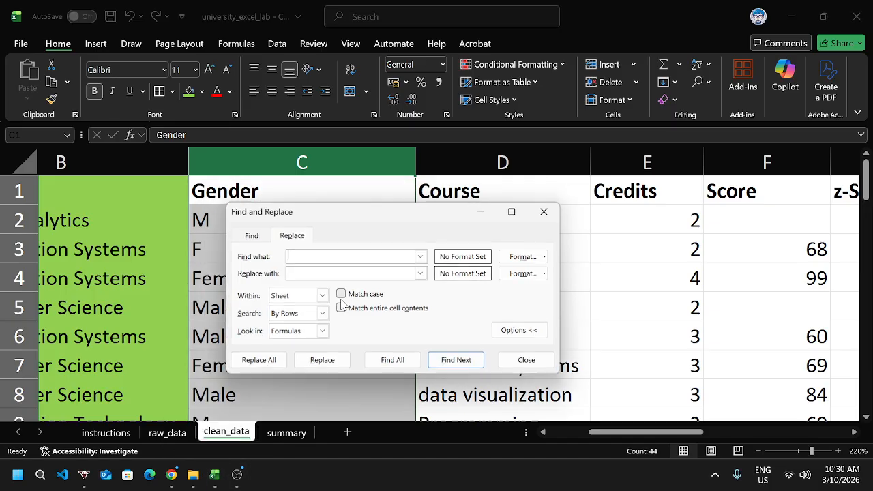
{"action": "left_click", "coordinate": [237, 476]}
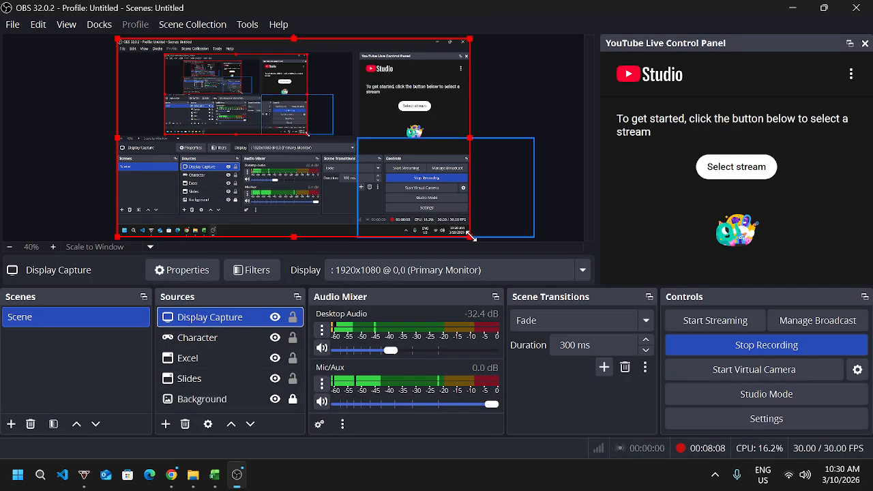
{"action": "left_click_drag", "start_coordinate": [471, 237], "coordinate": [428, 199]}
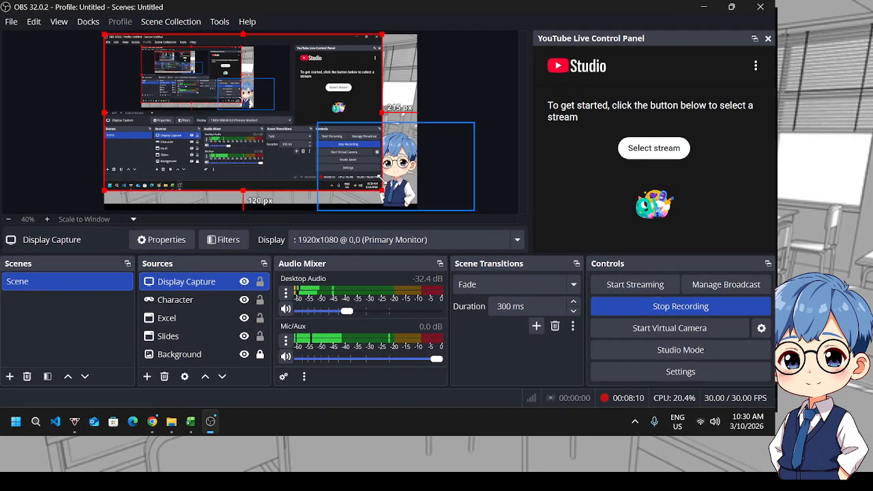
{"action": "left_click_drag", "start_coordinate": [186, 287], "coordinate": [181, 308]}
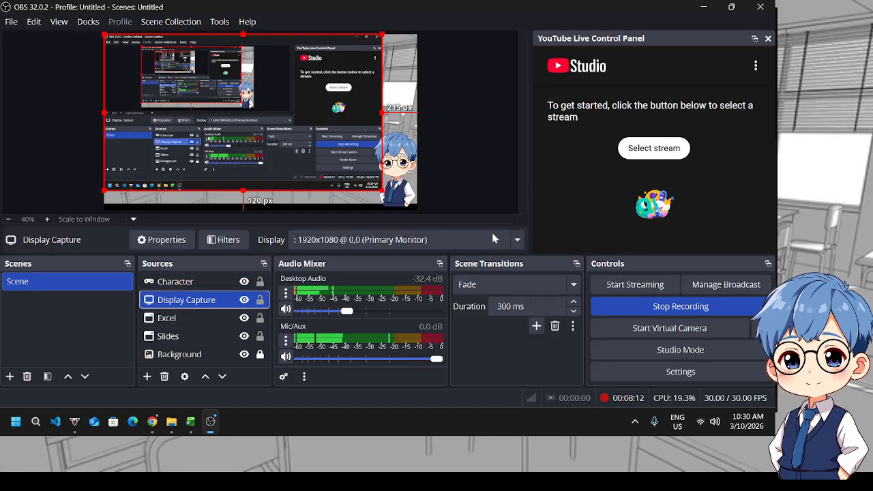
{"action": "left_click", "coordinate": [190, 421]}
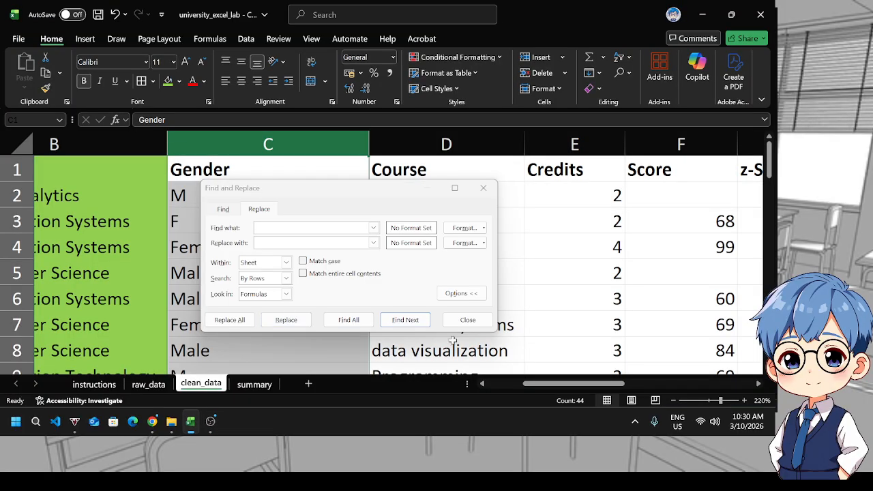
{"action": "left_click", "coordinate": [468, 320]}
Open Find and Replace with M as the search text and Male as the replacement, searching within the sheet
{"action": "key", "text": "ctrl+h"}
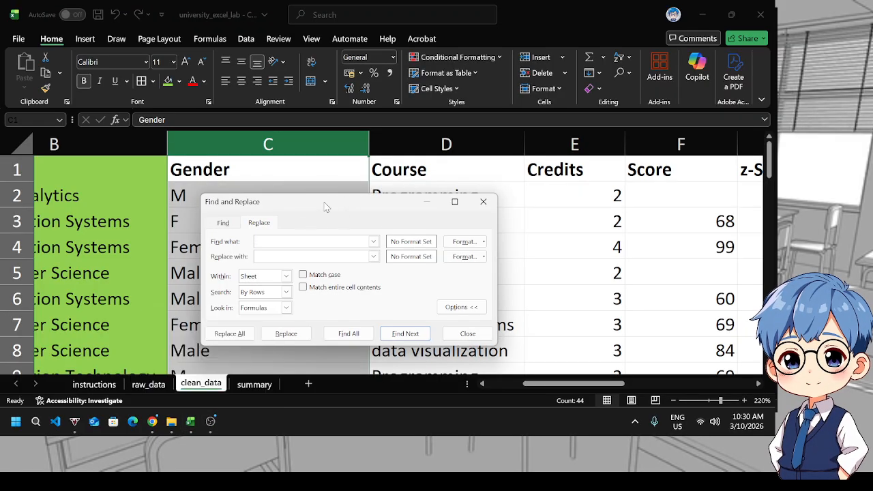
{"action": "left_click_drag", "start_coordinate": [325, 207], "coordinate": [443, 175]}
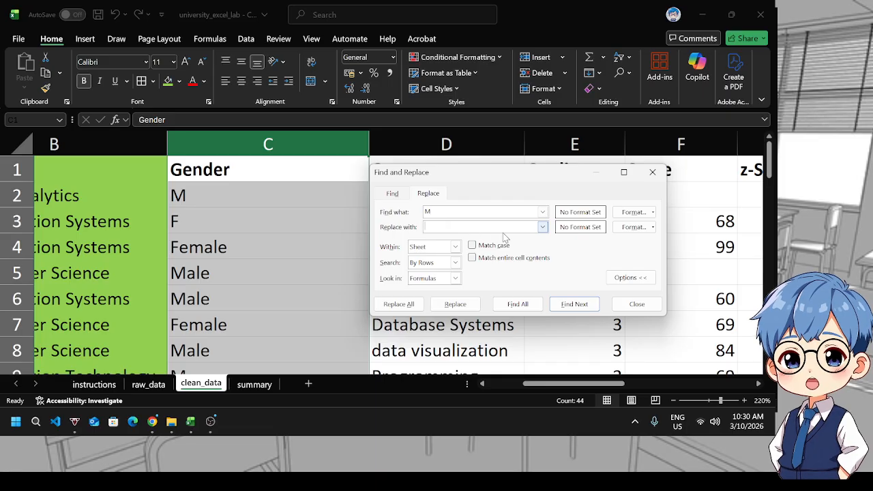
{"action": "type", "text": "Male"}
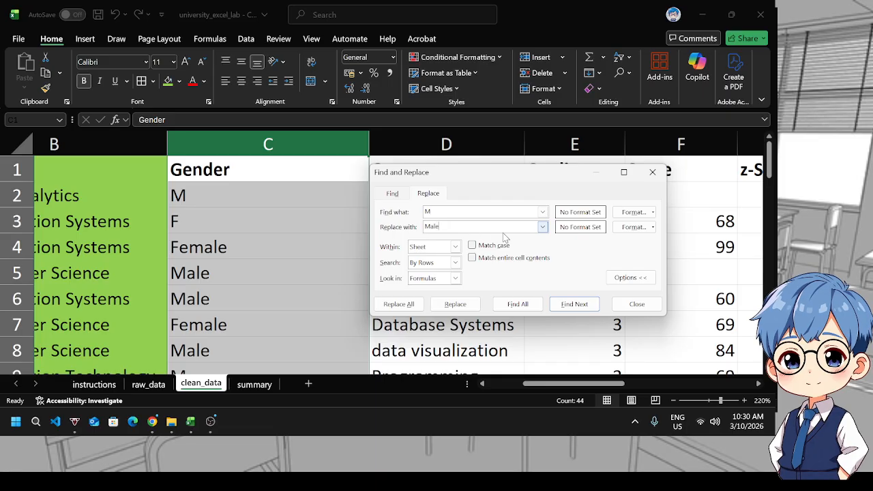
{"action": "left_click", "coordinate": [451, 248]}
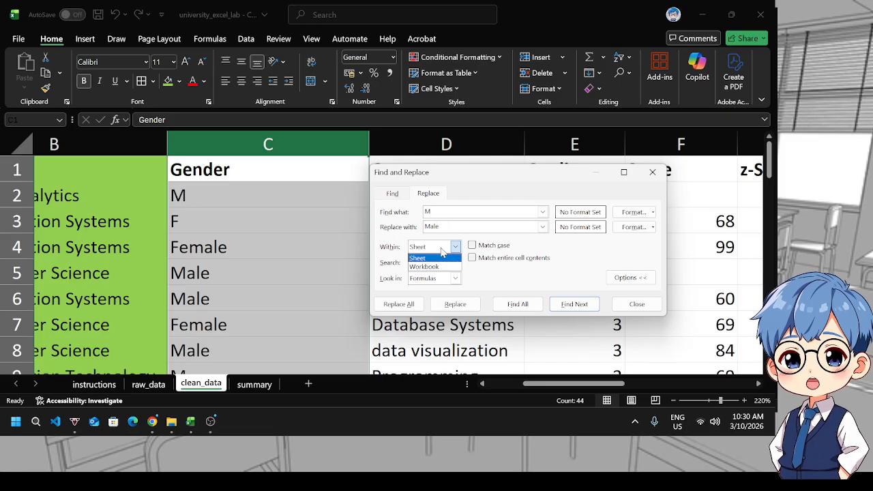
{"action": "left_click", "coordinate": [456, 248]}
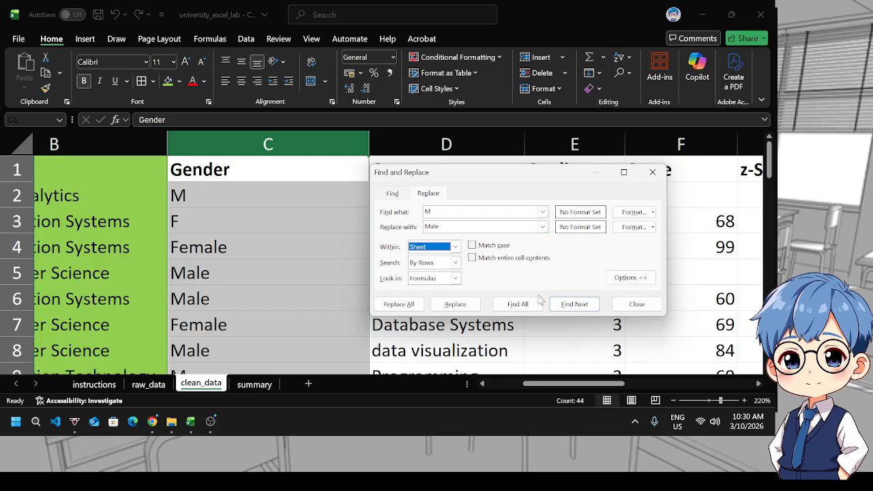
Step through the matches for M in the Gender column one at a time
{"action": "left_click", "coordinate": [566, 307]}
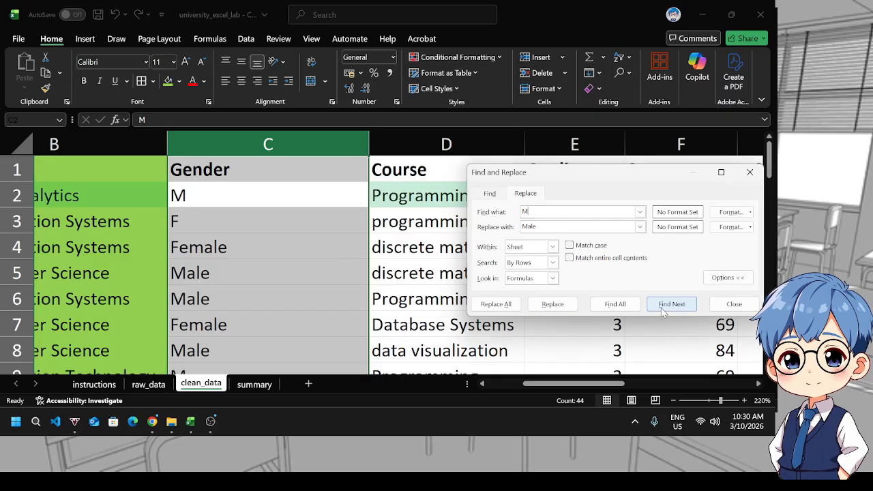
{"action": "left_click", "coordinate": [669, 307]}
{"action": "left_click", "coordinate": [670, 308]}
{"action": "left_click", "coordinate": [671, 308]}
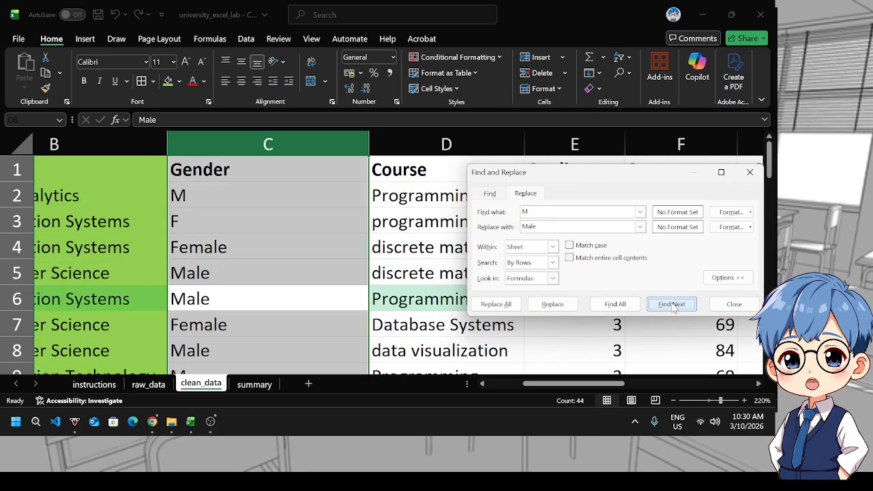
{"action": "left_click", "coordinate": [672, 308]}
{"action": "left_click", "coordinate": [673, 308]}
{"action": "left_click", "coordinate": [673, 308]}
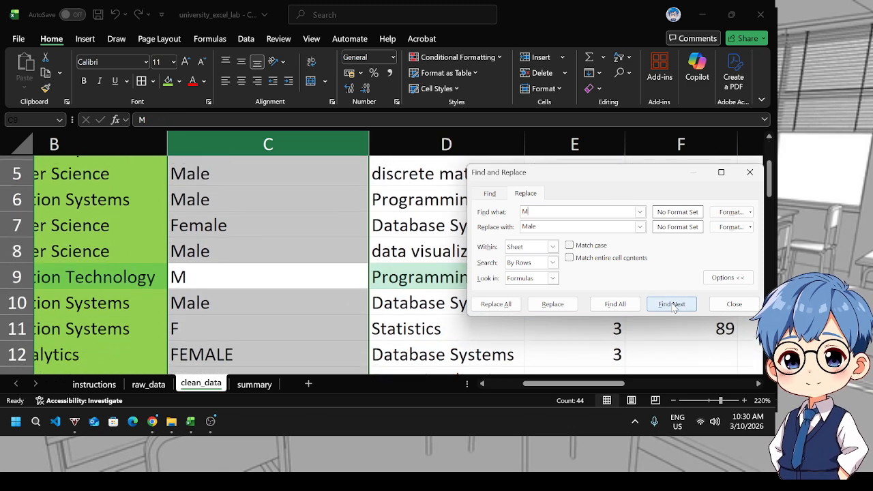
{"action": "left_click", "coordinate": [672, 308]}
{"action": "left_click", "coordinate": [673, 307]}
{"action": "left_click", "coordinate": [672, 307]}
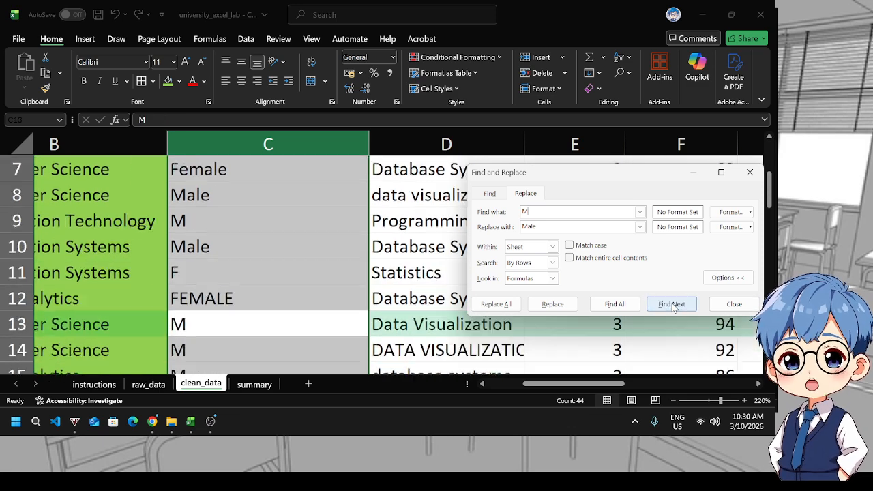
{"action": "left_click", "coordinate": [672, 307]}
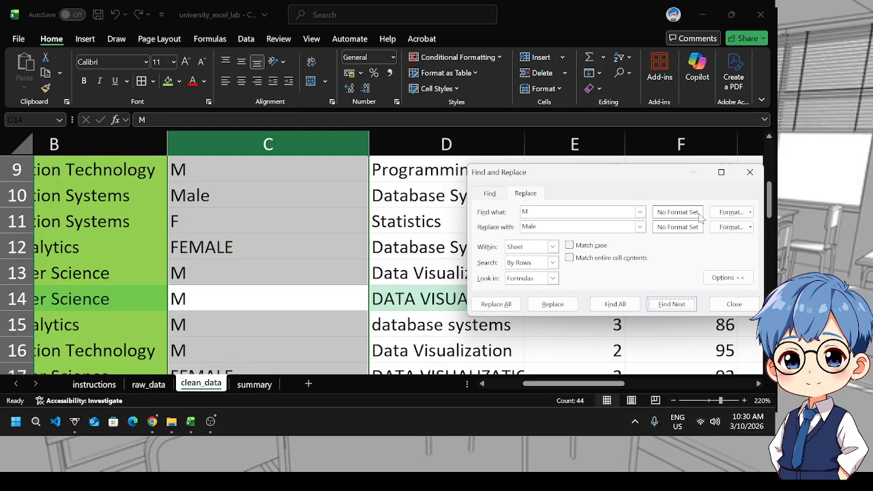
Enable Match case and step through the case-sensitive matches for M
{"action": "left_click", "coordinate": [740, 212]}
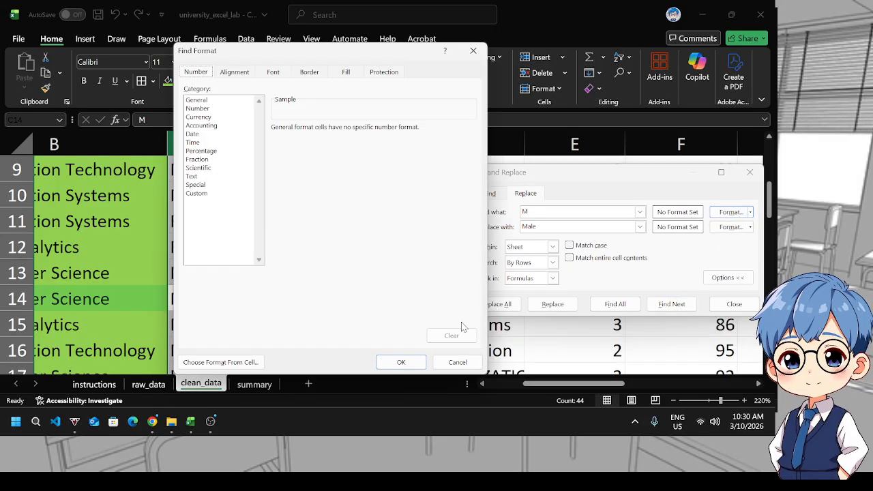
{"action": "left_click", "coordinate": [457, 362]}
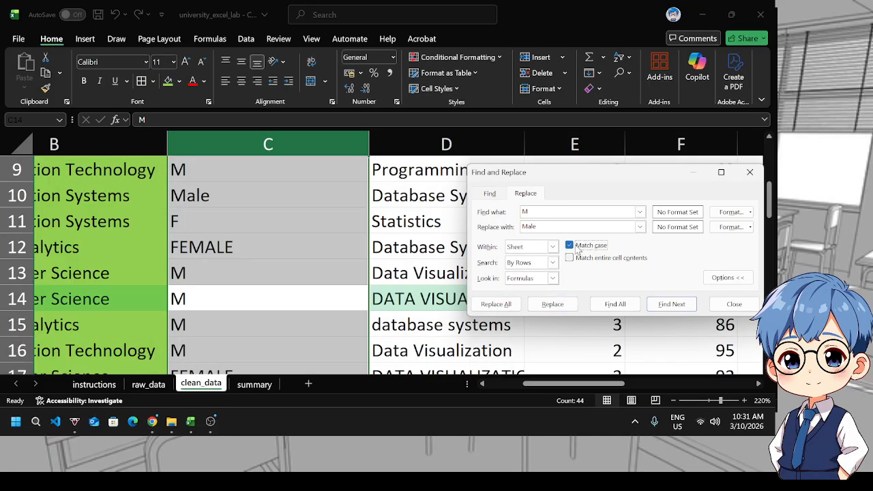
{"action": "left_click", "coordinate": [670, 304]}
{"action": "left_click", "coordinate": [670, 304]}
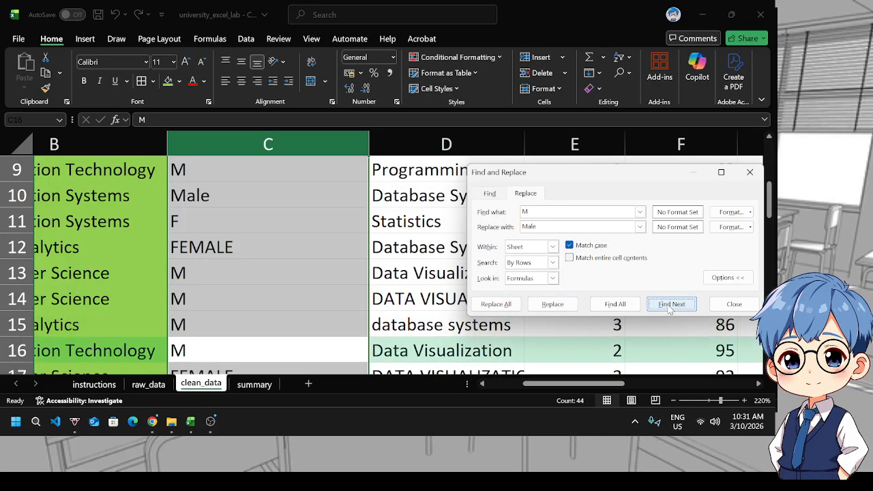
{"action": "left_click", "coordinate": [670, 304]}
{"action": "left_click", "coordinate": [670, 304]}
{"action": "left_click", "coordinate": [671, 304]}
{"action": "left_click", "coordinate": [670, 304]}
{"action": "left_click", "coordinate": [670, 305]}
{"action": "left_click", "coordinate": [671, 304]}
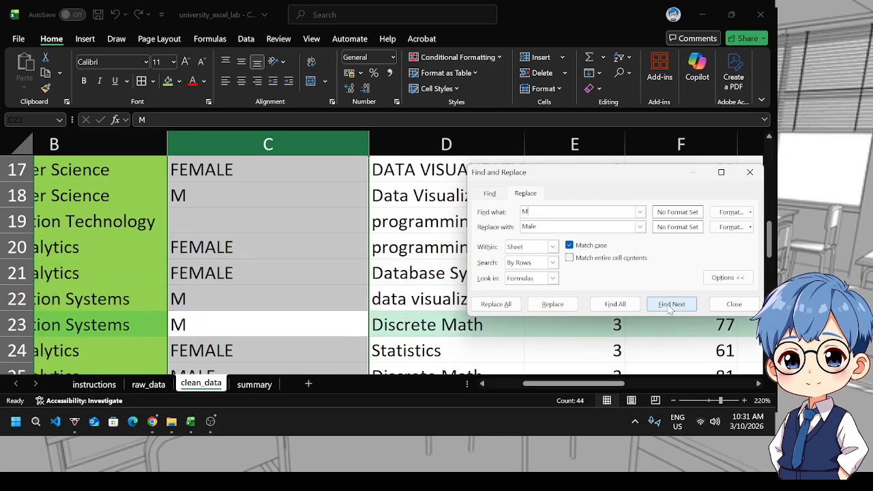
Replace all occurrences of M with Male and dismiss the completion message
{"action": "left_click_drag", "start_coordinate": [538, 173], "coordinate": [361, 174]}
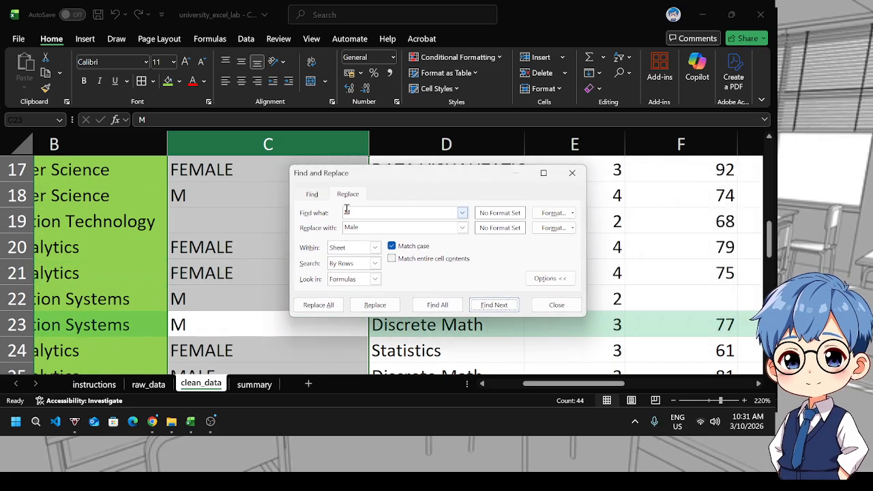
{"action": "left_click", "coordinate": [370, 214]}
{"action": "left_click", "coordinate": [315, 308]}
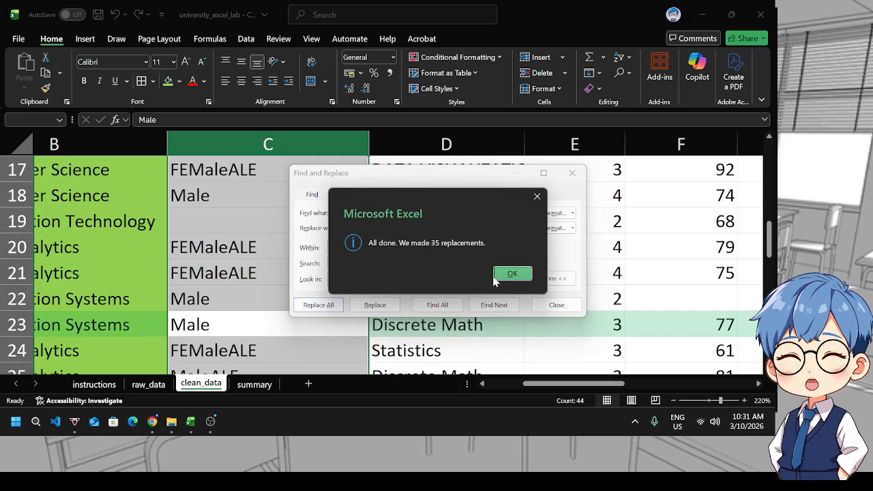
{"action": "left_click", "coordinate": [511, 273]}
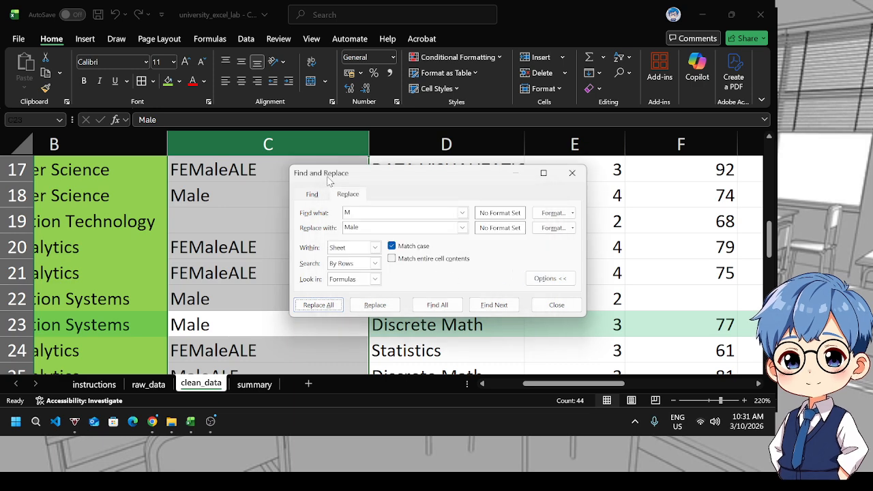
Scroll through the Gender column to examine the replaced values
{"action": "left_click_drag", "start_coordinate": [333, 175], "coordinate": [510, 184]}
{"action": "scroll", "coordinate": [354, 221], "scroll_direction": "up", "scroll_amount": 1}
{"action": "scroll", "coordinate": [353, 221], "scroll_direction": "up", "scroll_amount": 5}
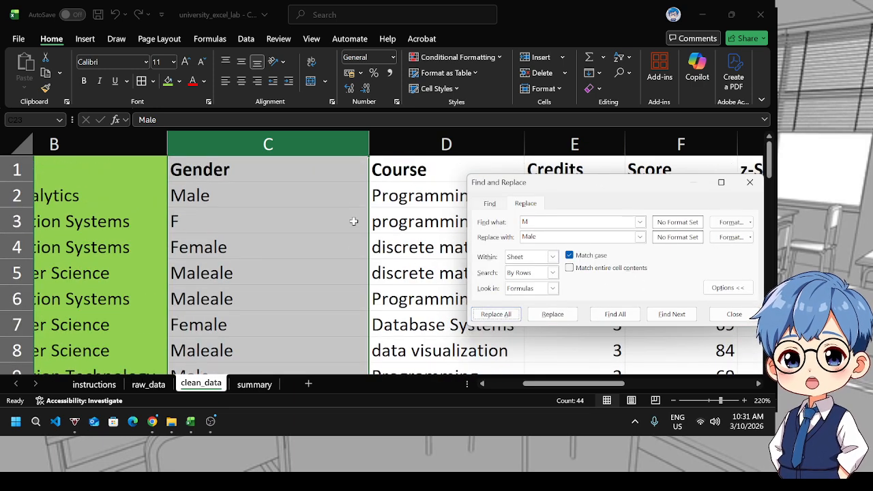
{"action": "scroll", "coordinate": [242, 233], "scroll_direction": "down", "scroll_amount": 2}
{"action": "scroll", "coordinate": [242, 232], "scroll_direction": "down", "scroll_amount": 1}
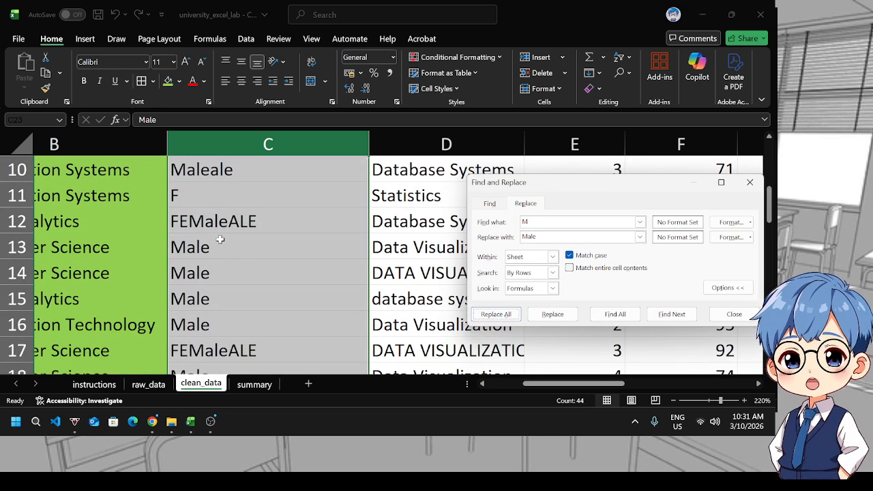
{"action": "scroll", "coordinate": [282, 239], "scroll_direction": "down", "scroll_amount": 1}
{"action": "scroll", "coordinate": [282, 240], "scroll_direction": "up", "scroll_amount": 4}
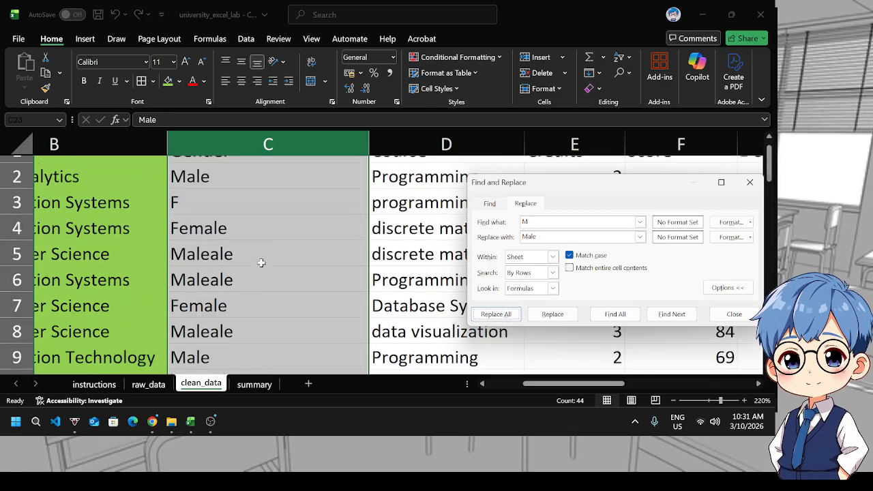
Replace all occurrences of F with Female in the Gender column and dismiss the completion message
{"action": "double_click", "coordinate": [528, 222]}
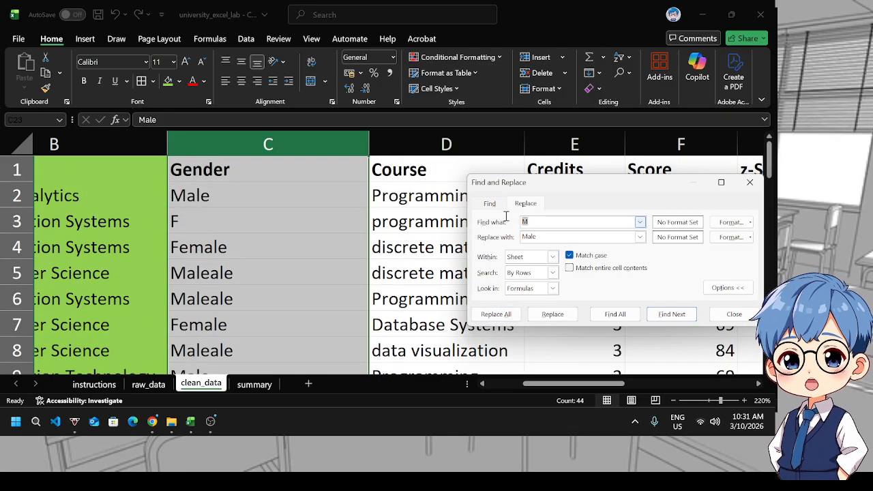
{"action": "type", "text": "F"}
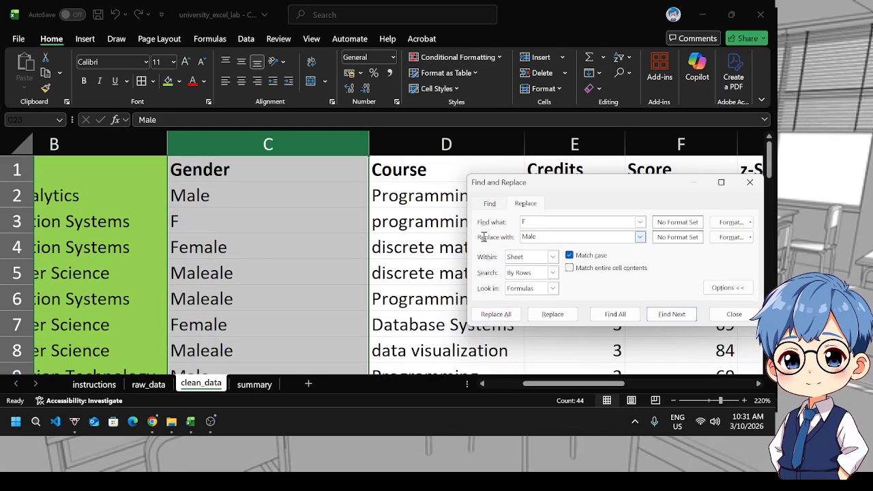
{"action": "double_click", "coordinate": [519, 236]}
{"action": "type", "text": "Fem"}
{"action": "left_click", "coordinate": [503, 318]}
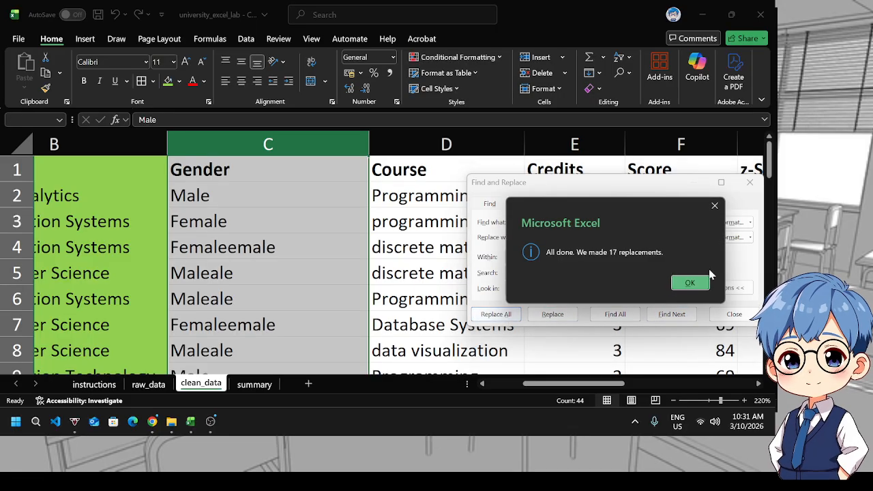
{"action": "left_click", "coordinate": [689, 284]}
Scroll through the Gender column to inspect the results of the F replacement
{"action": "scroll", "coordinate": [198, 279], "scroll_direction": "down", "scroll_amount": 11}
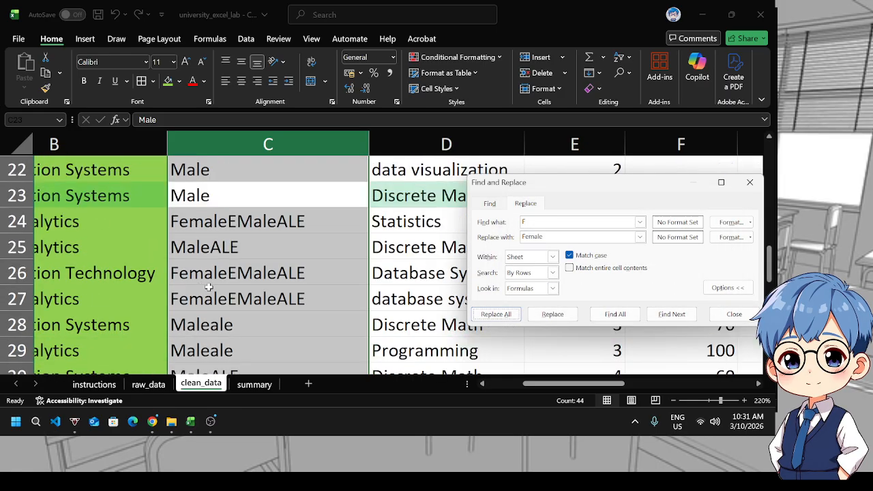
{"action": "scroll", "coordinate": [210, 287], "scroll_direction": "down", "scroll_amount": 1}
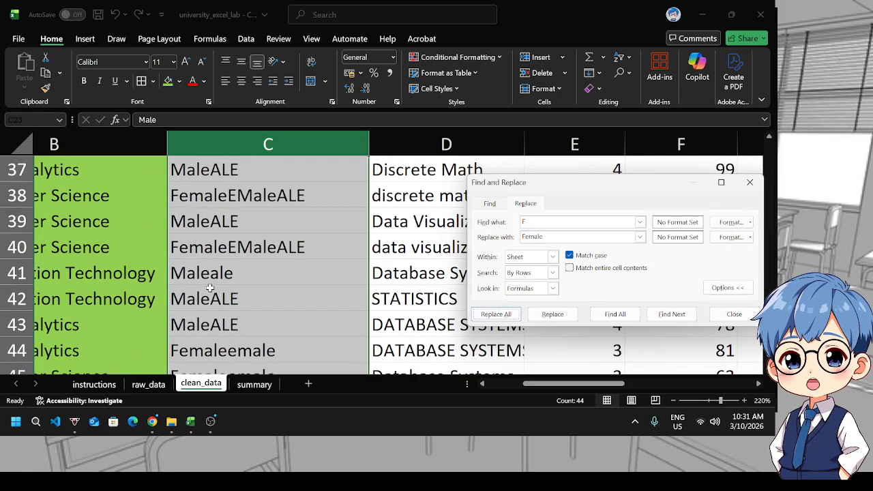
{"action": "scroll", "coordinate": [210, 287], "scroll_direction": "up", "scroll_amount": 5}
{"action": "scroll", "coordinate": [210, 287], "scroll_direction": "up", "scroll_amount": 2}
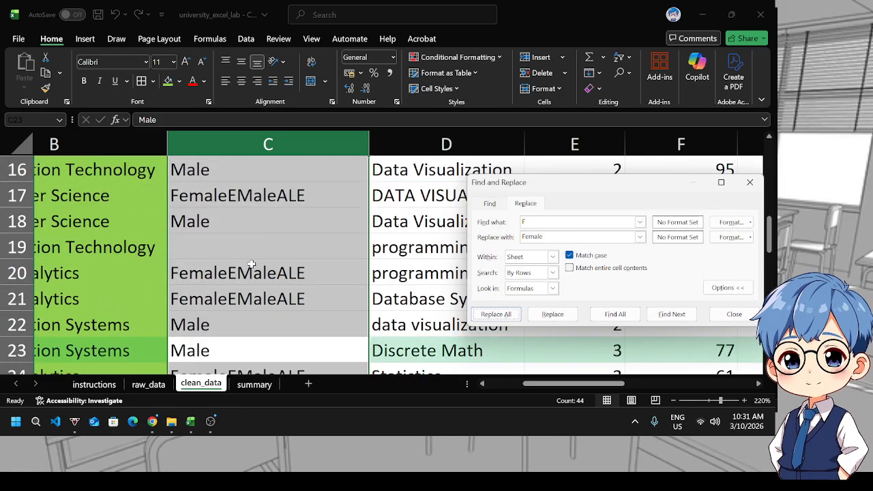
{"action": "scroll", "coordinate": [251, 264], "scroll_direction": "up", "scroll_amount": 4}
{"action": "scroll", "coordinate": [251, 263], "scroll_direction": "down", "scroll_amount": 9}
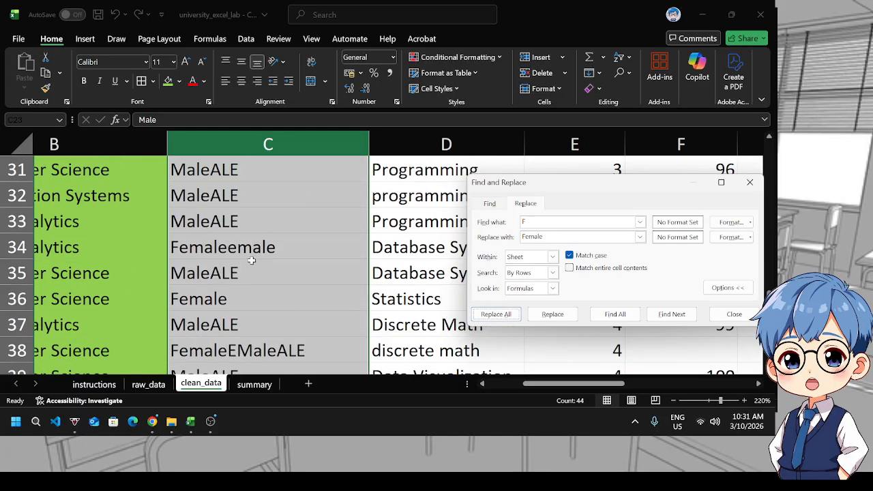
{"action": "scroll", "coordinate": [249, 266], "scroll_direction": "down", "scroll_amount": 5}
{"action": "scroll", "coordinate": [245, 272], "scroll_direction": "up", "scroll_amount": 5}
{"action": "scroll", "coordinate": [236, 259], "scroll_direction": "up", "scroll_amount": 4}
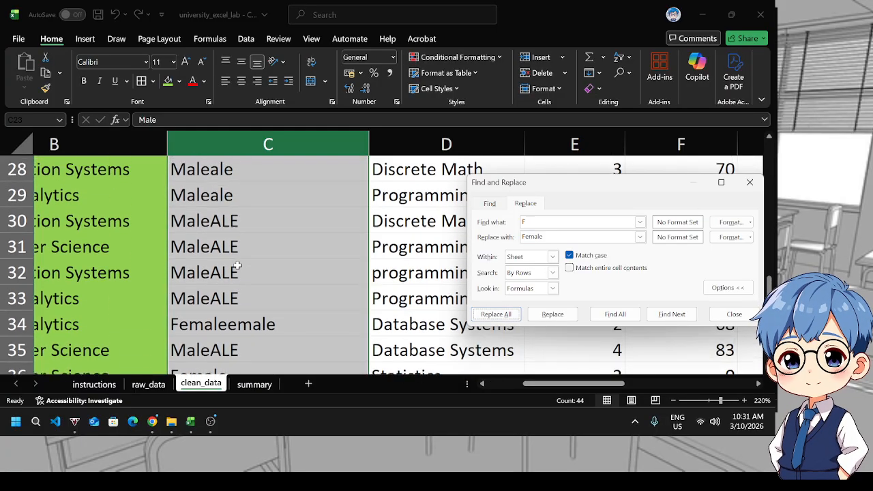
{"action": "scroll", "coordinate": [237, 266], "scroll_direction": "up", "scroll_amount": 5}
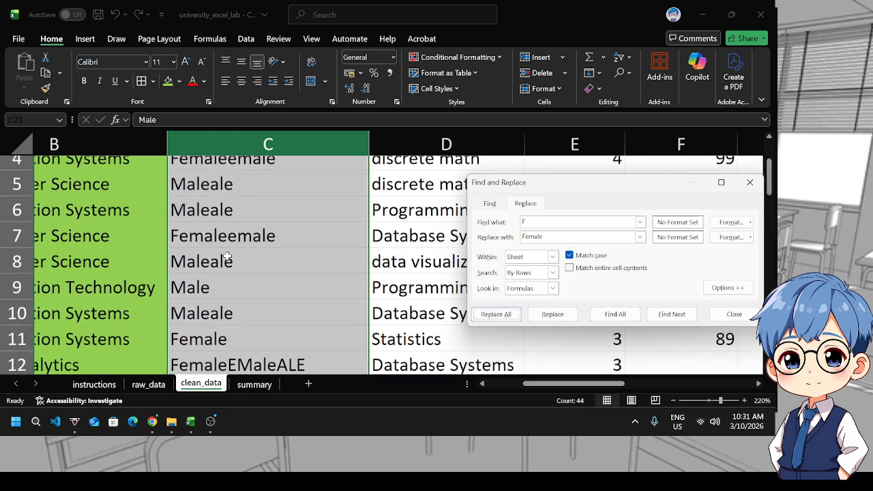
{"action": "scroll", "coordinate": [238, 223], "scroll_direction": "up", "scroll_amount": 1}
Copy the Femaleemale value into the search and replace all Femaleemale entries with Female
{"action": "double_click", "coordinate": [238, 251]}
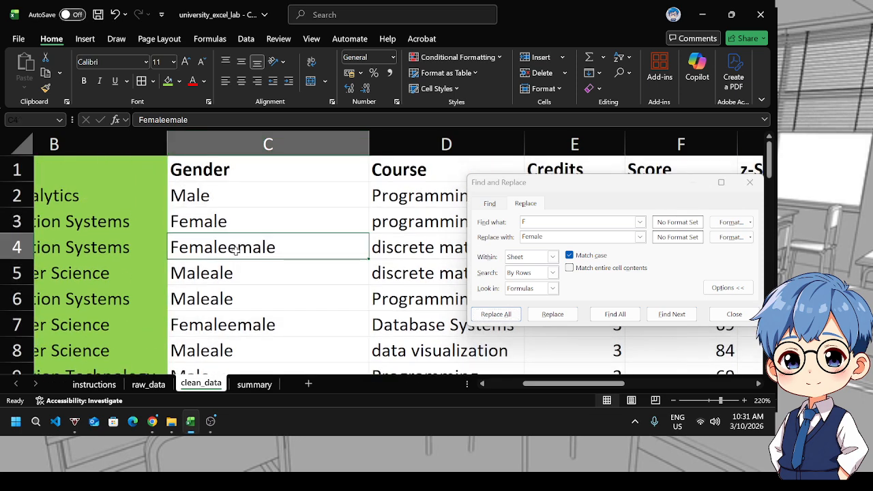
{"action": "double_click", "coordinate": [238, 251]}
{"action": "left_click", "coordinate": [556, 225]}
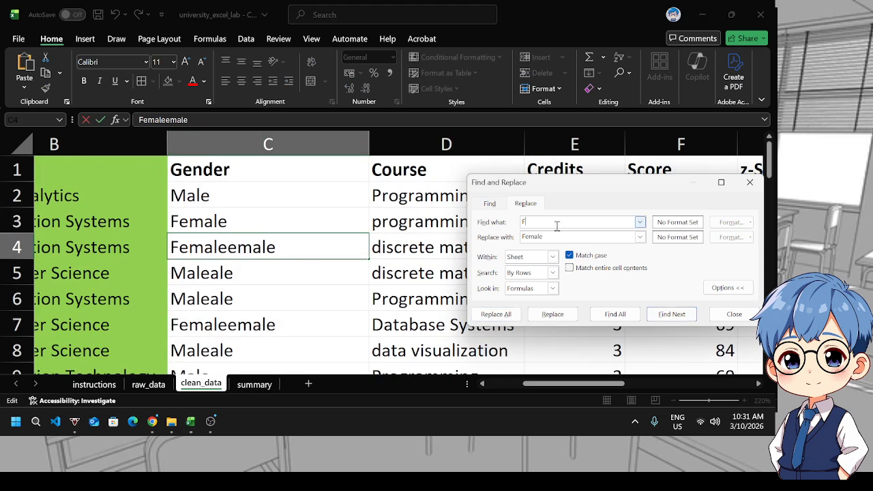
{"action": "left_click", "coordinate": [498, 315]}
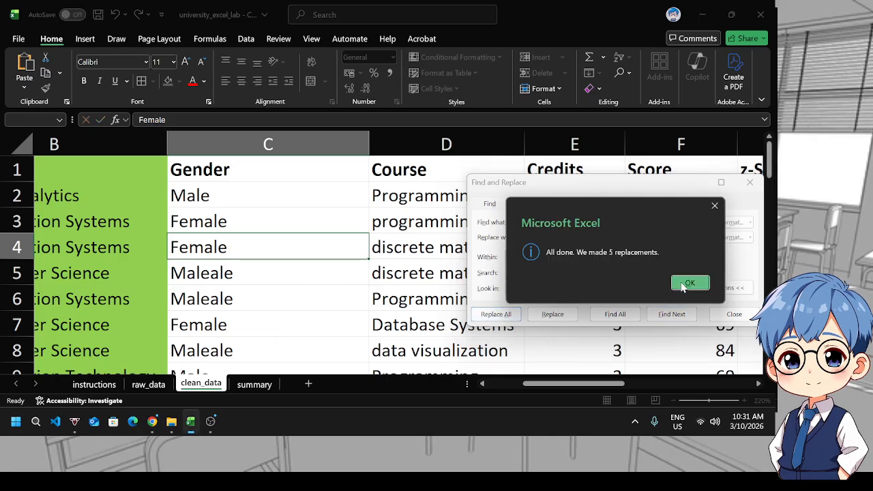
{"action": "left_click", "coordinate": [687, 284]}
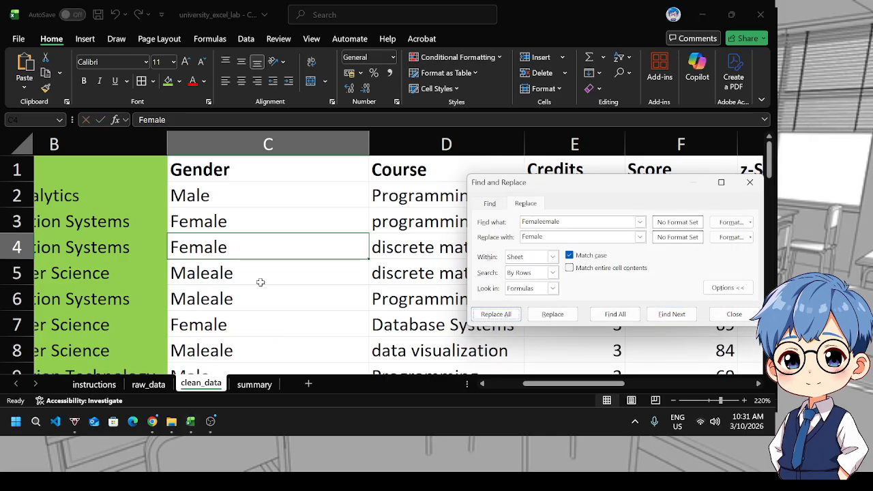
Replace all FemaleEMaleALE entries with Female, copying the value from a Gender cell into the search
{"action": "scroll", "coordinate": [260, 281], "scroll_direction": "down", "scroll_amount": 1}
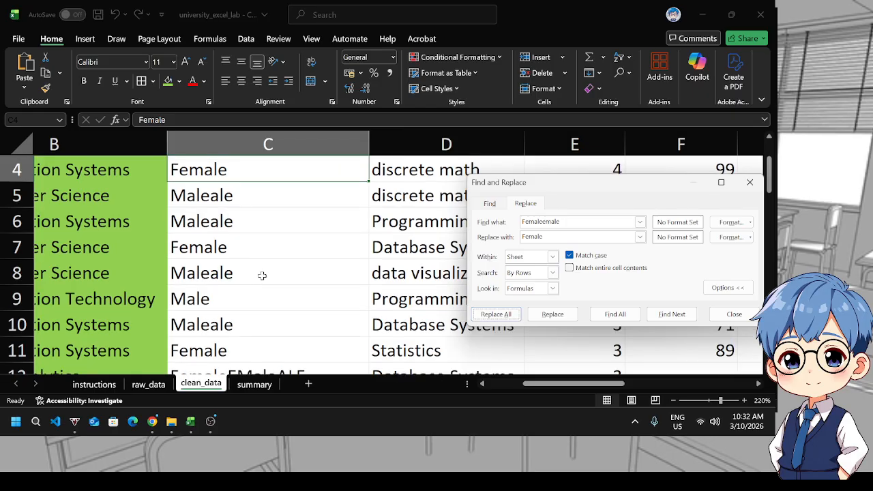
{"action": "scroll", "coordinate": [262, 275], "scroll_direction": "down", "scroll_amount": 1}
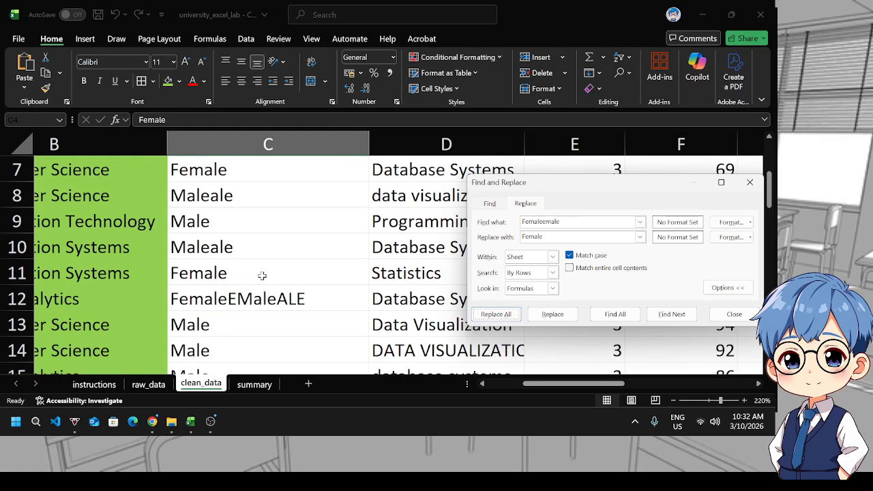
{"action": "scroll", "coordinate": [261, 275], "scroll_direction": "down", "scroll_amount": 3}
{"action": "scroll", "coordinate": [261, 276], "scroll_direction": "down", "scroll_amount": 1}
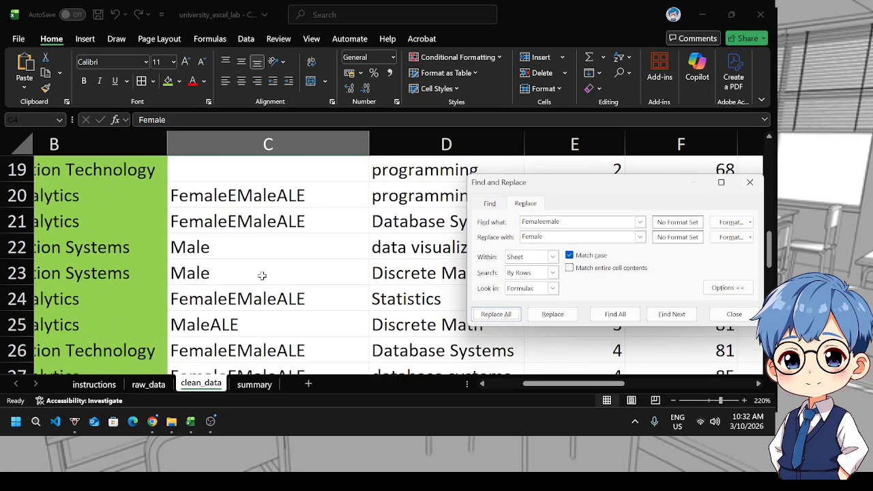
{"action": "double_click", "coordinate": [257, 200]}
{"action": "key", "text": "ctrl+a"}
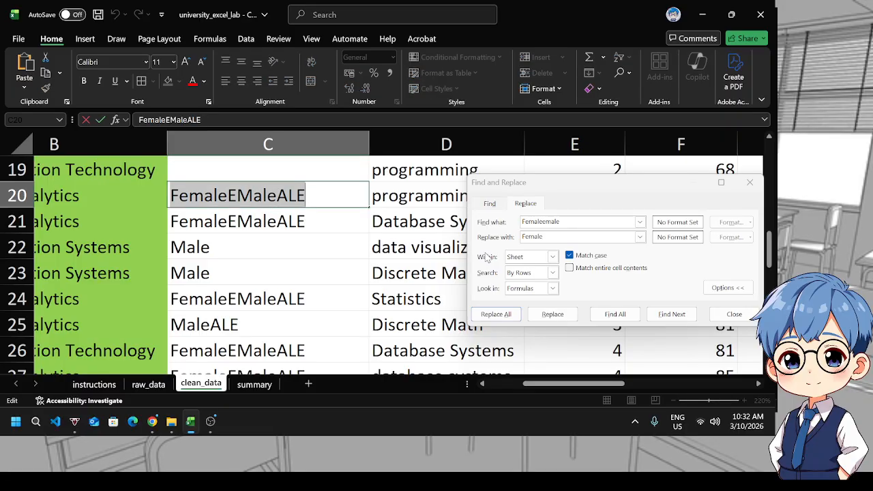
{"action": "left_click", "coordinate": [571, 227]}
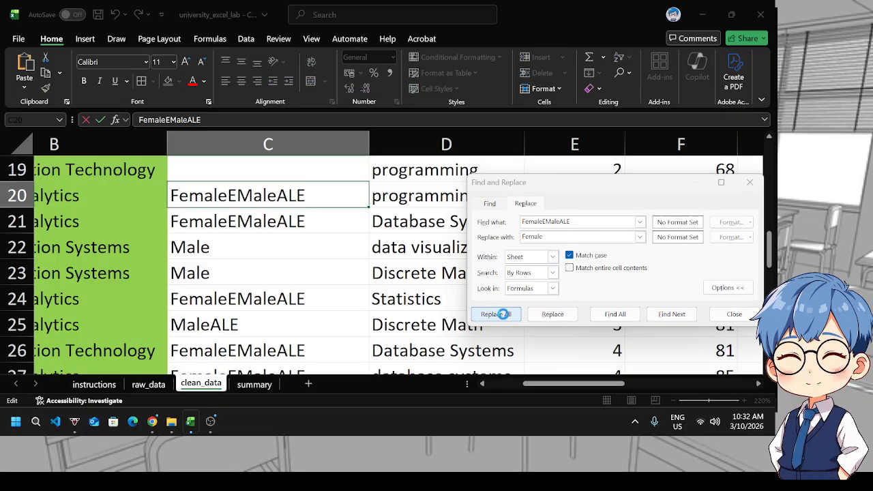
{"action": "left_click", "coordinate": [500, 314]}
{"action": "left_click", "coordinate": [687, 283]}
Replace all Maleale entries with Male and dismiss the completion message
{"action": "scroll", "coordinate": [245, 288], "scroll_direction": "down", "scroll_amount": 7}
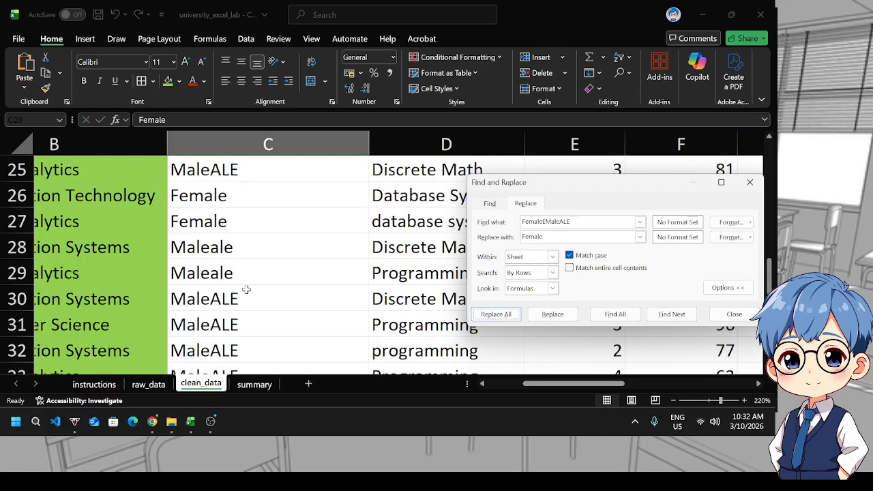
{"action": "scroll", "coordinate": [247, 291], "scroll_direction": "up", "scroll_amount": 1}
{"action": "scroll", "coordinate": [246, 291], "scroll_direction": "up", "scroll_amount": 7}
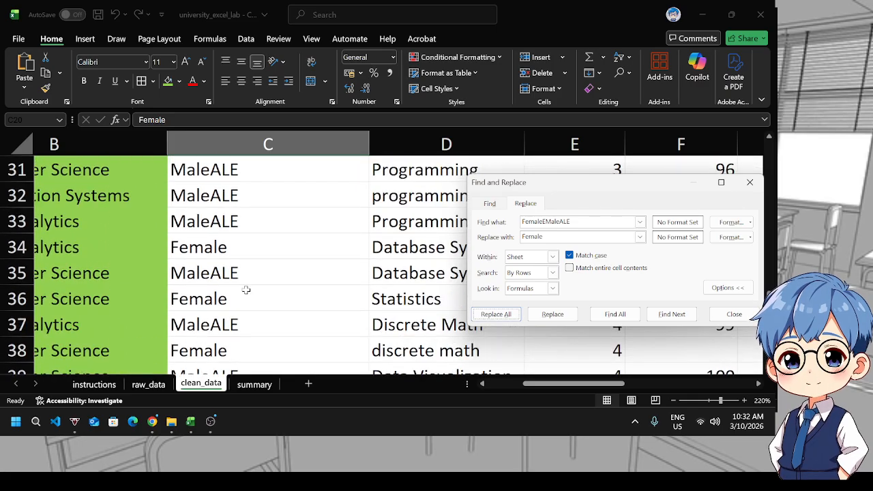
{"action": "scroll", "coordinate": [236, 275], "scroll_direction": "up", "scroll_amount": 5}
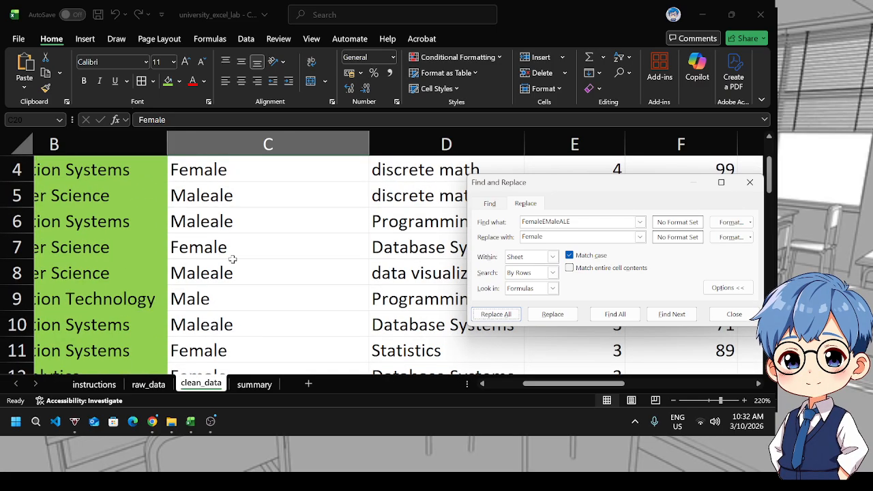
{"action": "left_click", "coordinate": [222, 267]}
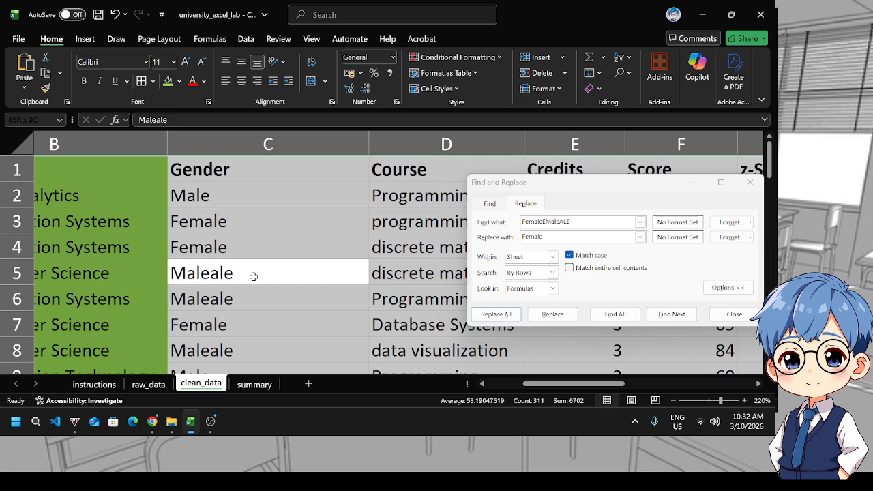
{"action": "double_click", "coordinate": [253, 276]}
{"action": "double_click", "coordinate": [254, 276]}
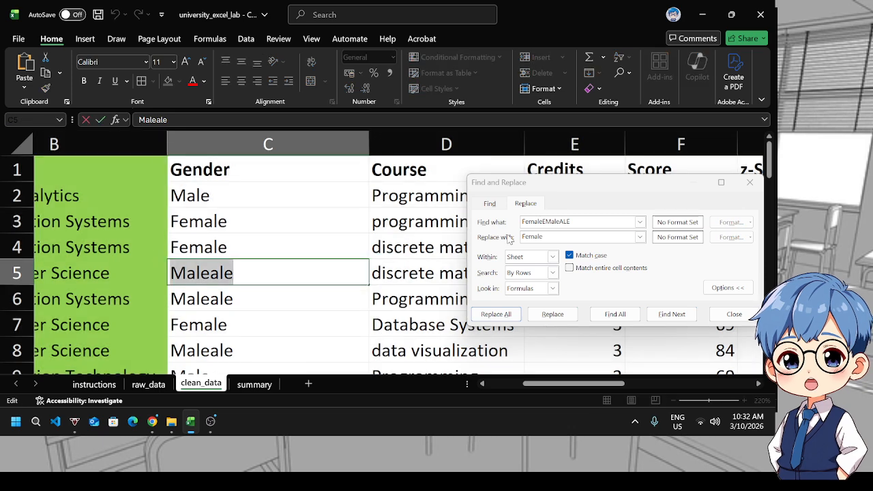
{"action": "double_click", "coordinate": [567, 223]}
{"action": "double_click", "coordinate": [535, 236]}
{"action": "type", "text": "Male"}
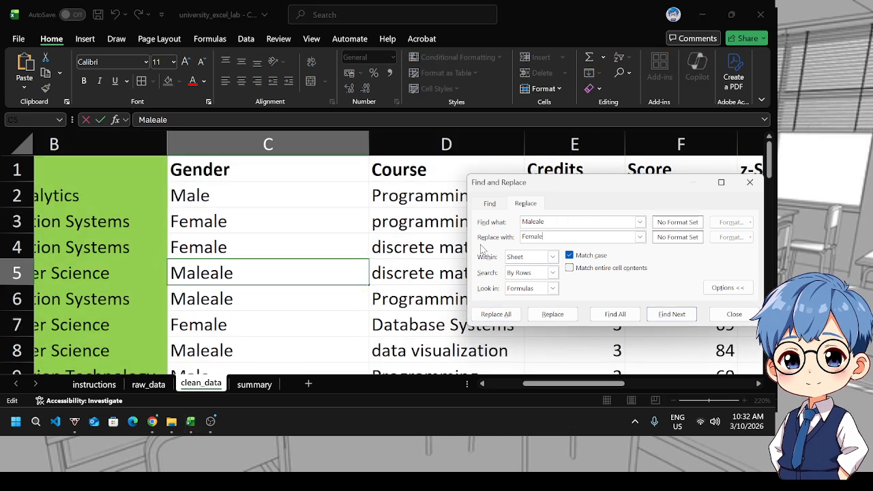
{"action": "left_click", "coordinate": [515, 317]}
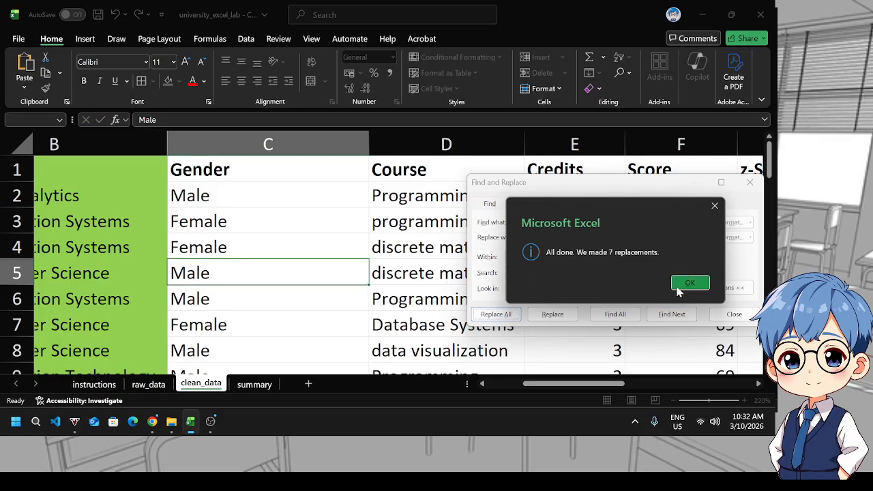
{"action": "left_click", "coordinate": [684, 287]}
Copy the MaleALE value into the search and replace all MaleALE entries with Male
{"action": "scroll", "coordinate": [331, 308], "scroll_direction": "down", "scroll_amount": 6}
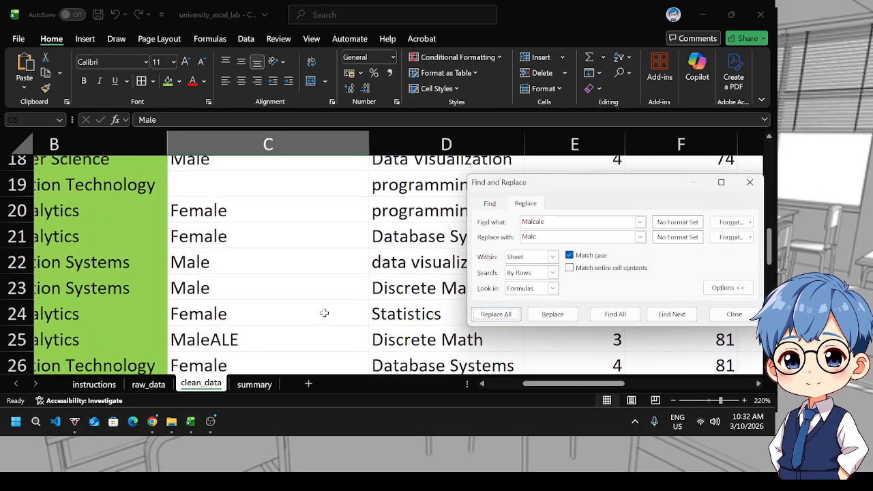
{"action": "scroll", "coordinate": [324, 313], "scroll_direction": "down", "scroll_amount": 1}
{"action": "scroll", "coordinate": [258, 270], "scroll_direction": "down", "scroll_amount": 1}
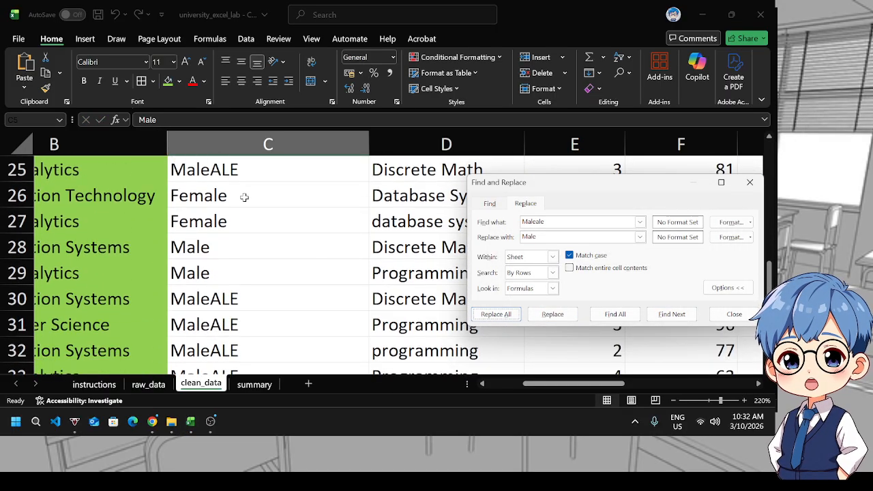
{"action": "double_click", "coordinate": [230, 298]}
{"action": "double_click", "coordinate": [261, 298]}
{"action": "key", "text": "ctrl+c"}
{"action": "double_click", "coordinate": [555, 223]}
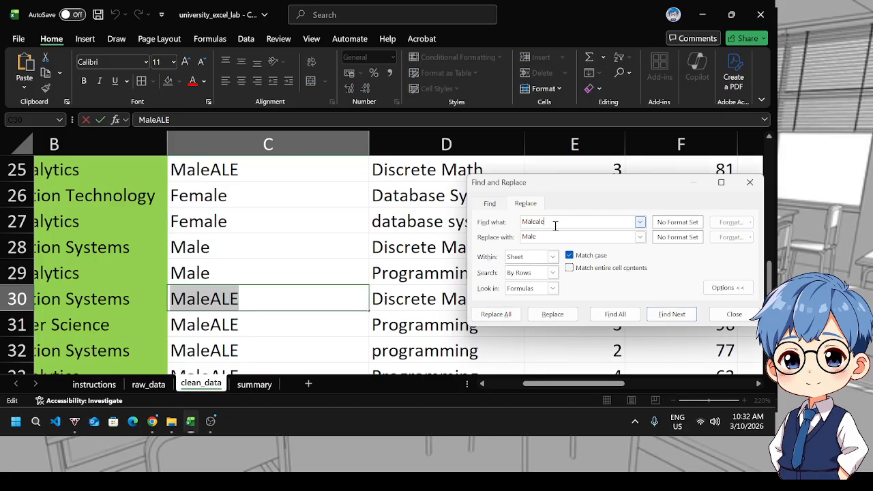
{"action": "key", "text": "ctrl+v"}
{"action": "left_click", "coordinate": [508, 317]}
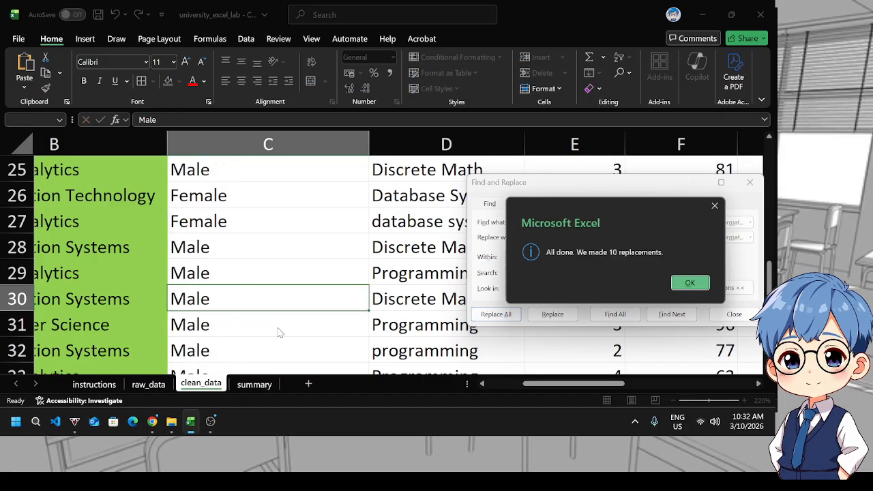
{"action": "left_click", "coordinate": [689, 283]}
Close the Find and Replace dialog and scroll through the Gender column to check the standardized values
{"action": "scroll", "coordinate": [351, 298], "scroll_direction": "down", "scroll_amount": 6}
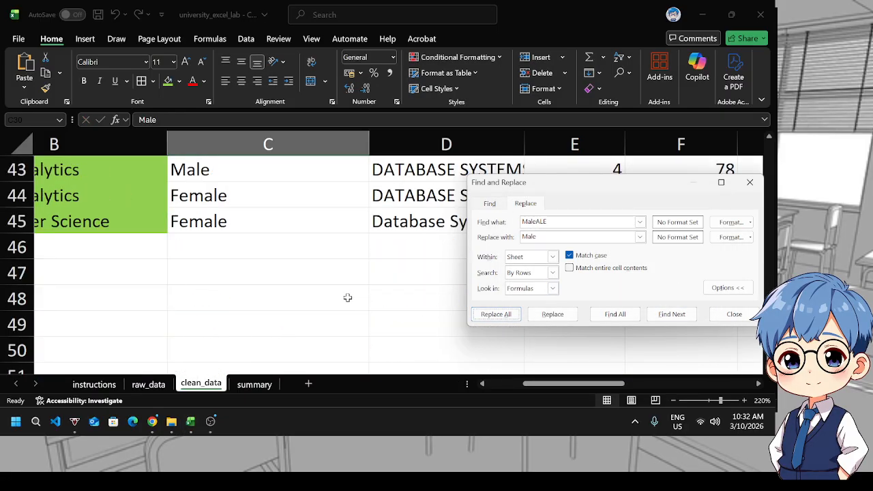
{"action": "scroll", "coordinate": [348, 298], "scroll_direction": "up", "scroll_amount": 1}
{"action": "scroll", "coordinate": [348, 298], "scroll_direction": "up", "scroll_amount": 10}
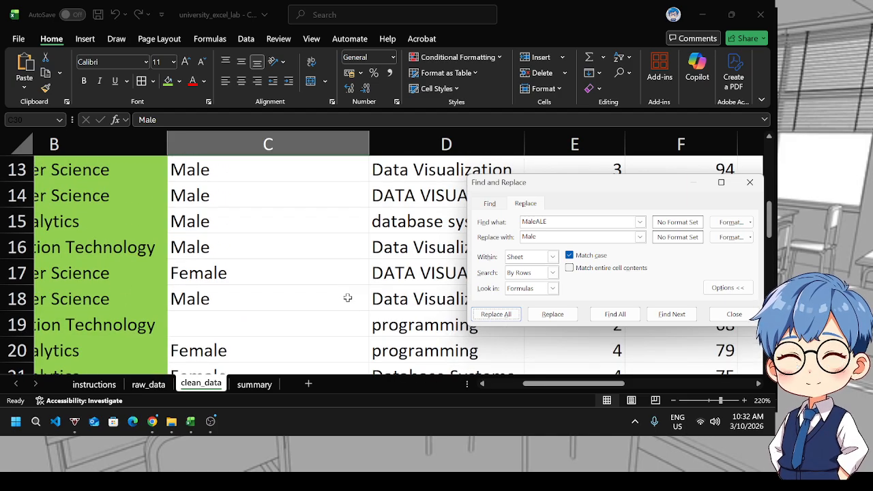
{"action": "scroll", "coordinate": [348, 298], "scroll_direction": "up", "scroll_amount": 3}
{"action": "scroll", "coordinate": [322, 290], "scroll_direction": "down", "scroll_amount": 6}
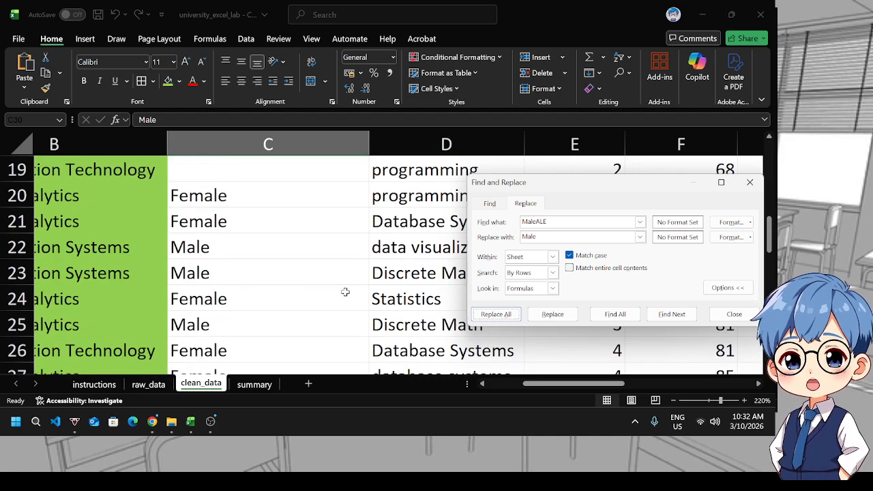
{"action": "left_click", "coordinate": [735, 314]}
{"action": "scroll", "coordinate": [211, 255], "scroll_direction": "up", "scroll_amount": 6}
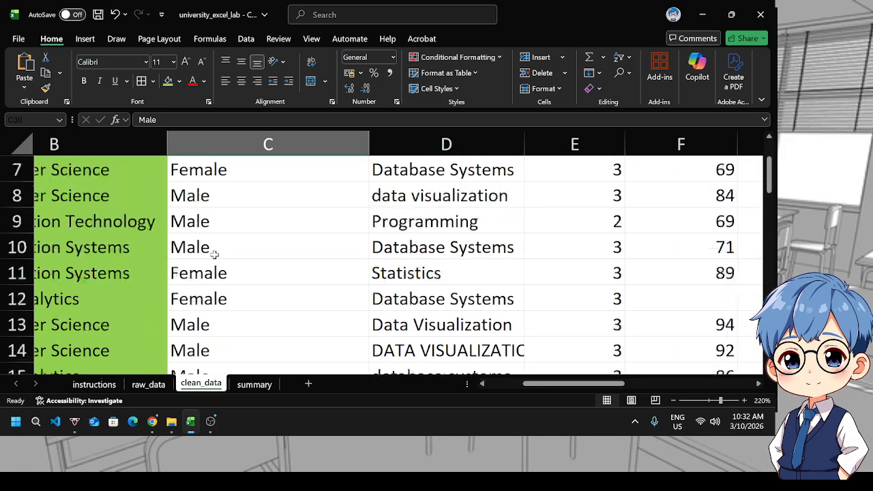
{"action": "left_click", "coordinate": [227, 171]}
{"action": "scroll", "coordinate": [253, 291], "scroll_direction": "down", "scroll_amount": 12}
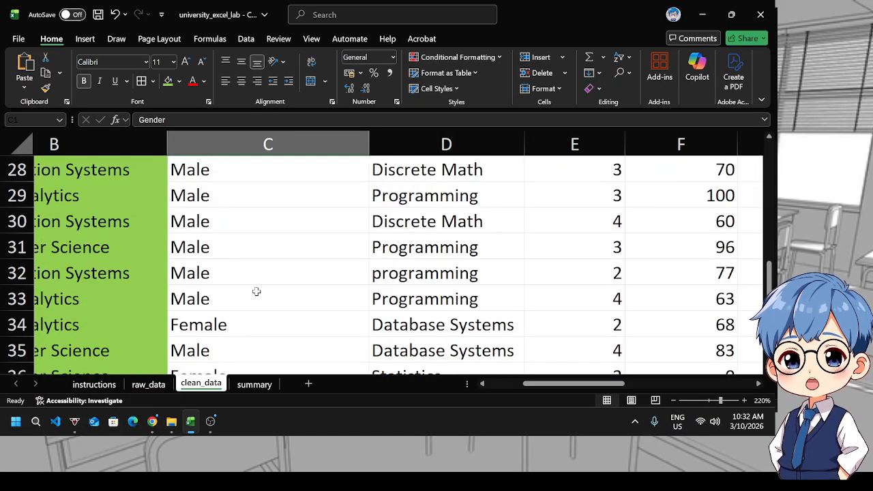
{"action": "scroll", "coordinate": [204, 324], "scroll_direction": "up", "scroll_amount": 1}
{"action": "scroll", "coordinate": [205, 325], "scroll_direction": "down", "scroll_amount": 3}
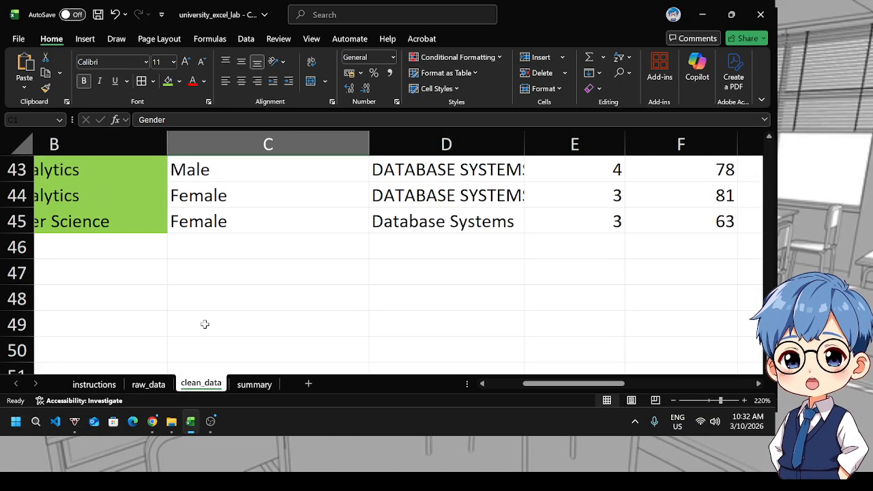
Browse through the clean_data sheet to review the StudentID, Program and Gender columns
{"action": "left_click", "coordinate": [212, 220], "text": "shift"}
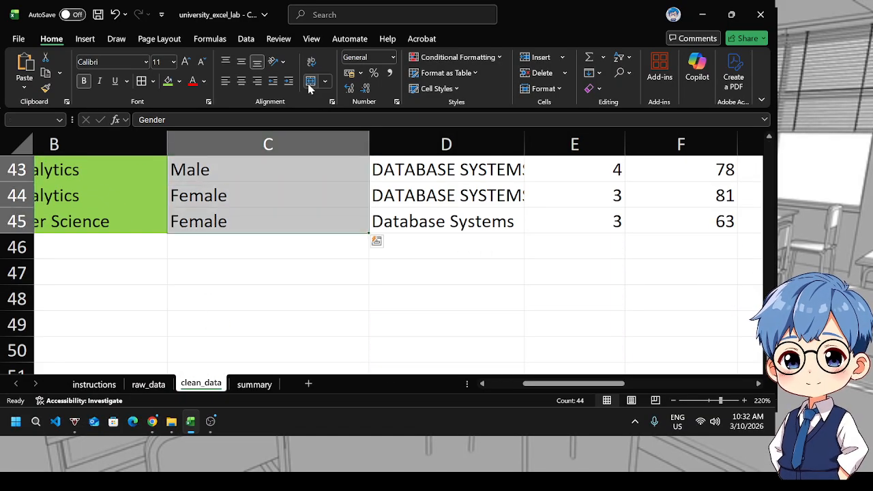
{"action": "left_click", "coordinate": [236, 247]}
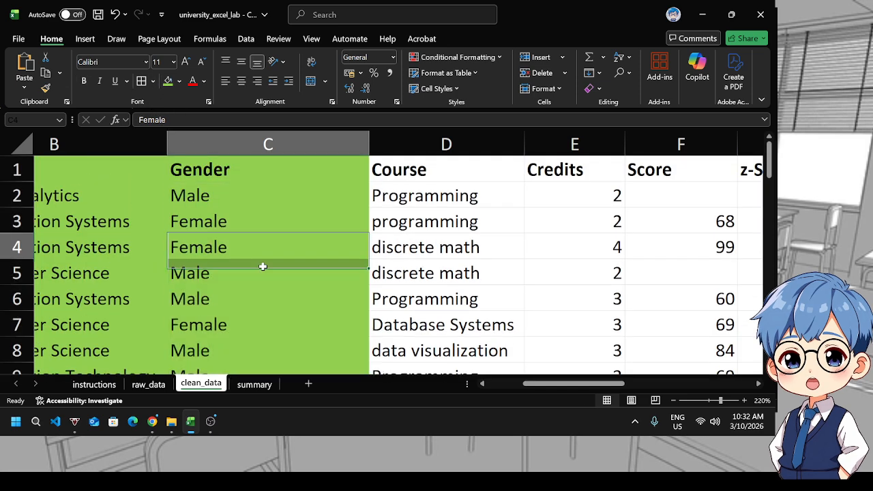
{"action": "left_click_drag", "start_coordinate": [551, 384], "coordinate": [516, 384]}
{"action": "scroll", "coordinate": [322, 368], "scroll_direction": "down", "scroll_amount": 7}
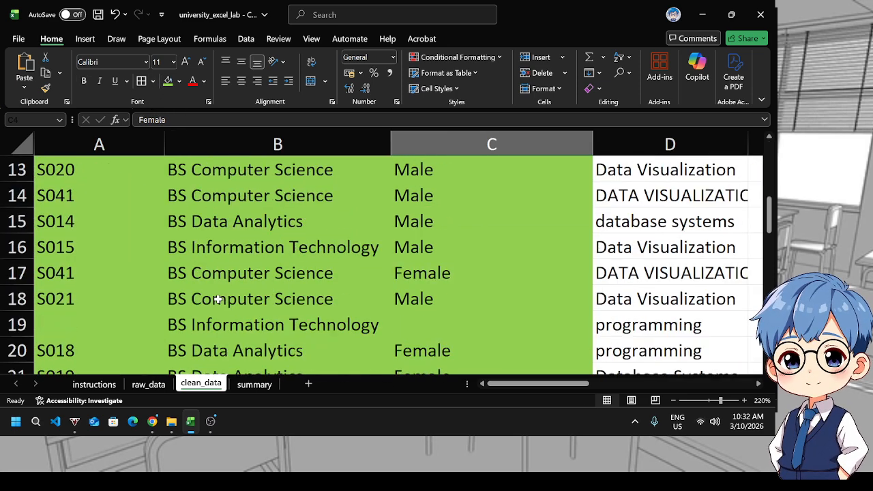
{"action": "scroll", "coordinate": [218, 300], "scroll_direction": "up", "scroll_amount": 7}
{"action": "left_click", "coordinate": [202, 224]}
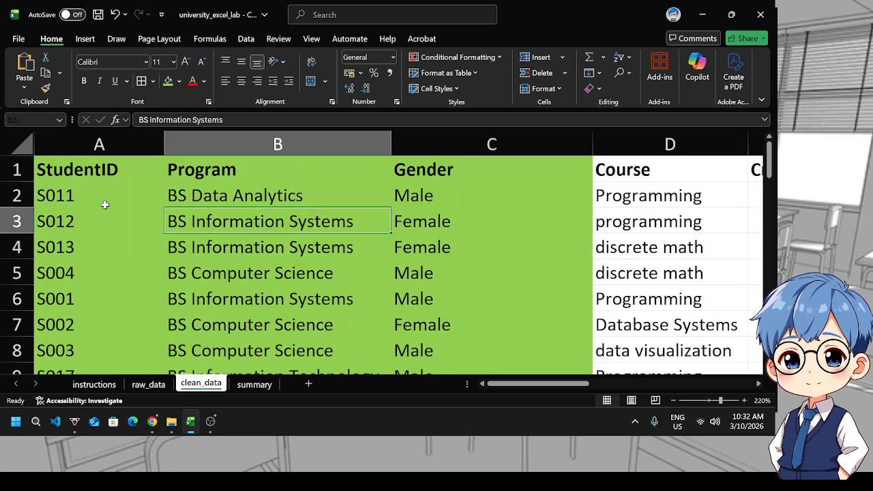
{"action": "left_click", "coordinate": [79, 173]}
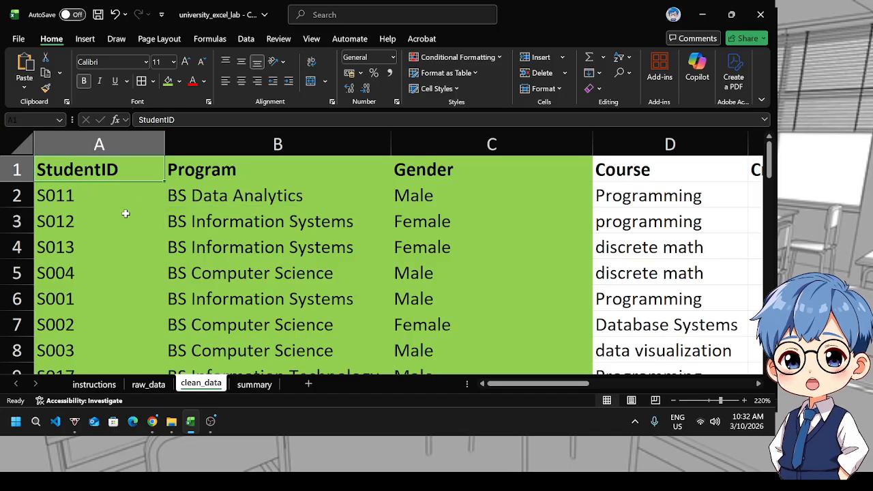
{"action": "left_click", "coordinate": [268, 243]}
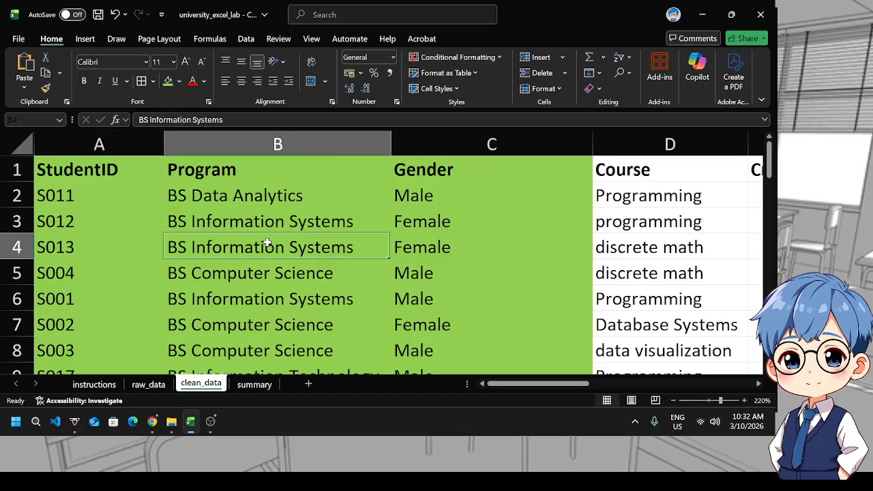
{"action": "left_click", "coordinate": [123, 178]}
{"action": "scroll", "coordinate": [130, 232], "scroll_direction": "down", "scroll_amount": 3}
{"action": "scroll", "coordinate": [133, 248], "scroll_direction": "down", "scroll_amount": 2}
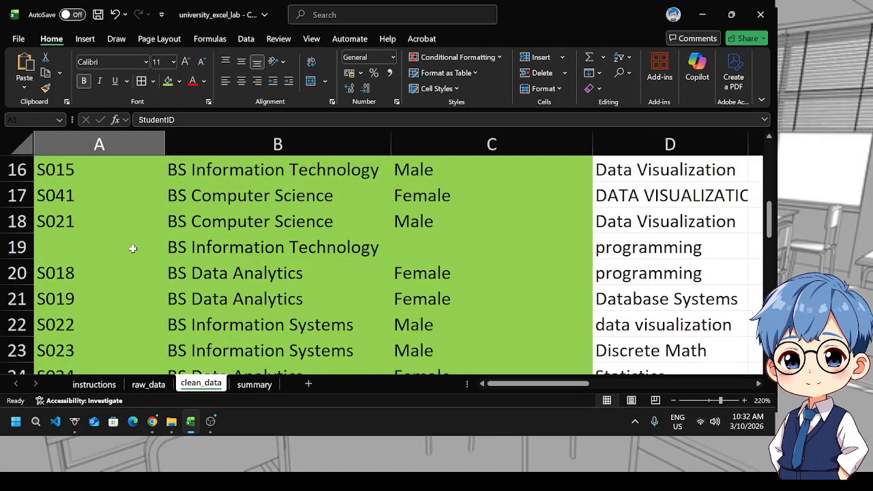
{"action": "scroll", "coordinate": [133, 248], "scroll_direction": "up", "scroll_amount": 5}
{"action": "left_click", "coordinate": [171, 247]}
Select the whole data range and remove duplicate rows using only the StudentID column
{"action": "left_click", "coordinate": [98, 176]}
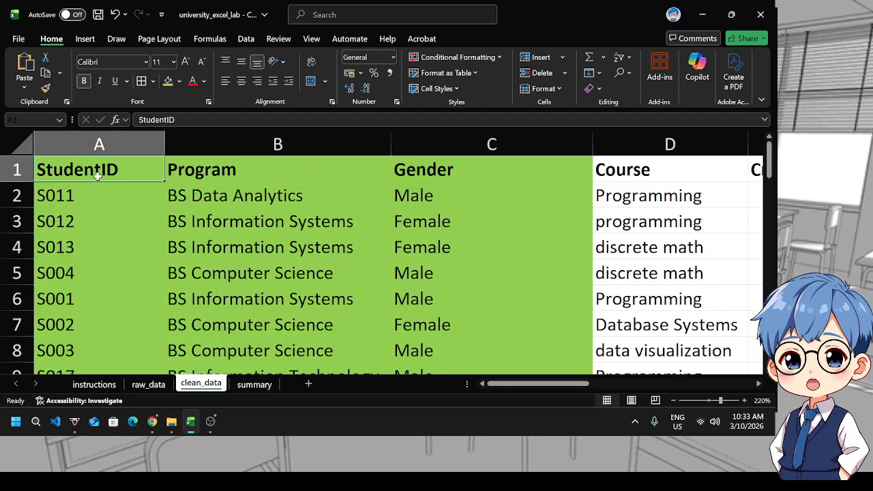
{"action": "key", "text": "ctrl+shift+End"}
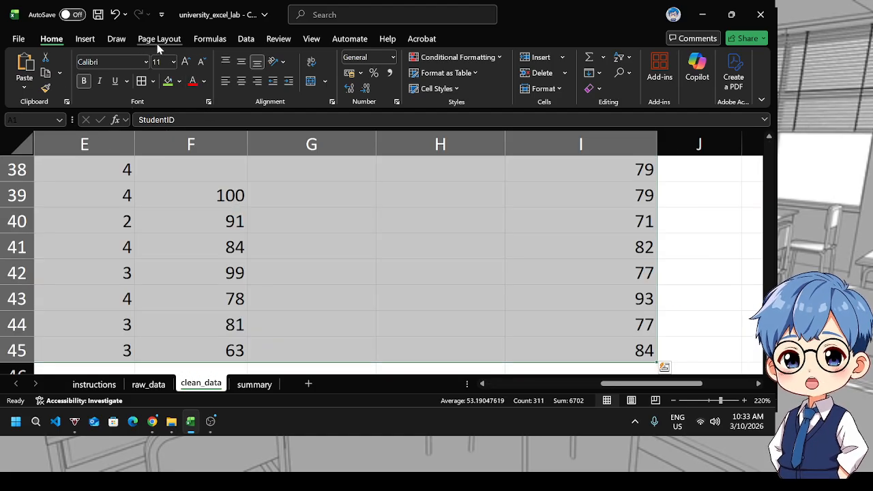
{"action": "left_click", "coordinate": [245, 39]}
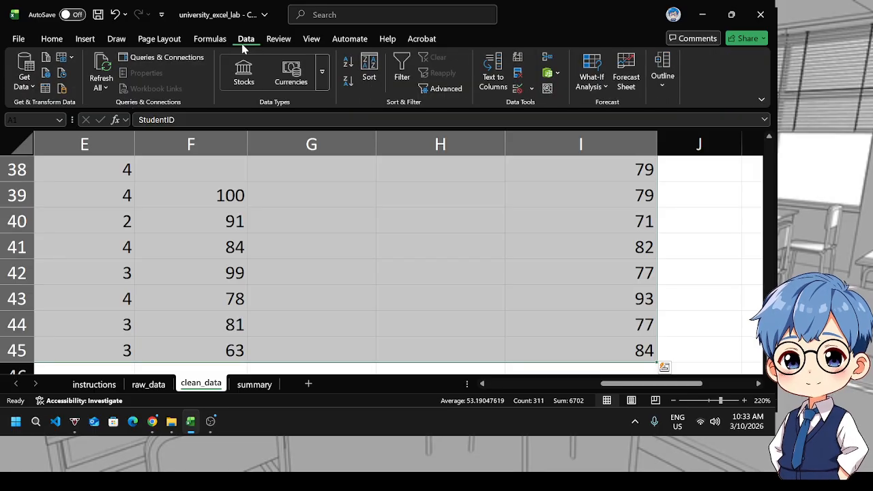
{"action": "left_click", "coordinate": [519, 77]}
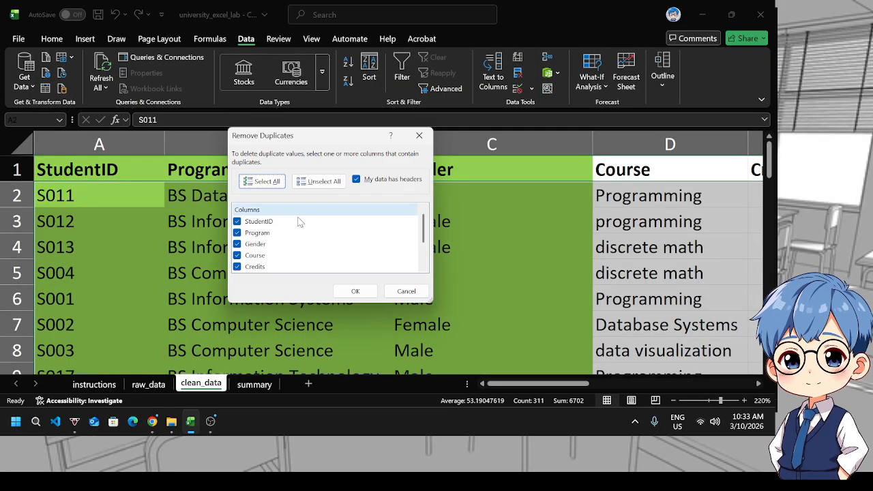
{"action": "left_click", "coordinate": [237, 222]}
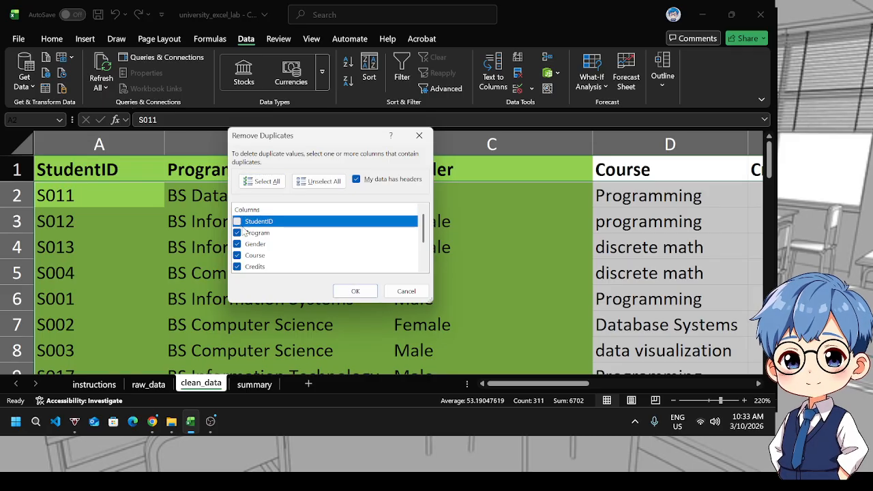
{"action": "left_click", "coordinate": [331, 183]}
{"action": "left_click", "coordinate": [238, 222]}
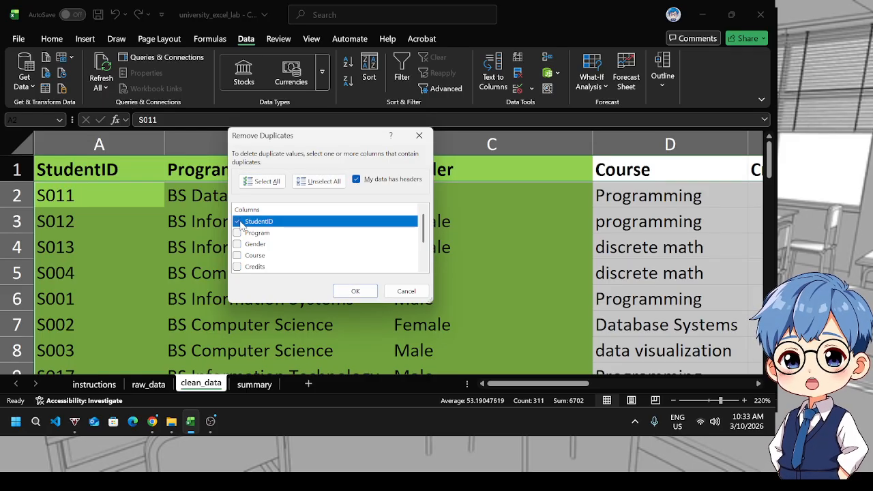
{"action": "left_click", "coordinate": [353, 292]}
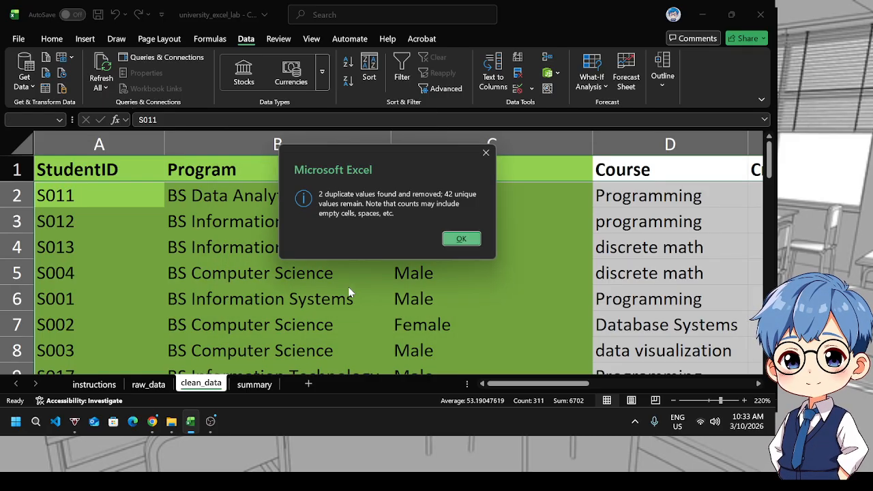
{"action": "left_click", "coordinate": [462, 240]}
Reselect the full data range and turn on filters for its header row
{"action": "scroll", "coordinate": [77, 249], "scroll_direction": "down", "scroll_amount": 13}
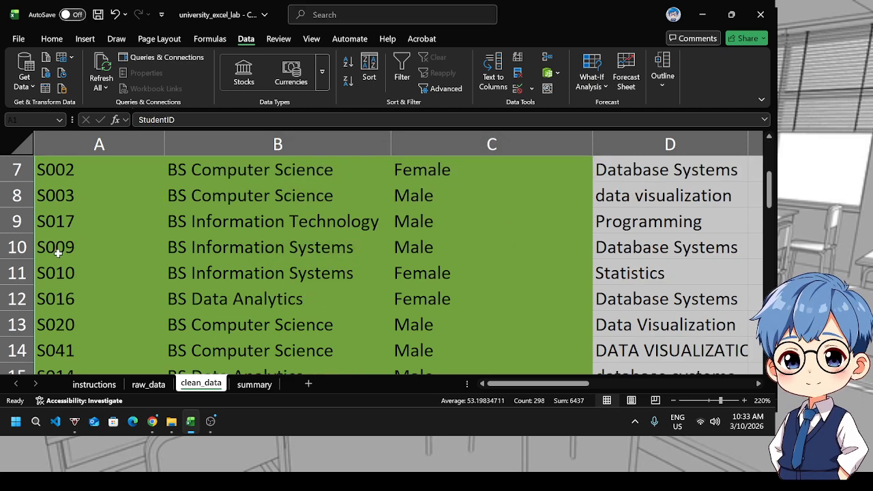
{"action": "scroll", "coordinate": [82, 254], "scroll_direction": "up", "scroll_amount": 12}
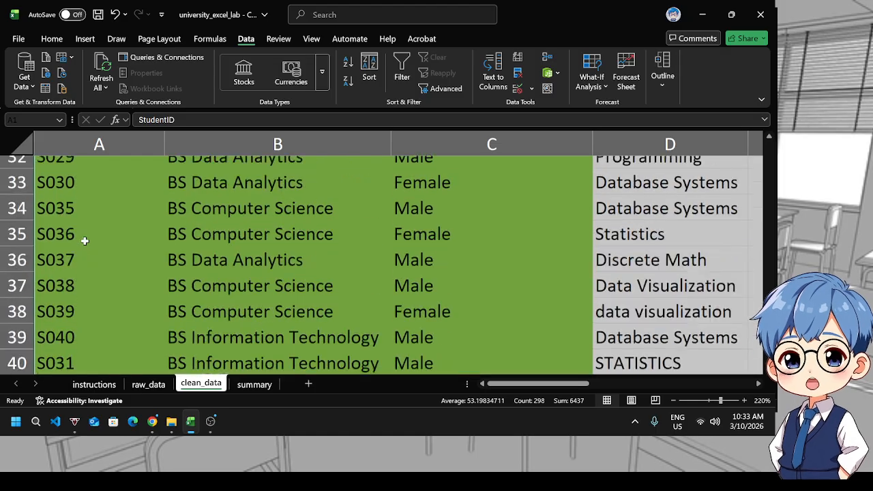
{"action": "scroll", "coordinate": [96, 225], "scroll_direction": "up", "scroll_amount": 1}
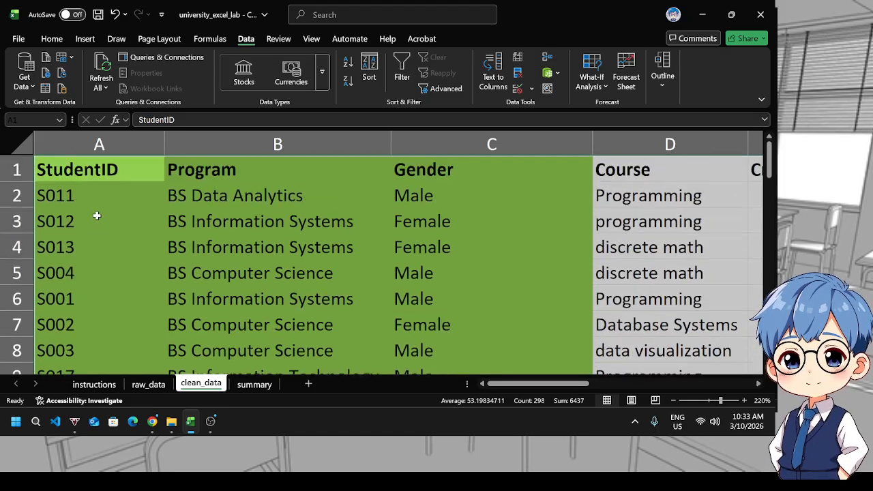
{"action": "scroll", "coordinate": [99, 208], "scroll_direction": "down", "scroll_amount": 1}
{"action": "left_click", "coordinate": [103, 200]}
{"action": "scroll", "coordinate": [104, 202], "scroll_direction": "up", "scroll_amount": 1}
{"action": "left_click", "coordinate": [100, 178]}
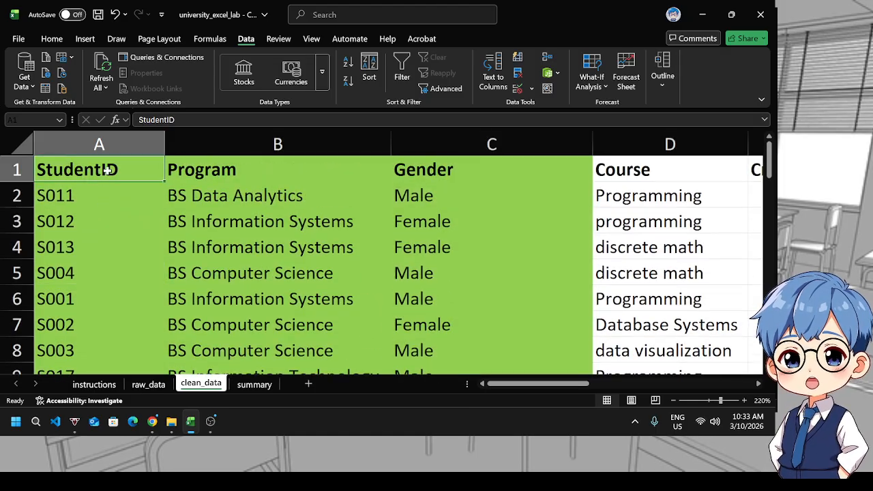
{"action": "key", "text": "ctrl+shift+End"}
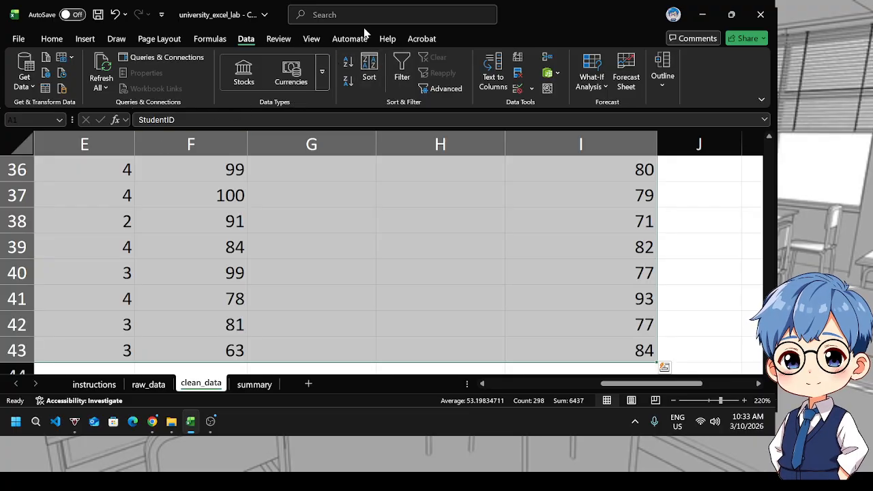
{"action": "left_click", "coordinate": [53, 39]}
{"action": "left_click", "coordinate": [621, 61]}
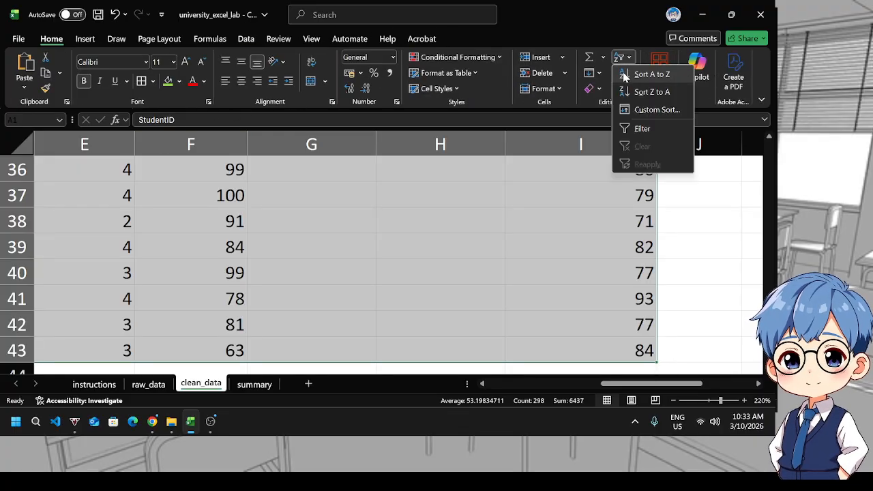
{"action": "left_click", "coordinate": [636, 128]}
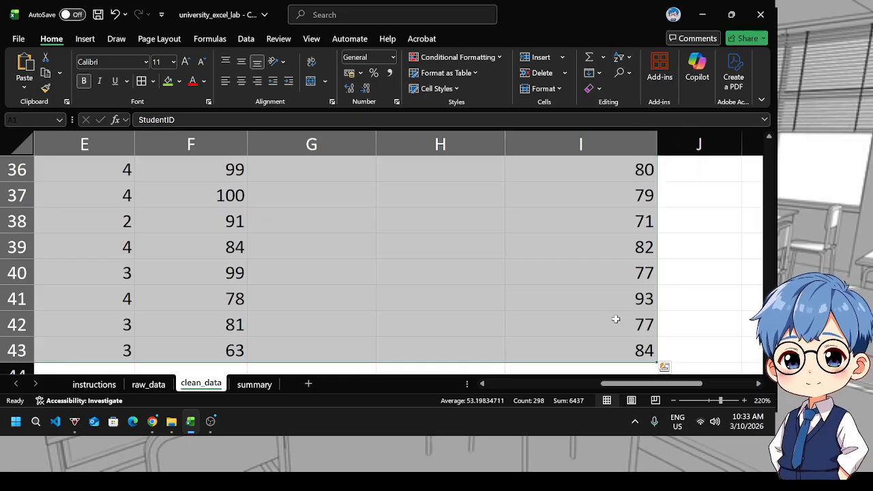
Filter the StudentID column to show only blank entries
{"action": "left_click_drag", "start_coordinate": [632, 381], "coordinate": [525, 384]}
{"action": "scroll", "coordinate": [101, 181], "scroll_direction": "up", "scroll_amount": 6}
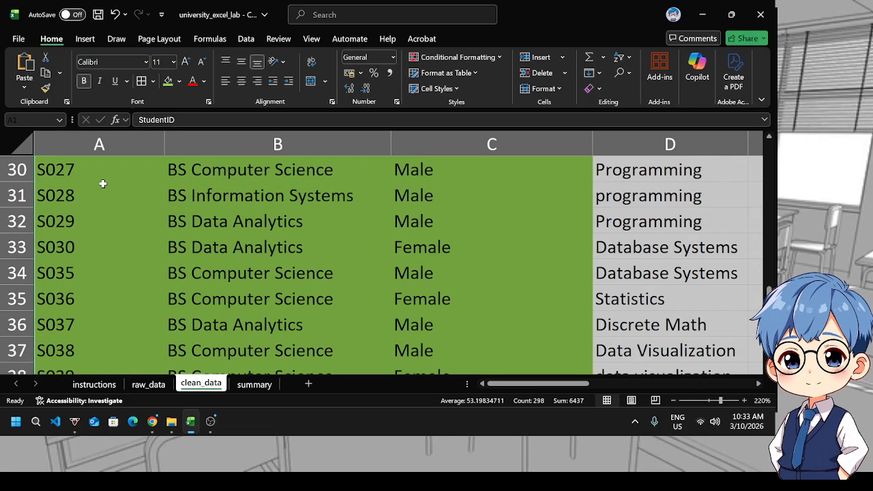
{"action": "scroll", "coordinate": [100, 183], "scroll_direction": "up", "scroll_amount": 6}
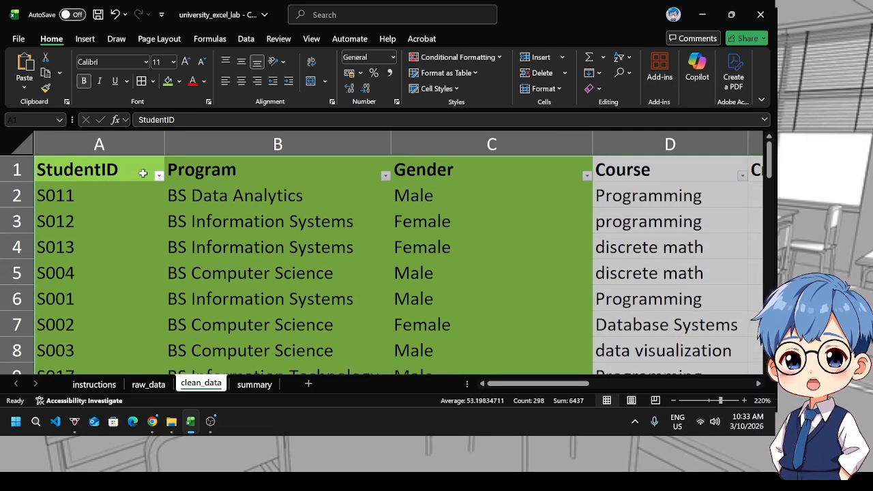
{"action": "left_click", "coordinate": [159, 177]}
{"action": "scroll", "coordinate": [234, 310], "scroll_direction": "down", "scroll_amount": 2}
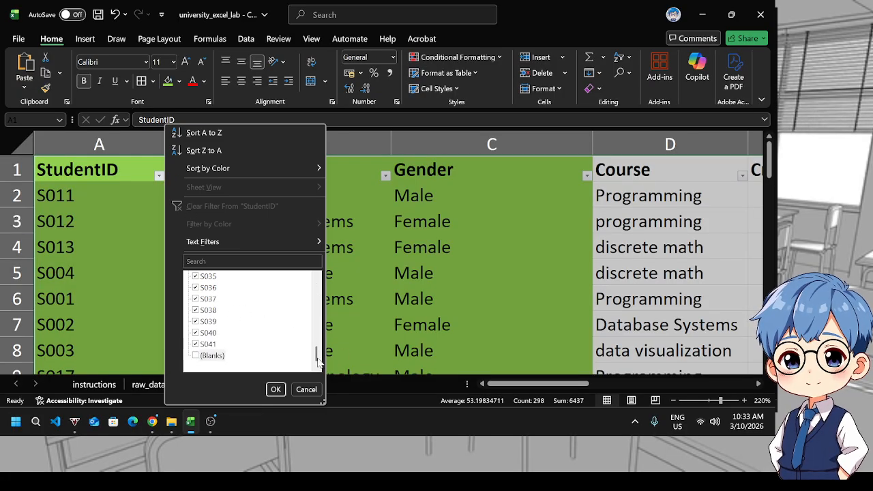
{"action": "mouse_move", "coordinate": [316, 339]}
{"action": "left_mouse_down"}
{"action": "mouse_move", "coordinate": [317, 355]}
{"action": "mouse_move", "coordinate": [316, 328]}
{"action": "left_mouse_up"}
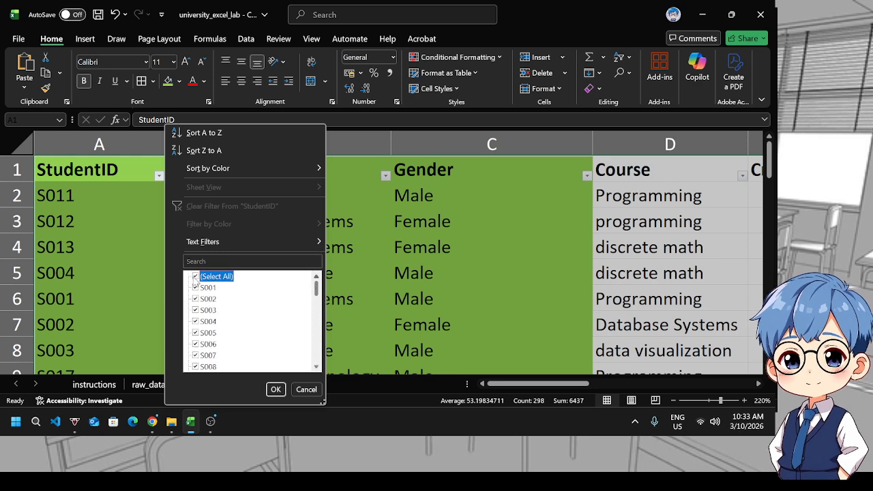
{"action": "left_click_drag", "start_coordinate": [317, 292], "coordinate": [308, 376]}
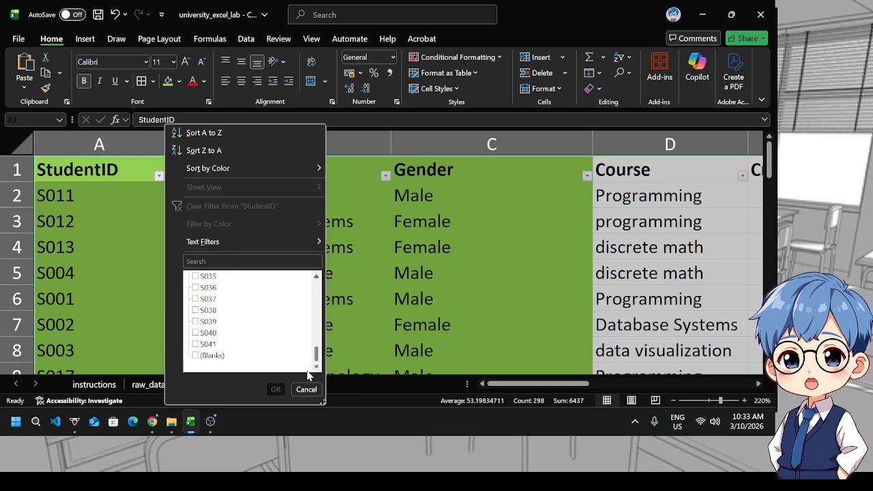
{"action": "left_click", "coordinate": [276, 389]}
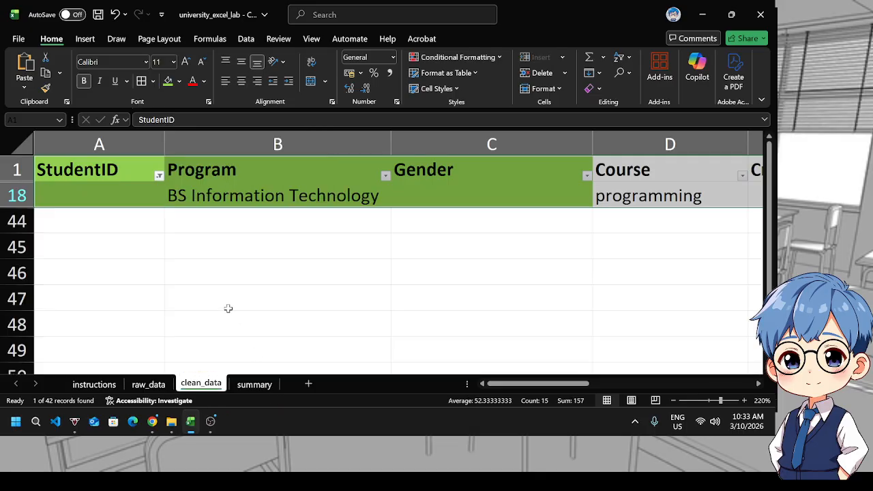
Delete the row that has a blank StudentID
{"action": "left_click", "coordinate": [226, 307]}
{"action": "right_click", "coordinate": [18, 196]}
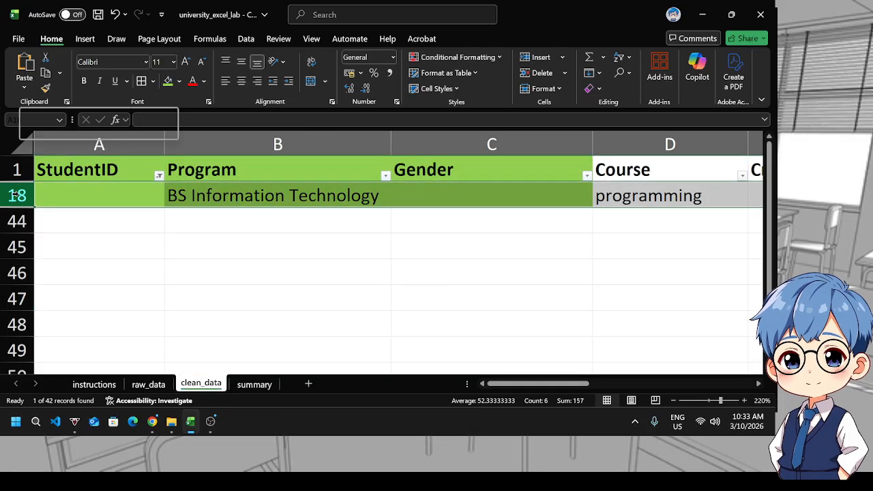
{"action": "left_click", "coordinate": [76, 306]}
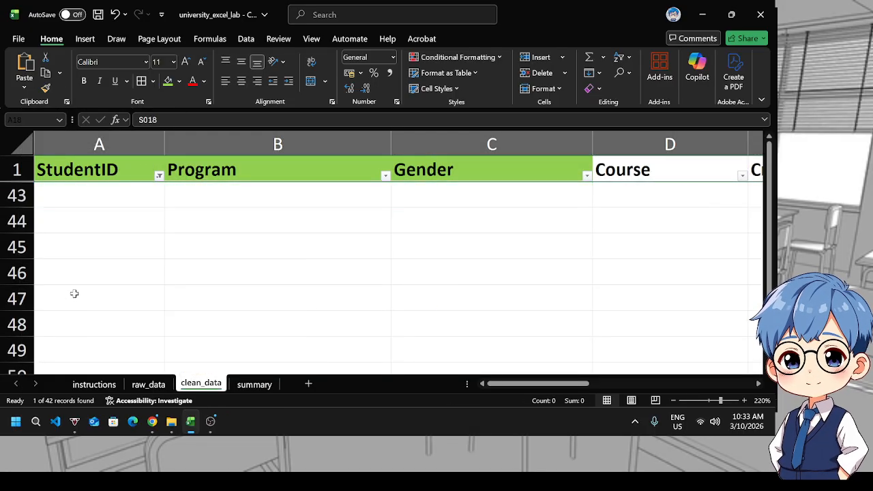
Clear the filter from the StudentID column to show all rows again
{"action": "left_click", "coordinate": [104, 173]}
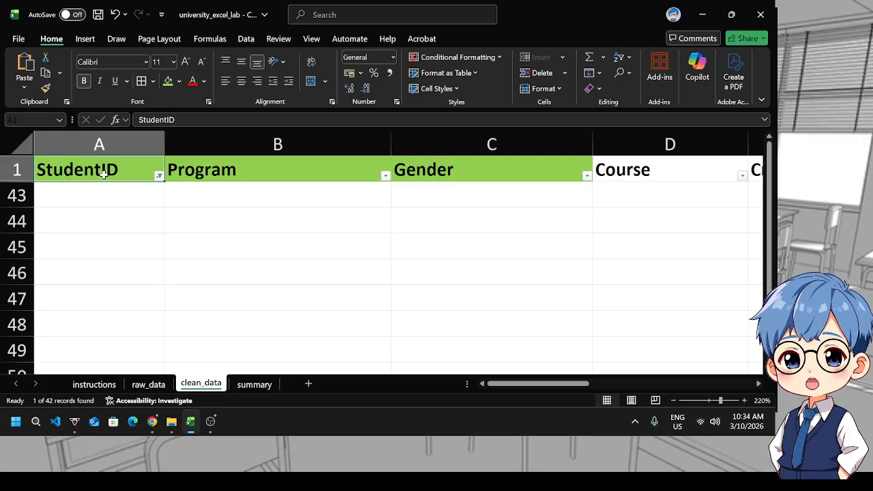
{"action": "left_click", "coordinate": [159, 176]}
{"action": "left_click", "coordinate": [191, 205]}
Scroll through the data to review the remaining student rows
{"action": "scroll", "coordinate": [77, 252], "scroll_direction": "down", "scroll_amount": 1}
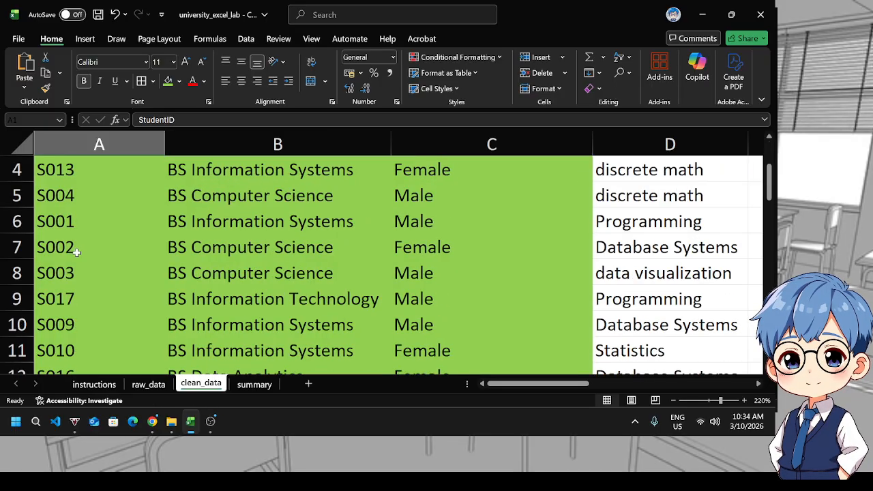
{"action": "scroll", "coordinate": [463, 253], "scroll_direction": "down", "scroll_amount": 11}
{"action": "scroll", "coordinate": [462, 253], "scroll_direction": "up", "scroll_amount": 5}
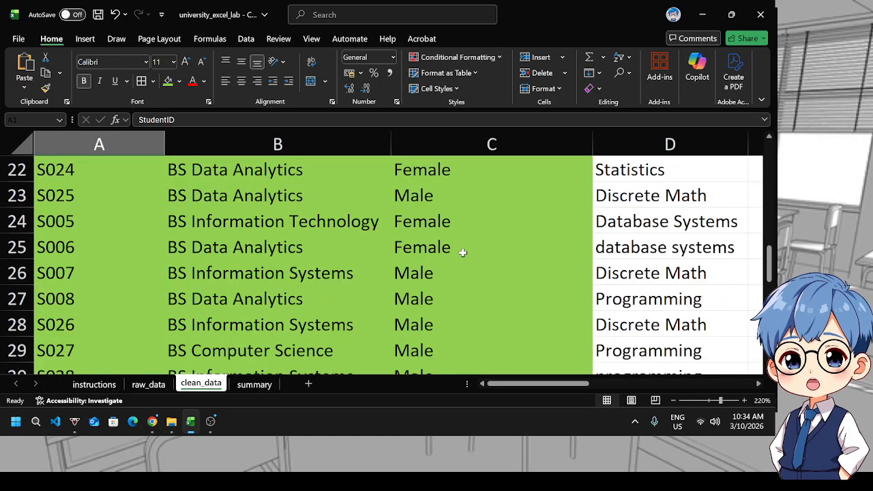
{"action": "scroll", "coordinate": [463, 252], "scroll_direction": "up", "scroll_amount": 7}
{"action": "scroll", "coordinate": [452, 218], "scroll_direction": "down", "scroll_amount": 10}
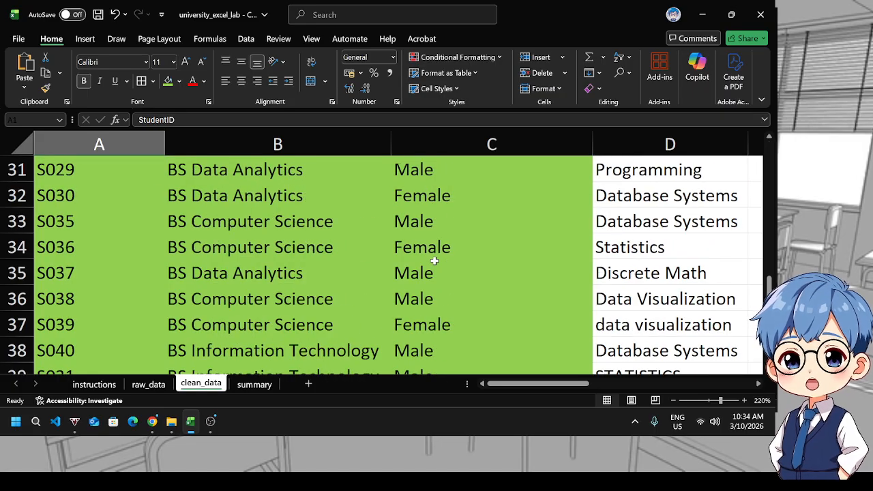
{"action": "scroll", "coordinate": [434, 262], "scroll_direction": "down", "scroll_amount": 3}
{"action": "scroll", "coordinate": [436, 265], "scroll_direction": "up", "scroll_amount": 4}
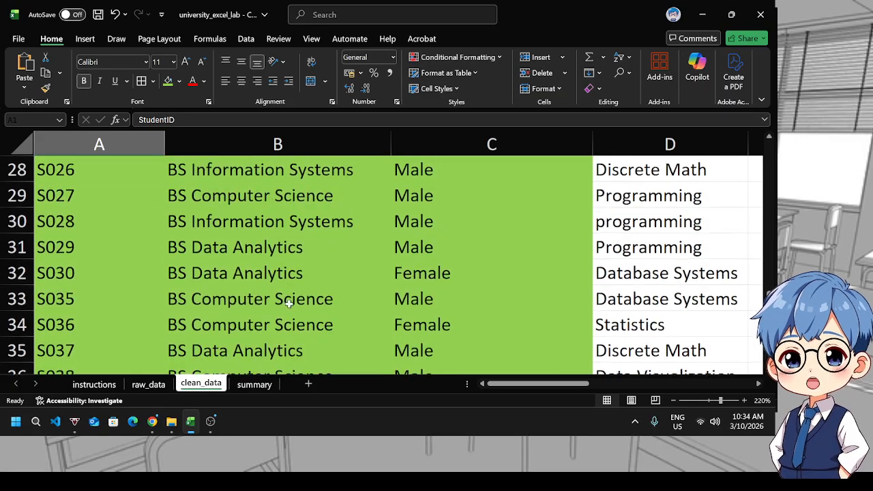
{"action": "scroll", "coordinate": [290, 302], "scroll_direction": "up", "scroll_amount": 1}
{"action": "scroll", "coordinate": [405, 265], "scroll_direction": "up", "scroll_amount": 7}
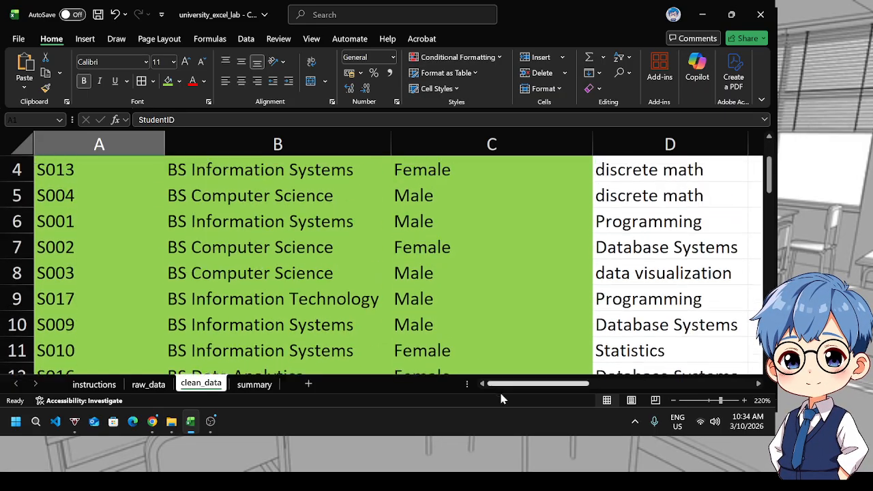
{"action": "left_click", "coordinate": [212, 422]}
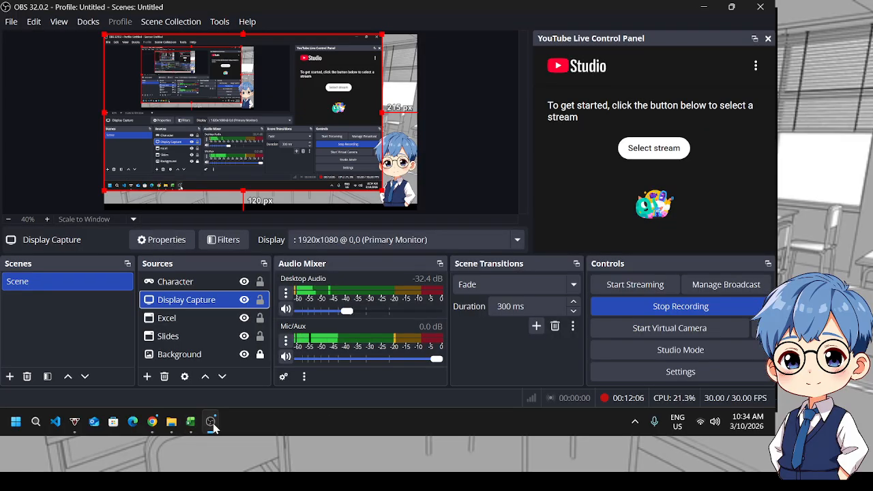
{"action": "left_click", "coordinate": [212, 422]}
{"action": "left_click_drag", "start_coordinate": [524, 379], "coordinate": [578, 388]}
{"action": "left_click", "coordinate": [210, 423]}
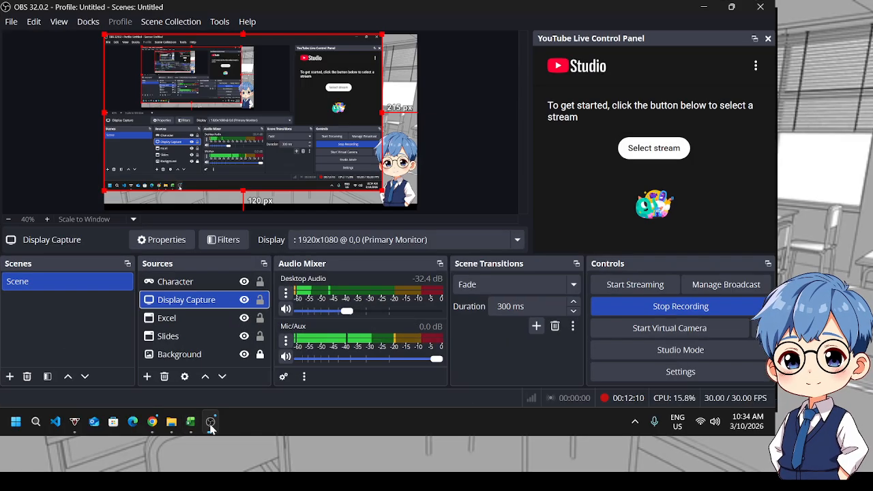
{"action": "left_click", "coordinate": [210, 423]}
Remove the filter from the clean_data table's data range
{"action": "scroll", "coordinate": [333, 267], "scroll_direction": "up", "scroll_amount": 1}
{"action": "left_click", "coordinate": [321, 298]}
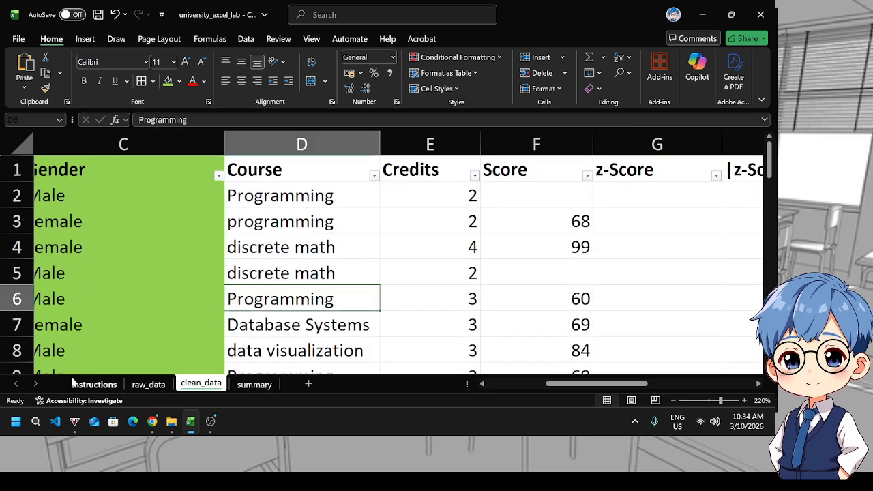
{"action": "left_click", "coordinate": [103, 383]}
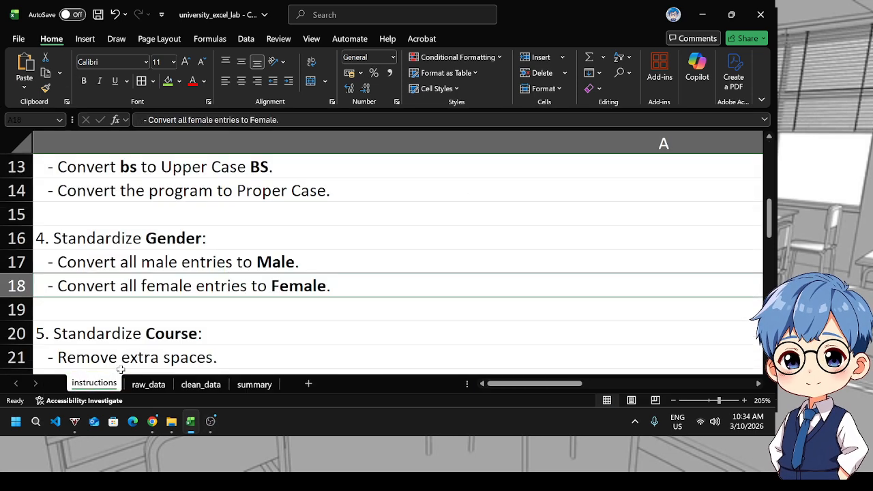
{"action": "left_click", "coordinate": [197, 385]}
{"action": "left_click", "coordinate": [136, 144]}
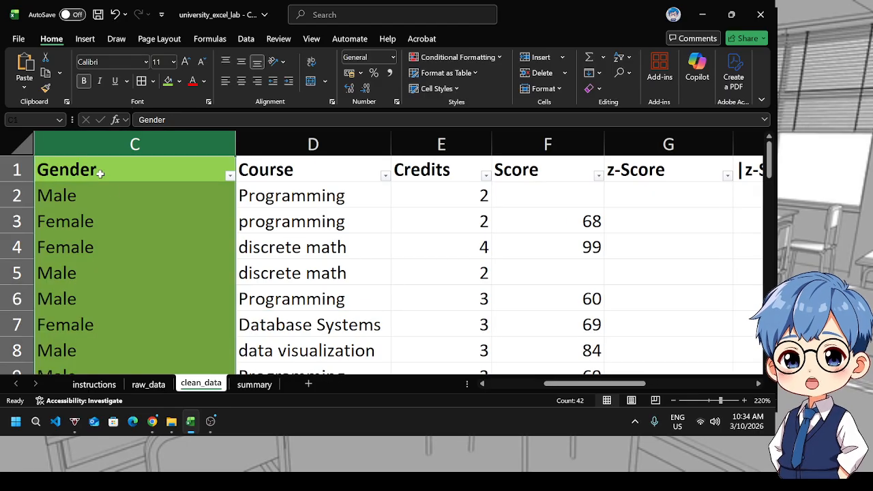
{"action": "left_click_drag", "start_coordinate": [578, 383], "coordinate": [539, 384]}
{"action": "left_click", "coordinate": [97, 171]}
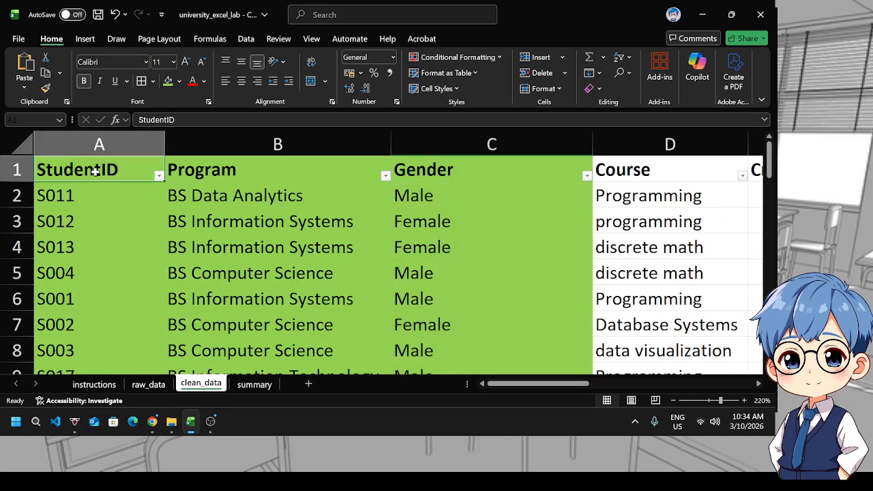
{"action": "key", "text": "ctrl+shift+End"}
{"action": "left_click", "coordinate": [618, 60]}
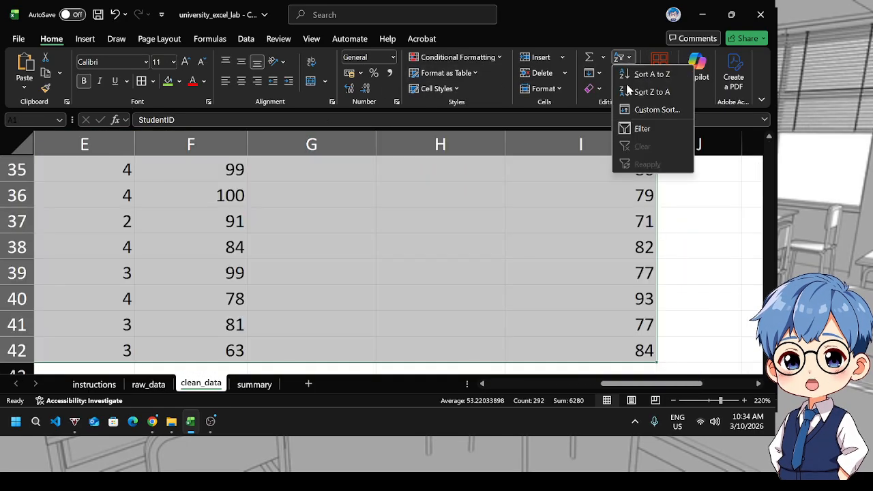
{"action": "left_click", "coordinate": [631, 127]}
Review the Course standardization instructions on the instructions sheet
{"action": "scroll", "coordinate": [459, 260], "scroll_direction": "up", "scroll_amount": 11}
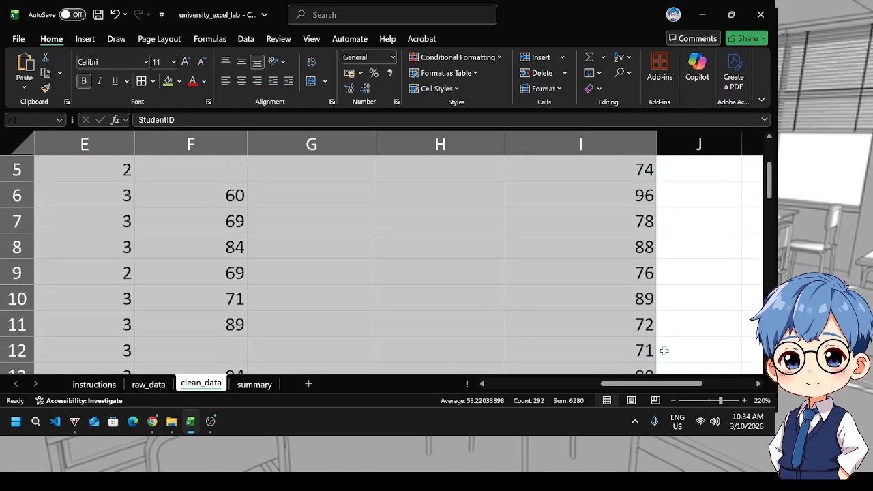
{"action": "left_click_drag", "start_coordinate": [630, 386], "coordinate": [446, 373]}
{"action": "left_click", "coordinate": [650, 247]}
{"action": "left_click", "coordinate": [103, 385]}
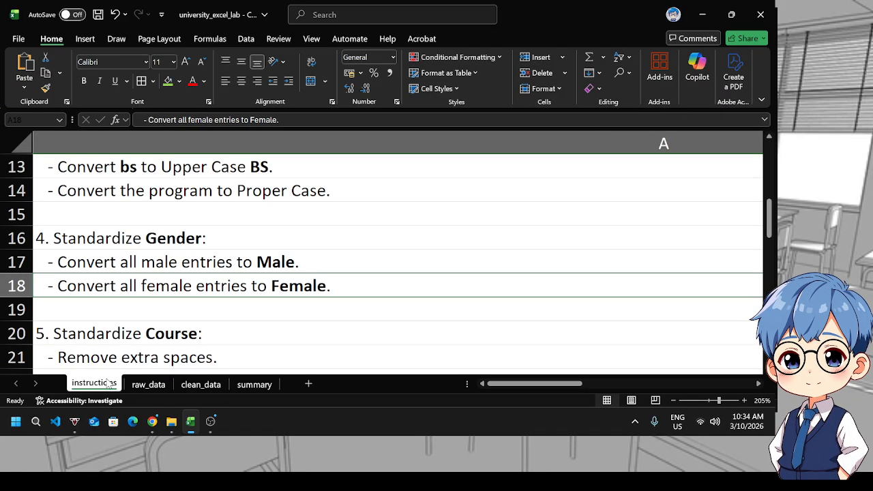
{"action": "scroll", "coordinate": [141, 356], "scroll_direction": "down", "scroll_amount": 2}
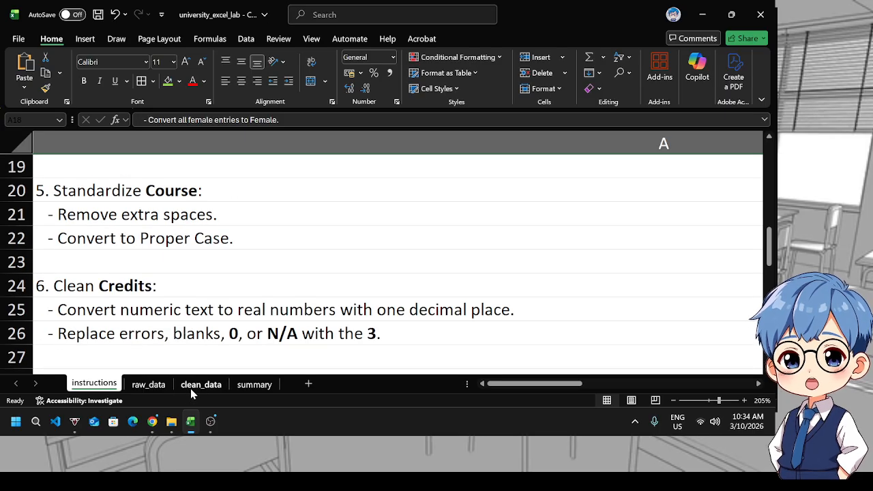
{"action": "left_click", "coordinate": [191, 386]}
{"action": "left_click_drag", "start_coordinate": [504, 386], "coordinate": [555, 394]}
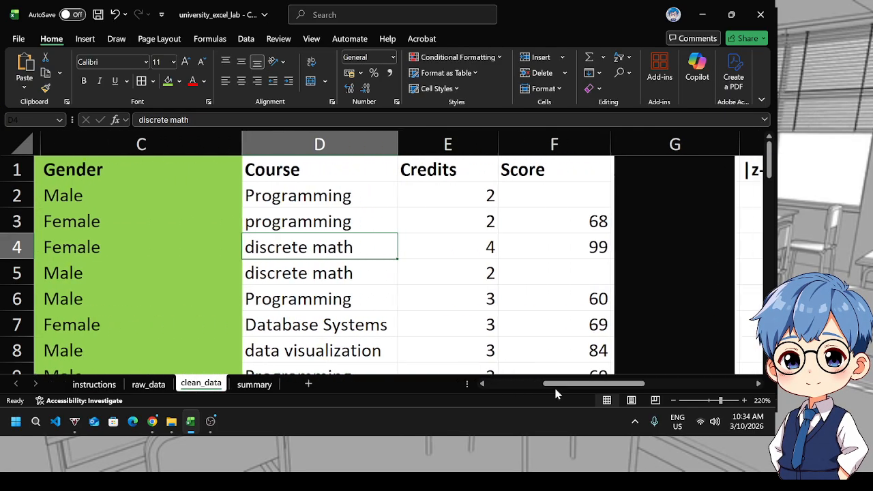
Insert a new blank column before the Credits column in clean_data
{"action": "left_click", "coordinate": [455, 146]}
{"action": "right_click", "coordinate": [456, 149]}
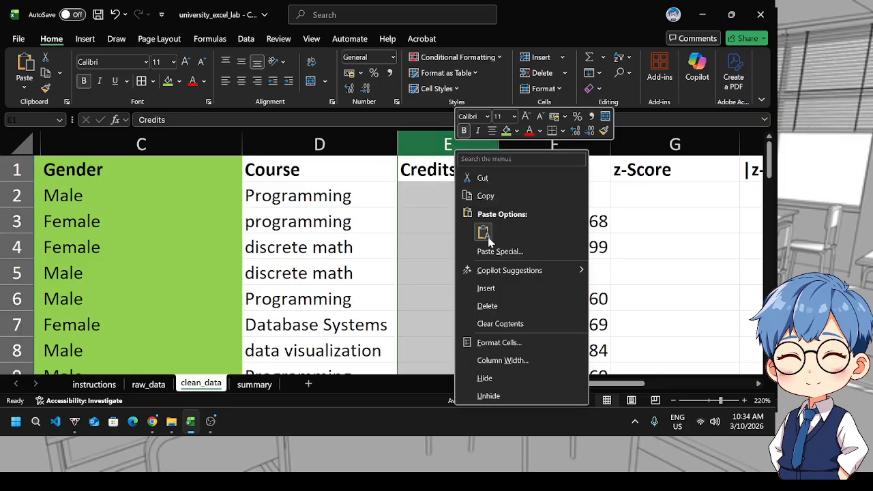
{"action": "left_click", "coordinate": [487, 287]}
Enter =TRIM(PROPER(D2)) in the new column's first data cell to clean the course name
{"action": "left_click", "coordinate": [420, 202]}
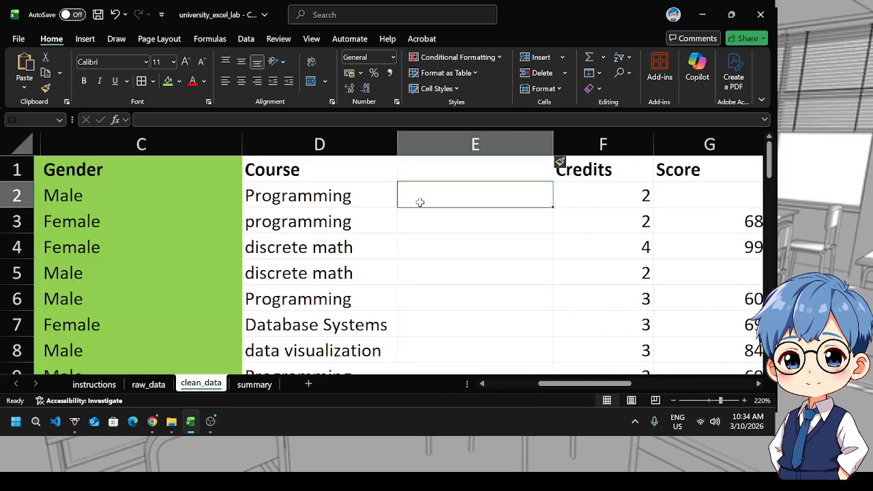
{"action": "type", "text": "=tri"}
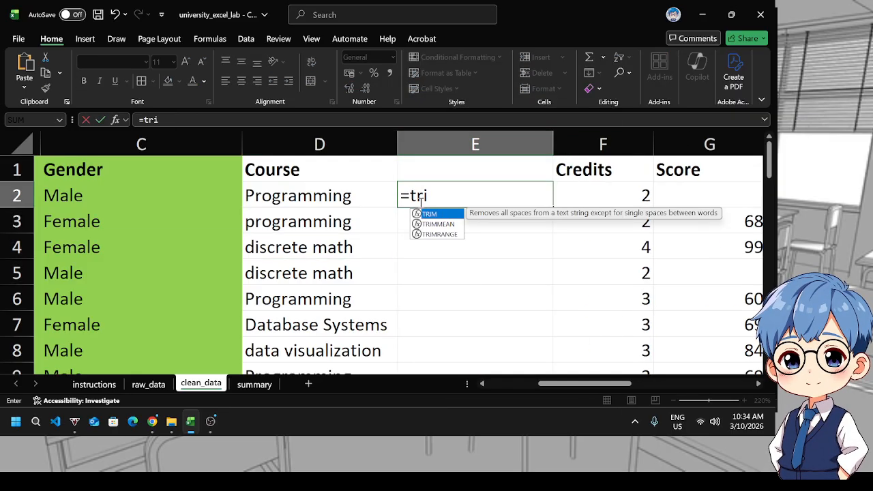
{"action": "key", "text": "Tab"}
{"action": "type", "text": "pr"}
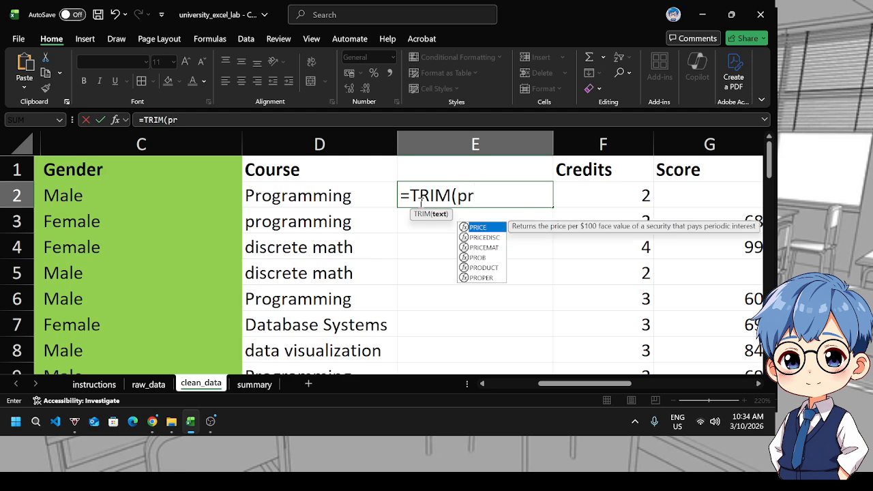
{"action": "key", "text": "Down"}
{"action": "key", "text": "Down"}
{"action": "key", "text": "Down"}
{"action": "key", "text": "Down"}
{"action": "key", "text": "Down"}
{"action": "key", "text": "Tab"}
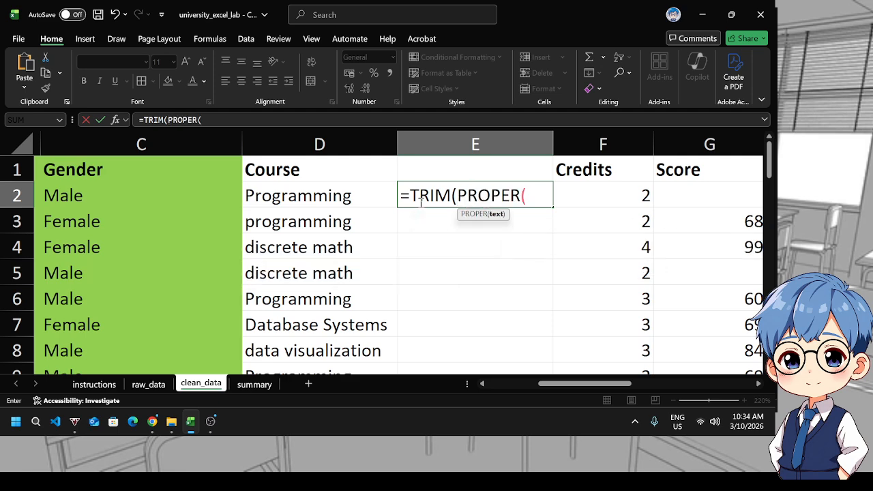
{"action": "left_click", "coordinate": [310, 194]}
{"action": "type", "text": "))"}
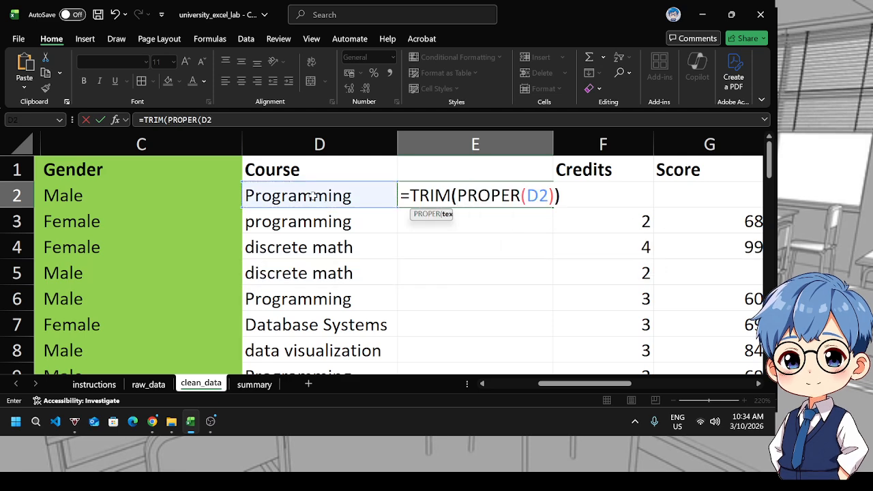
{"action": "key", "text": "Return"}
Fill the TRIM/PROPER formula down the whole helper column
{"action": "left_click", "coordinate": [473, 191]}
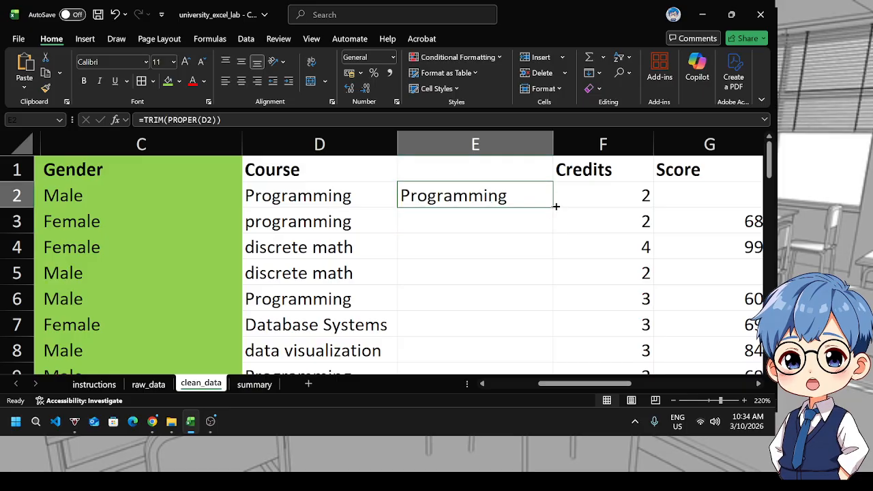
{"action": "double_click", "coordinate": [553, 208]}
{"action": "scroll", "coordinate": [554, 204], "scroll_direction": "down", "scroll_amount": 7}
{"action": "scroll", "coordinate": [539, 224], "scroll_direction": "up", "scroll_amount": 4}
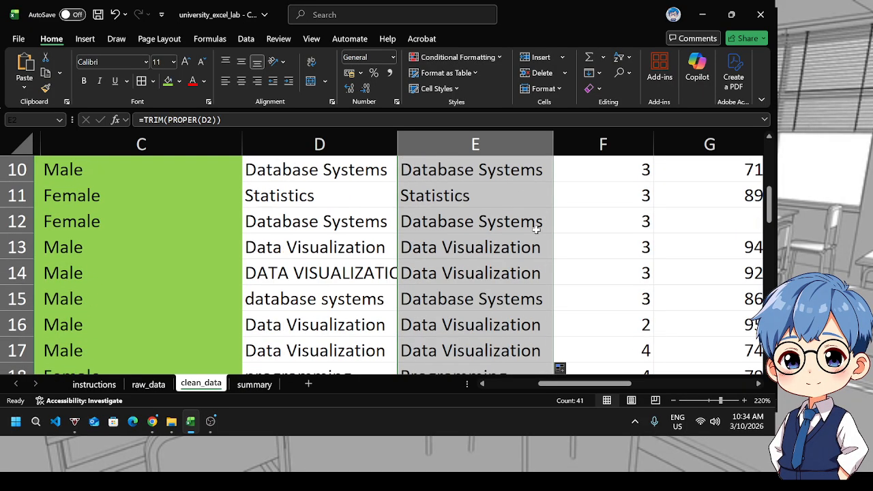
{"action": "scroll", "coordinate": [521, 223], "scroll_direction": "down", "scroll_amount": 3}
{"action": "scroll", "coordinate": [521, 223], "scroll_direction": "up", "scroll_amount": 6}
Copy the Course header into the helper column's header cell
{"action": "left_click", "coordinate": [343, 171]}
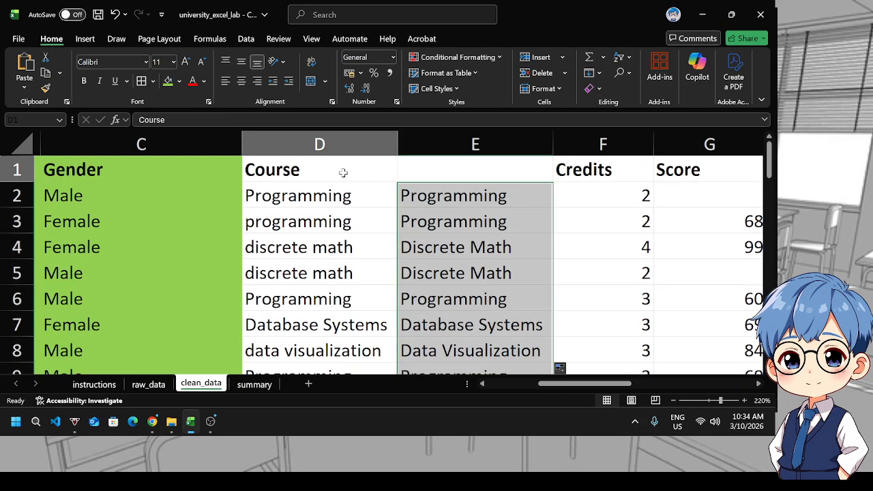
{"action": "key", "text": "ctrl+c"}
{"action": "left_click", "coordinate": [450, 169]}
{"action": "key", "text": "ctrl+v"}
Copy the helper column and paste it as values over the original Course column
{"action": "left_click", "coordinate": [443, 144]}
{"action": "key", "text": "ctrl+c"}
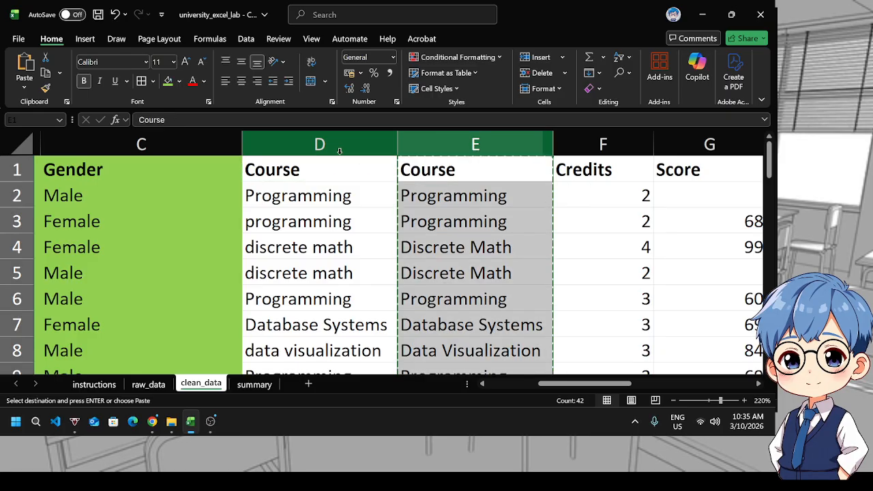
{"action": "left_click", "coordinate": [332, 143]}
{"action": "key", "text": "ctrl+v"}
{"action": "left_click", "coordinate": [417, 163]}
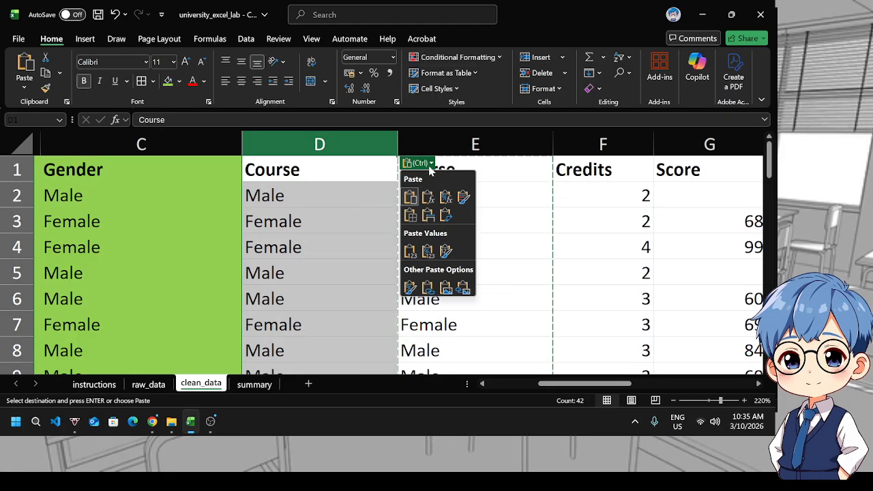
{"action": "left_click", "coordinate": [410, 250]}
Delete the helper column next to Course
{"action": "left_click", "coordinate": [424, 222]}
{"action": "left_click", "coordinate": [475, 144]}
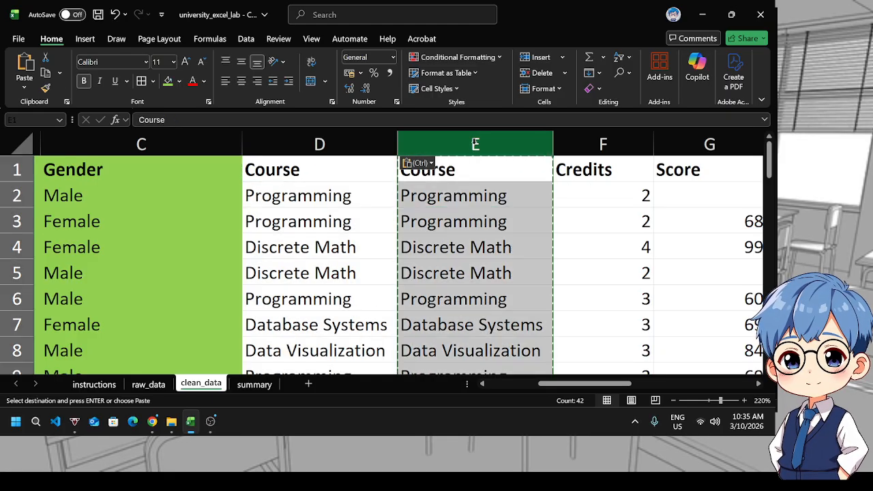
{"action": "right_click", "coordinate": [474, 144]}
{"action": "left_click", "coordinate": [506, 300]}
Scroll through the Course column to check the standardized values
{"action": "left_click", "coordinate": [353, 227]}
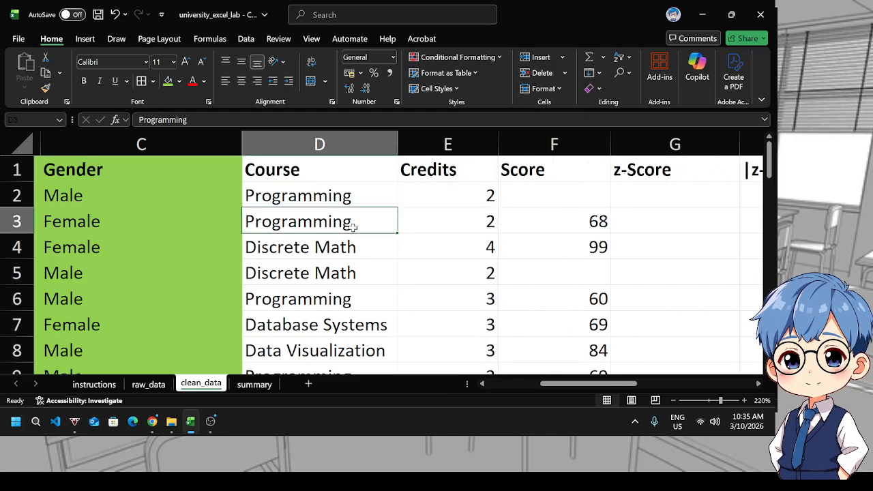
{"action": "left_click", "coordinate": [327, 171]}
{"action": "scroll", "coordinate": [331, 273], "scroll_direction": "down", "scroll_amount": 12}
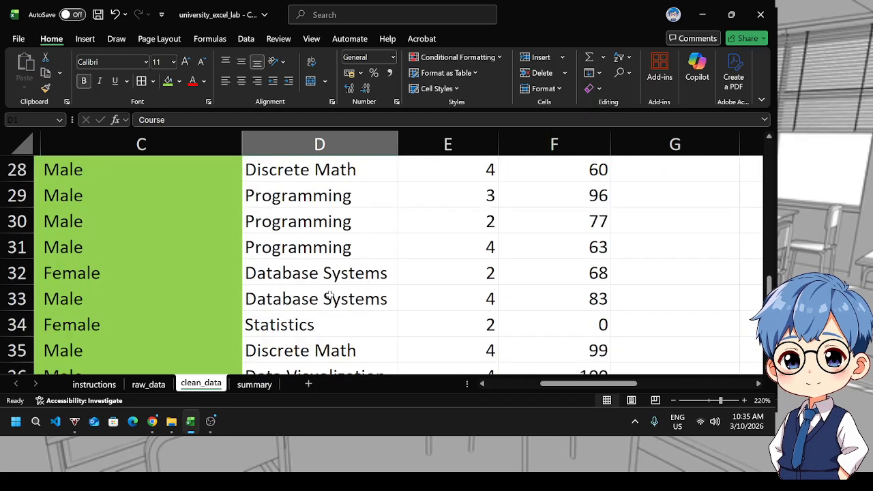
{"action": "left_click", "coordinate": [316, 295], "text": "shift"}
{"action": "scroll", "coordinate": [321, 204], "scroll_direction": "up", "scroll_amount": 12}
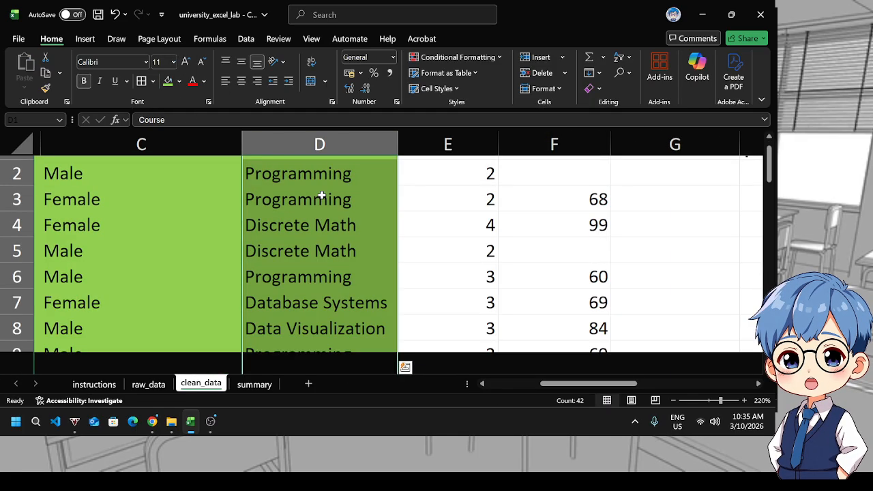
{"action": "left_click", "coordinate": [458, 221]}
{"action": "scroll", "coordinate": [389, 302], "scroll_direction": "down", "scroll_amount": 1}
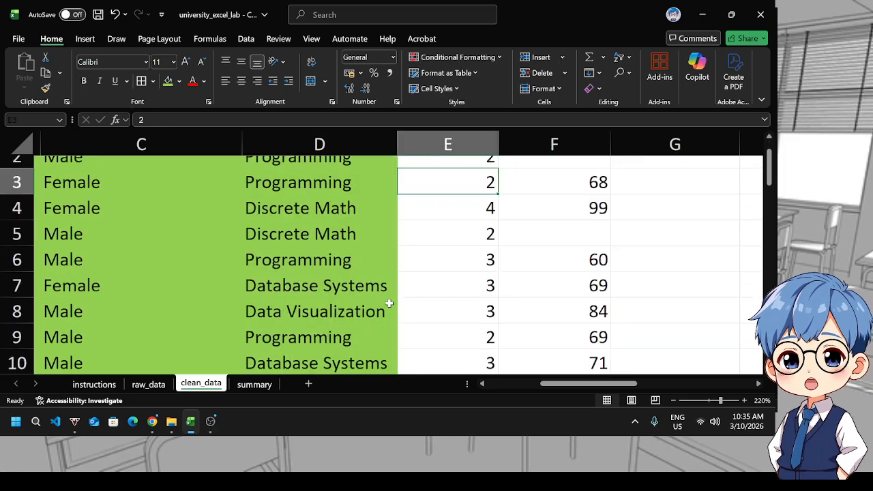
Read the Credits and Score cleaning instructions on the instructions sheet
{"action": "left_click", "coordinate": [94, 384]}
{"action": "scroll", "coordinate": [375, 348], "scroll_direction": "down", "scroll_amount": 2}
{"action": "scroll", "coordinate": [369, 321], "scroll_direction": "up", "scroll_amount": 1}
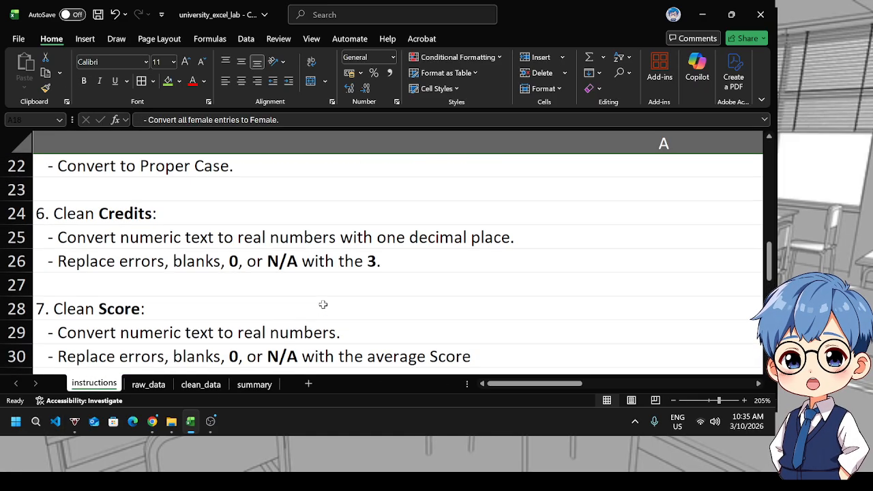
{"action": "left_click", "coordinate": [148, 253]}
{"action": "left_click", "coordinate": [176, 245]}
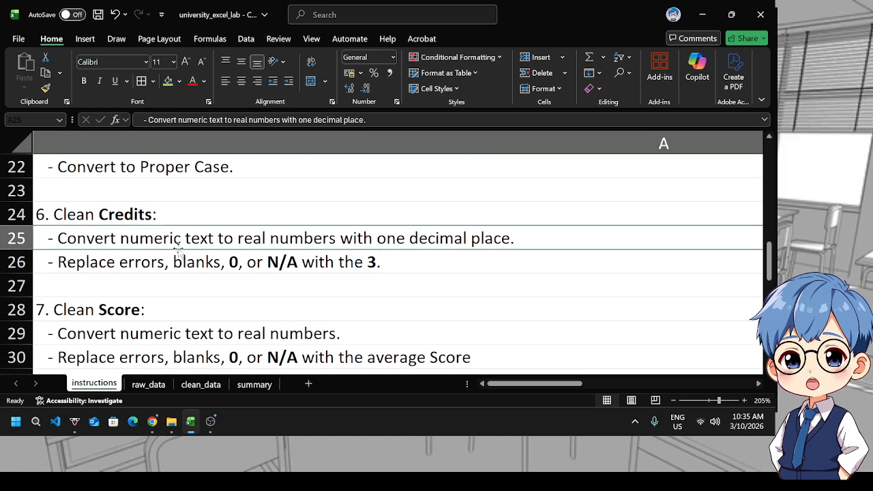
{"action": "left_click", "coordinate": [184, 265]}
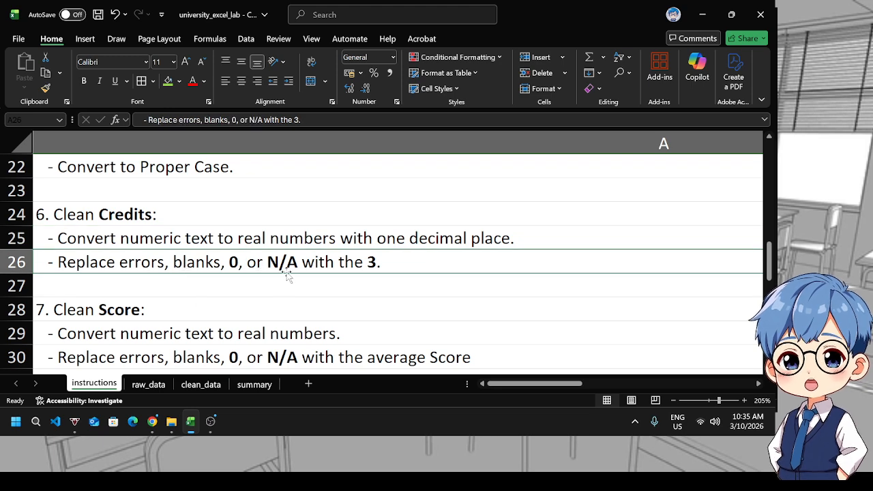
Insert a new blank column before the Score column in clean_data
{"action": "key", "text": "alt+Tab"}
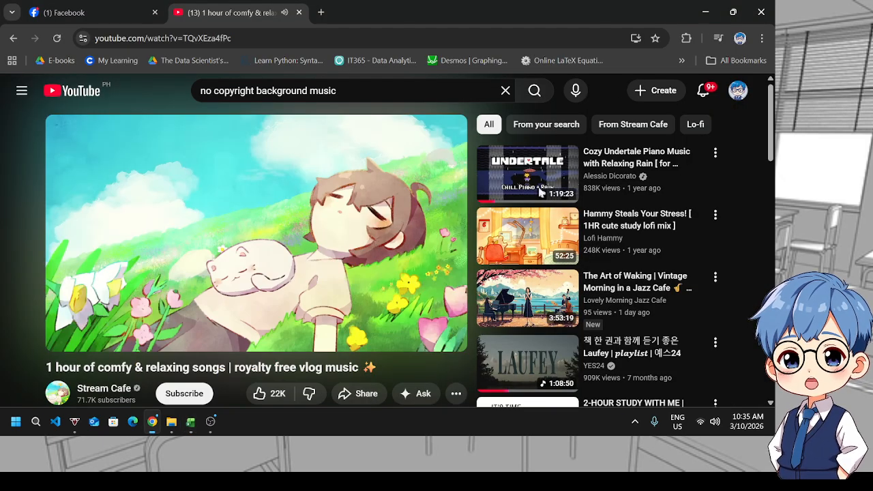
{"action": "left_click", "coordinate": [191, 421]}
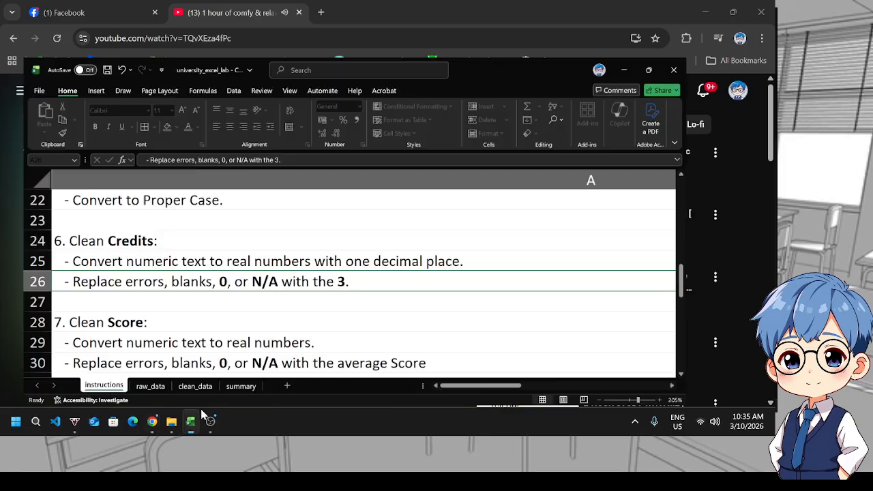
{"action": "left_click", "coordinate": [202, 384]}
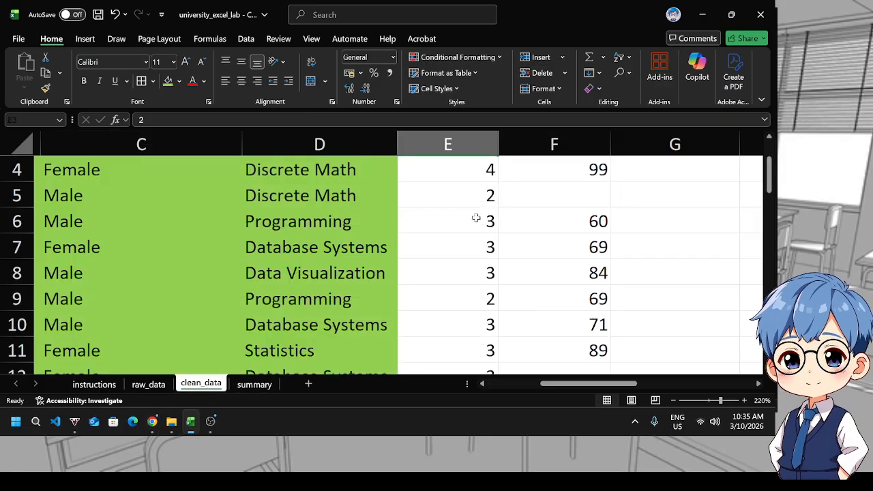
{"action": "scroll", "coordinate": [475, 218], "scroll_direction": "up", "scroll_amount": 1}
{"action": "left_click", "coordinate": [549, 196]}
{"action": "left_click", "coordinate": [519, 144]}
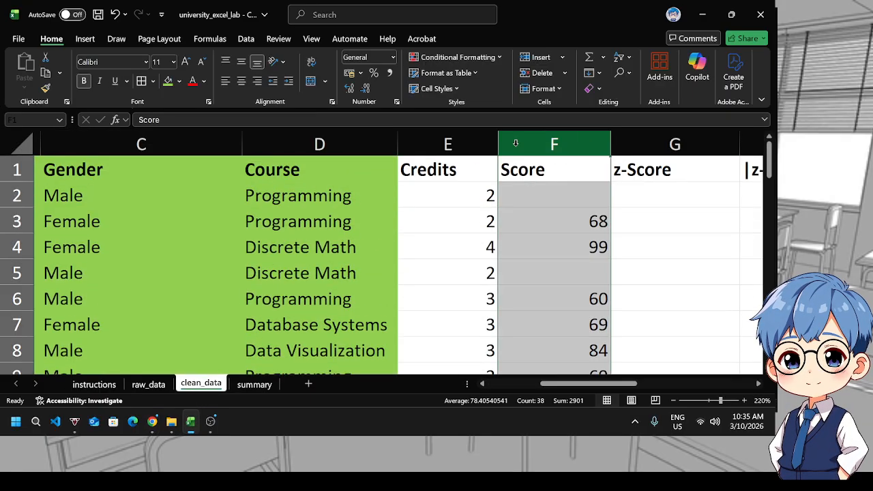
{"action": "right_click", "coordinate": [519, 144]}
{"action": "left_click", "coordinate": [547, 284]}
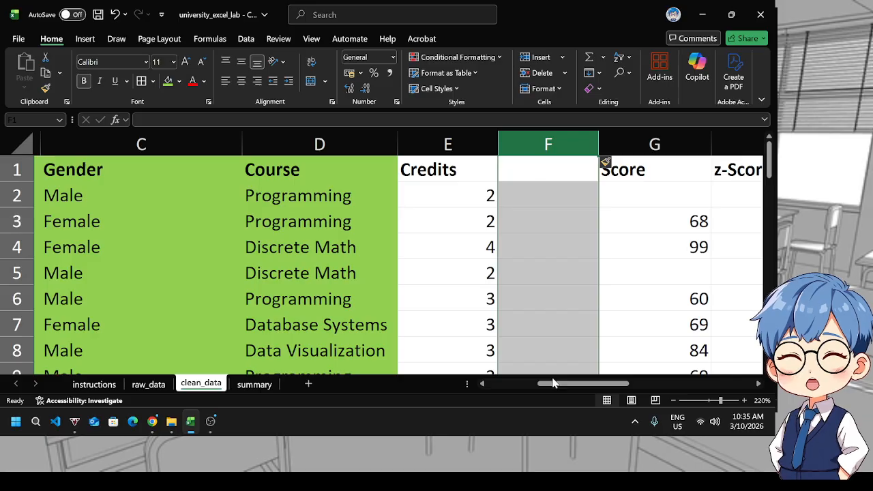
Enter the formula =VALUE(E2) in the new column's first data row to convert the Credits value to a number
{"action": "left_click_drag", "start_coordinate": [553, 383], "coordinate": [566, 383]}
{"action": "scroll", "coordinate": [423, 266], "scroll_direction": "down", "scroll_amount": 1}
{"action": "scroll", "coordinate": [423, 266], "scroll_direction": "up", "scroll_amount": 1}
{"action": "left_click", "coordinate": [432, 193]}
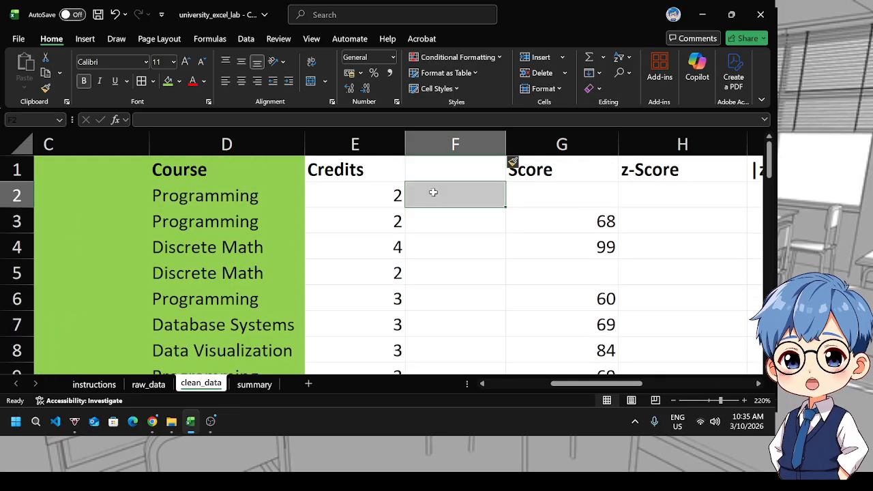
{"action": "type", "text": "=va"}
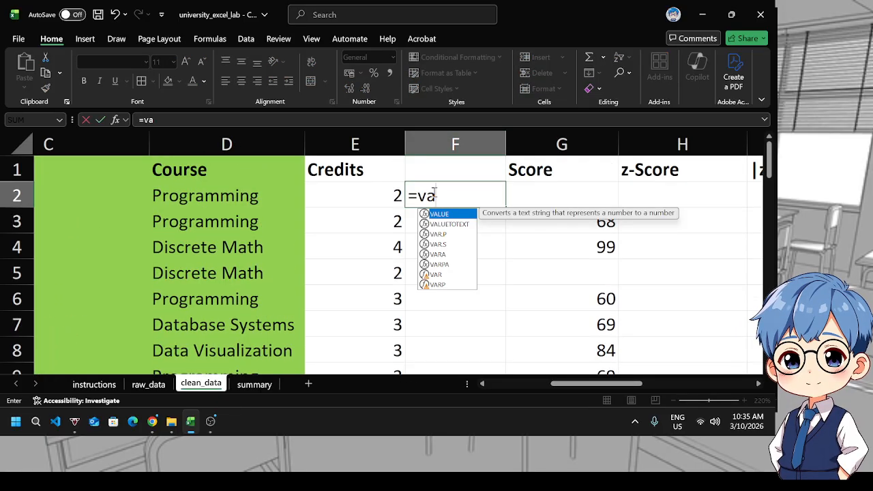
{"action": "key", "text": "Tab"}
{"action": "left_click", "coordinate": [390, 197]}
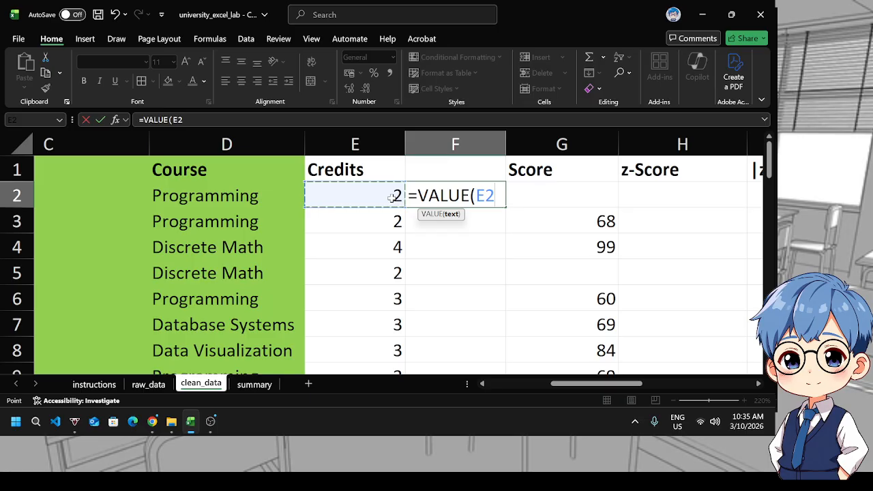
{"action": "type", "text": ")"}
{"action": "key", "text": "Return"}
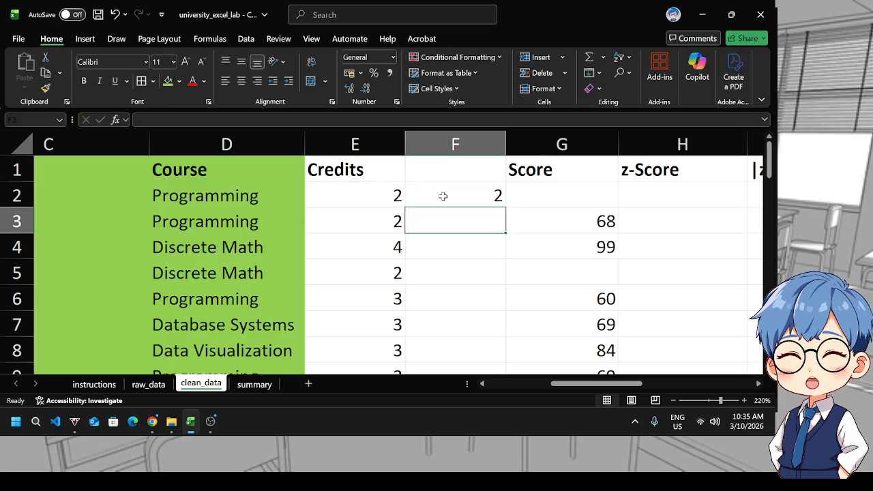
Fill the VALUE formula down the entire new column for all student rows
{"action": "left_click", "coordinate": [479, 203]}
{"action": "double_click", "coordinate": [503, 207]}
{"action": "scroll", "coordinate": [502, 259], "scroll_direction": "down", "scroll_amount": 11}
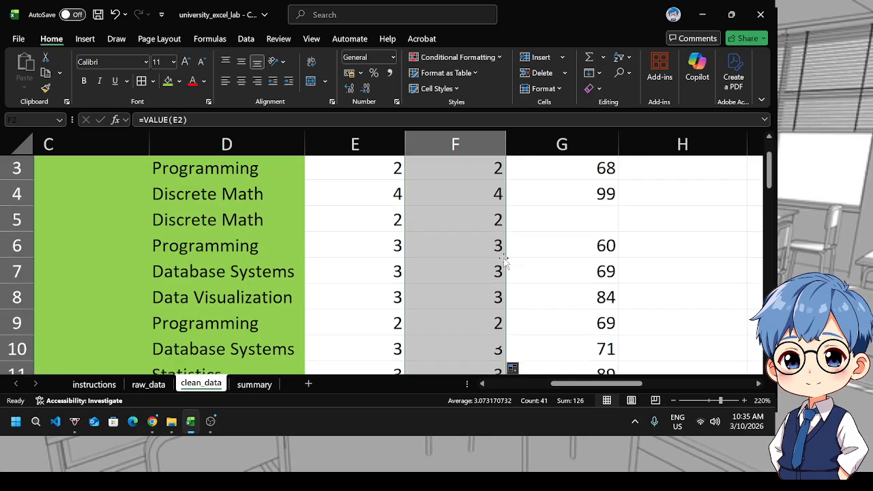
{"action": "scroll", "coordinate": [502, 259], "scroll_direction": "up", "scroll_amount": 11}
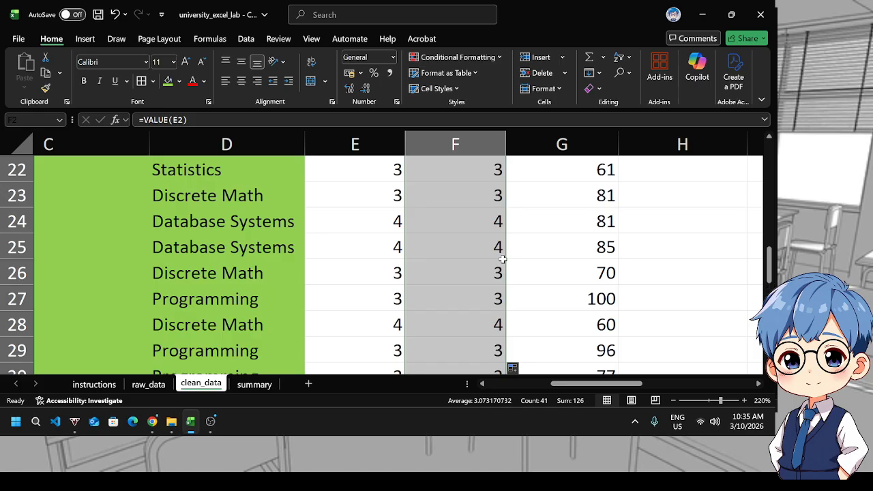
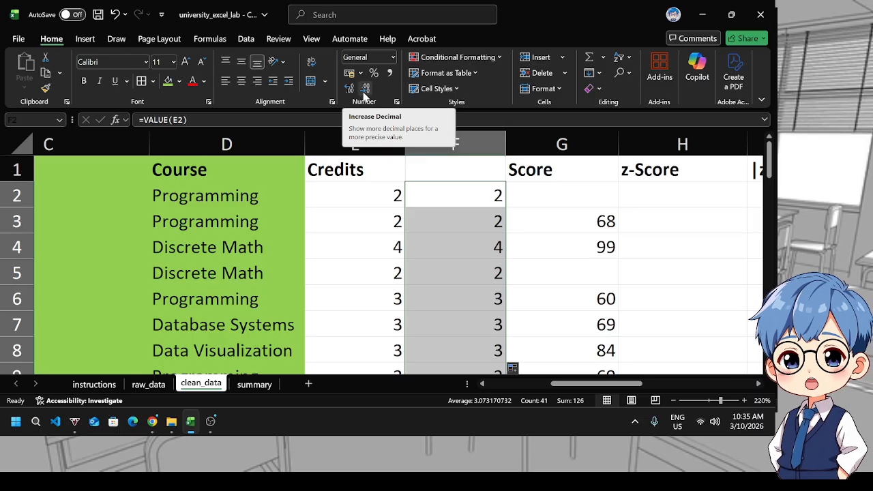
Format the converted Credits values in the new column to one decimal place
{"action": "left_click", "coordinate": [365, 88]}
{"action": "scroll", "coordinate": [516, 259], "scroll_direction": "down", "scroll_amount": 7}
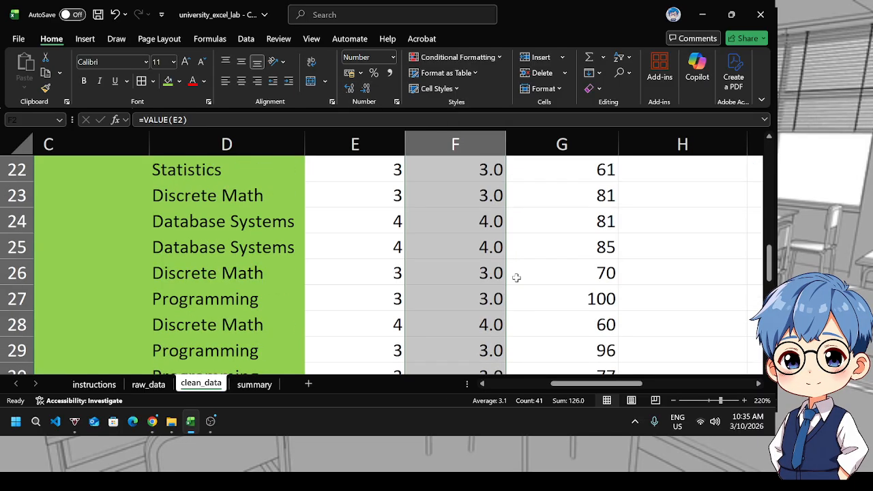
{"action": "scroll", "coordinate": [516, 277], "scroll_direction": "down", "scroll_amount": 6}
{"action": "scroll", "coordinate": [516, 278], "scroll_direction": "up", "scroll_amount": 3}
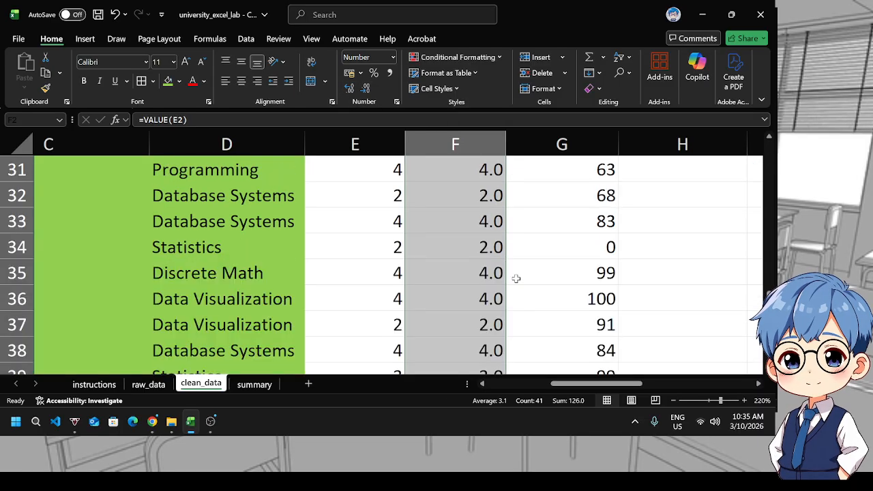
{"action": "scroll", "coordinate": [516, 278], "scroll_direction": "up", "scroll_amount": 8}
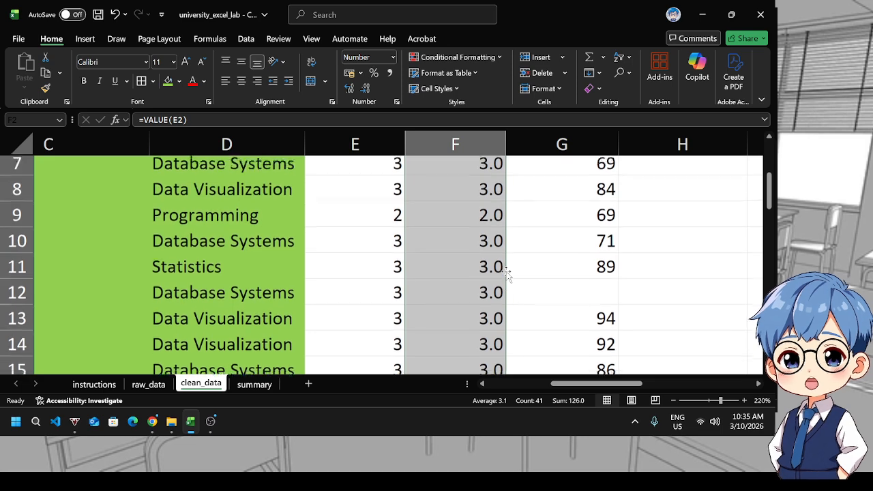
{"action": "scroll", "coordinate": [507, 273], "scroll_direction": "up", "scroll_amount": 2}
{"action": "scroll", "coordinate": [508, 273], "scroll_direction": "down", "scroll_amount": 8}
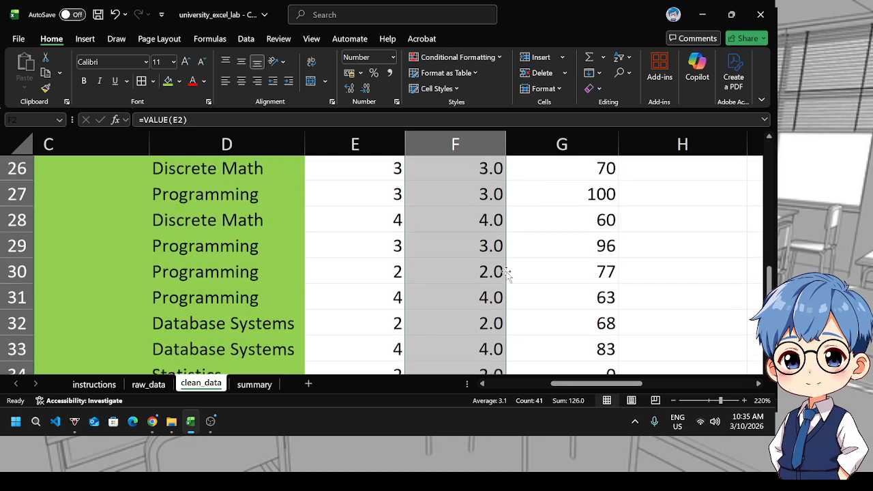
{"action": "scroll", "coordinate": [507, 273], "scroll_direction": "down", "scroll_amount": 5}
{"action": "scroll", "coordinate": [508, 272], "scroll_direction": "up", "scroll_amount": 4}
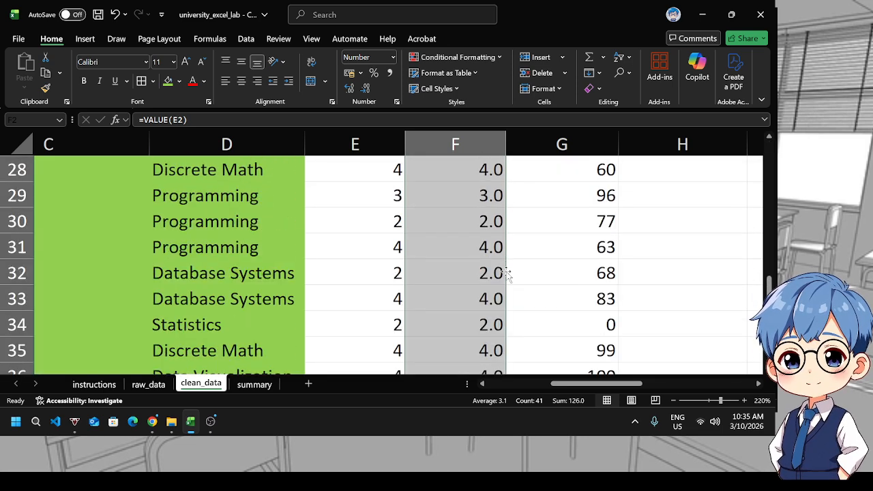
{"action": "scroll", "coordinate": [508, 273], "scroll_direction": "up", "scroll_amount": 9}
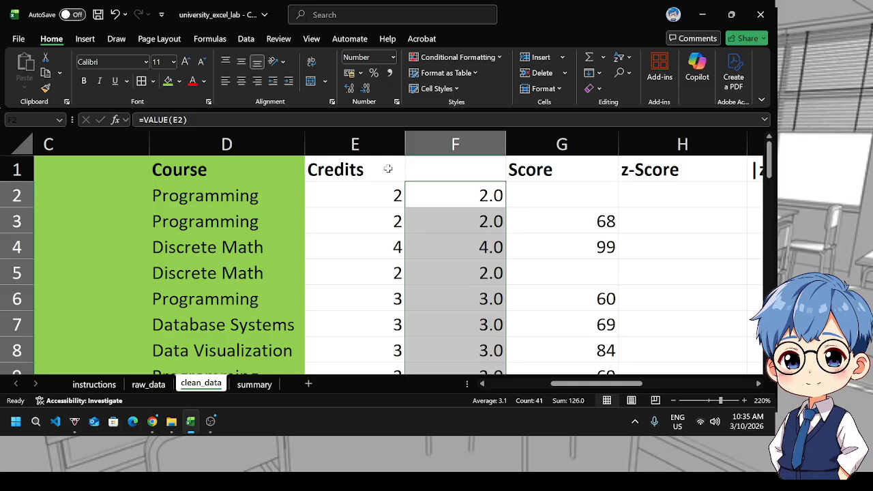
Copy the Credits header into the new column's header cell
{"action": "left_click", "coordinate": [387, 168]}
{"action": "key", "text": "ctrl+c"}
{"action": "left_click", "coordinate": [452, 171]}
{"action": "key", "text": "ctrl+v"}
Copy the new Credits column and paste it as values over the original Credits column
{"action": "left_click", "coordinate": [435, 151]}
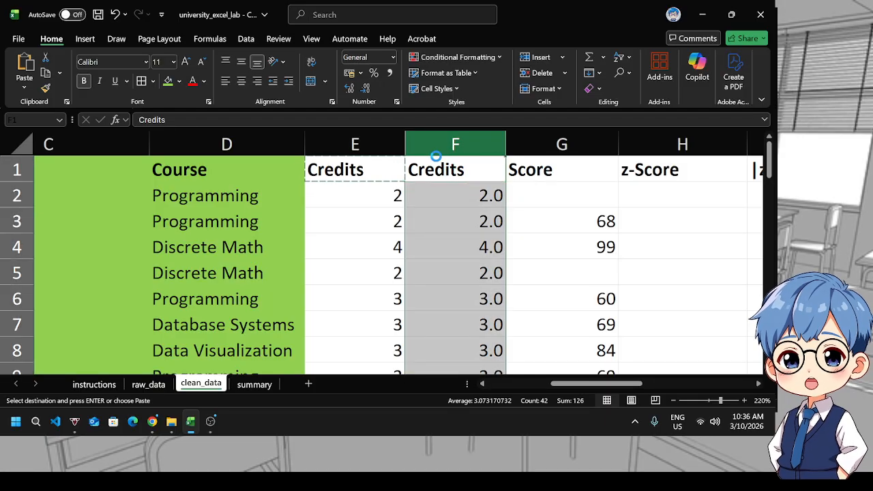
{"action": "key", "text": "ctrl+c"}
{"action": "left_click", "coordinate": [382, 145]}
{"action": "key", "text": "ctrl+v"}
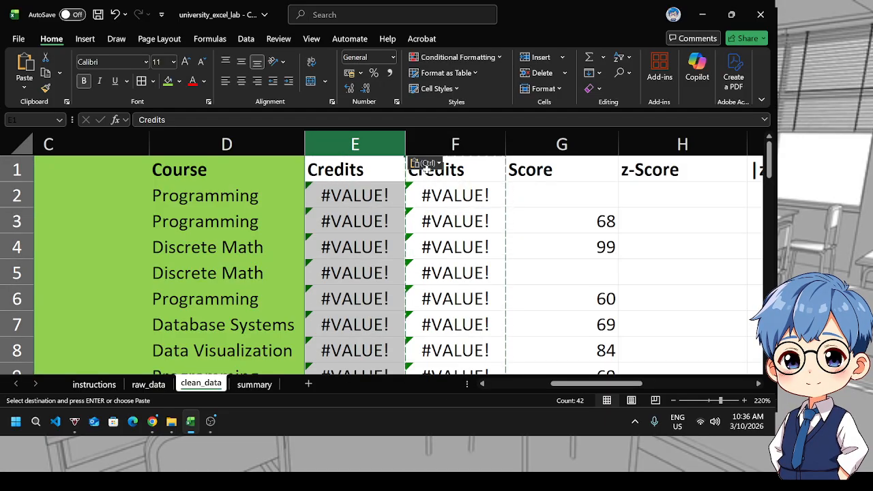
{"action": "left_click", "coordinate": [426, 164]}
{"action": "left_click", "coordinate": [418, 250]}
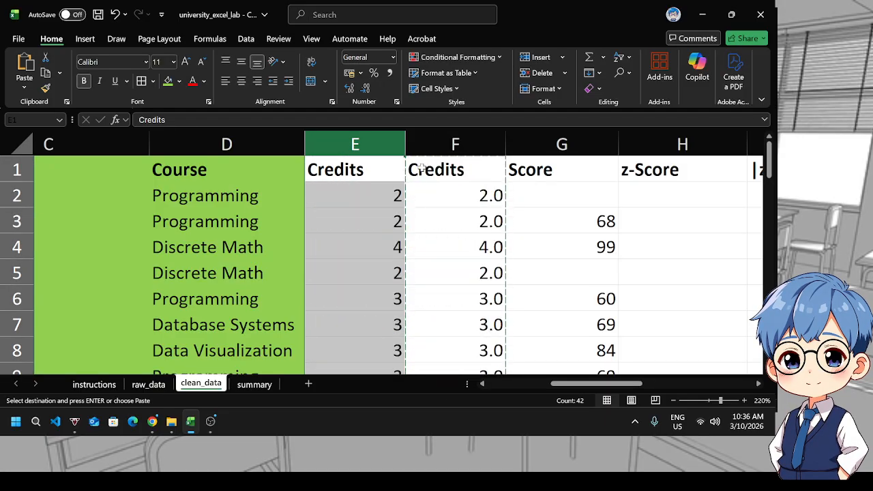
Delete the helper column F so Score follows Credits again
{"action": "left_click", "coordinate": [439, 131]}
{"action": "right_click", "coordinate": [441, 134]}
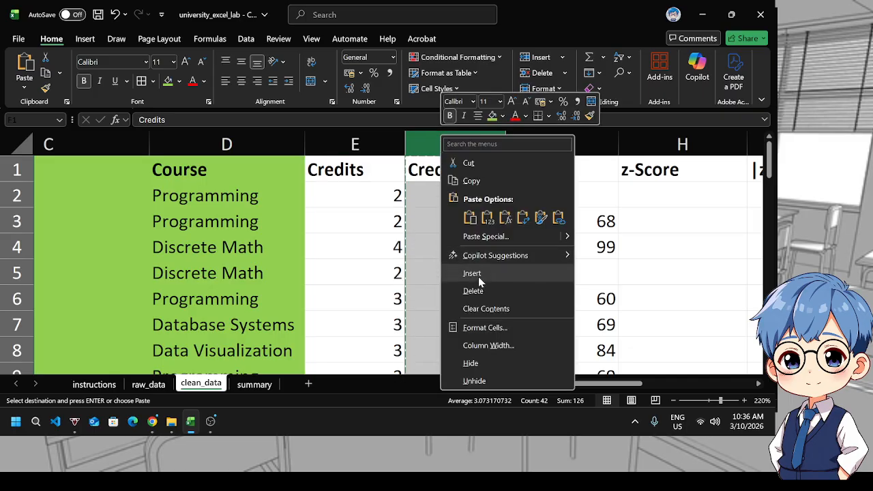
{"action": "left_click", "coordinate": [478, 288]}
Format the Credits values in rows 2 to 42 to one decimal place
{"action": "left_click", "coordinate": [355, 145]}
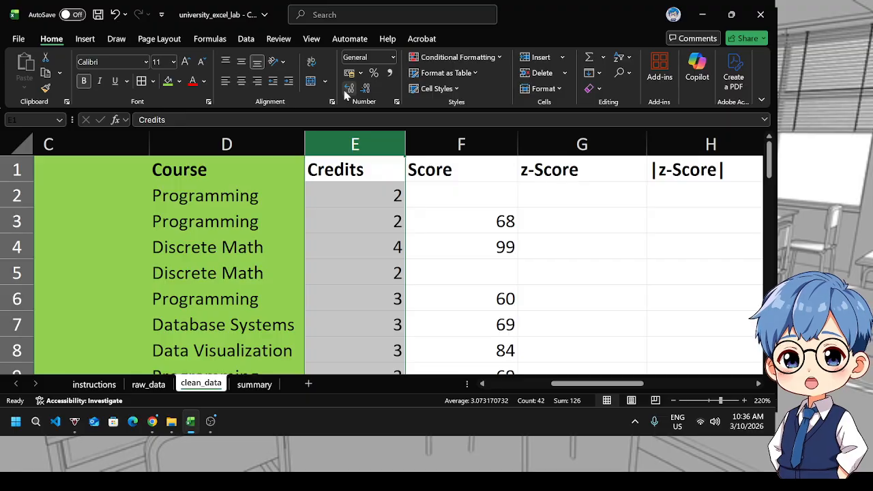
{"action": "left_click", "coordinate": [360, 195]}
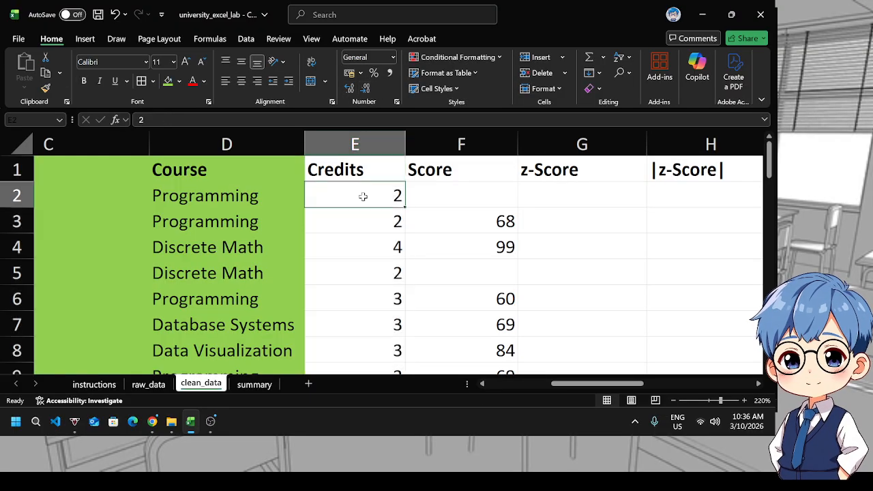
{"action": "scroll", "coordinate": [360, 296], "scroll_direction": "down", "scroll_amount": 10}
{"action": "scroll", "coordinate": [362, 302], "scroll_direction": "up", "scroll_amount": 1}
{"action": "scroll", "coordinate": [362, 303], "scroll_direction": "down", "scroll_amount": 4}
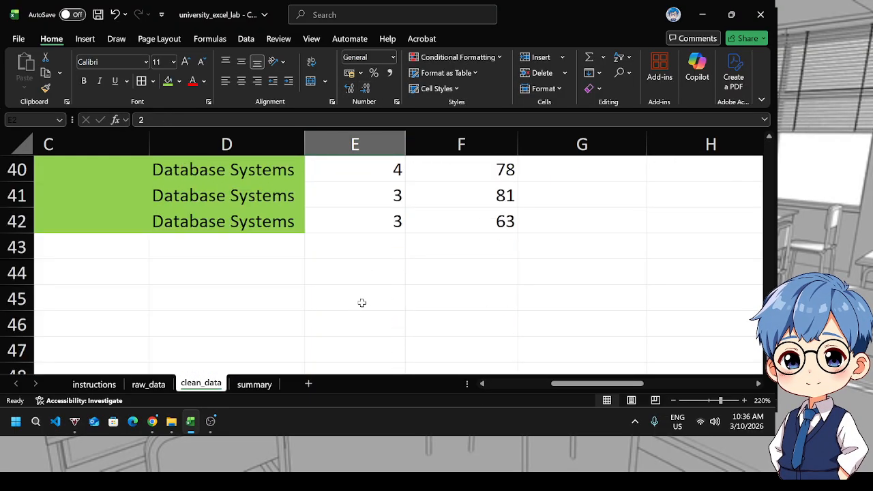
{"action": "left_click", "coordinate": [380, 218], "text": "shift"}
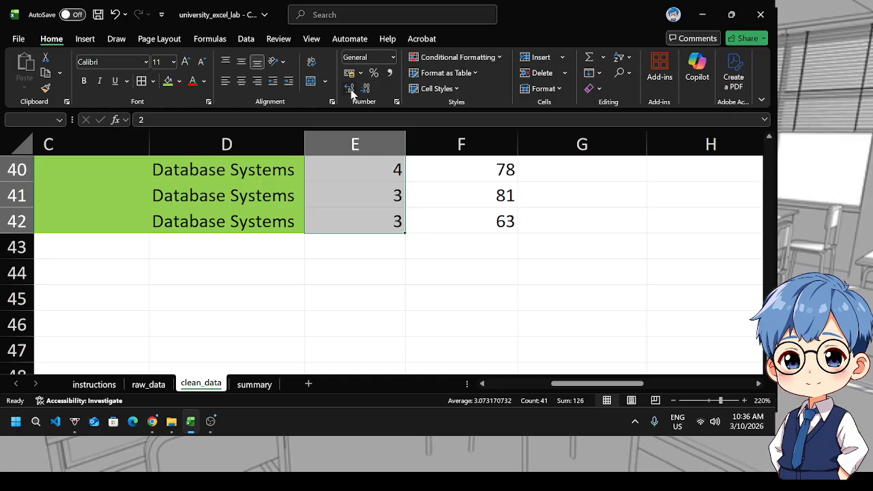
{"action": "left_click", "coordinate": [351, 94]}
Check the distinct Credits values with a temporary column filter, then turn the filter off
{"action": "left_click", "coordinate": [385, 174]}
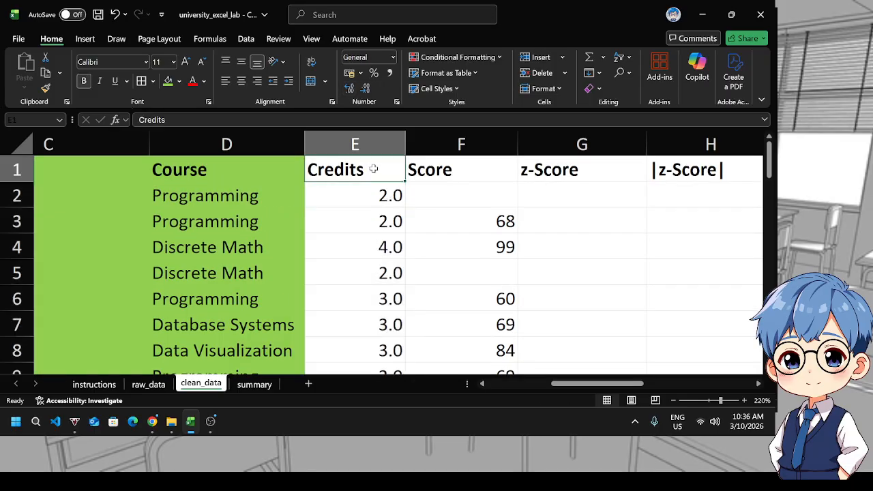
{"action": "left_click", "coordinate": [621, 57]}
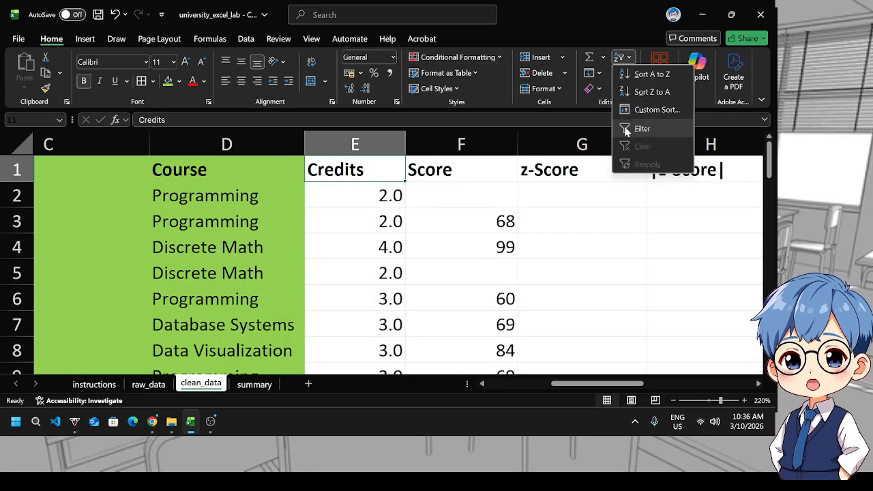
{"action": "left_click", "coordinate": [641, 128]}
{"action": "left_click", "coordinate": [399, 176]}
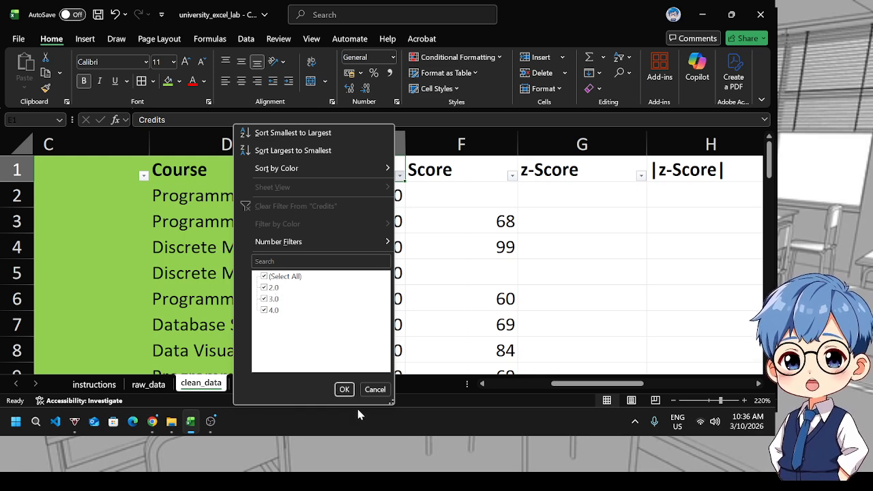
{"action": "left_click", "coordinate": [375, 389]}
{"action": "left_click", "coordinate": [622, 58]}
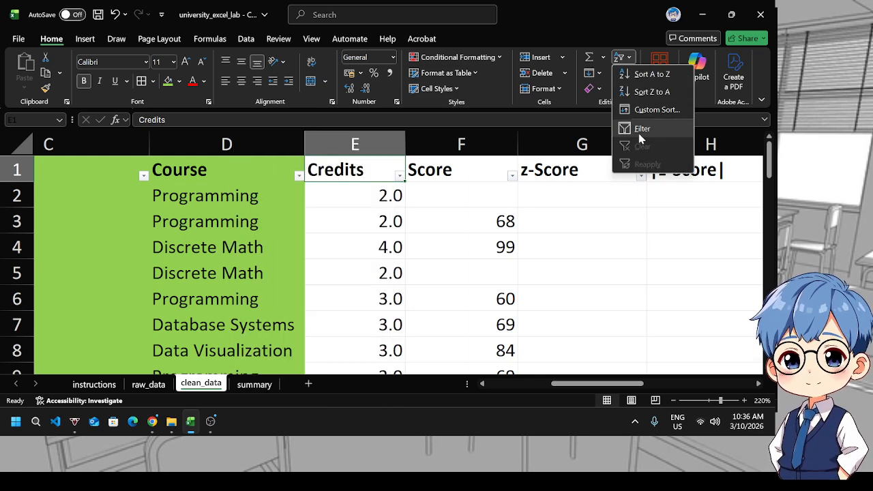
{"action": "left_click", "coordinate": [630, 127]}
Select the Credits column from its header down and apply the green fill colour
{"action": "left_click", "coordinate": [351, 265]}
{"action": "scroll", "coordinate": [389, 259], "scroll_direction": "down", "scroll_amount": 1}
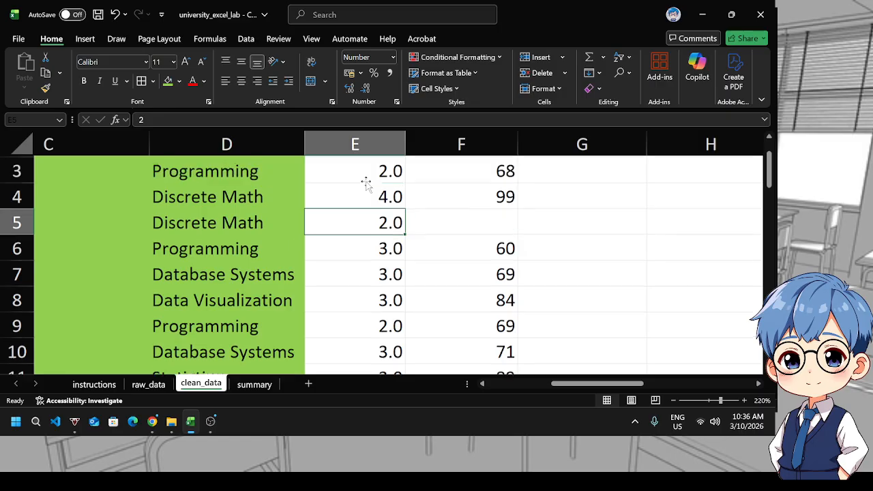
{"action": "scroll", "coordinate": [365, 182], "scroll_direction": "up", "scroll_amount": 1}
{"action": "left_click", "coordinate": [366, 175]}
{"action": "key", "text": "shift+Down"}
{"action": "key", "text": "shift+Down"}
{"action": "key", "text": "shift+Down"}
{"action": "key", "text": "shift+Down"}
{"action": "key", "text": "shift+Down"}
{"action": "key", "text": "shift+Down"}
{"action": "key", "text": "shift+Down"}
{"action": "key", "text": "shift+Down"}
{"action": "key", "text": "shift+Down"}
{"action": "key", "text": "shift+Down"}
{"action": "key", "text": "shift+Down"}
{"action": "key", "text": "shift+Down"}
{"action": "key", "text": "shift+Down"}
{"action": "key", "text": "shift+Down"}
{"action": "key", "text": "shift+Down"}
{"action": "key", "text": "shift+Down"}
{"action": "key", "text": "shift+Down"}
{"action": "key", "text": "shift+Down"}
{"action": "key", "text": "shift+Down"}
{"action": "key", "text": "shift+Down"}
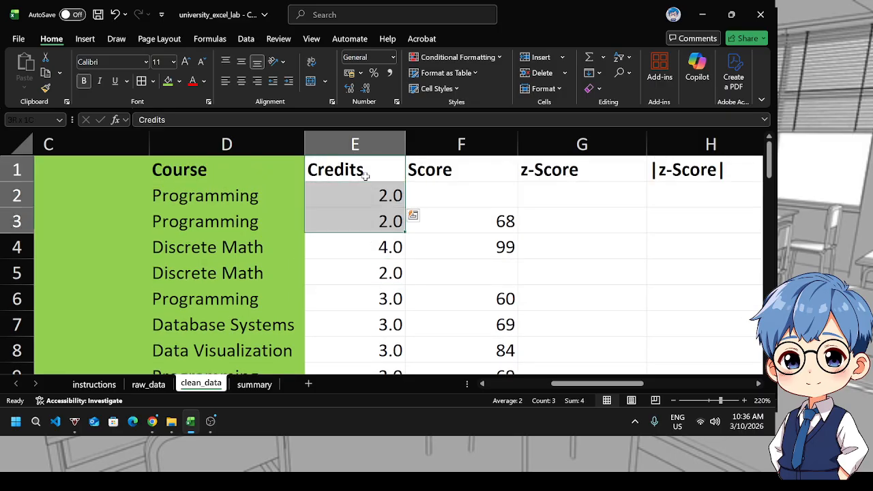
{"action": "key", "text": "shift+Down"}
{"action": "key", "text": "shift+Down"}
{"action": "key", "text": "shift+Down"}
{"action": "key", "text": "shift+Down"}
{"action": "key", "text": "shift+Down"}
{"action": "key", "text": "shift+Down"}
{"action": "key", "text": "shift+Down"}
{"action": "key", "text": "shift+Down"}
{"action": "key", "text": "shift+Down"}
{"action": "key", "text": "shift+Down"}
{"action": "key", "text": "shift+Down"}
{"action": "key", "text": "shift+Down"}
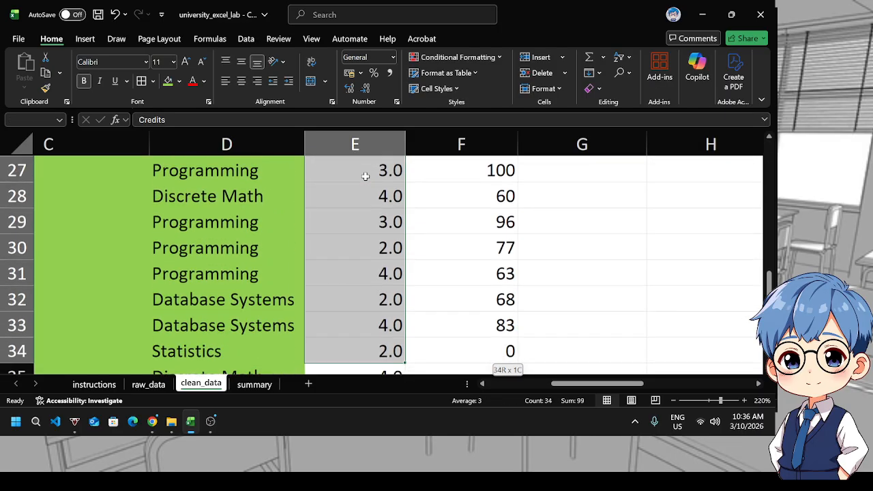
{"action": "key", "text": "shift+Down"}
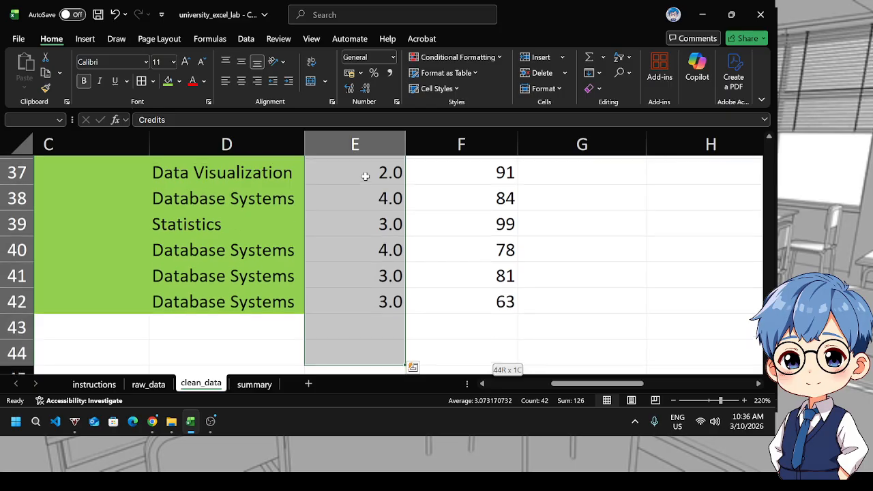
{"action": "left_click", "coordinate": [174, 81]}
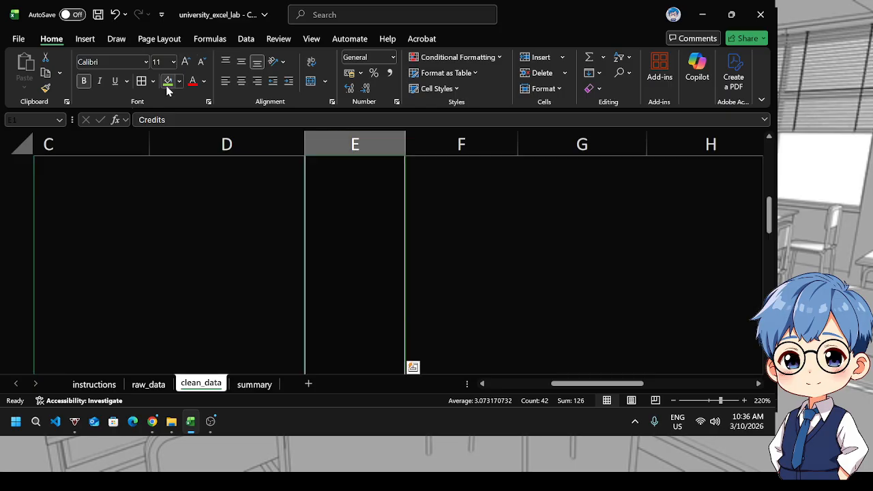
{"action": "left_click", "coordinate": [593, 222]}
Review the Score cleaning instructions on the instructions sheet
{"action": "left_click", "coordinate": [501, 179]}
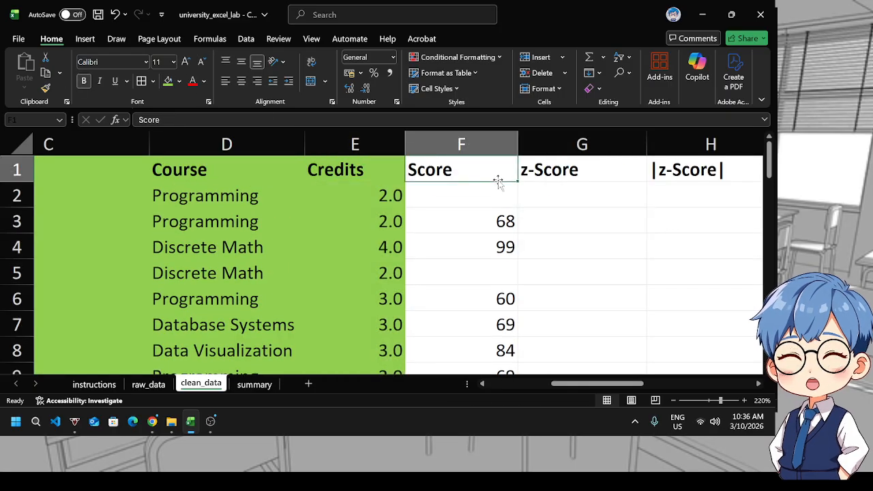
{"action": "scroll", "coordinate": [481, 269], "scroll_direction": "down", "scroll_amount": 1}
{"action": "scroll", "coordinate": [464, 324], "scroll_direction": "up", "scroll_amount": 1}
{"action": "left_click", "coordinate": [94, 384]}
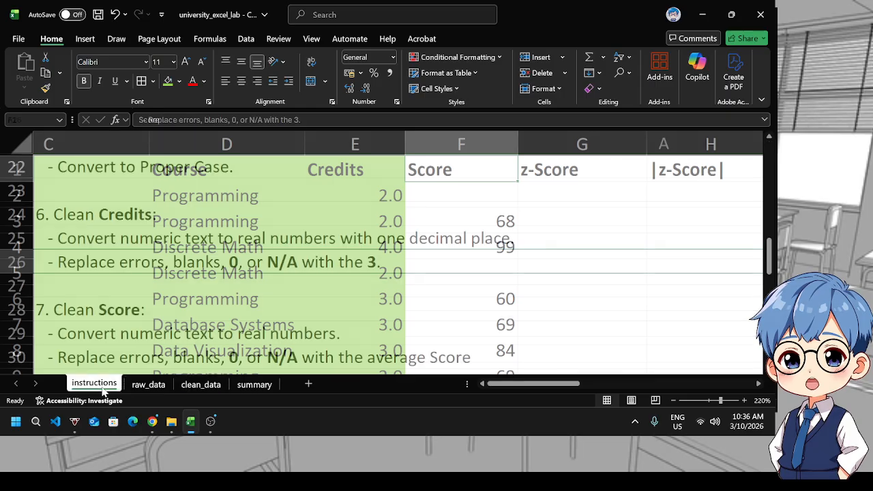
{"action": "scroll", "coordinate": [295, 297], "scroll_direction": "down", "scroll_amount": 1}
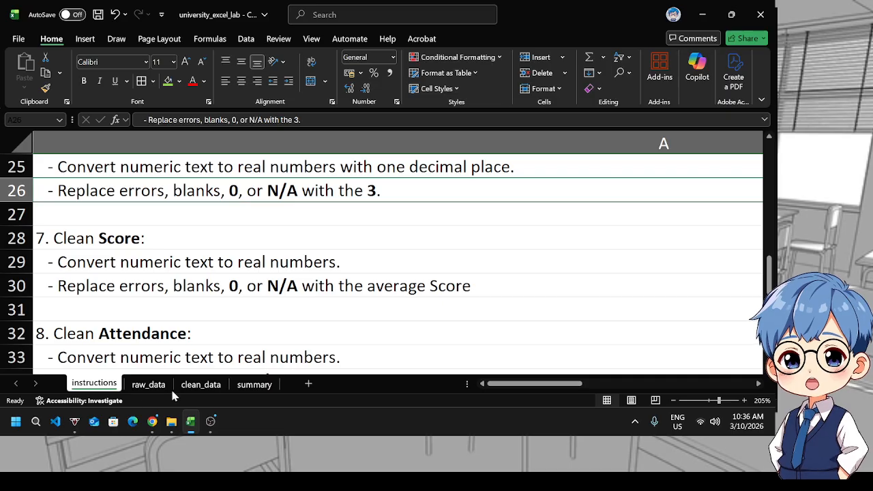
Enter the label Average in cell M2 of the raw_data sheet
{"action": "left_click", "coordinate": [149, 385]}
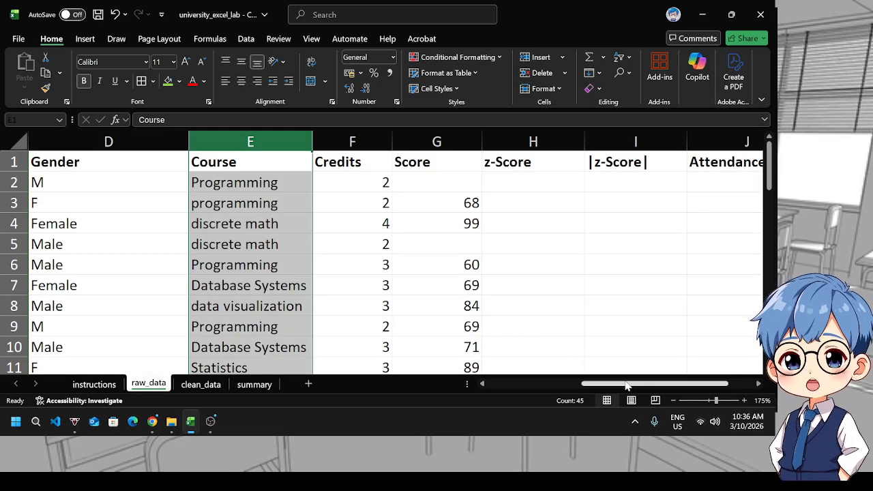
{"action": "left_click_drag", "start_coordinate": [626, 386], "coordinate": [658, 386]}
{"action": "left_click", "coordinate": [751, 188]}
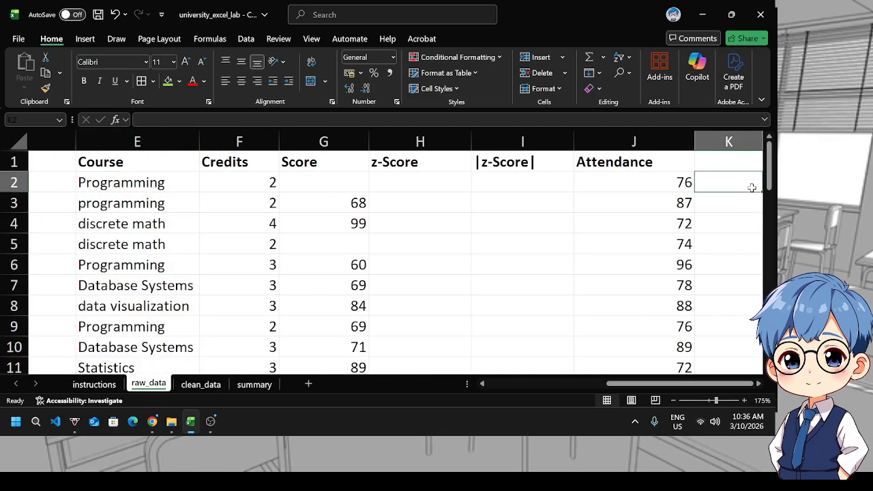
{"action": "key", "text": "Right"}
{"action": "key", "text": "Right"}
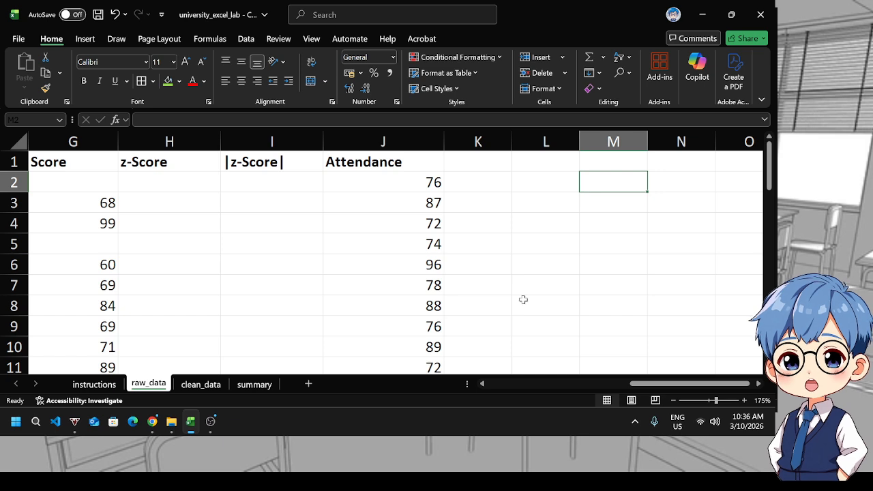
{"action": "type", "text": "Av"}
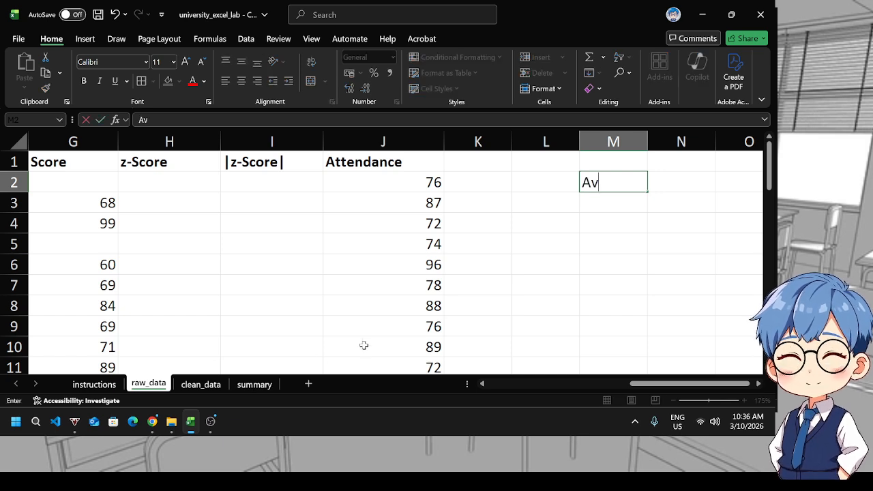
{"action": "type", "text": "erage"}
{"action": "key", "text": "Tab"}
Finish the Average label in cell M2 of raw_data and copy it
{"action": "key", "text": "Left"}
{"action": "key", "text": "Left"}
{"action": "key", "text": "Left"}
{"action": "key", "text": "Left"}
{"action": "key", "text": "Left"}
{"action": "key", "text": "Left"}
{"action": "key", "text": "Left"}
{"action": "key", "text": "Left"}
{"action": "key", "text": "Left"}
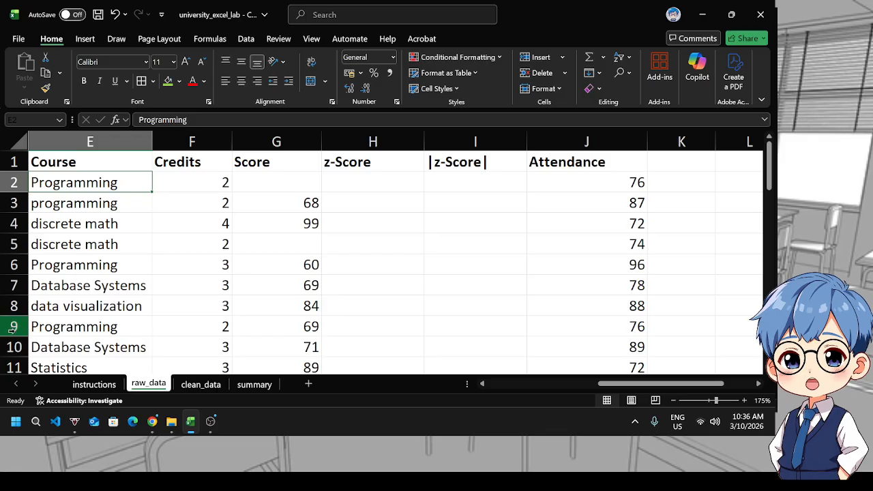
{"action": "key", "text": "Left"}
{"action": "key", "text": "Left"}
{"action": "key", "text": "Left"}
{"action": "key", "text": "Left"}
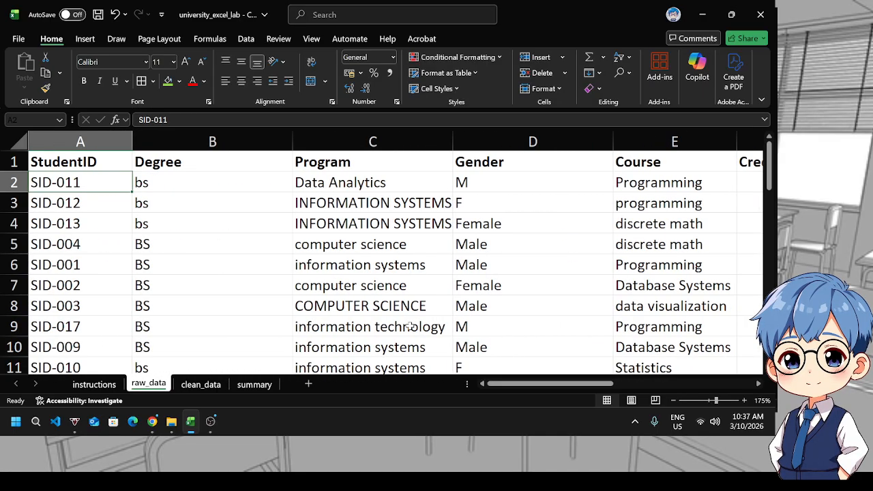
{"action": "key", "text": "Right"}
{"action": "key", "text": "Right"}
{"action": "key", "text": "Right"}
{"action": "key", "text": "Right"}
{"action": "key", "text": "Right"}
{"action": "key", "text": "Right"}
{"action": "key", "text": "Right"}
{"action": "key", "text": "Right"}
{"action": "key", "text": "Right"}
{"action": "key", "text": "Right"}
{"action": "key", "text": "Right"}
{"action": "key", "text": "Right"}
{"action": "key", "text": "Right"}
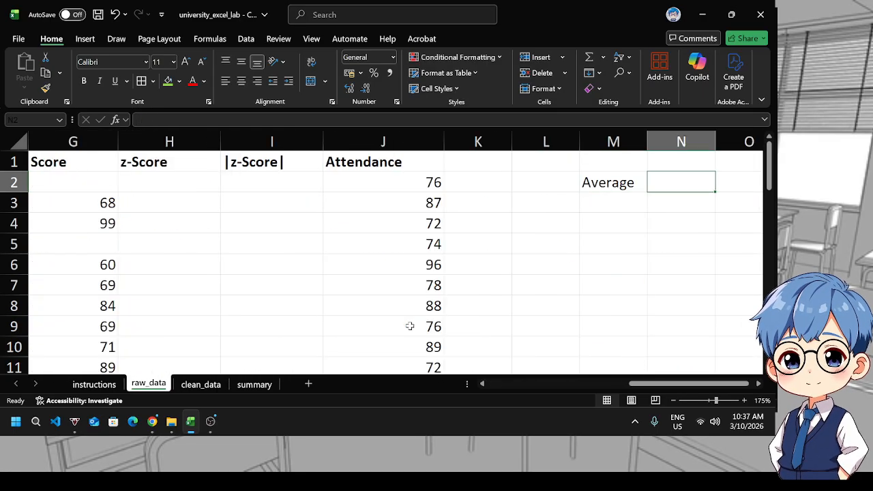
{"action": "key", "text": "Left"}
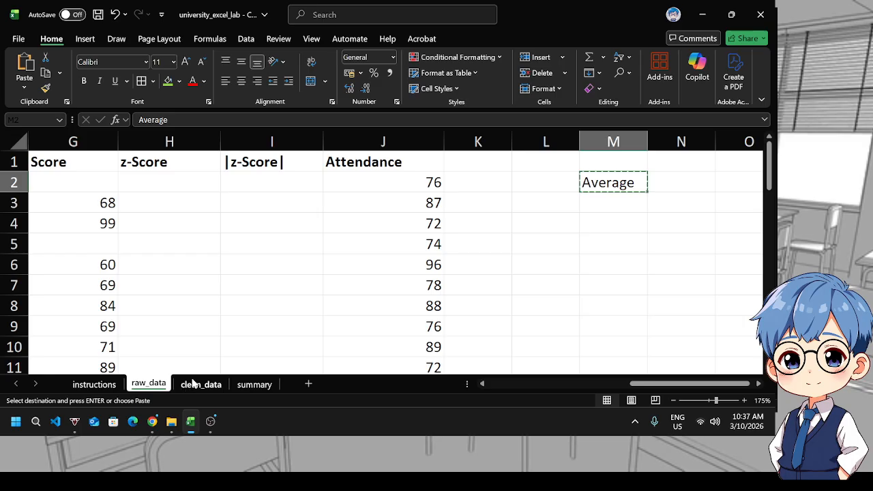
Paste the Average label into cell L3 of the clean_data sheet
{"action": "left_click", "coordinate": [194, 384]}
{"action": "left_click", "coordinate": [647, 220]}
{"action": "key", "text": "Right"}
{"action": "key", "text": "Right"}
{"action": "key", "text": "Right"}
{"action": "key", "text": "Right"}
{"action": "key", "text": "Right"}
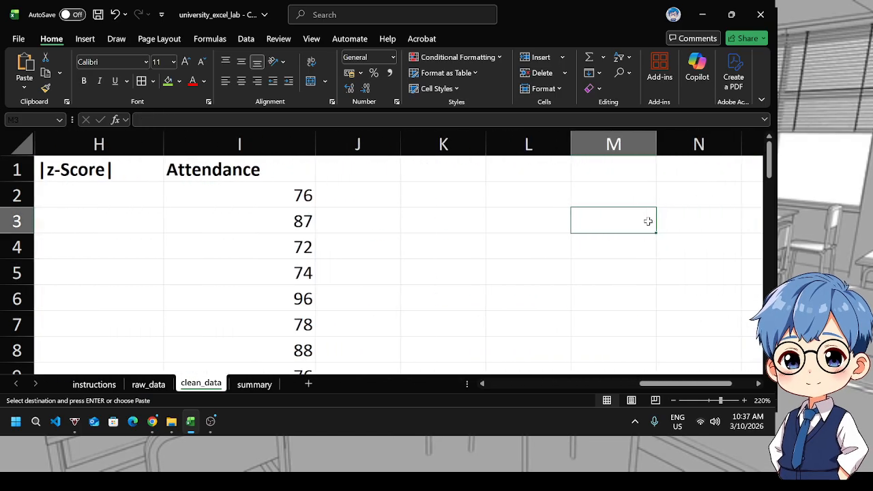
{"action": "key", "text": "Left"}
{"action": "key", "text": "Return"}
{"action": "key", "text": "Left"}
{"action": "key", "text": "Left"}
{"action": "key", "text": "Left"}
{"action": "key", "text": "Left"}
{"action": "key", "text": "Left"}
{"action": "key", "text": "Left"}
{"action": "key", "text": "Left"}
{"action": "key", "text": "Left"}
{"action": "key", "text": "Left"}
{"action": "key", "text": "Left"}
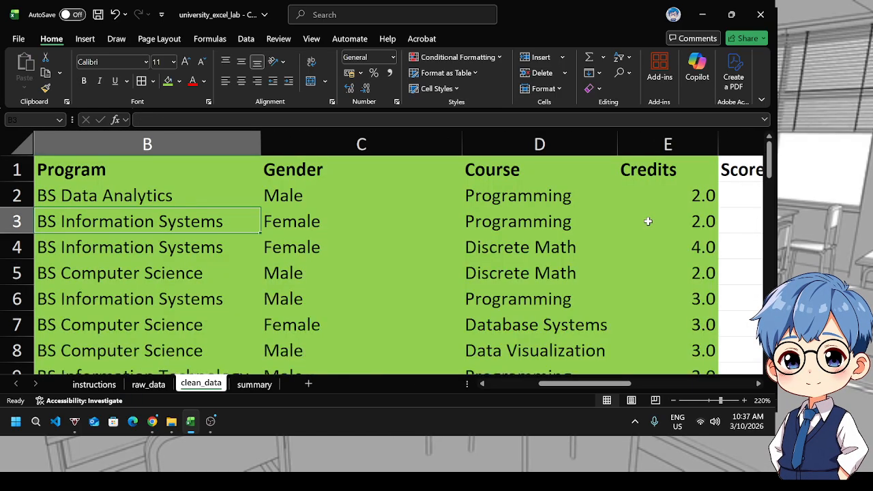
{"action": "key", "text": "Left"}
{"action": "key", "text": "Right"}
{"action": "key", "text": "Right"}
{"action": "key", "text": "Right"}
{"action": "key", "text": "Right"}
{"action": "key", "text": "Right"}
{"action": "key", "text": "Right"}
{"action": "key", "text": "Right"}
{"action": "key", "text": "Right"}
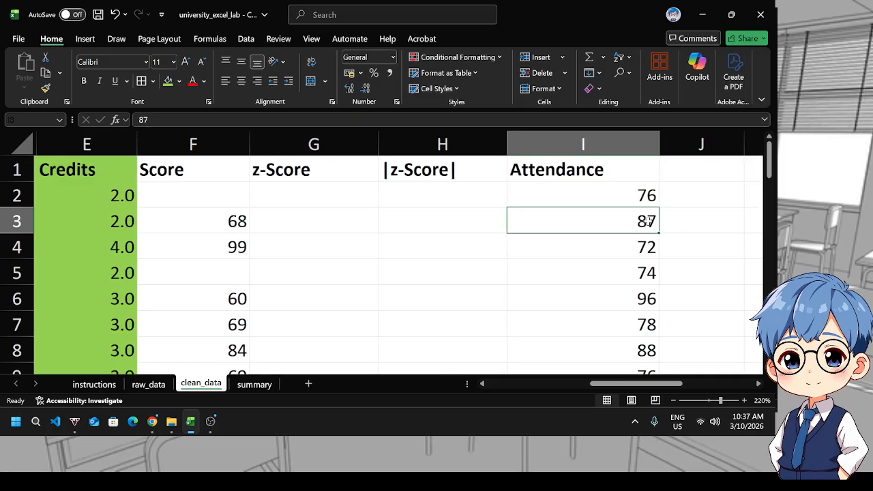
{"action": "key", "text": "Left"}
Turn on filters for the clean_data headers and sort the Score column smallest to largest
{"action": "left_click", "coordinate": [200, 192]}
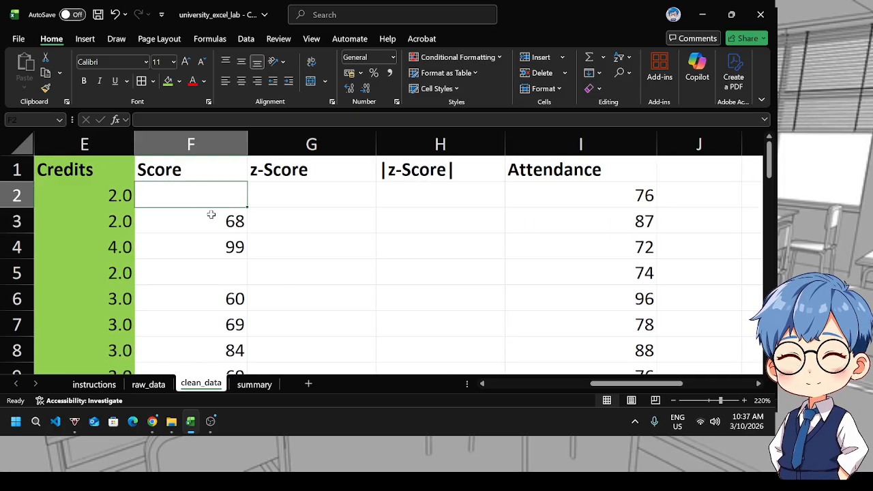
{"action": "scroll", "coordinate": [201, 152], "scroll_direction": "down", "scroll_amount": 1}
{"action": "scroll", "coordinate": [201, 156], "scroll_direction": "up", "scroll_amount": 1}
{"action": "left_click", "coordinate": [200, 168]}
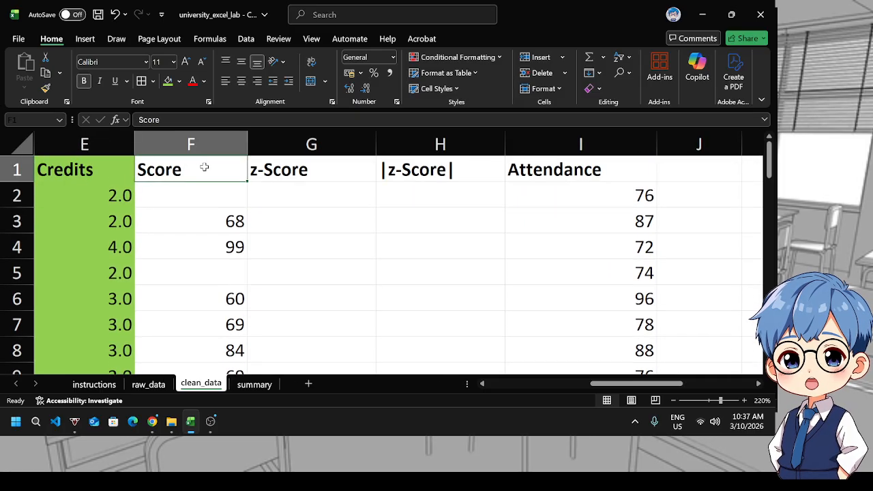
{"action": "left_click", "coordinate": [624, 59]}
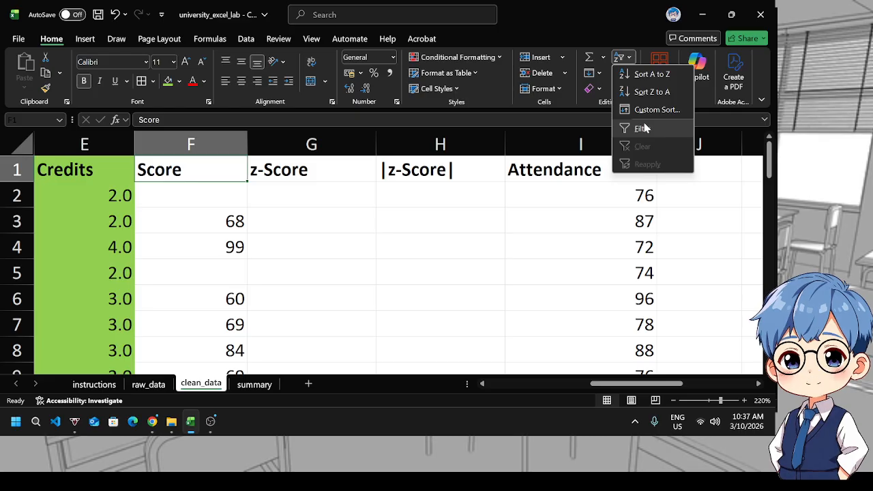
{"action": "left_click", "coordinate": [630, 127]}
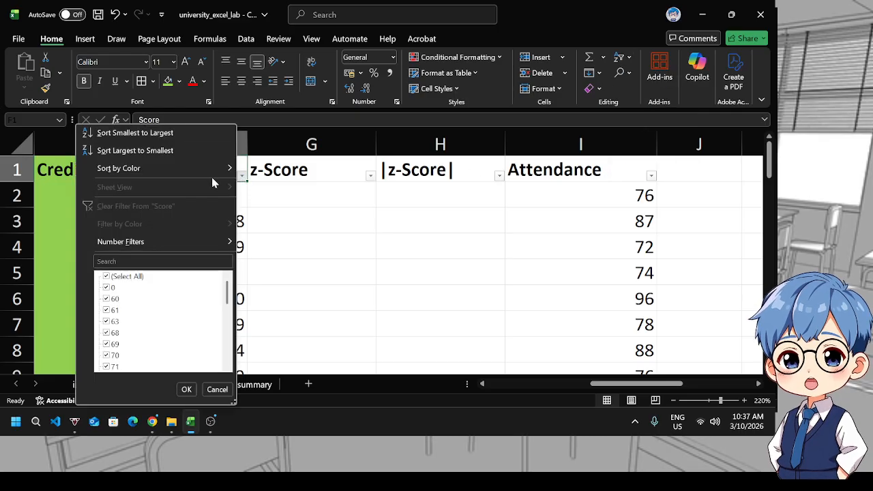
{"action": "left_click", "coordinate": [171, 138]}
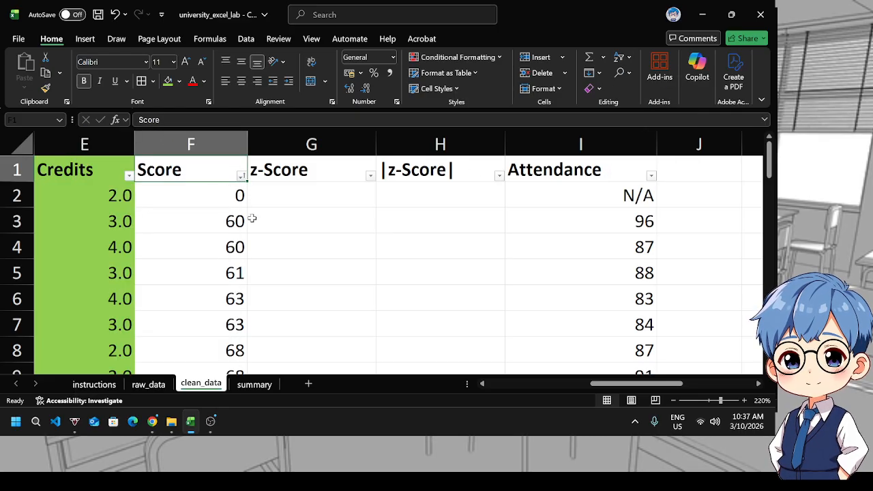
Scroll through the sorted Score column to examine the blank cells at its end
{"action": "scroll", "coordinate": [252, 218], "scroll_direction": "down", "scroll_amount": 12}
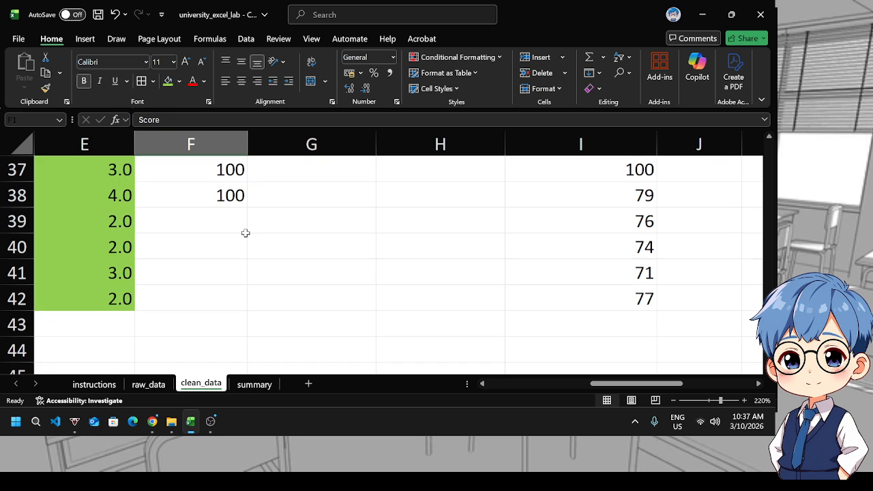
{"action": "scroll", "coordinate": [246, 233], "scroll_direction": "up", "scroll_amount": 12}
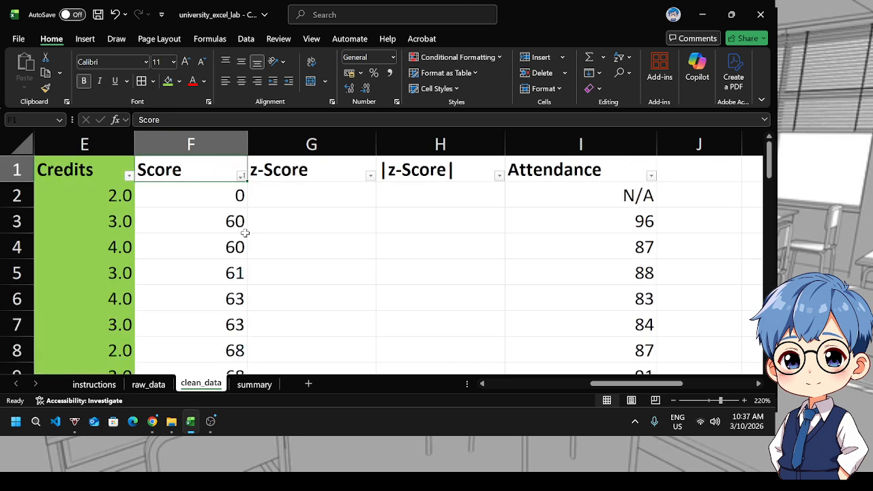
{"action": "left_click", "coordinate": [225, 197]}
{"action": "scroll", "coordinate": [216, 242], "scroll_direction": "down", "scroll_amount": 9}
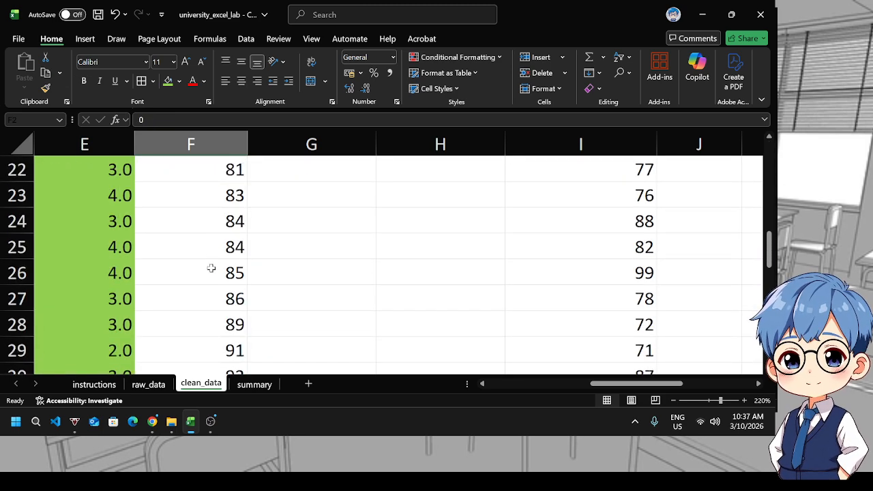
{"action": "scroll", "coordinate": [211, 269], "scroll_direction": "down", "scroll_amount": 3}
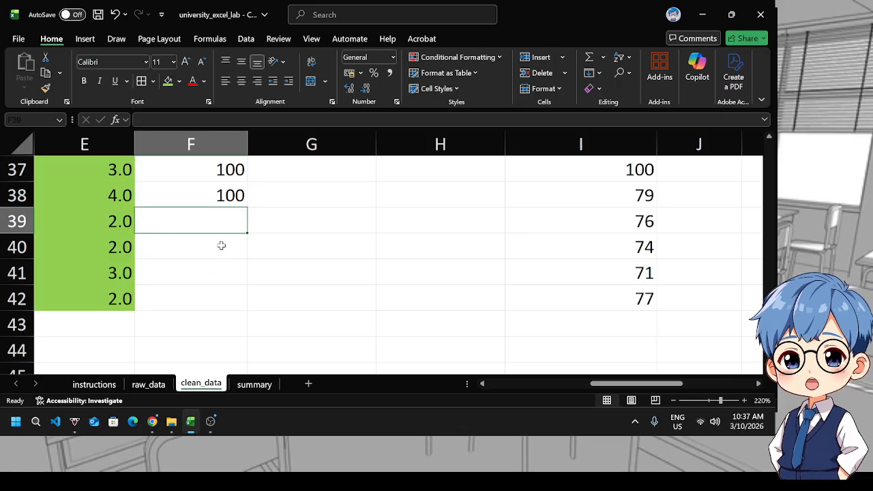
{"action": "left_click_drag", "start_coordinate": [220, 222], "coordinate": [217, 302]}
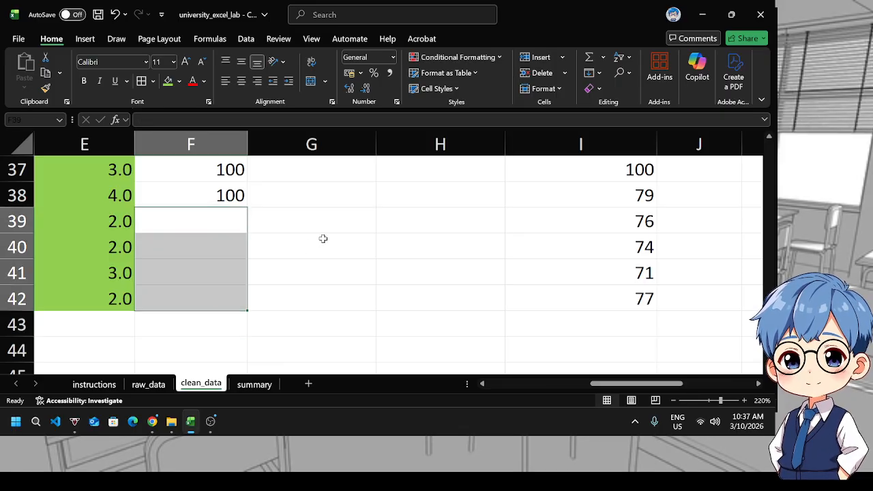
{"action": "scroll", "coordinate": [409, 232], "scroll_direction": "up", "scroll_amount": 12}
{"action": "scroll", "coordinate": [587, 222], "scroll_direction": "down", "scroll_amount": 2}
{"action": "scroll", "coordinate": [671, 205], "scroll_direction": "up", "scroll_amount": 2}
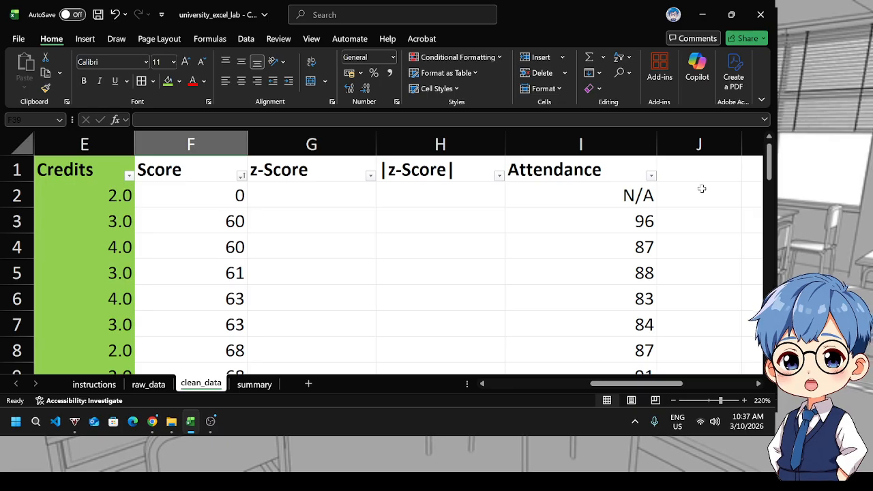
Enter the formula =AVERAGE(F2:F38) in cell M3 beside the Average label
{"action": "left_click", "coordinate": [709, 197]}
{"action": "key", "text": "Right"}
{"action": "key", "text": "Right"}
{"action": "key", "text": "Right"}
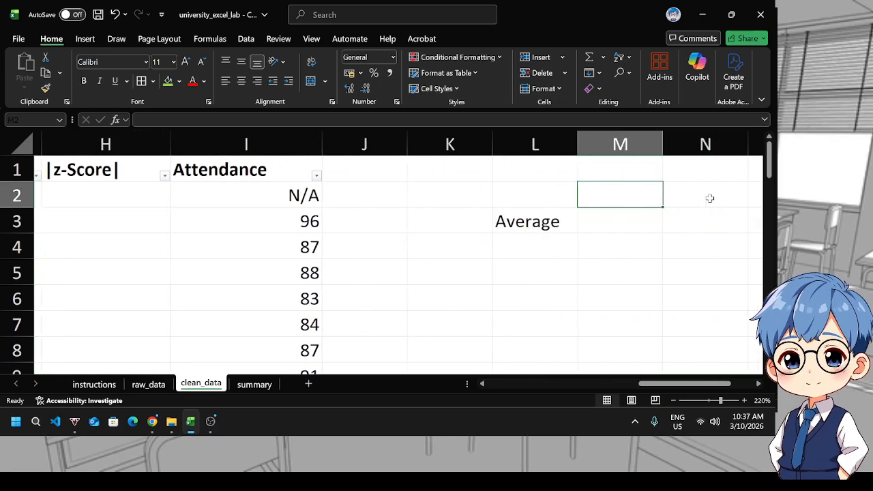
{"action": "key", "text": "Down"}
{"action": "type", "text": "=aver"}
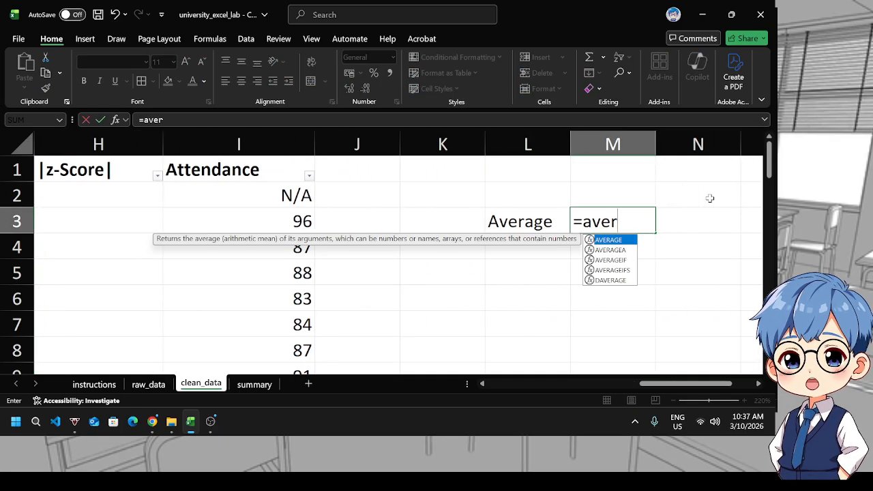
{"action": "key", "text": "Tab"}
{"action": "left_click_drag", "start_coordinate": [664, 384], "coordinate": [579, 384]}
{"action": "left_click", "coordinate": [446, 196]}
{"action": "scroll", "coordinate": [462, 305], "scroll_direction": "down", "scroll_amount": 12}
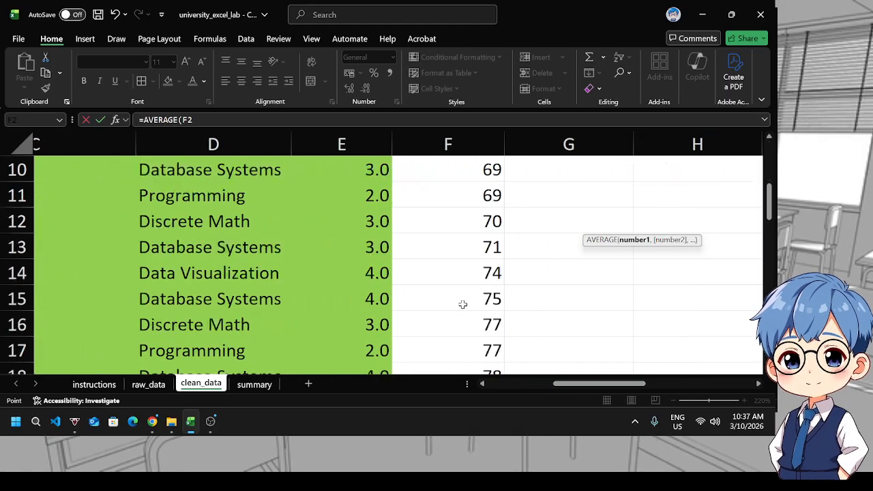
{"action": "left_click", "coordinate": [463, 202], "text": "shift"}
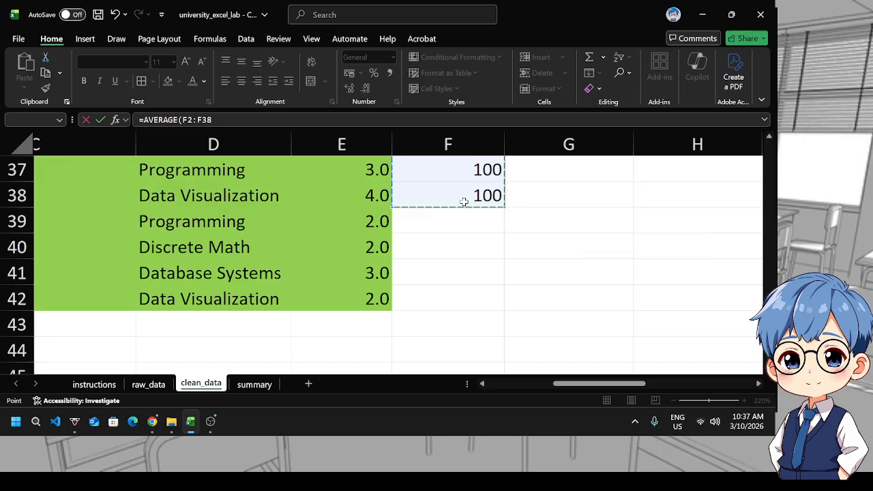
{"action": "type", "text": ")"}
{"action": "key", "text": "Return"}
Copy the average result cell M3
{"action": "scroll", "coordinate": [426, 280], "scroll_direction": "up", "scroll_amount": 1}
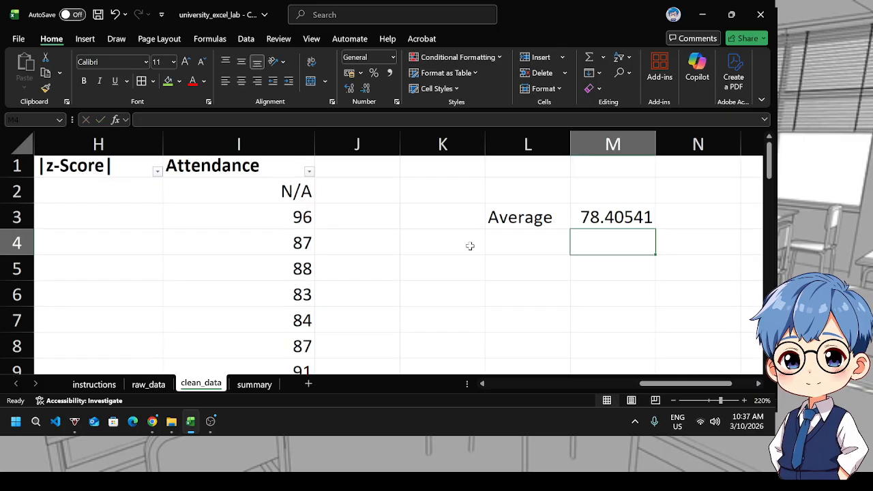
{"action": "key", "text": "Up"}
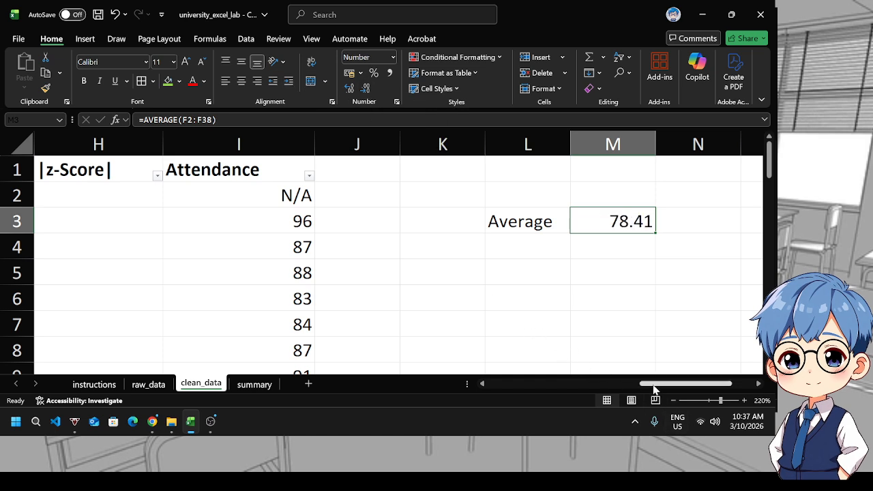
{"action": "left_click_drag", "start_coordinate": [653, 386], "coordinate": [683, 388]}
{"action": "scroll", "coordinate": [413, 302], "scroll_direction": "down", "scroll_amount": 11}
{"action": "scroll", "coordinate": [530, 336], "scroll_direction": "up", "scroll_amount": 2}
{"action": "scroll", "coordinate": [531, 336], "scroll_direction": "up", "scroll_amount": 1}
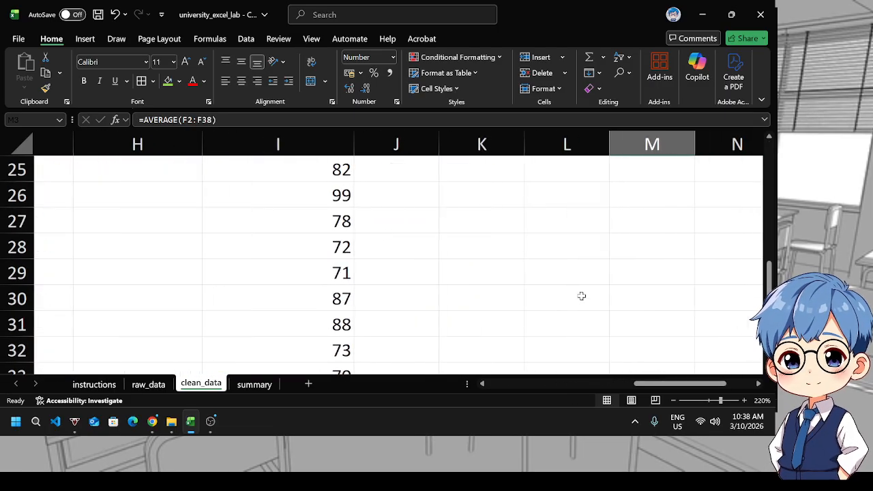
{"action": "scroll", "coordinate": [581, 296], "scroll_direction": "up", "scroll_amount": 8}
{"action": "key", "text": "ctrl+c"}
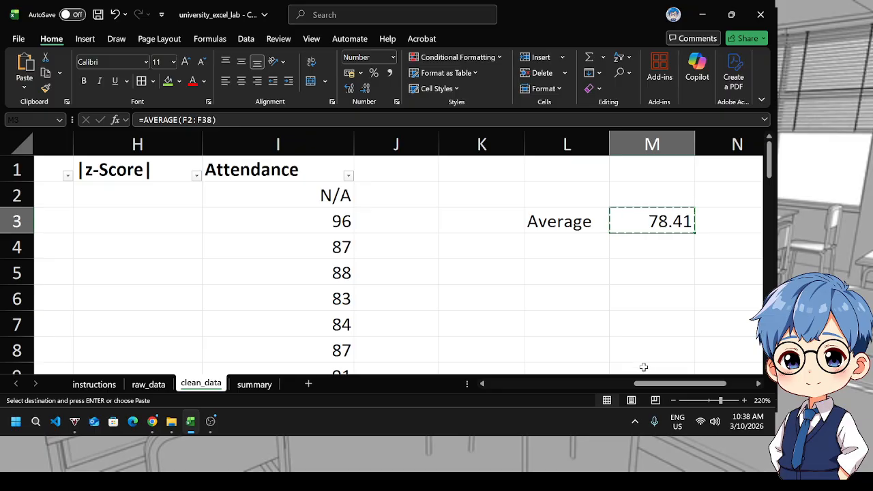
Paste the average as values into the blank Score cells F39 to F42
{"action": "left_click_drag", "start_coordinate": [653, 387], "coordinate": [570, 388]}
{"action": "scroll", "coordinate": [508, 315], "scroll_direction": "down", "scroll_amount": 11}
{"action": "left_click", "coordinate": [481, 294]}
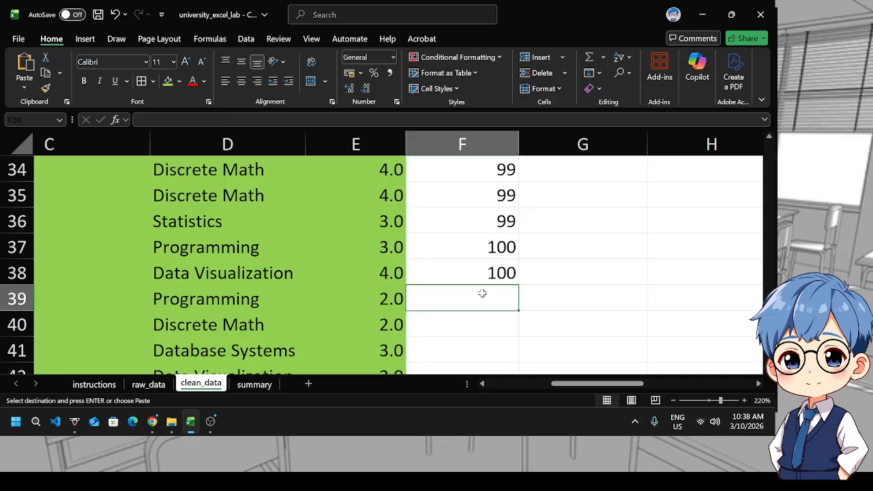
{"action": "scroll", "coordinate": [482, 299], "scroll_direction": "down", "scroll_amount": 1}
{"action": "left_click", "coordinate": [482, 299], "text": "shift"}
{"action": "key", "text": "ctrl+v"}
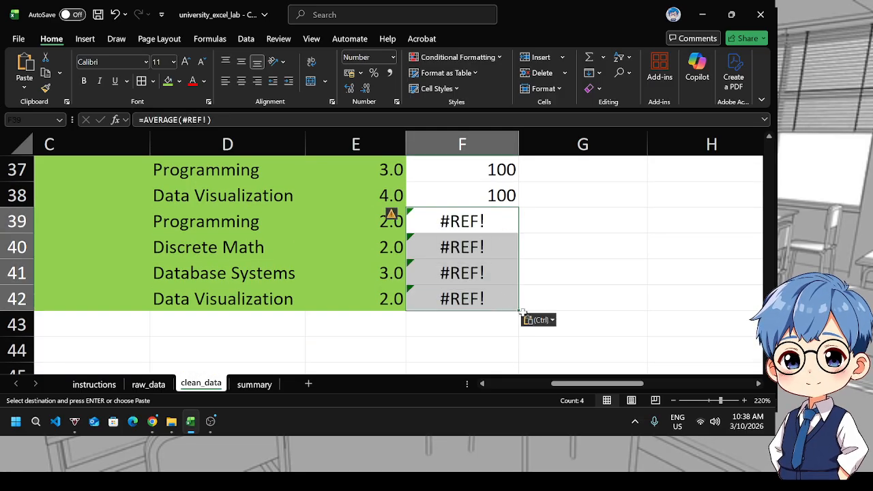
{"action": "left_click", "coordinate": [536, 322]}
{"action": "left_click", "coordinate": [529, 273]}
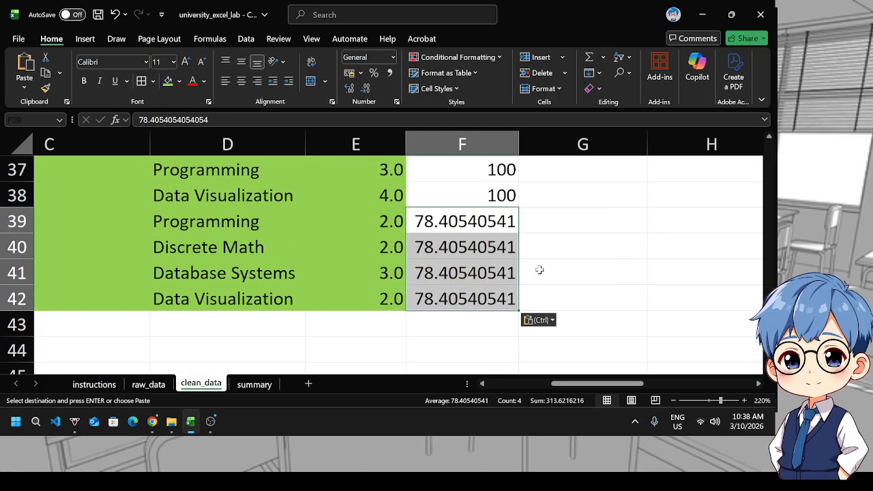
Decrease the decimals of the filled Score cells to two places
{"action": "scroll", "coordinate": [417, 170], "scroll_direction": "up", "scroll_amount": 1}
{"action": "scroll", "coordinate": [417, 169], "scroll_direction": "down", "scroll_amount": 2}
{"action": "left_click", "coordinate": [367, 89]}
{"action": "left_click", "coordinate": [367, 89]}
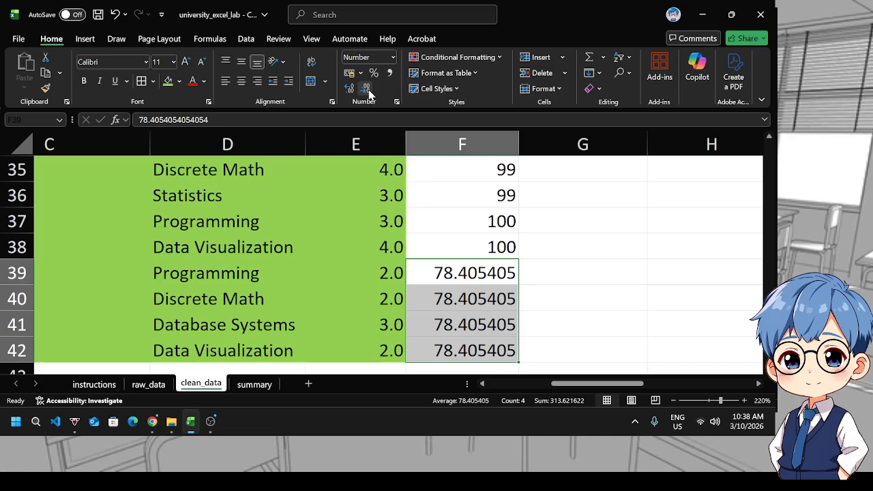
{"action": "left_click", "coordinate": [367, 89]}
{"action": "left_click", "coordinate": [367, 89]}
{"action": "left_click", "coordinate": [367, 91]}
{"action": "scroll", "coordinate": [524, 249], "scroll_direction": "up", "scroll_amount": 2}
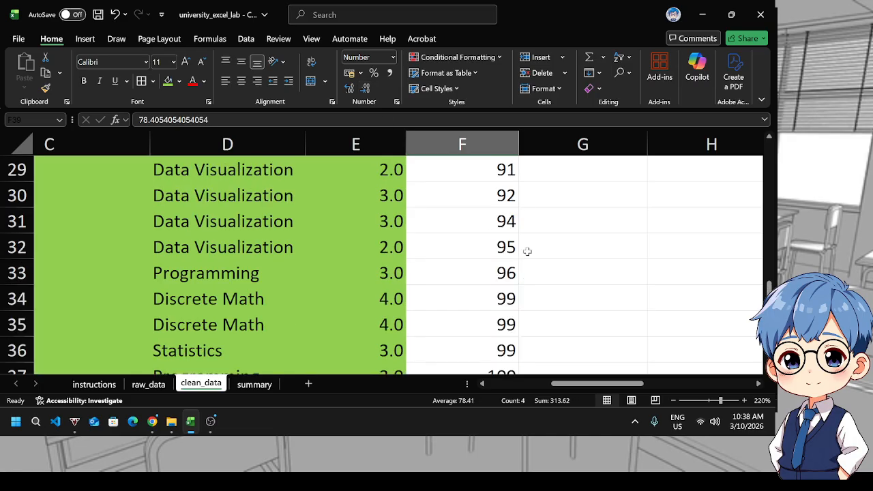
Re-sort the Score column smallest to largest
{"action": "scroll", "coordinate": [511, 272], "scroll_direction": "down", "scroll_amount": 2}
{"action": "scroll", "coordinate": [515, 276], "scroll_direction": "up", "scroll_amount": 7}
{"action": "scroll", "coordinate": [505, 263], "scroll_direction": "up", "scroll_amount": 4}
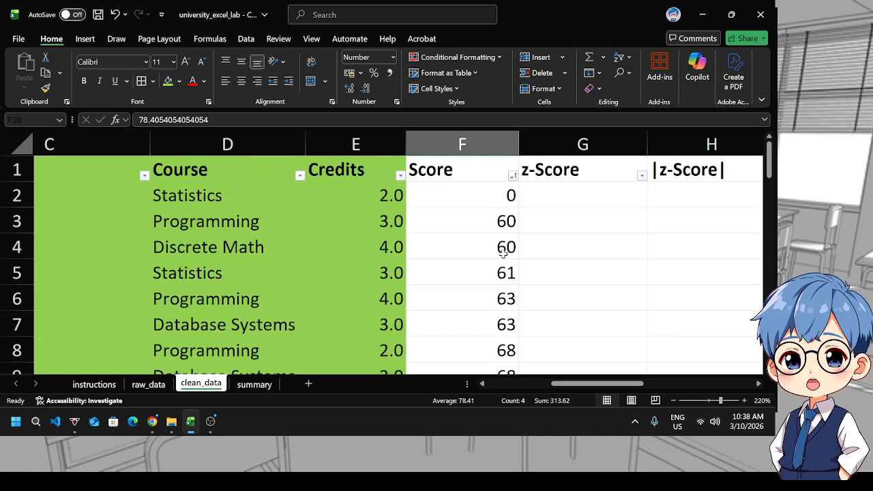
{"action": "left_click", "coordinate": [513, 176]}
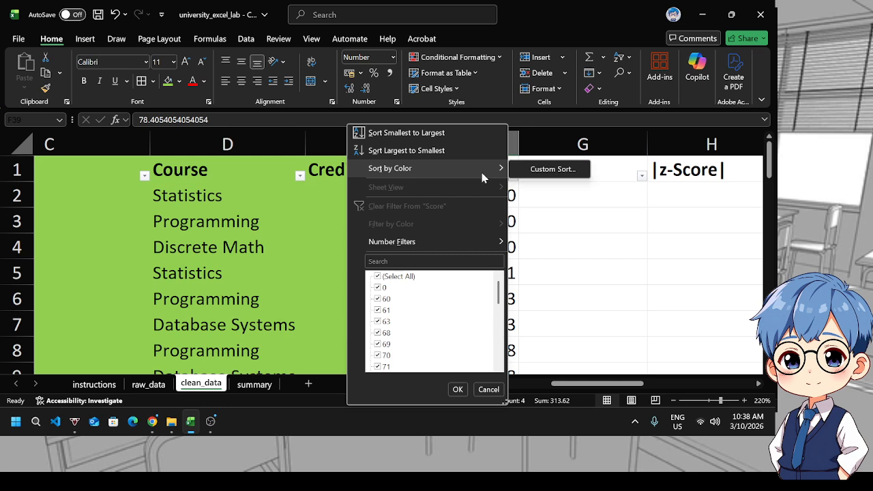
{"action": "left_click", "coordinate": [430, 136]}
{"action": "left_click", "coordinate": [520, 179]}
Review the re-sorted Score column and the average in cell M3
{"action": "scroll", "coordinate": [604, 294], "scroll_direction": "down", "scroll_amount": 8}
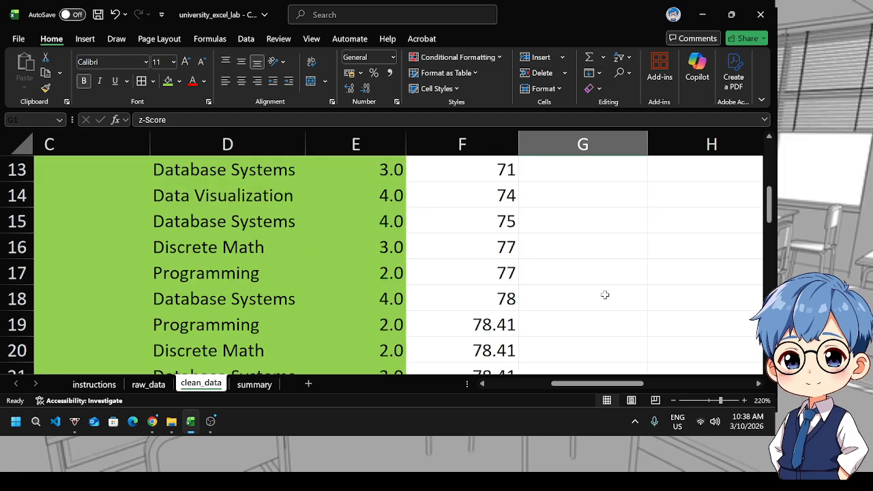
{"action": "scroll", "coordinate": [583, 319], "scroll_direction": "up", "scroll_amount": 1}
{"action": "scroll", "coordinate": [583, 319], "scroll_direction": "up", "scroll_amount": 3}
{"action": "left_click_drag", "start_coordinate": [580, 384], "coordinate": [662, 362]}
{"action": "scroll", "coordinate": [557, 294], "scroll_direction": "up", "scroll_amount": 4}
{"action": "scroll", "coordinate": [557, 295], "scroll_direction": "up", "scroll_amount": 1}
{"action": "left_click", "coordinate": [665, 217]}
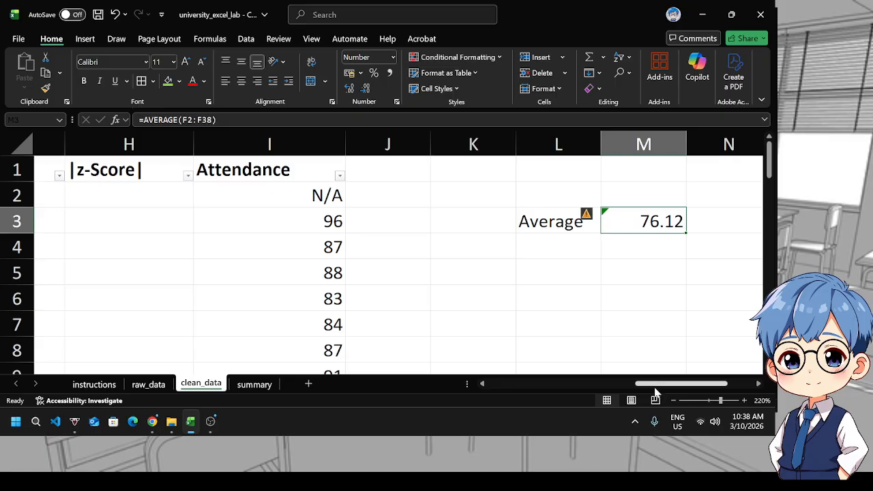
Extend the average formula in M3 to cover the Score range F2:F42
{"action": "left_click_drag", "start_coordinate": [655, 392], "coordinate": [585, 384]}
{"action": "scroll", "coordinate": [503, 333], "scroll_direction": "down", "scroll_amount": 3}
{"action": "scroll", "coordinate": [479, 292], "scroll_direction": "up", "scroll_amount": 3}
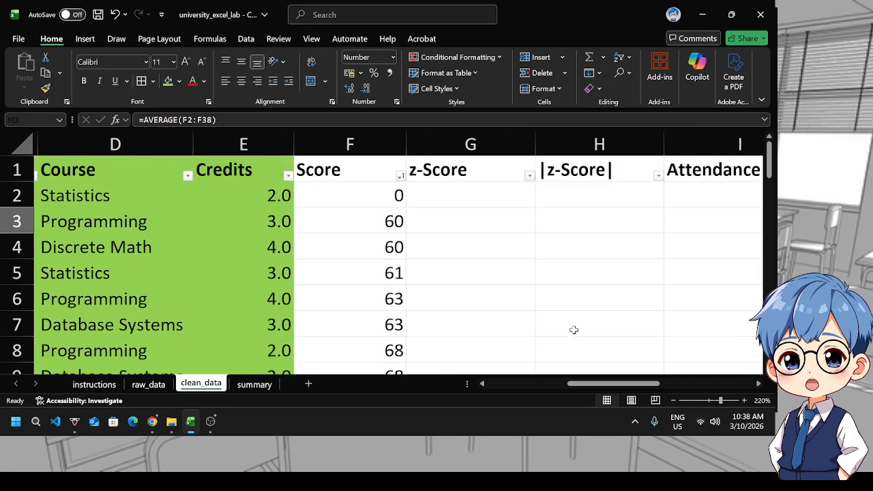
{"action": "left_click_drag", "start_coordinate": [606, 385], "coordinate": [655, 390]}
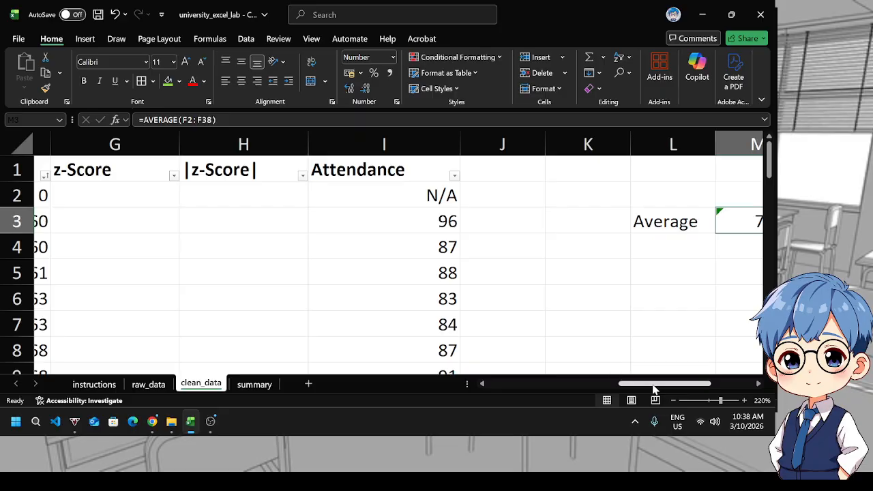
{"action": "double_click", "coordinate": [736, 224]}
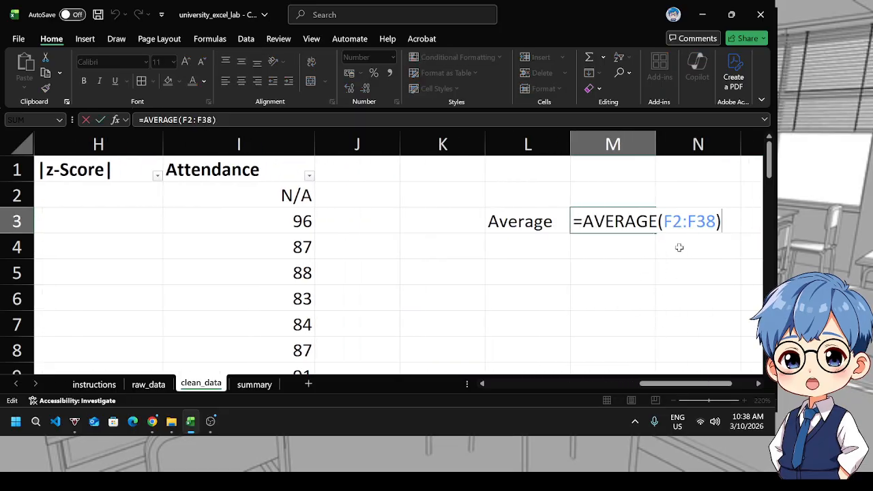
{"action": "left_click", "coordinate": [710, 222]}
{"action": "left_click_drag", "start_coordinate": [653, 390], "coordinate": [582, 387]}
{"action": "scroll", "coordinate": [303, 290], "scroll_direction": "down", "scroll_amount": 4}
{"action": "scroll", "coordinate": [303, 290], "scroll_direction": "down", "scroll_amount": 7}
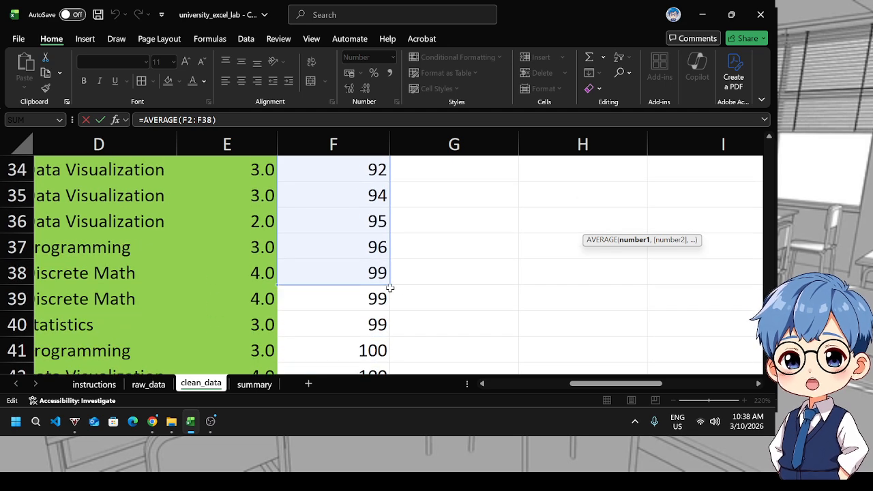
{"action": "left_click_drag", "start_coordinate": [390, 283], "coordinate": [364, 271]}
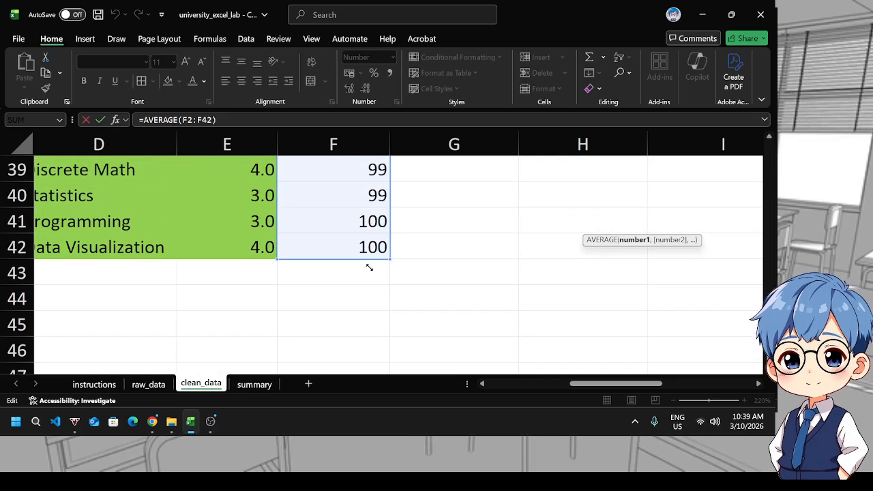
{"action": "key", "text": "Return"}
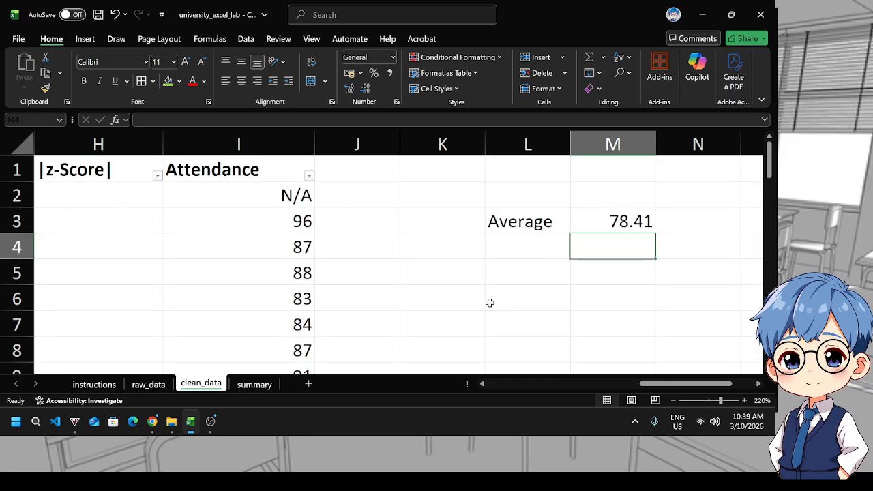
Review the filled Score cells in the sorted Score column after the average update
{"action": "left_click", "coordinate": [633, 223]}
{"action": "left_click_drag", "start_coordinate": [656, 383], "coordinate": [564, 383]}
{"action": "scroll", "coordinate": [517, 316], "scroll_direction": "down", "scroll_amount": 7}
{"action": "scroll", "coordinate": [516, 316], "scroll_direction": "up", "scroll_amount": 2}
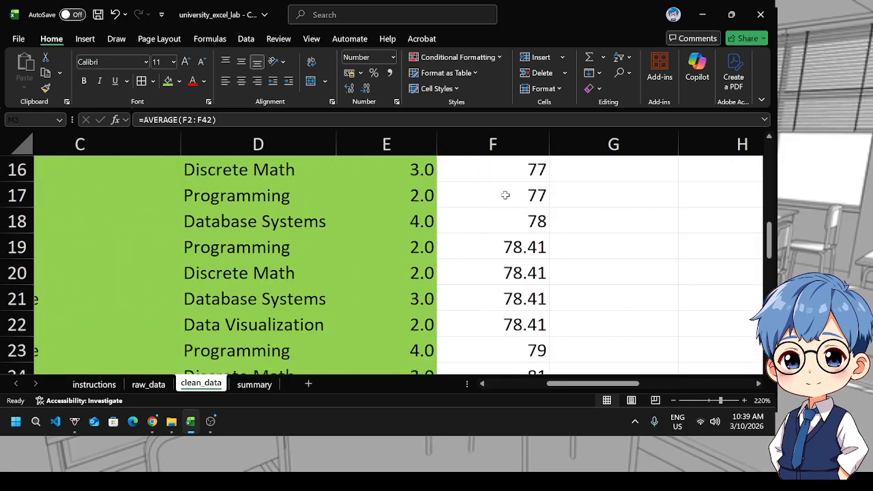
{"action": "left_click_drag", "start_coordinate": [501, 237], "coordinate": [505, 314]}
{"action": "left_click", "coordinate": [600, 257]}
{"action": "scroll", "coordinate": [601, 259], "scroll_direction": "up", "scroll_amount": 5}
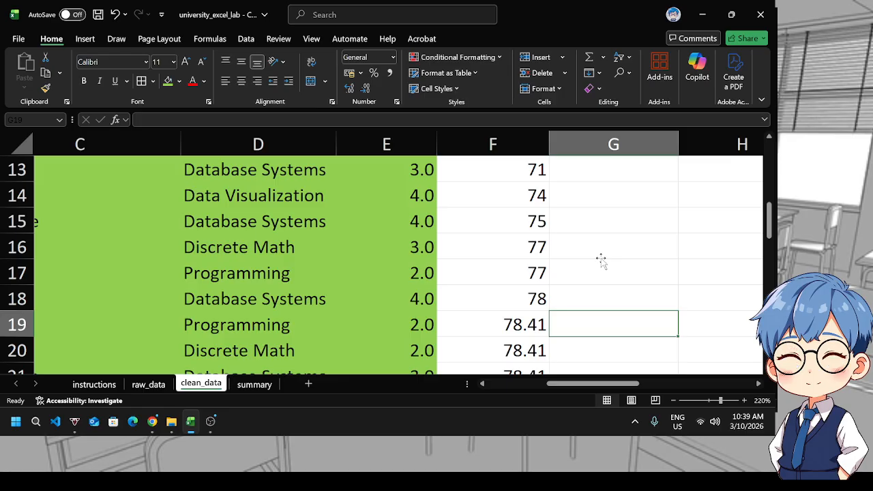
Sort the table by StudentID from A to Z
{"action": "left_click_drag", "start_coordinate": [581, 383], "coordinate": [522, 383]}
{"action": "left_click", "coordinate": [158, 175]}
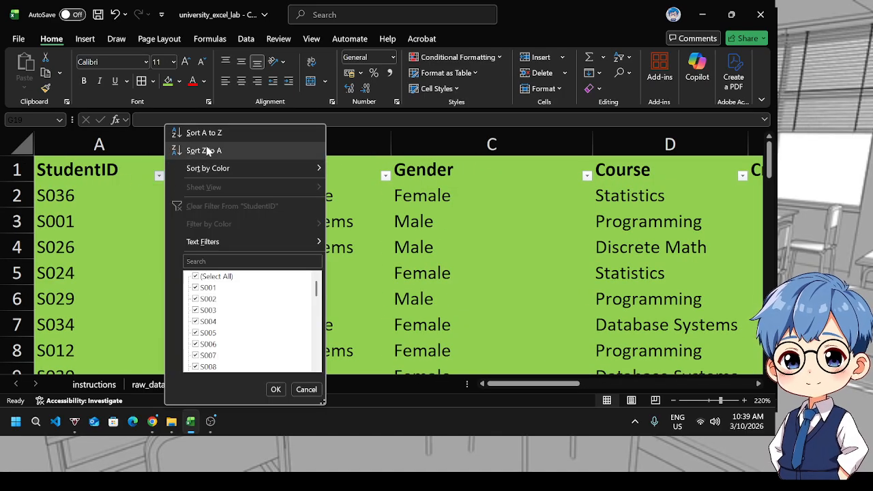
{"action": "left_click", "coordinate": [207, 131]}
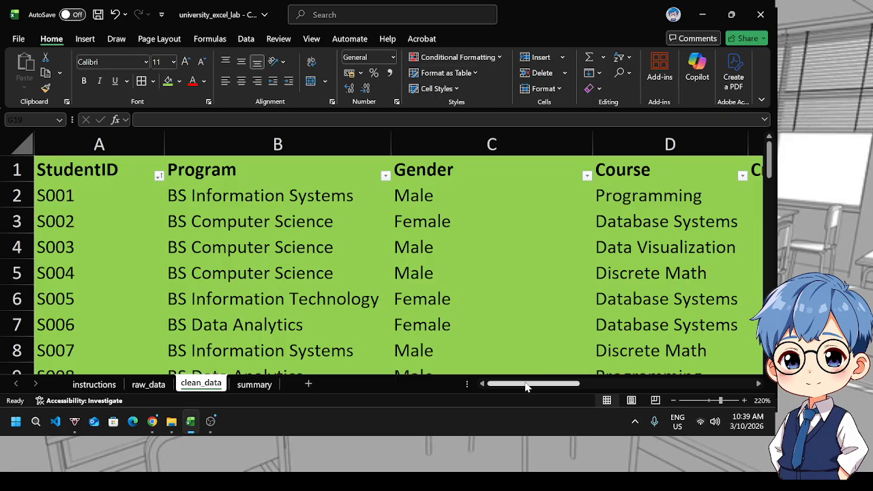
Select the Score column F1 to F42 and give it the same green fill as the other columns
{"action": "left_click_drag", "start_coordinate": [526, 386], "coordinate": [612, 377]}
{"action": "scroll", "coordinate": [474, 279], "scroll_direction": "down", "scroll_amount": 1}
{"action": "scroll", "coordinate": [473, 279], "scroll_direction": "up", "scroll_amount": 1}
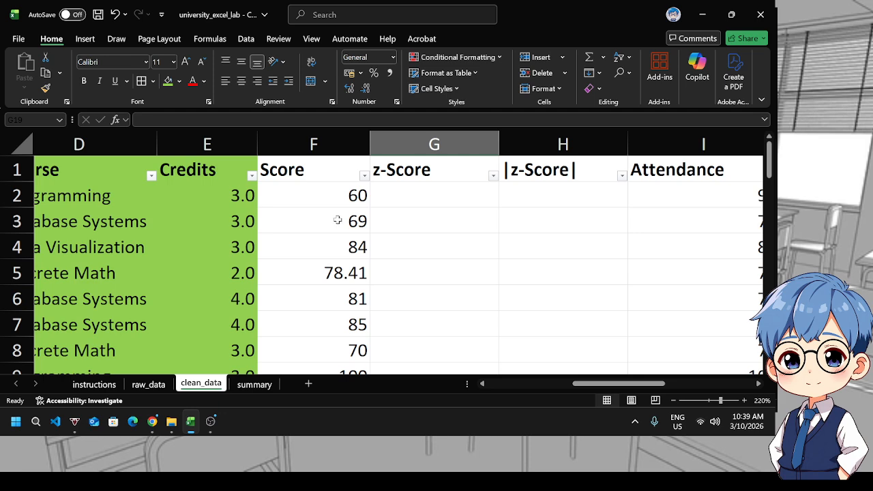
{"action": "left_click", "coordinate": [326, 180]}
{"action": "scroll", "coordinate": [323, 261], "scroll_direction": "down", "scroll_amount": 2}
{"action": "scroll", "coordinate": [323, 262], "scroll_direction": "down", "scroll_amount": 8}
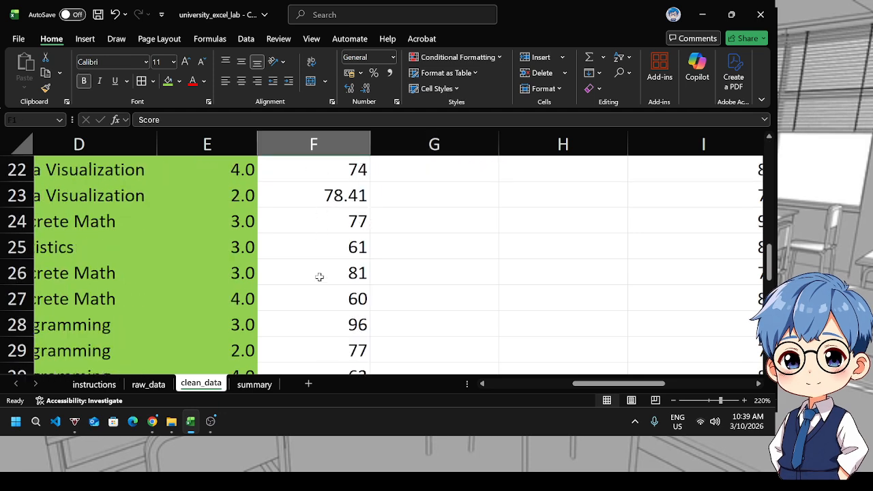
{"action": "scroll", "coordinate": [355, 289], "scroll_direction": "down", "scroll_amount": 3}
{"action": "left_click", "coordinate": [339, 219], "text": "shift"}
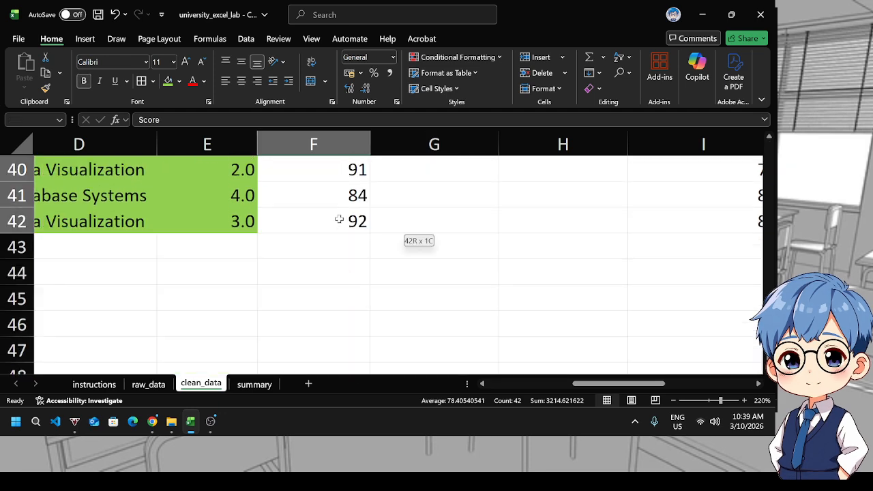
{"action": "left_click", "coordinate": [169, 86]}
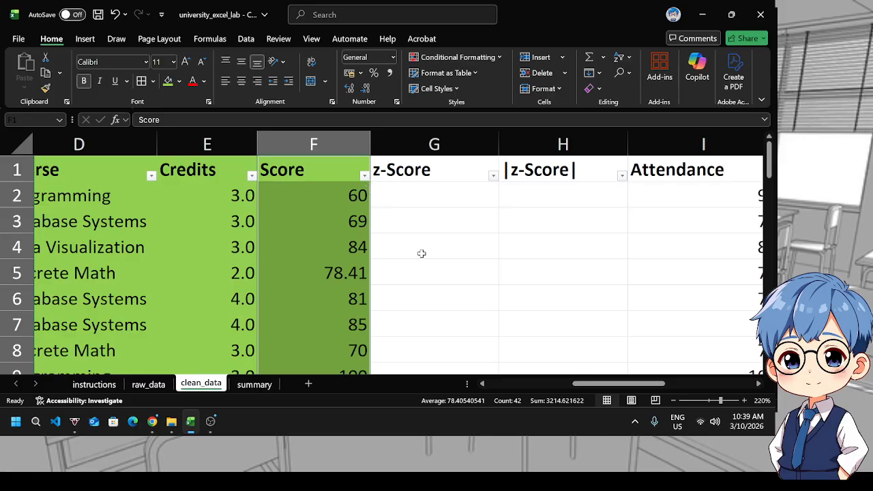
Turn off the filter buttons on the clean_data header row
{"action": "left_click_drag", "start_coordinate": [613, 387], "coordinate": [572, 375]}
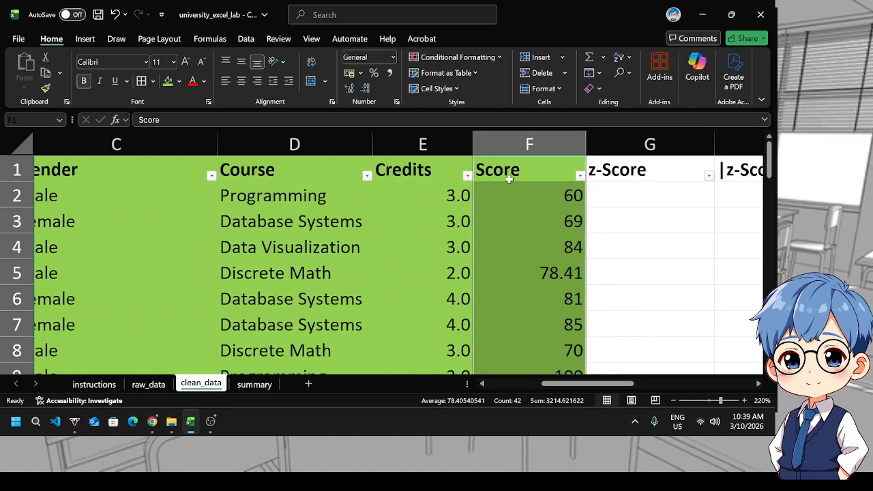
{"action": "left_click", "coordinate": [510, 172]}
{"action": "left_click", "coordinate": [618, 59]}
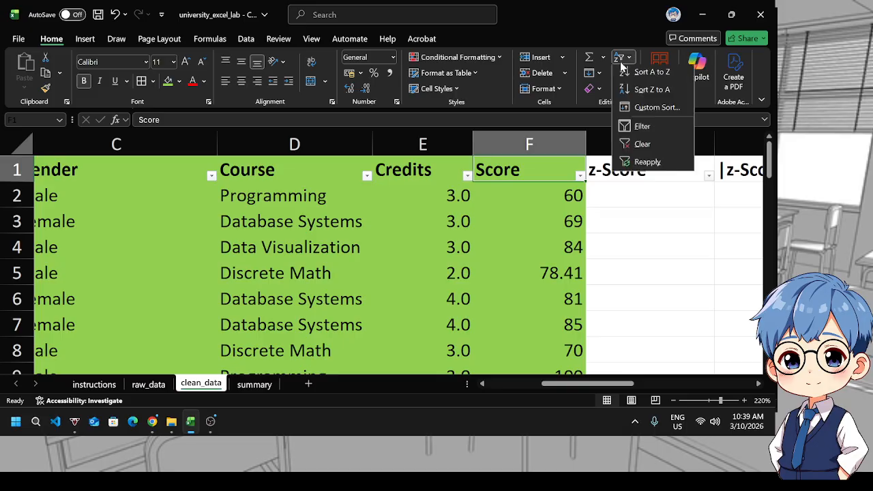
{"action": "left_click", "coordinate": [644, 126]}
{"action": "left_click", "coordinate": [634, 231]}
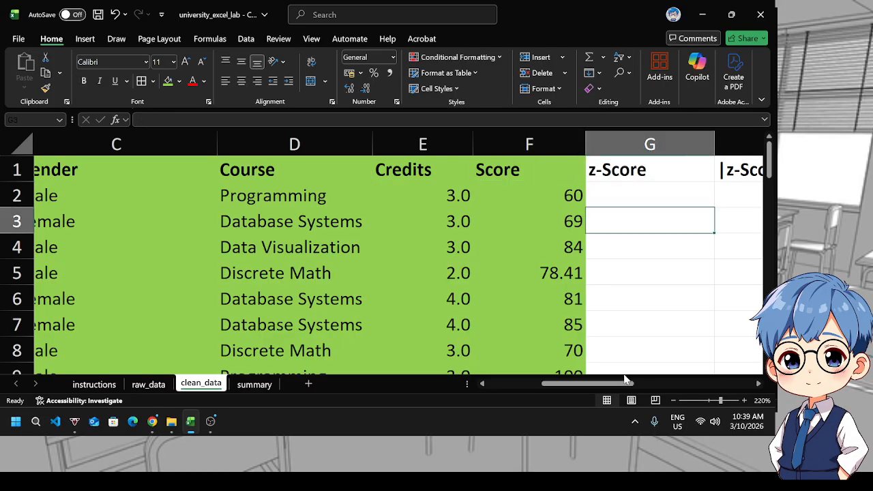
Review the Score and Attendance cleaning instructions and the raw_data sheet
{"action": "left_click_drag", "start_coordinate": [617, 384], "coordinate": [670, 383]}
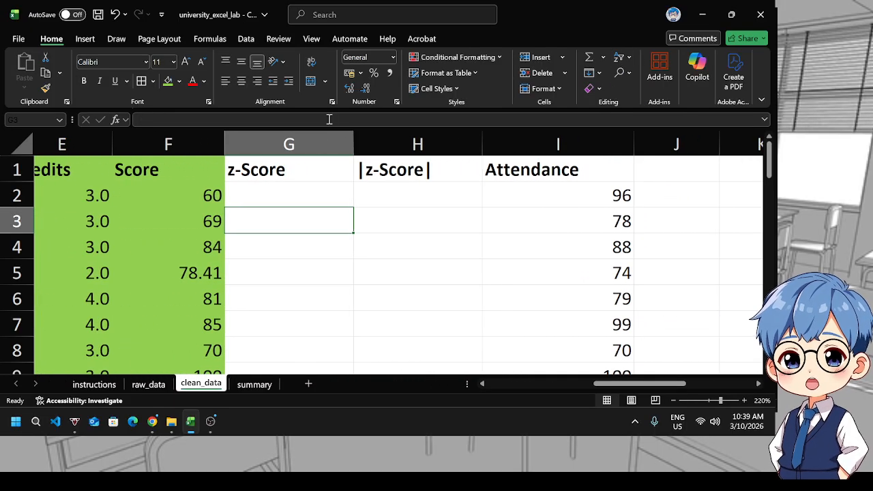
{"action": "scroll", "coordinate": [563, 315], "scroll_direction": "down", "scroll_amount": 2}
{"action": "scroll", "coordinate": [567, 321], "scroll_direction": "up", "scroll_amount": 2}
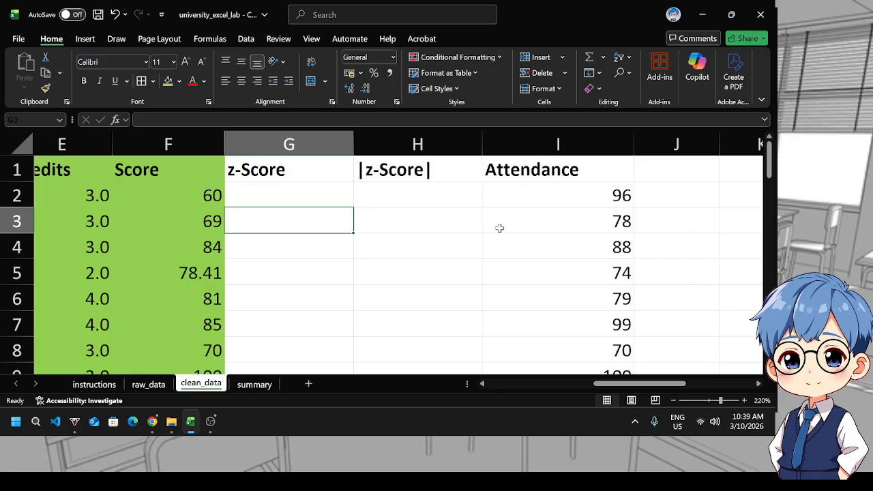
{"action": "left_click", "coordinate": [537, 167]}
{"action": "left_click", "coordinate": [95, 384]}
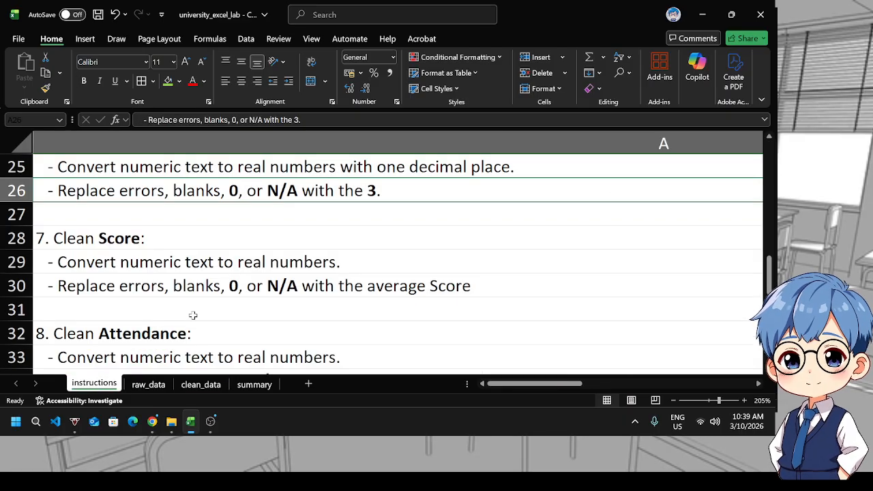
{"action": "scroll", "coordinate": [193, 315], "scroll_direction": "down", "scroll_amount": 1}
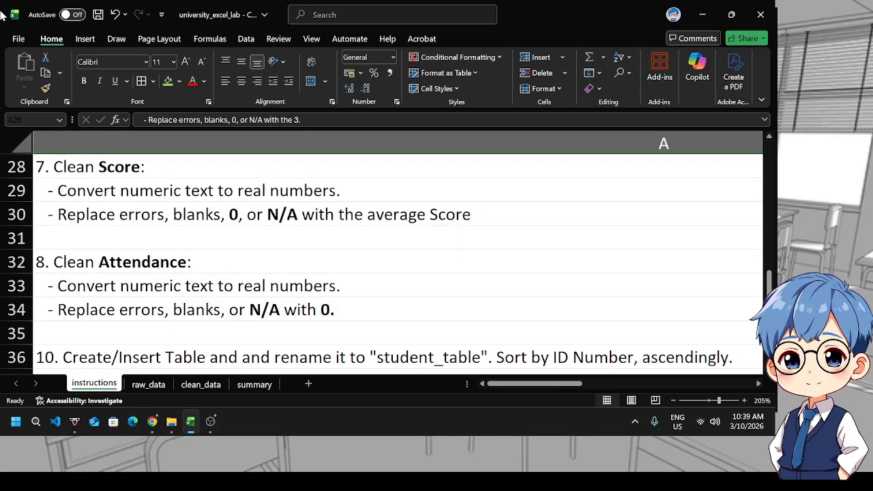
{"action": "left_click", "coordinate": [84, 39]}
{"action": "left_click", "coordinate": [116, 38]}
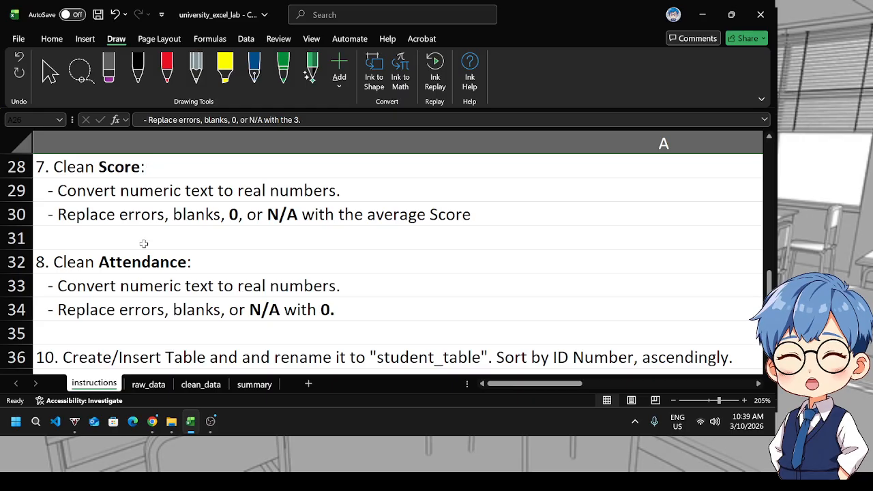
{"action": "scroll", "coordinate": [153, 273], "scroll_direction": "down", "scroll_amount": 1}
{"action": "scroll", "coordinate": [152, 273], "scroll_direction": "up", "scroll_amount": 1}
{"action": "left_click", "coordinate": [209, 307]}
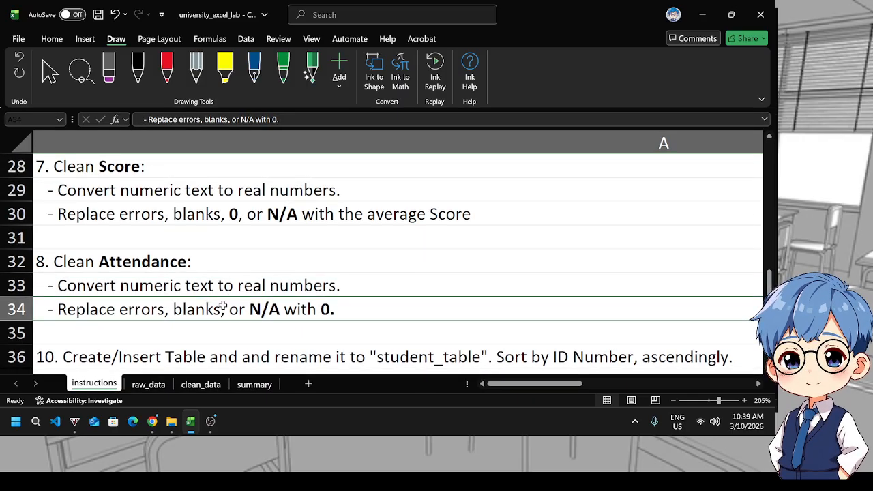
{"action": "left_click", "coordinate": [154, 387]}
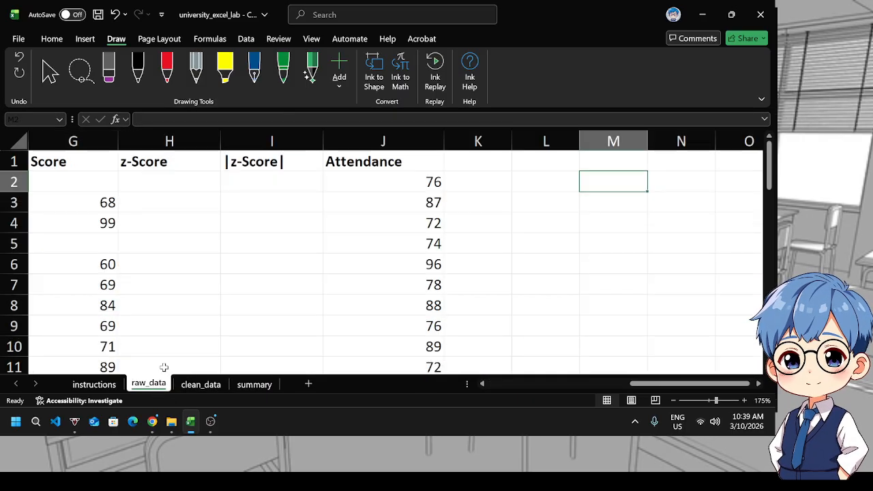
{"action": "left_click_drag", "start_coordinate": [632, 385], "coordinate": [529, 387]}
{"action": "left_click", "coordinate": [200, 384]}
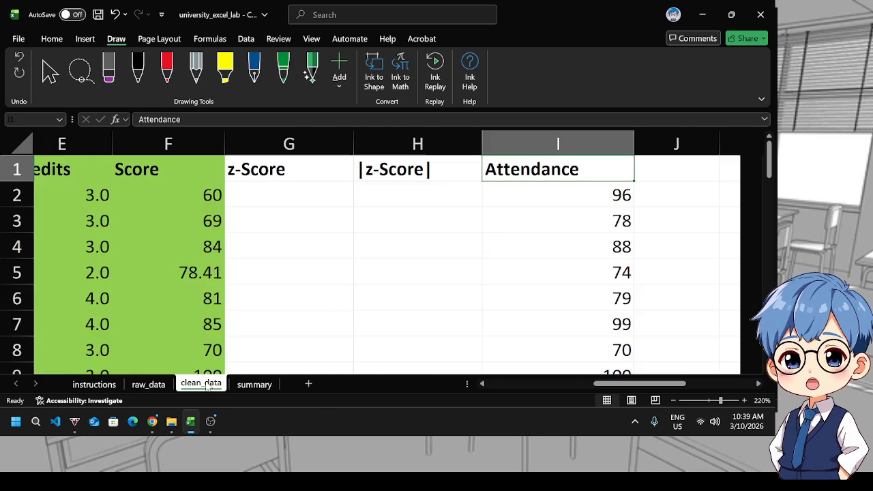
Copy the average Score from F5 into the zero Score cell F37
{"action": "left_click", "coordinate": [185, 271]}
{"action": "scroll", "coordinate": [203, 305], "scroll_direction": "down", "scroll_amount": 1}
{"action": "key", "text": "ctrl+c"}
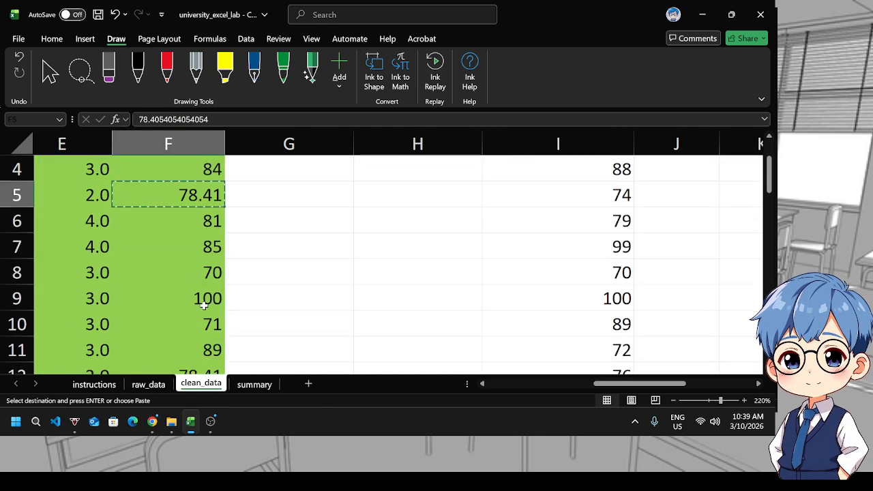
{"action": "scroll", "coordinate": [203, 305], "scroll_direction": "down", "scroll_amount": 12}
{"action": "scroll", "coordinate": [203, 280], "scroll_direction": "up", "scroll_amount": 3}
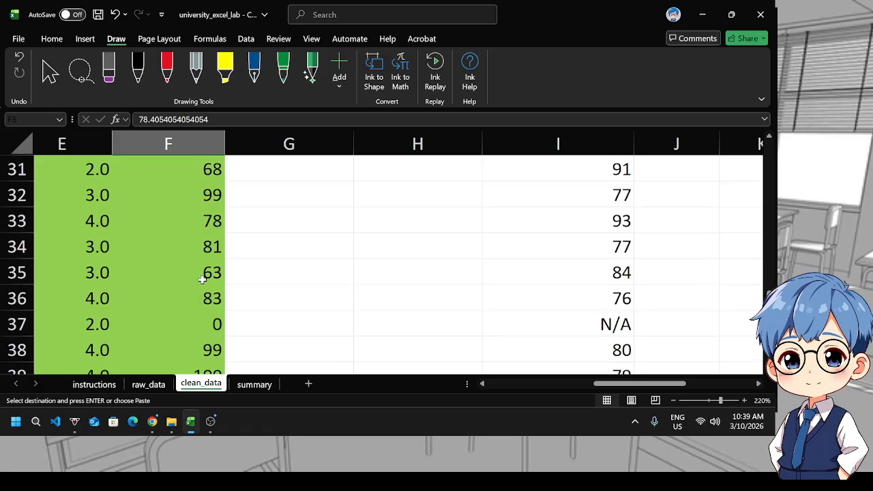
{"action": "left_click", "coordinate": [199, 332]}
{"action": "key", "text": "ctrl+v"}
{"action": "left_click", "coordinate": [379, 293]}
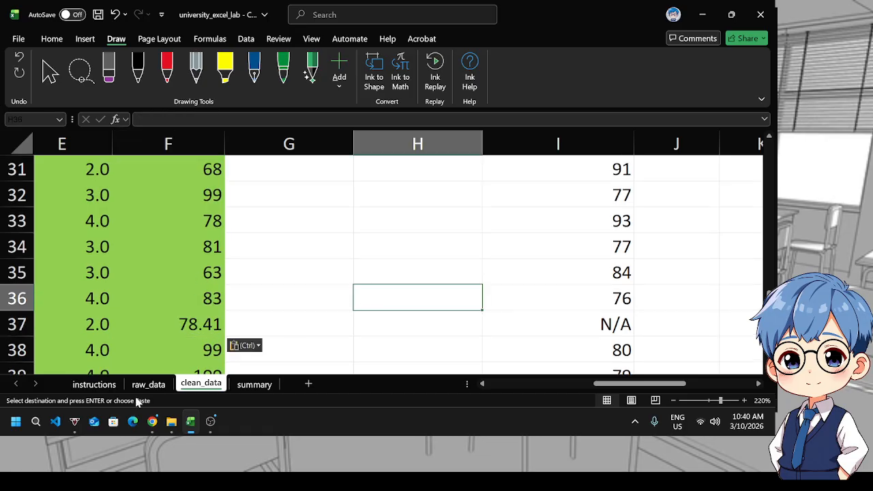
Re-check the Score cleaning instruction against the raw_data and clean_data sheets
{"action": "left_click", "coordinate": [148, 384]}
{"action": "left_click", "coordinate": [94, 385]}
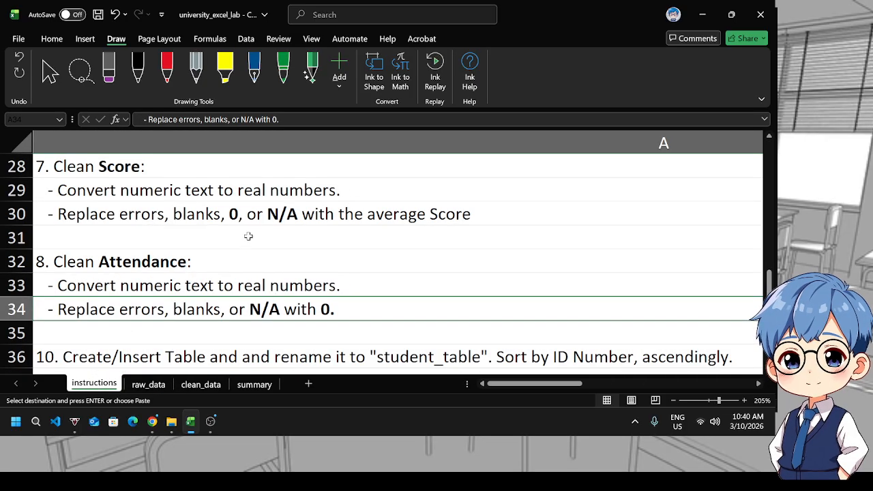
{"action": "left_click", "coordinate": [146, 220]}
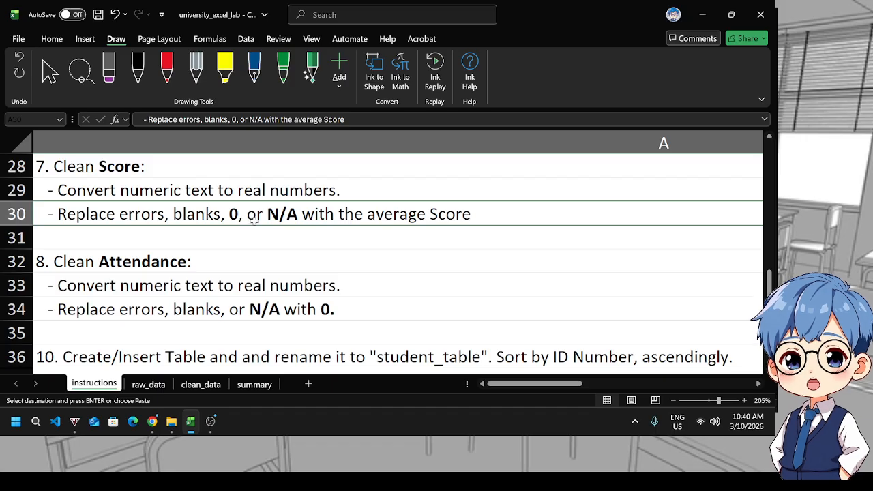
{"action": "left_click", "coordinate": [158, 386]}
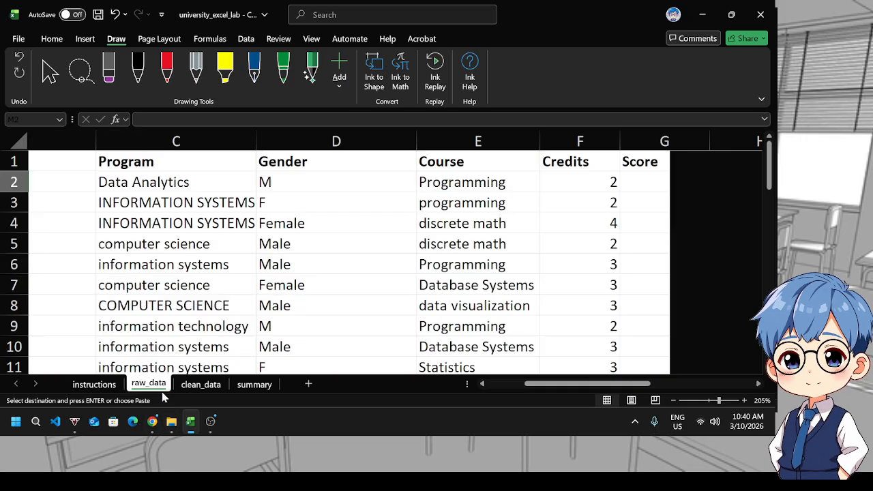
{"action": "left_click", "coordinate": [201, 384]}
{"action": "scroll", "coordinate": [286, 302], "scroll_direction": "up", "scroll_amount": 1}
{"action": "scroll", "coordinate": [287, 302], "scroll_direction": "up", "scroll_amount": 9}
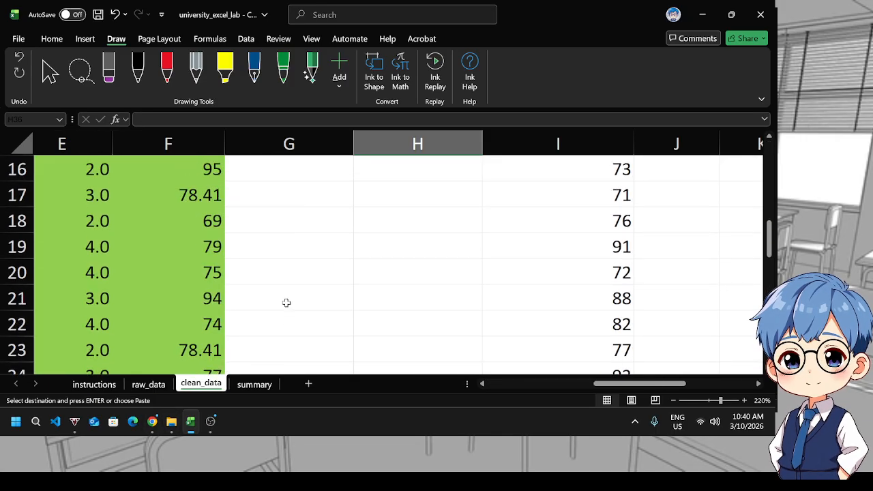
{"action": "left_click", "coordinate": [287, 302]}
{"action": "key", "text": "Escape"}
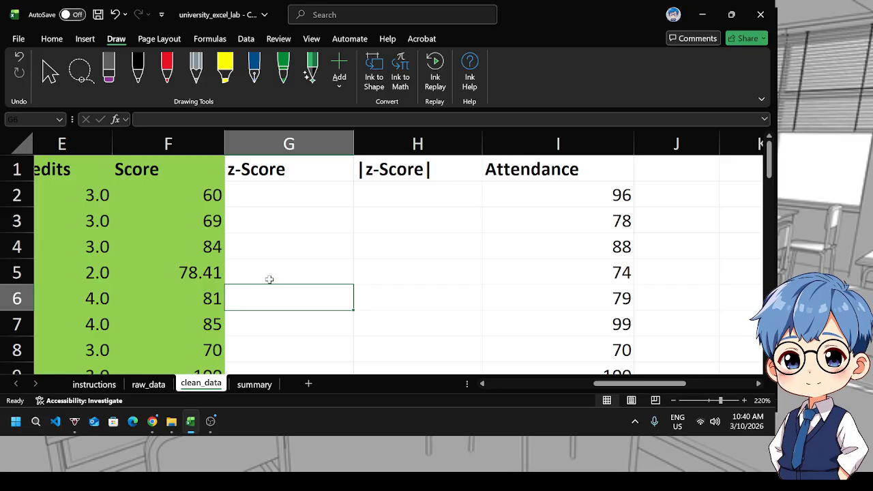
{"action": "left_click", "coordinate": [374, 265]}
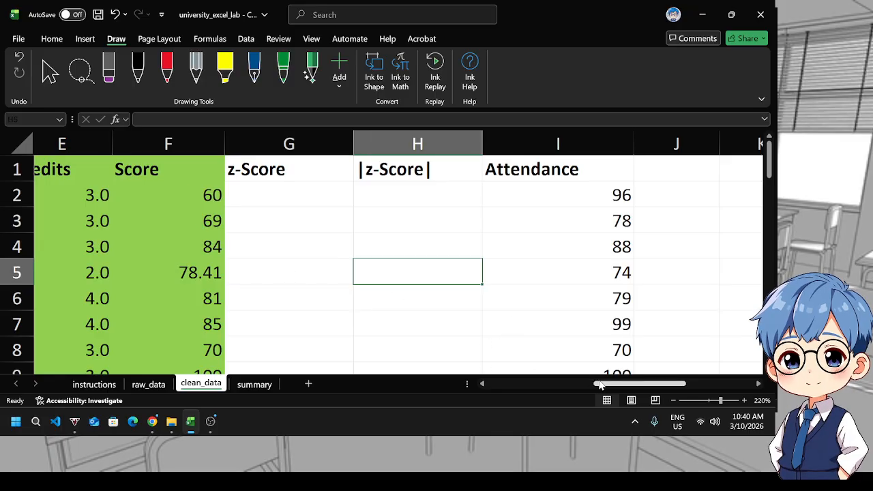
{"action": "left_click_drag", "start_coordinate": [599, 385], "coordinate": [568, 370]}
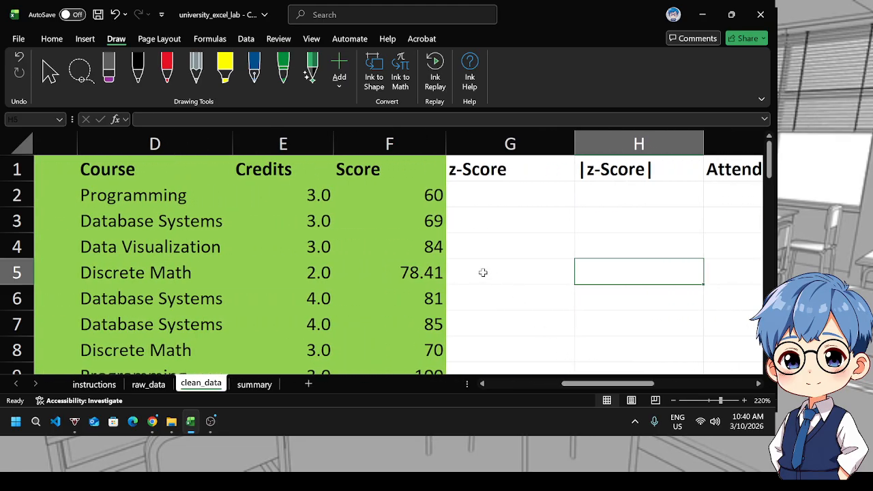
Undo the average Score pasted into cell F37 on clean_data
{"action": "left_click", "coordinate": [483, 273]}
{"action": "scroll", "coordinate": [482, 271], "scroll_direction": "down", "scroll_amount": 3}
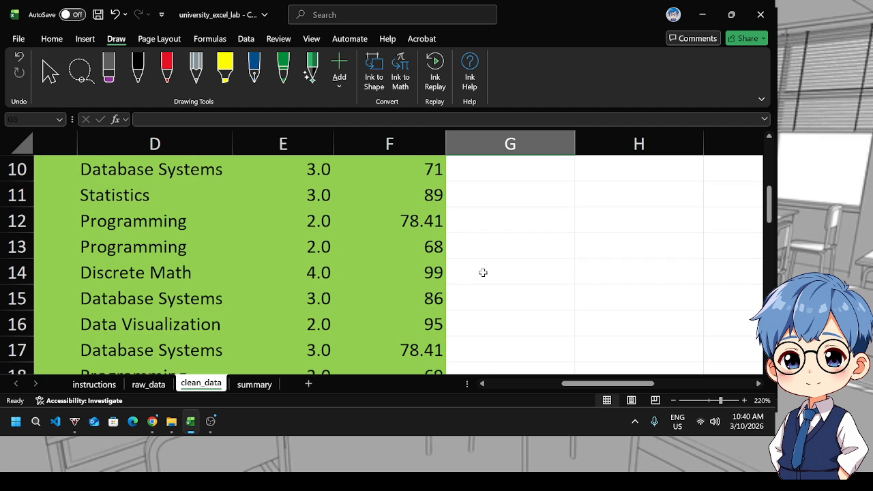
{"action": "key", "text": "ctrl+z"}
Edit the Score instruction in row 30 of instructions to read "- Replace errors, blanks, or N/A with the average Score"
{"action": "left_click", "coordinate": [95, 384]}
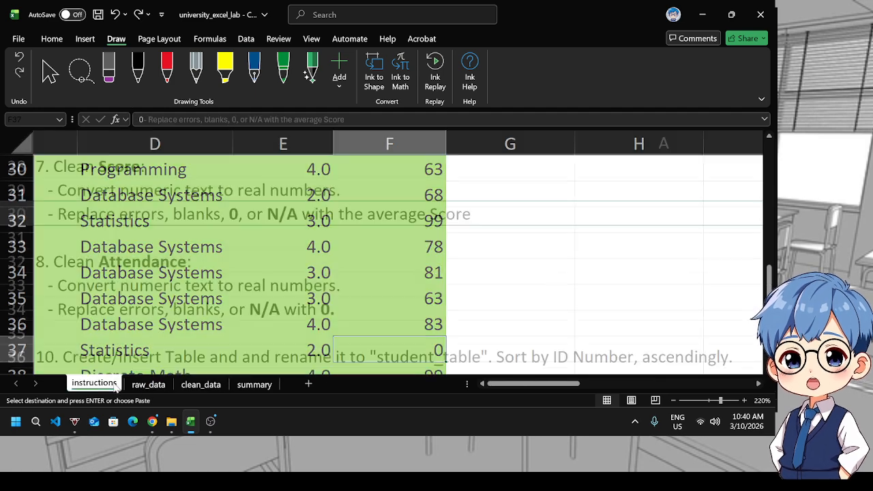
{"action": "double_click", "coordinate": [240, 217]}
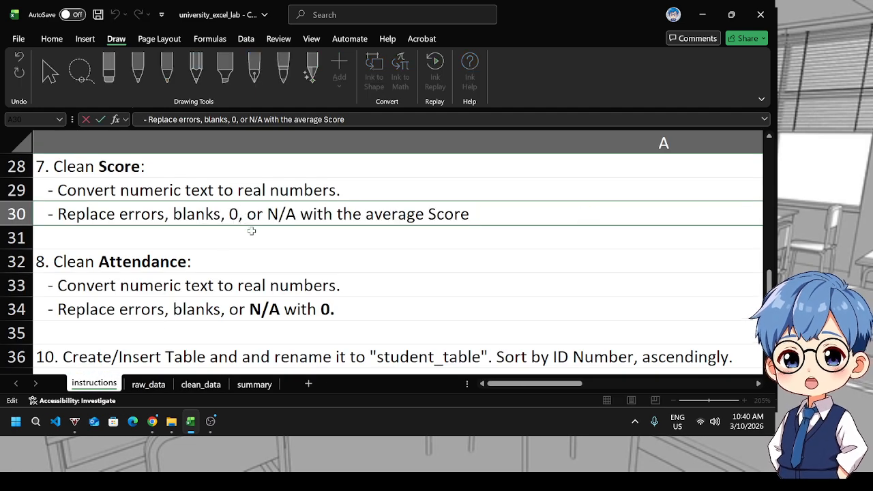
{"action": "key", "text": "BackSpace"}
{"action": "key", "text": "BackSpace"}
{"action": "key", "text": "BackSpace"}
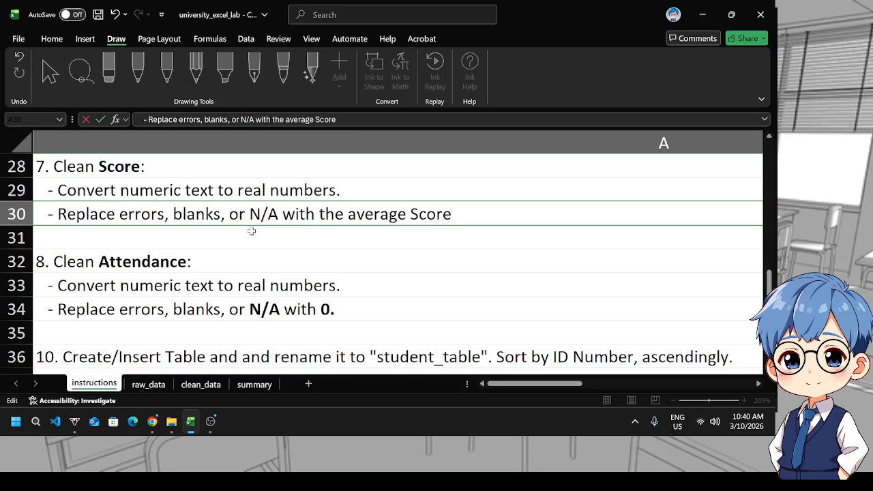
{"action": "key", "text": "Return"}
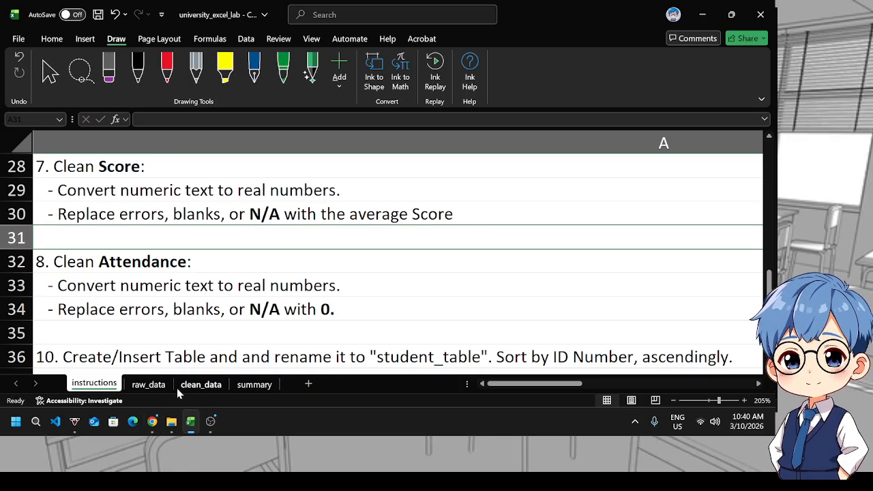
Examine the raw_data sheet and the Attendance column values in clean_data
{"action": "left_click", "coordinate": [149, 385]}
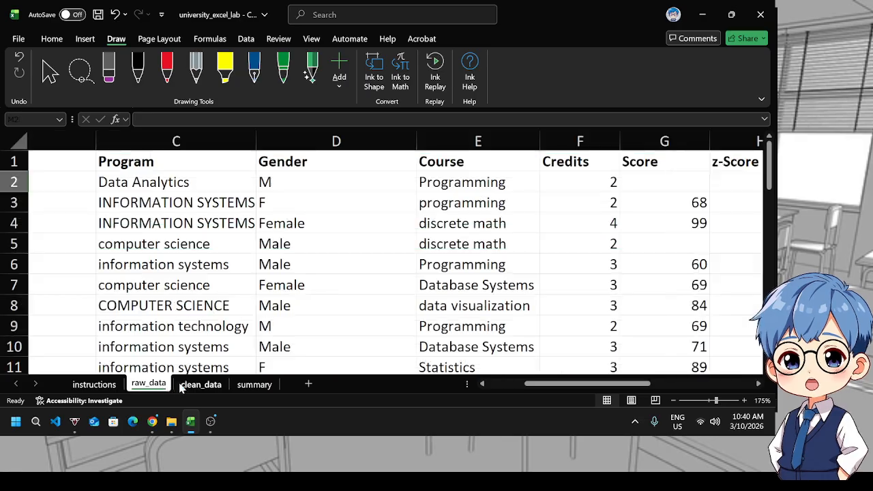
{"action": "left_click", "coordinate": [202, 386]}
{"action": "scroll", "coordinate": [473, 309], "scroll_direction": "down", "scroll_amount": 1}
{"action": "left_click", "coordinate": [487, 300]}
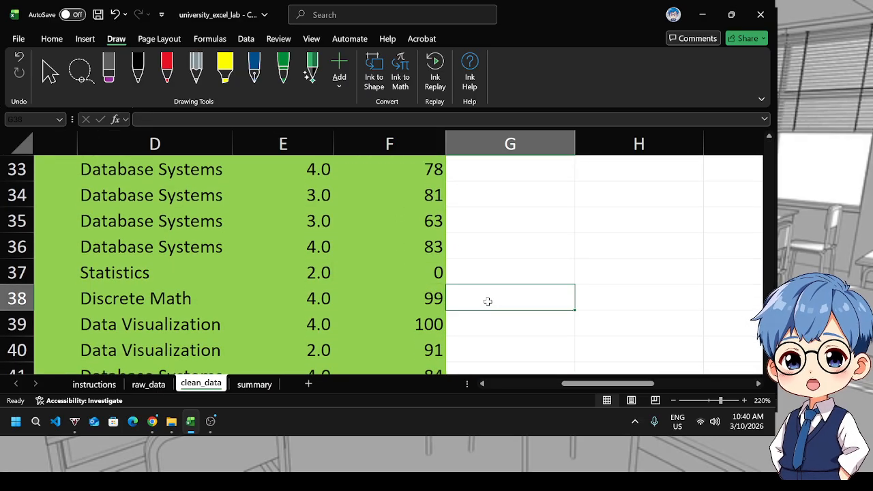
{"action": "scroll", "coordinate": [486, 303], "scroll_direction": "up", "scroll_amount": 3}
{"action": "scroll", "coordinate": [486, 303], "scroll_direction": "up", "scroll_amount": 8}
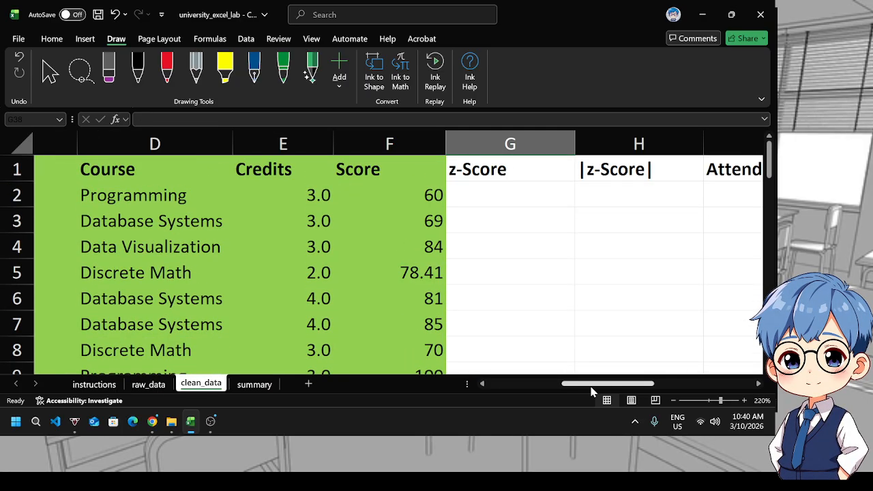
{"action": "left_click_drag", "start_coordinate": [592, 391], "coordinate": [663, 390]}
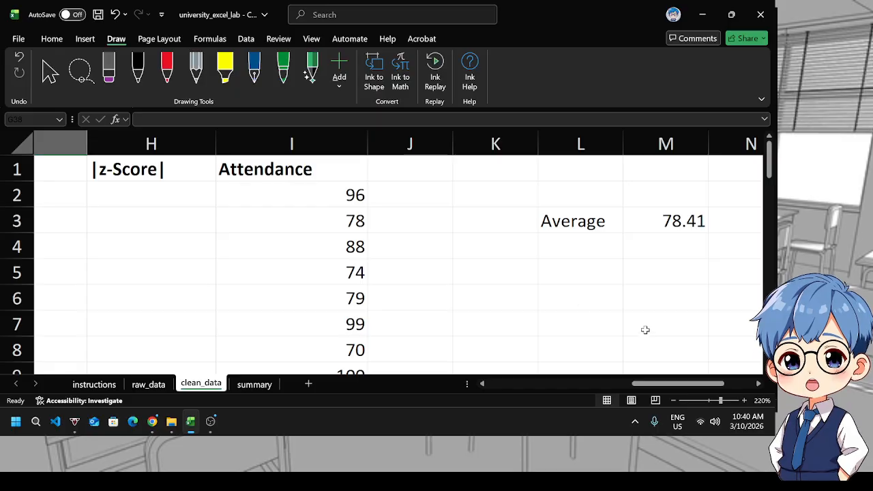
{"action": "scroll", "coordinate": [339, 259], "scroll_direction": "down", "scroll_amount": 10}
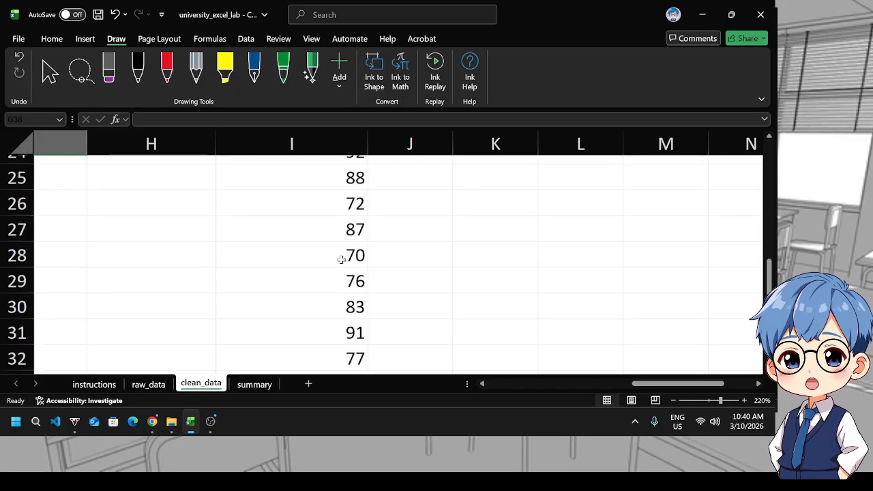
{"action": "left_click", "coordinate": [339, 325]}
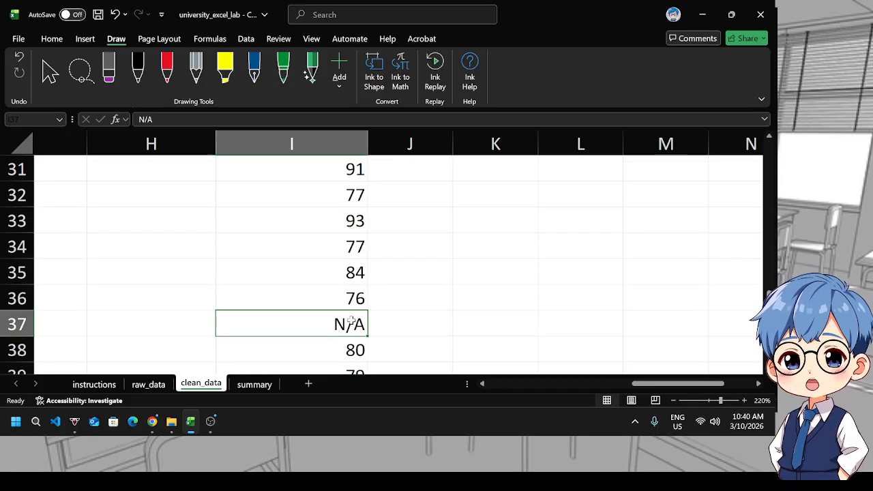
{"action": "left_click", "coordinate": [444, 298]}
{"action": "scroll", "coordinate": [426, 298], "scroll_direction": "up", "scroll_amount": 6}
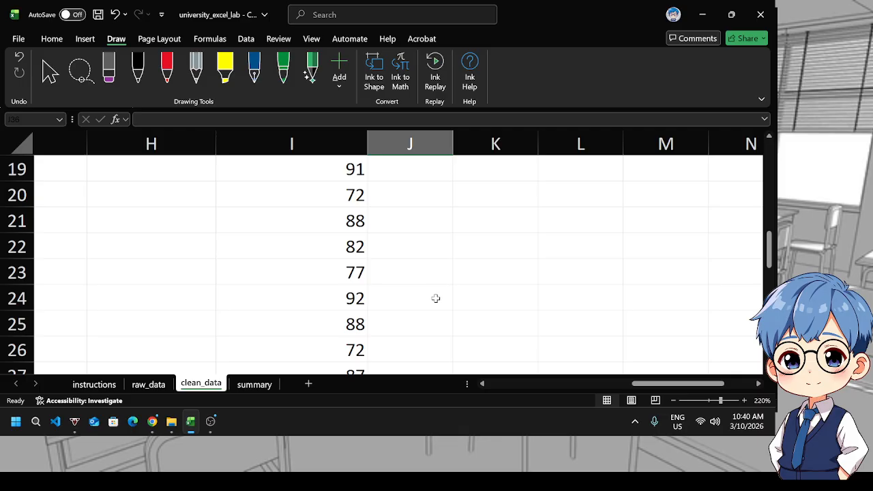
{"action": "scroll", "coordinate": [426, 298], "scroll_direction": "up", "scroll_amount": 4}
{"action": "scroll", "coordinate": [423, 298], "scroll_direction": "down", "scroll_amount": 10}
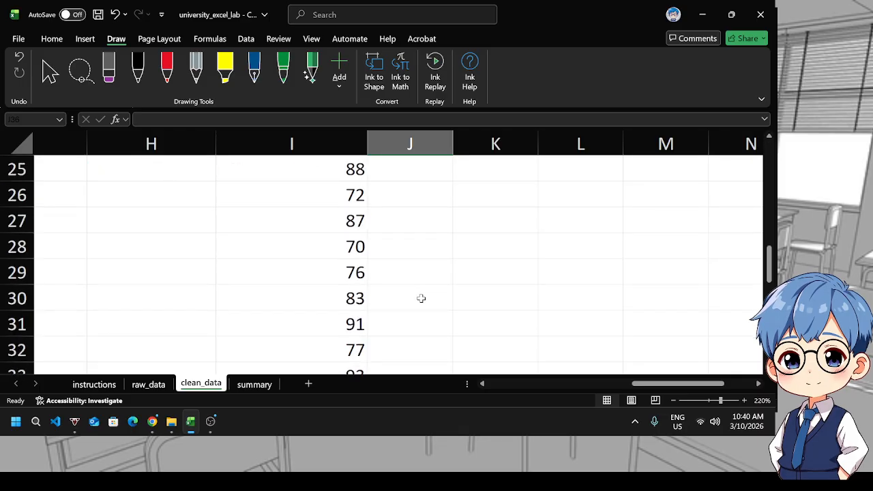
{"action": "scroll", "coordinate": [420, 298], "scroll_direction": "down", "scroll_amount": 3}
{"action": "scroll", "coordinate": [421, 298], "scroll_direction": "up", "scroll_amount": 13}
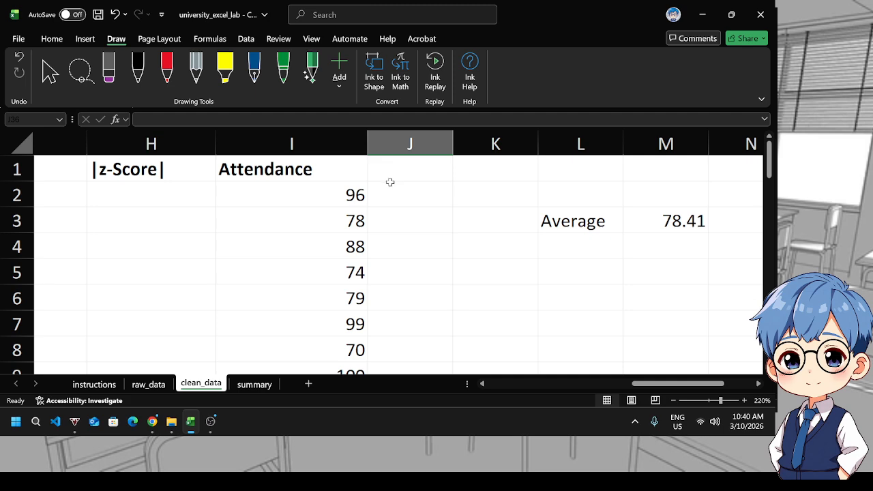
{"action": "left_click", "coordinate": [94, 384]}
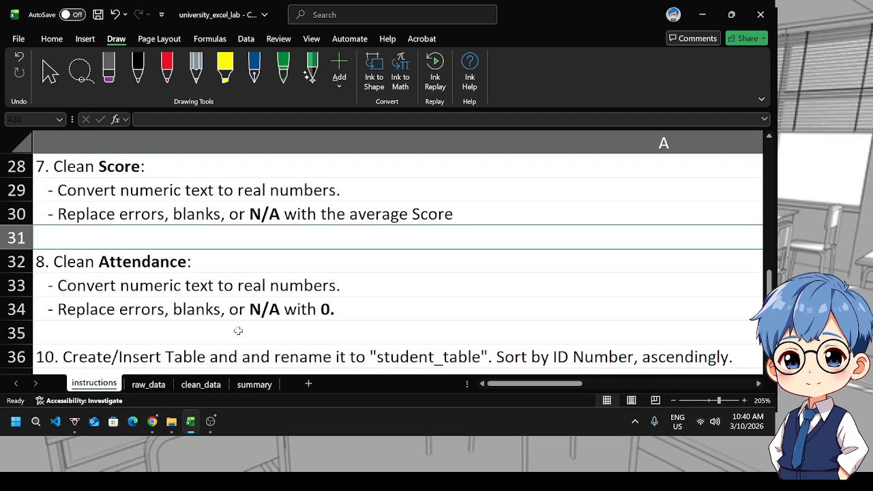
{"action": "left_click", "coordinate": [705, 15]}
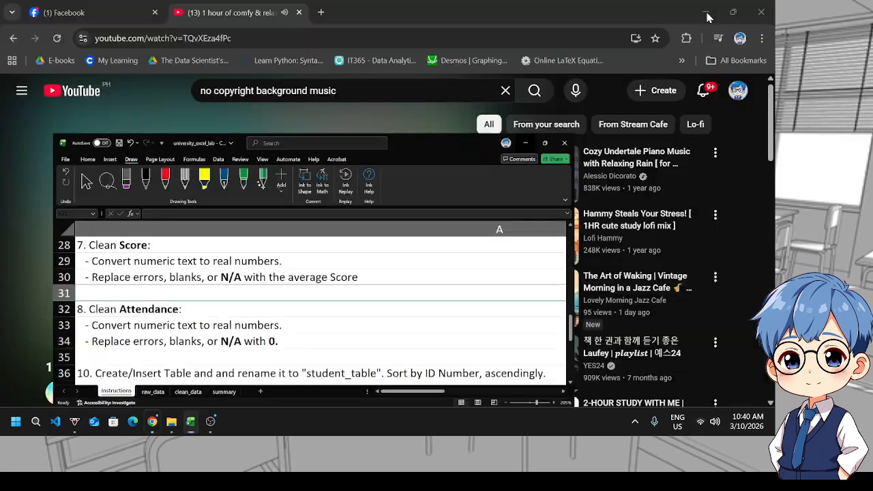
{"action": "left_click", "coordinate": [190, 421]}
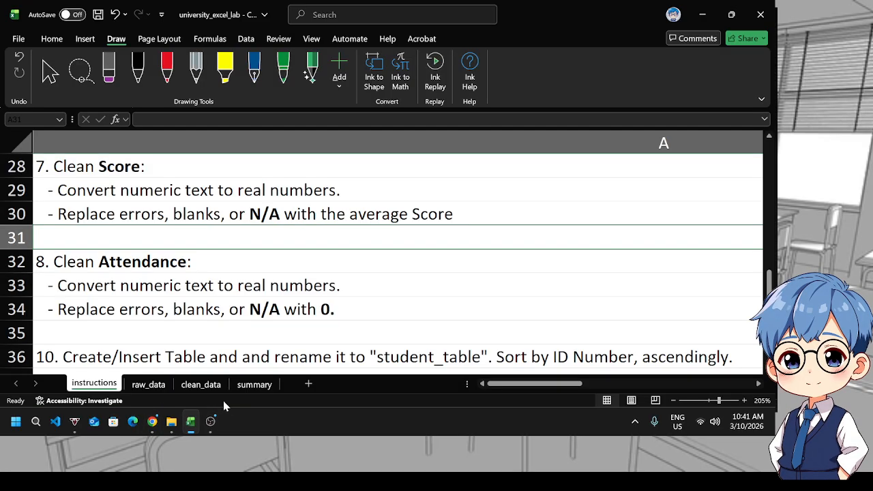
{"action": "left_click", "coordinate": [197, 388]}
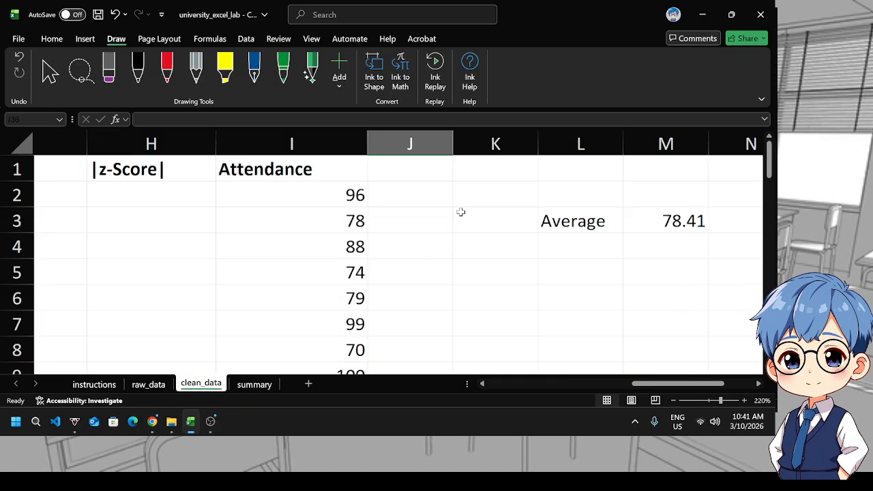
Enter =VALUE(I2) in J2 and fill it down the length of the Attendance data
{"action": "left_click", "coordinate": [442, 197]}
{"action": "type", "text": "="}
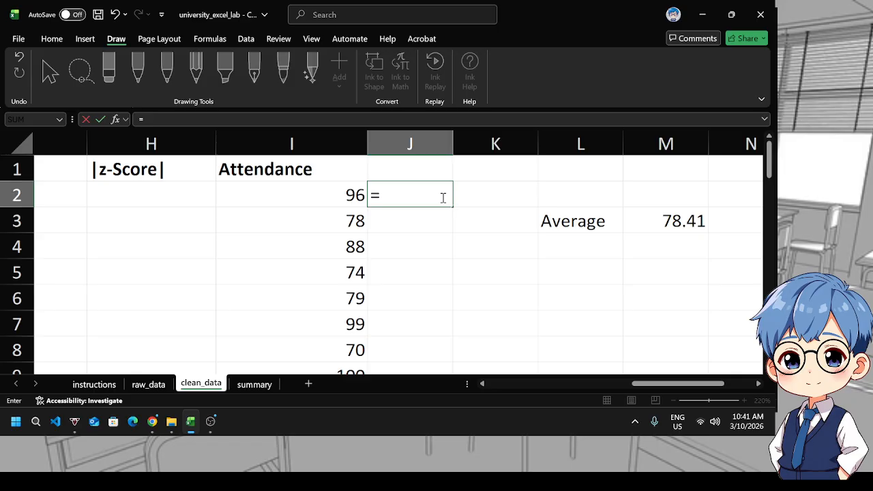
{"action": "type", "text": "val"}
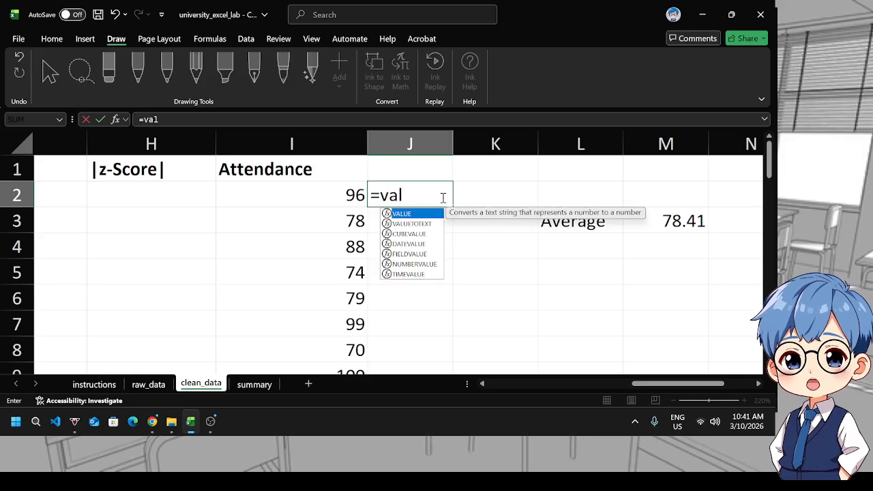
{"action": "key", "text": "Tab"}
{"action": "left_click", "coordinate": [285, 199]}
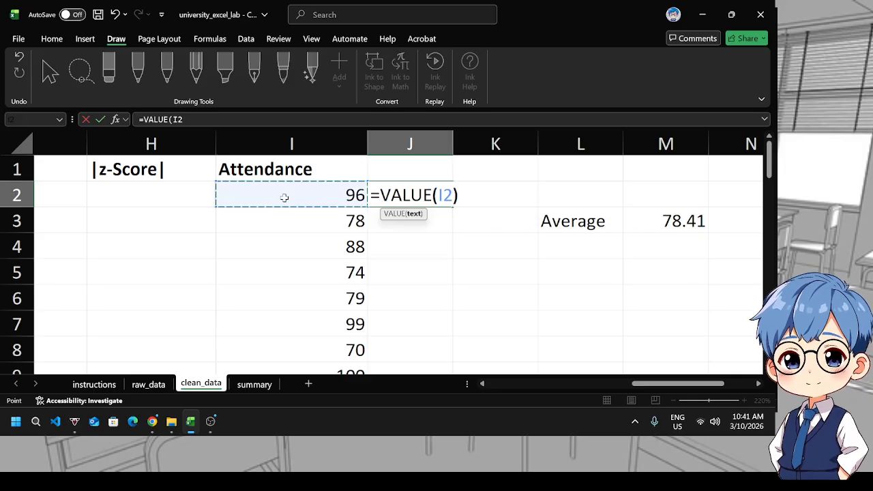
{"action": "key", "text": "Return"}
{"action": "left_click", "coordinate": [444, 203]}
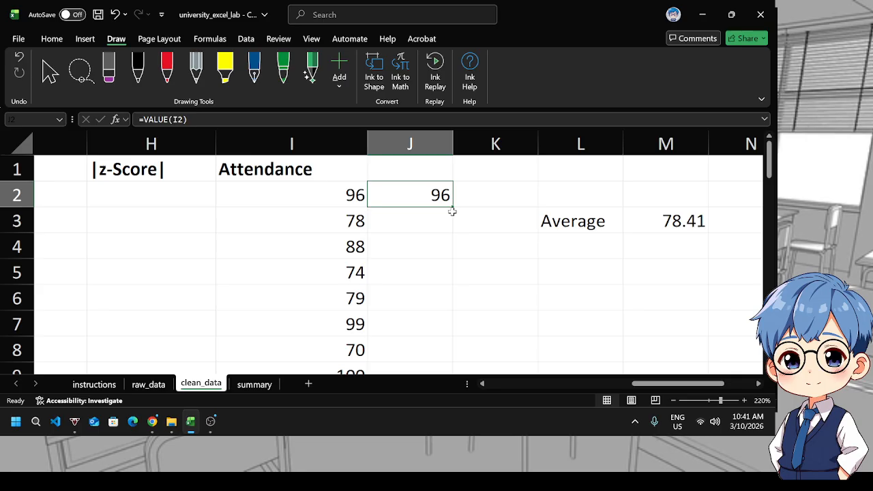
{"action": "double_click", "coordinate": [453, 206]}
Copy the Attendance header into J1 above the converted values
{"action": "left_click", "coordinate": [426, 194]}
{"action": "scroll", "coordinate": [426, 225], "scroll_direction": "down", "scroll_amount": 3}
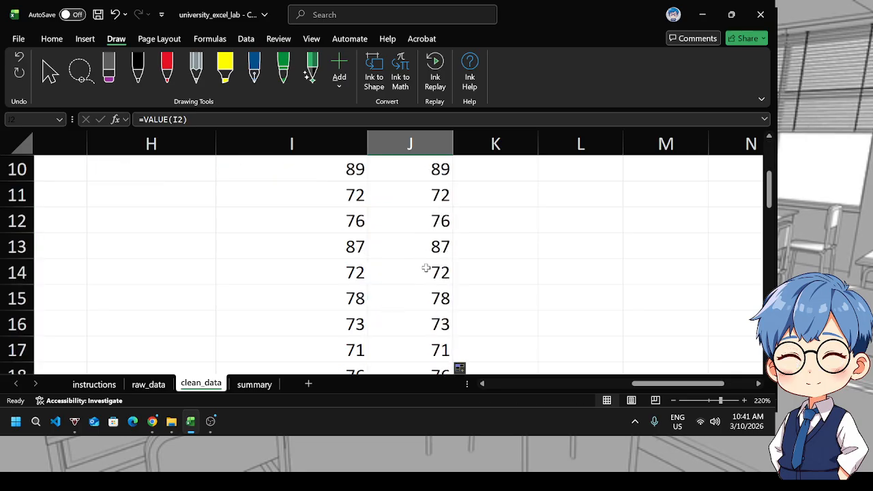
{"action": "scroll", "coordinate": [389, 214], "scroll_direction": "up", "scroll_amount": 3}
{"action": "left_click", "coordinate": [362, 170]}
{"action": "key", "text": "ctrl+c"}
{"action": "left_click", "coordinate": [377, 167]}
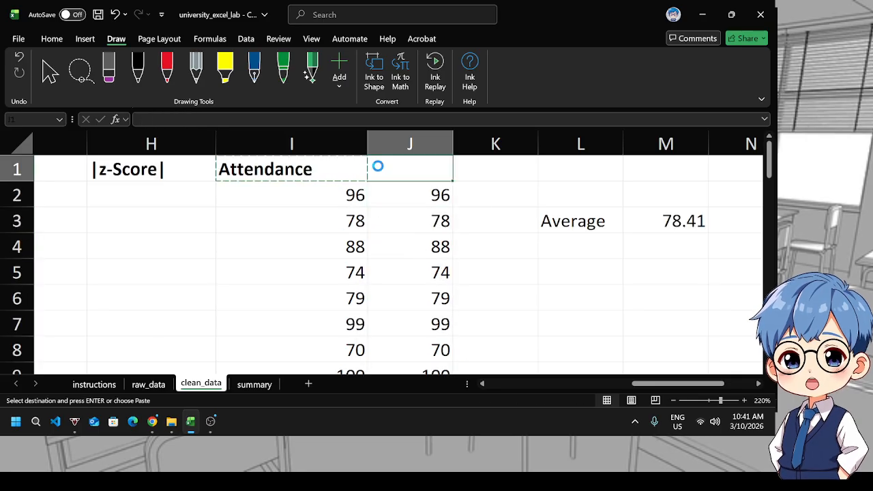
{"action": "key", "text": "ctrl+v"}
Paste column J over the Attendance column I as values only, then delete helper column J
{"action": "left_click", "coordinate": [393, 145]}
{"action": "key", "text": "ctrl+c"}
{"action": "left_click", "coordinate": [305, 144]}
{"action": "key", "text": "ctrl+v"}
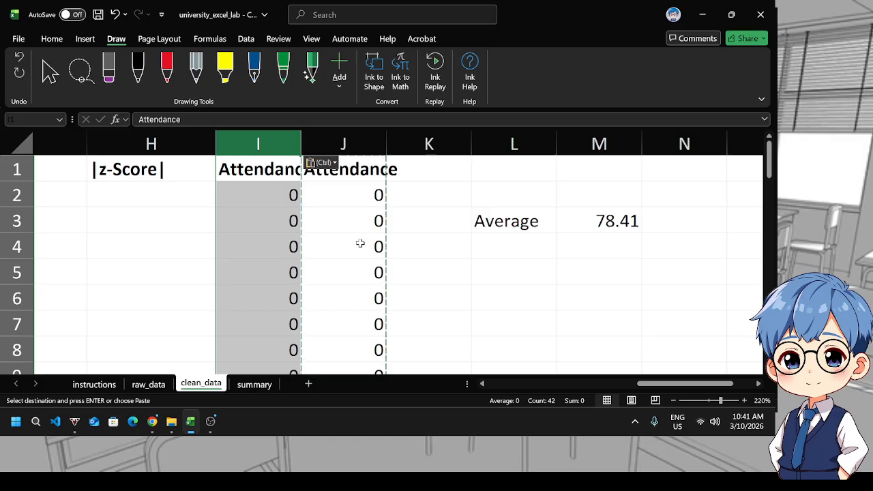
{"action": "left_click", "coordinate": [308, 145]}
{"action": "left_click_drag", "start_coordinate": [301, 161], "coordinate": [299, 164]}
{"action": "left_click", "coordinate": [462, 234]}
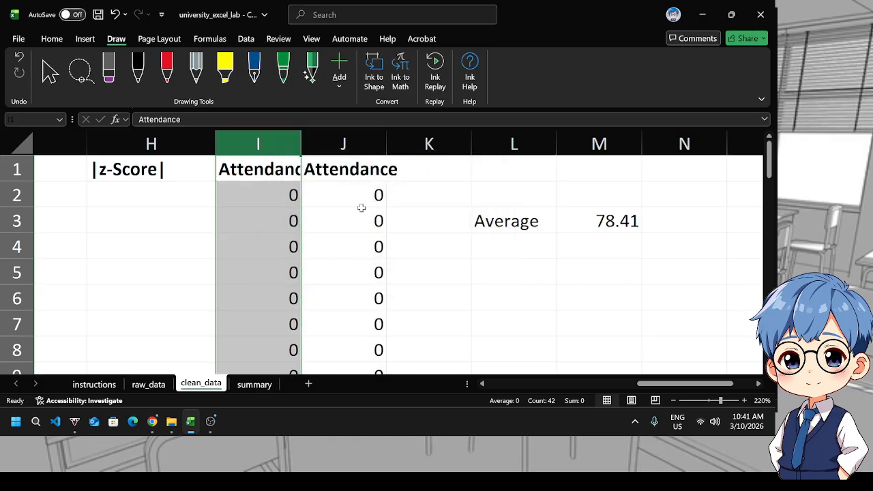
{"action": "key", "text": "ctrl+z"}
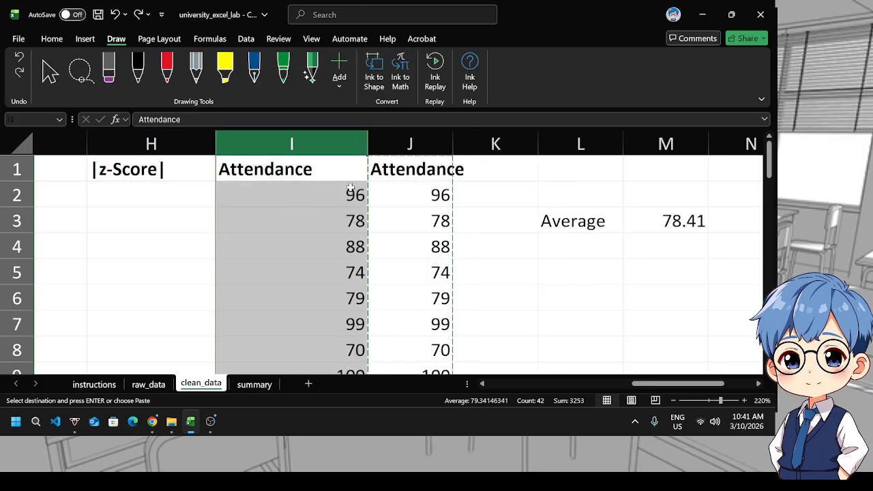
{"action": "key", "text": "ctrl+v"}
{"action": "left_click", "coordinate": [320, 162]}
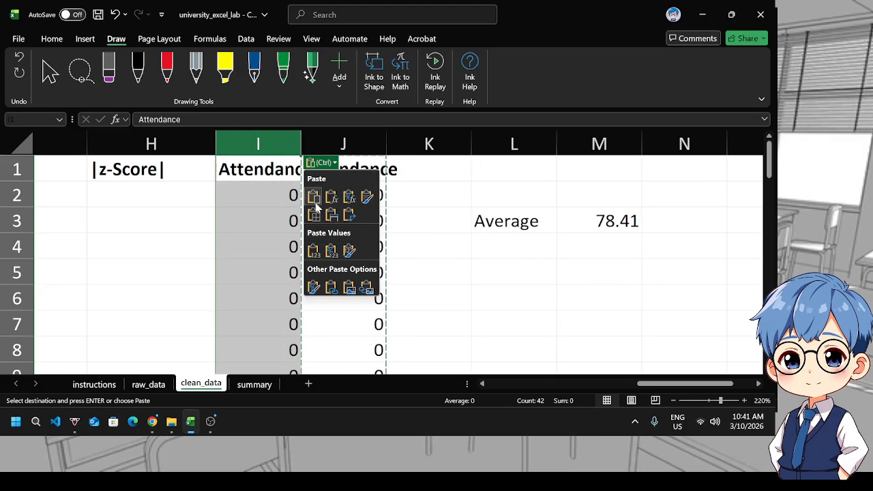
{"action": "left_click", "coordinate": [319, 248]}
{"action": "right_click", "coordinate": [431, 233]}
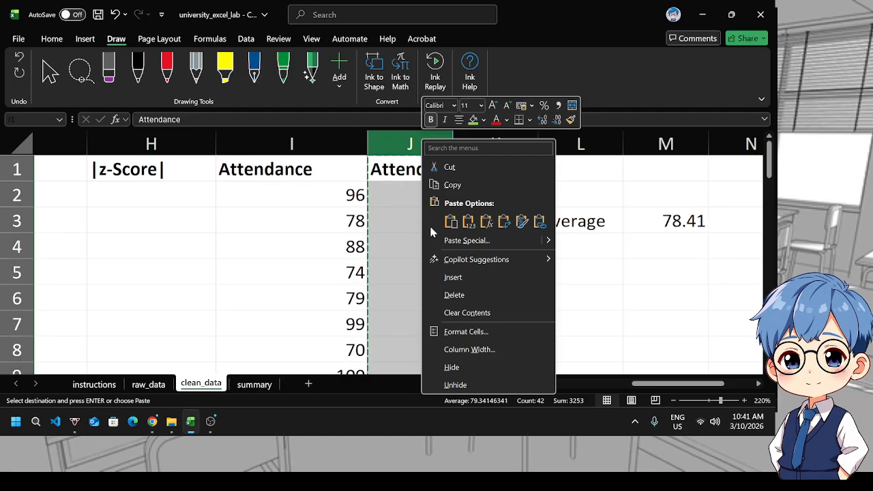
{"action": "left_click", "coordinate": [454, 295]}
Fill the Attendance range I1:I42 with the green fill colour
{"action": "left_click", "coordinate": [280, 167]}
{"action": "scroll", "coordinate": [289, 237], "scroll_direction": "down", "scroll_amount": 2}
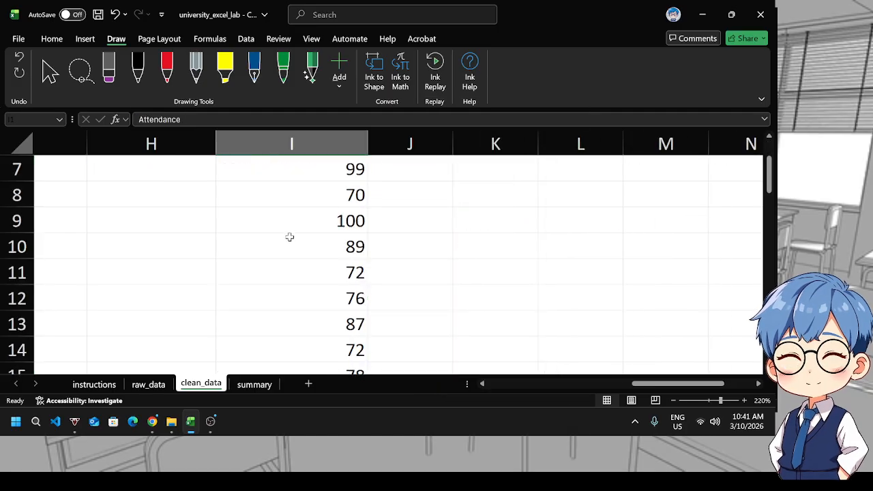
{"action": "scroll", "coordinate": [289, 237], "scroll_direction": "down", "scroll_amount": 12}
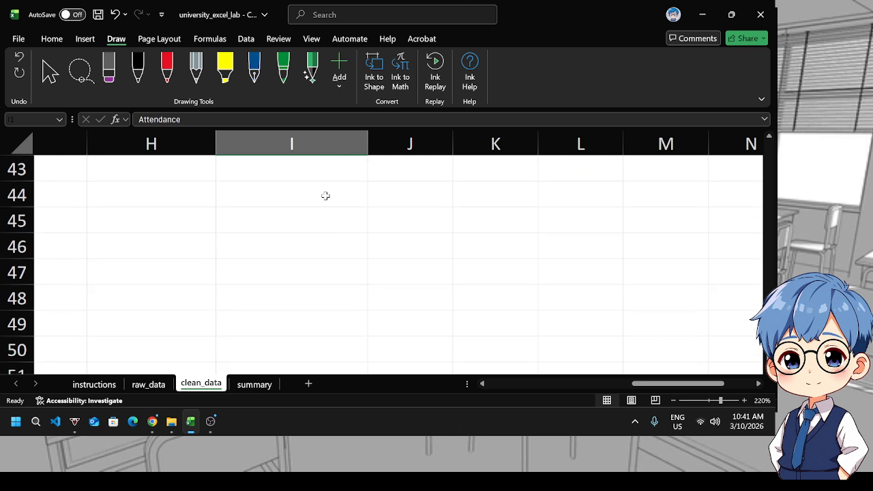
{"action": "scroll", "coordinate": [312, 189], "scroll_direction": "up", "scroll_amount": 1}
{"action": "left_click", "coordinate": [305, 226], "text": "shift"}
{"action": "left_click", "coordinate": [85, 42]}
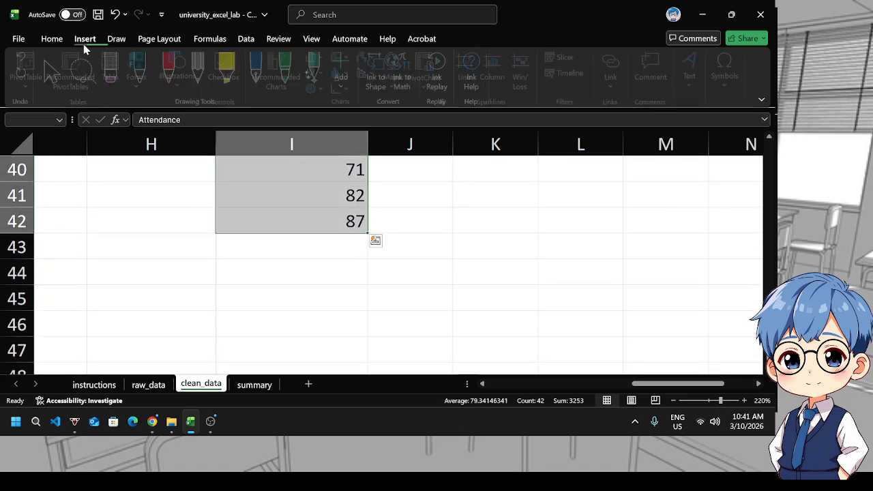
{"action": "left_click", "coordinate": [53, 38]}
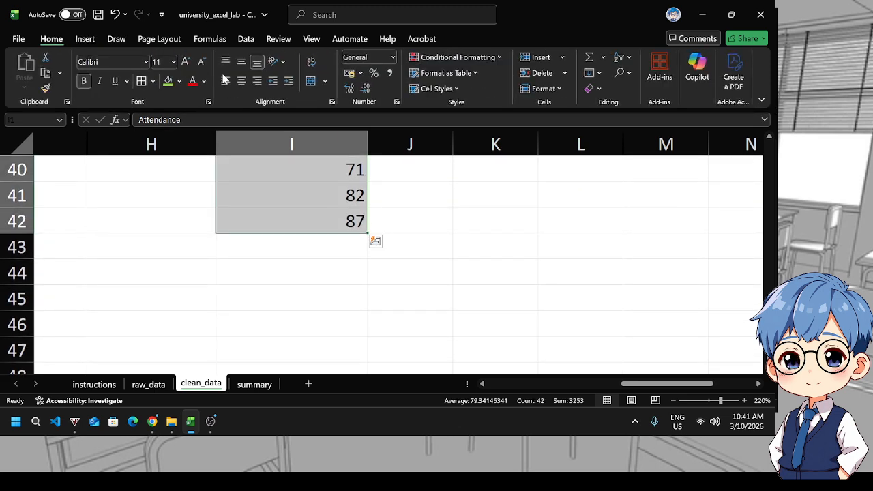
{"action": "left_click", "coordinate": [172, 82]}
{"action": "scroll", "coordinate": [323, 240], "scroll_direction": "up", "scroll_amount": 13}
{"action": "left_click", "coordinate": [378, 216]}
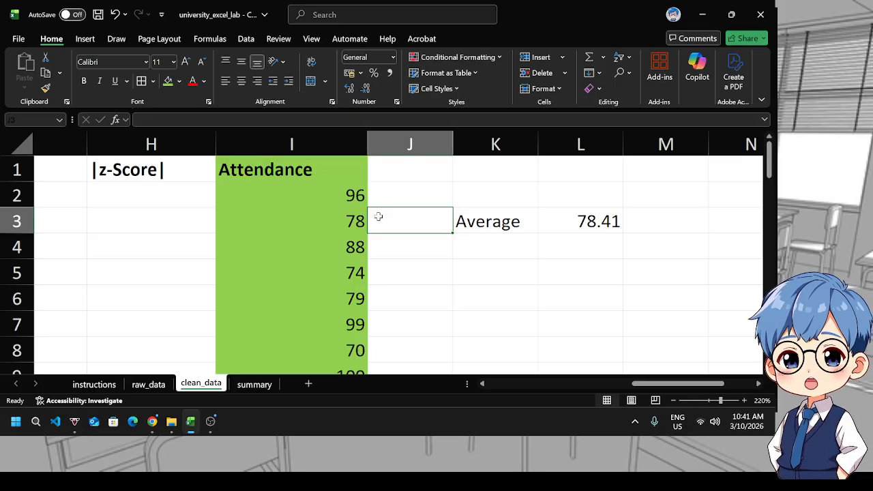
{"action": "key", "text": "Left"}
{"action": "key", "text": "Left"}
{"action": "key", "text": "Left"}
{"action": "key", "text": "Left"}
{"action": "key", "text": "Left"}
{"action": "key", "text": "Left"}
{"action": "key", "text": "Left"}
{"action": "key", "text": "Right"}
{"action": "key", "text": "Right"}
{"action": "key", "text": "Right"}
{"action": "key", "text": "Right"}
{"action": "key", "text": "Right"}
{"action": "key", "text": "Right"}
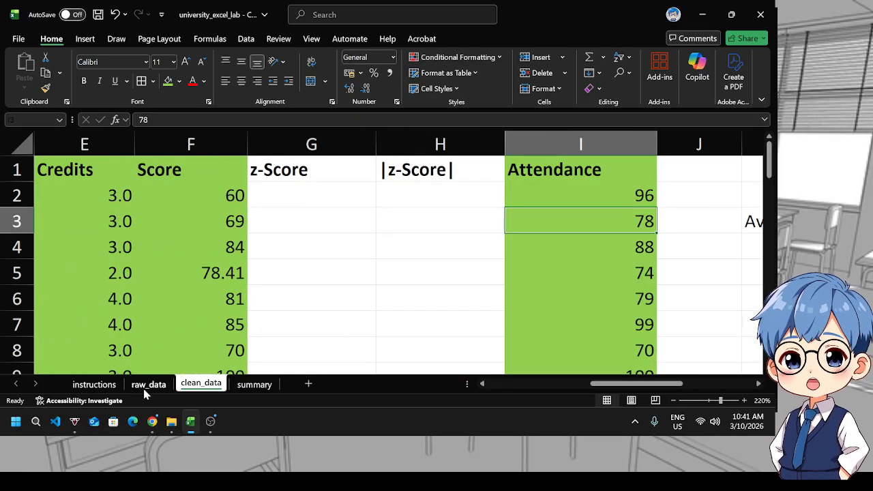
Delete the helper Average label and value in K3:L3
{"action": "left_click_drag", "start_coordinate": [621, 386], "coordinate": [660, 386]}
{"action": "left_click_drag", "start_coordinate": [501, 227], "coordinate": [607, 229]}
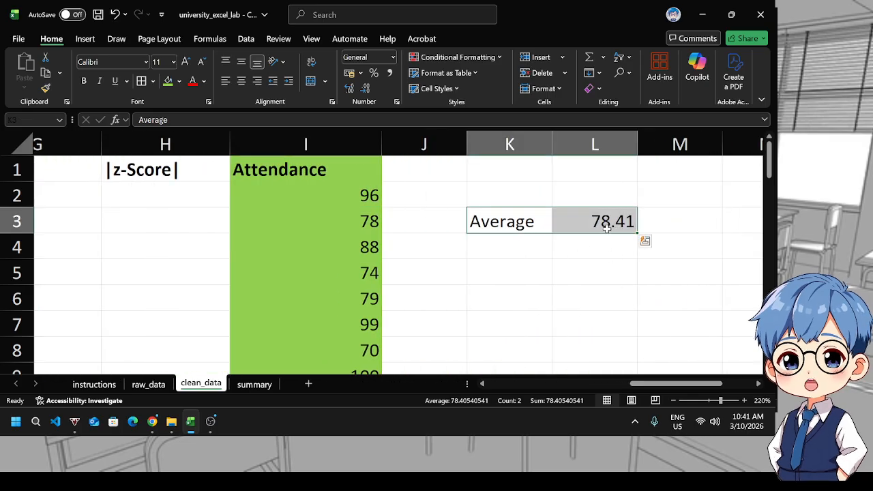
{"action": "key", "text": "Delete"}
{"action": "left_click", "coordinate": [606, 249]}
{"action": "left_click_drag", "start_coordinate": [649, 385], "coordinate": [600, 386]}
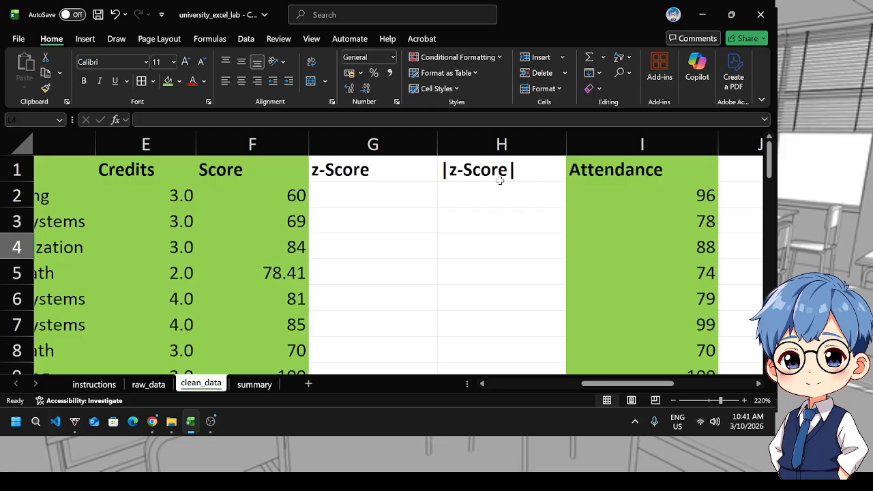
Check the table instruction, then convert the whole clean_data range A1:I42 into a table with headers
{"action": "left_click", "coordinate": [92, 385]}
{"action": "scroll", "coordinate": [213, 282], "scroll_direction": "down", "scroll_amount": 1}
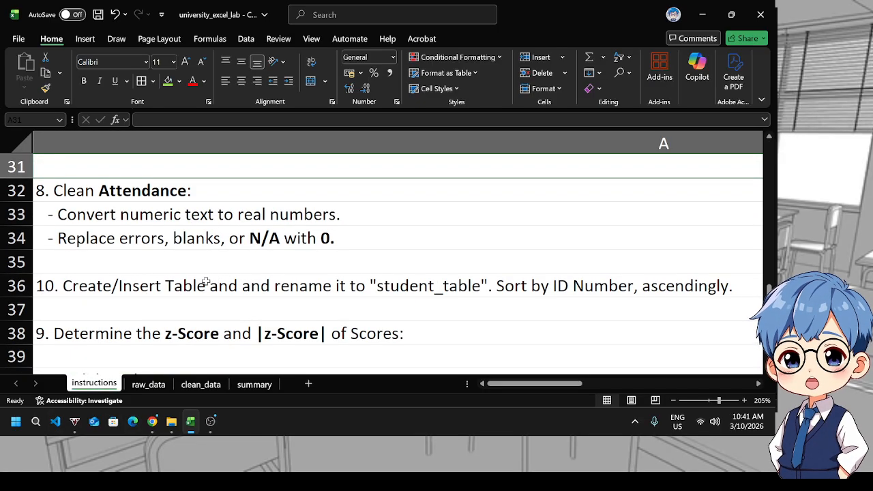
{"action": "left_click", "coordinate": [171, 287]}
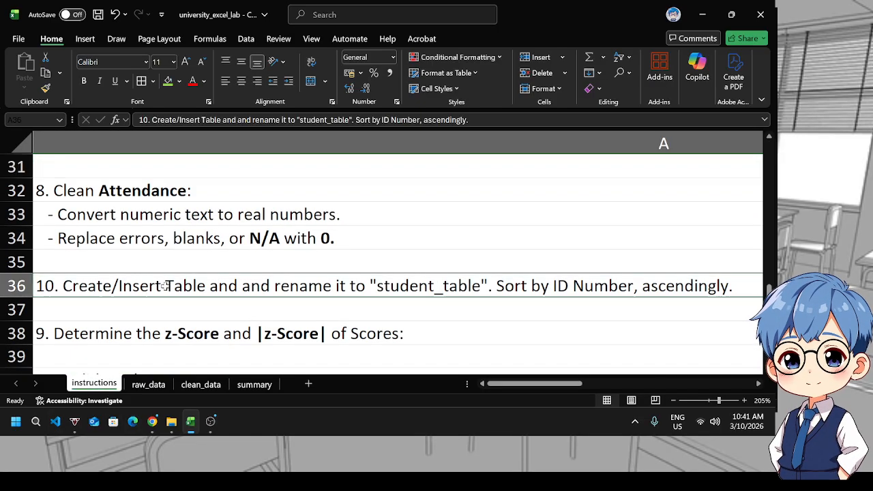
{"action": "left_click", "coordinate": [201, 385]}
{"action": "left_click", "coordinate": [288, 287]}
{"action": "key", "text": "Left"}
{"action": "key", "text": "Left"}
{"action": "key", "text": "Left"}
{"action": "key", "text": "Left"}
{"action": "key", "text": "Left"}
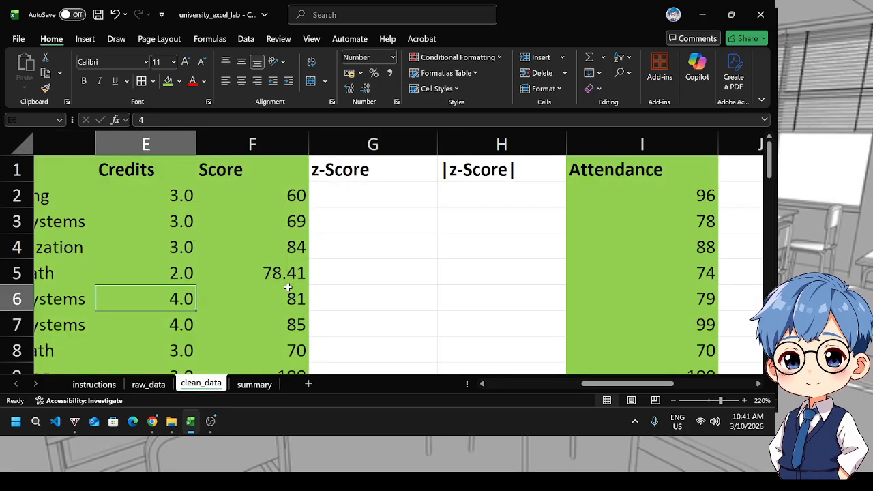
{"action": "left_click", "coordinate": [116, 172]}
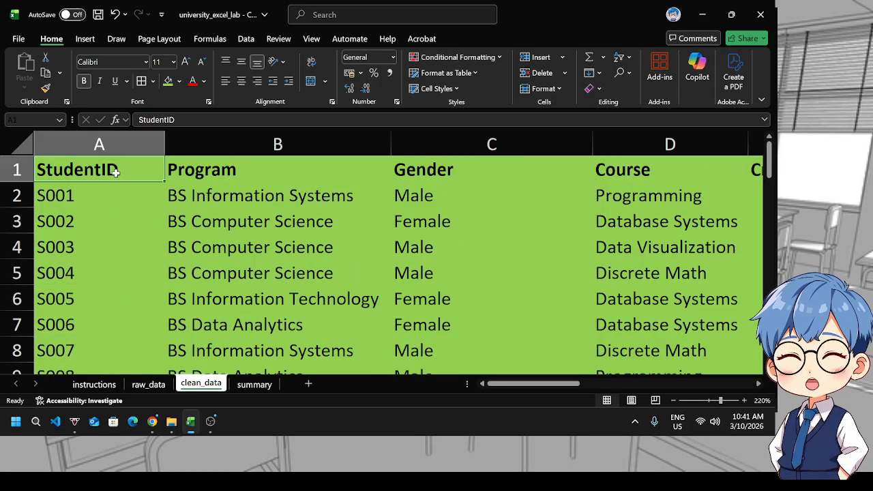
{"action": "key", "text": "ctrl+shift+End"}
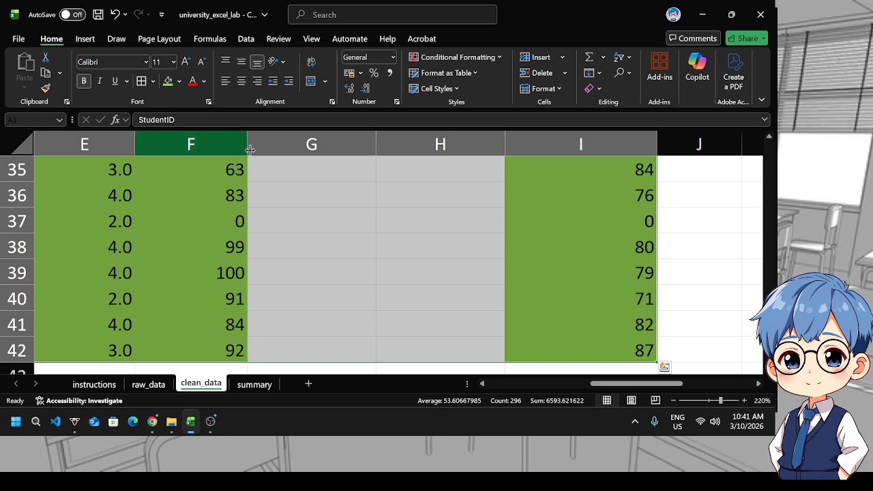
{"action": "scroll", "coordinate": [614, 277], "scroll_direction": "down", "scroll_amount": 1}
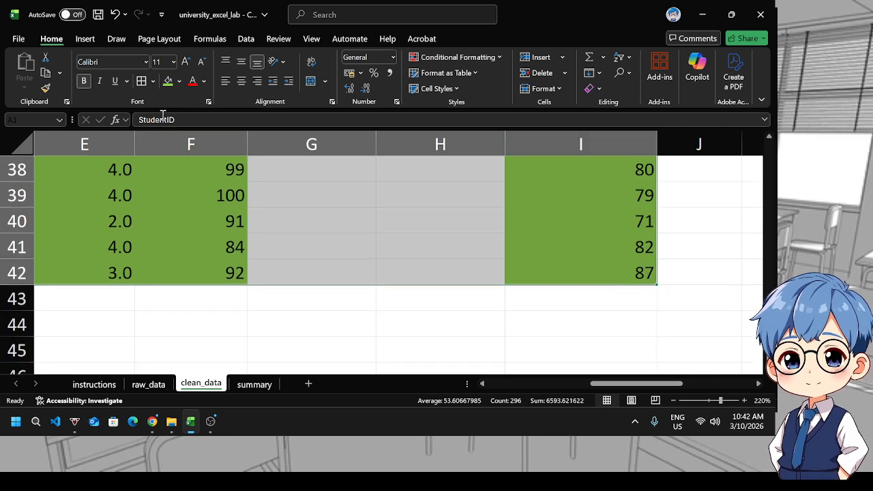
{"action": "left_click", "coordinate": [85, 38]}
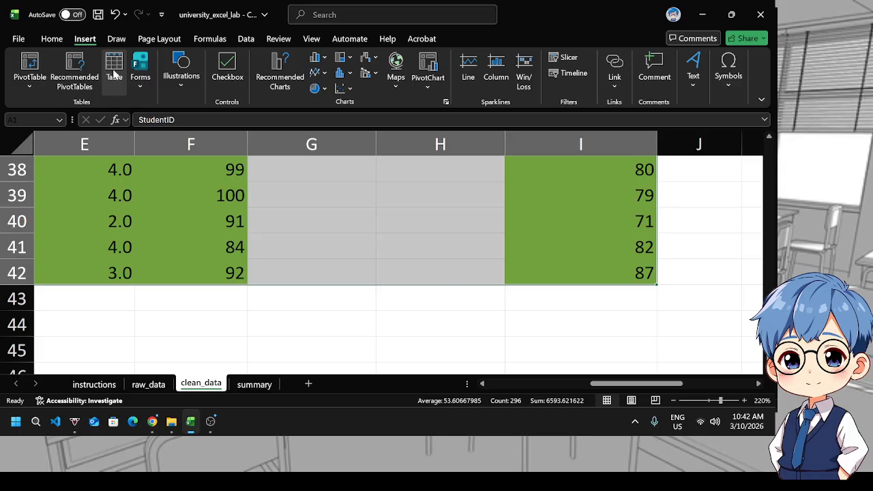
{"action": "left_click", "coordinate": [114, 68]}
{"action": "left_click", "coordinate": [318, 263]}
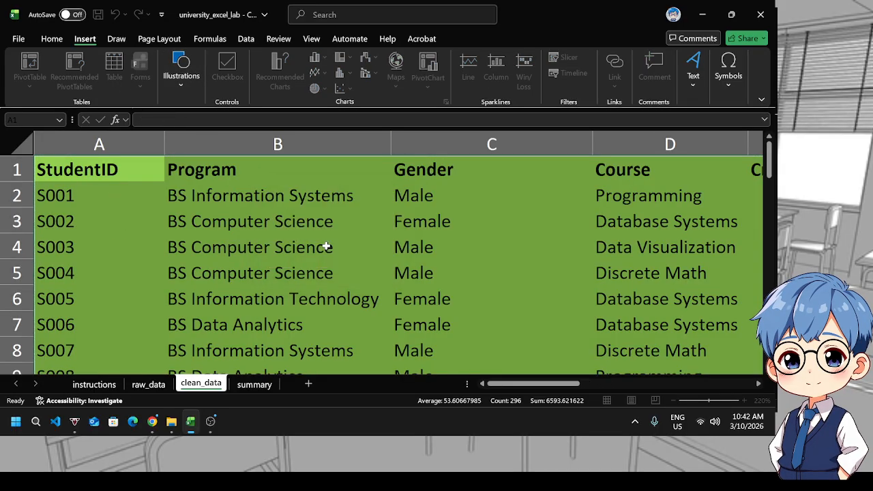
Rename the new table to student_table
{"action": "left_click", "coordinate": [58, 74]}
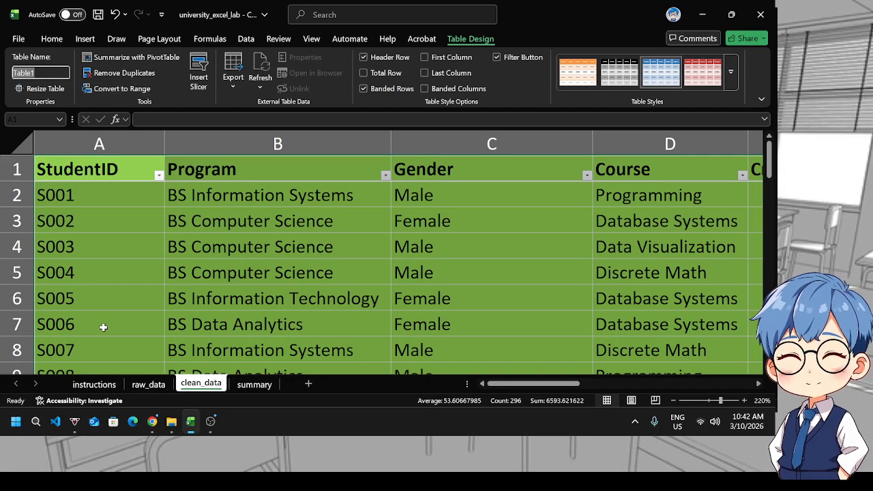
{"action": "left_click", "coordinate": [96, 384]}
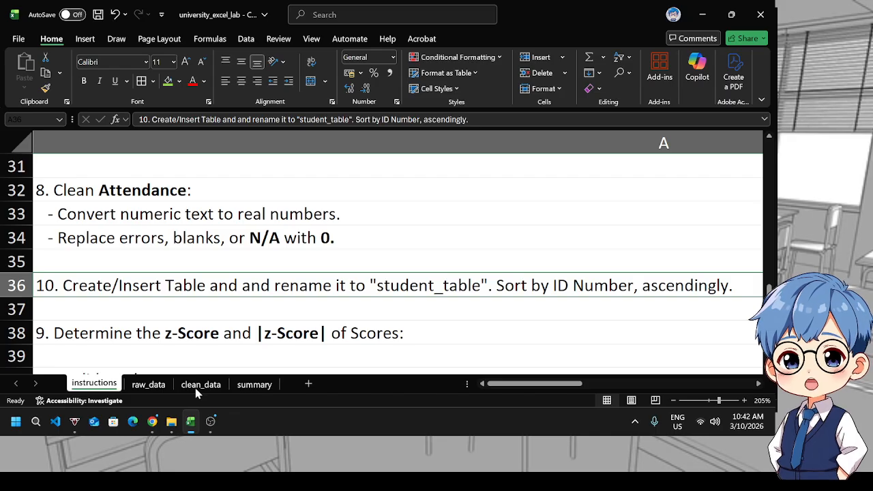
{"action": "left_click", "coordinate": [197, 388]}
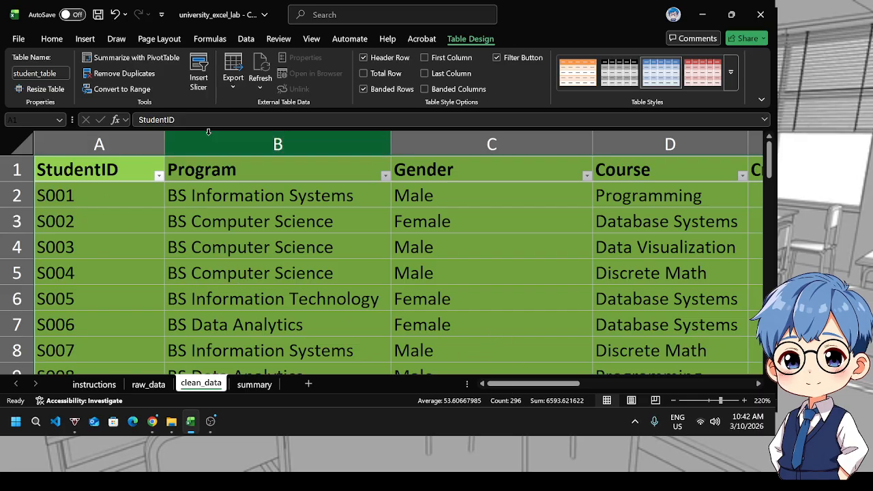
Remove the green fill from the table so the table style's banded colours show
{"action": "left_click", "coordinate": [51, 38]}
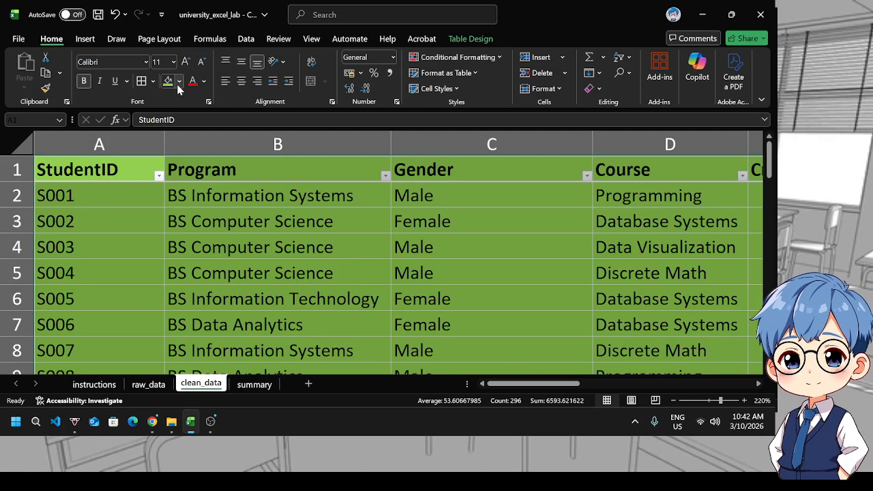
{"action": "left_click", "coordinate": [179, 82]}
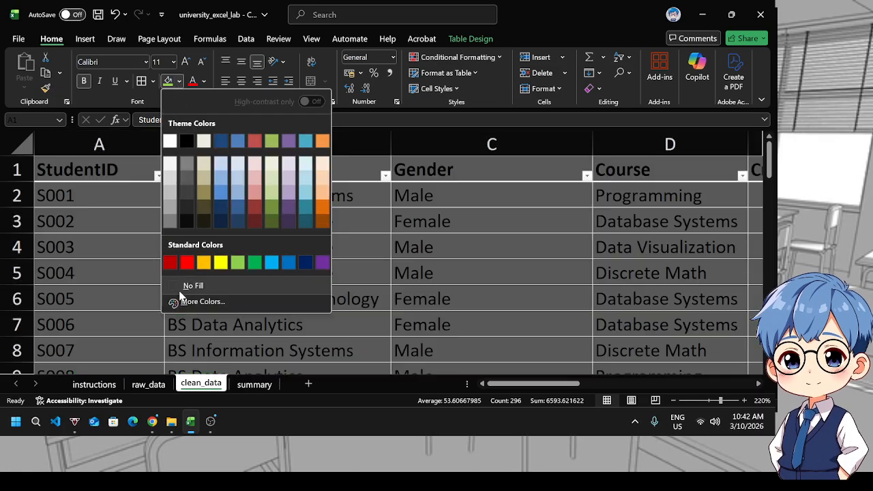
{"action": "left_click", "coordinate": [188, 286]}
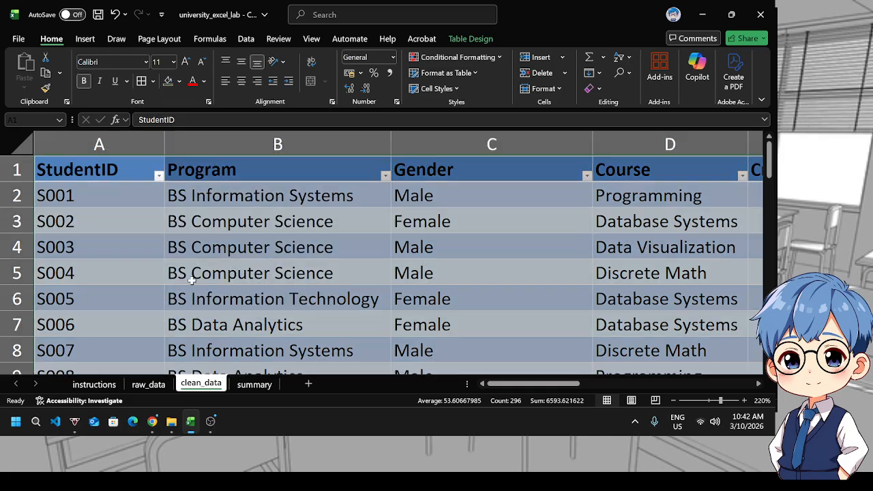
{"action": "left_click_drag", "start_coordinate": [497, 387], "coordinate": [601, 387]}
{"action": "left_click", "coordinate": [525, 275]}
{"action": "left_click", "coordinate": [325, 201]}
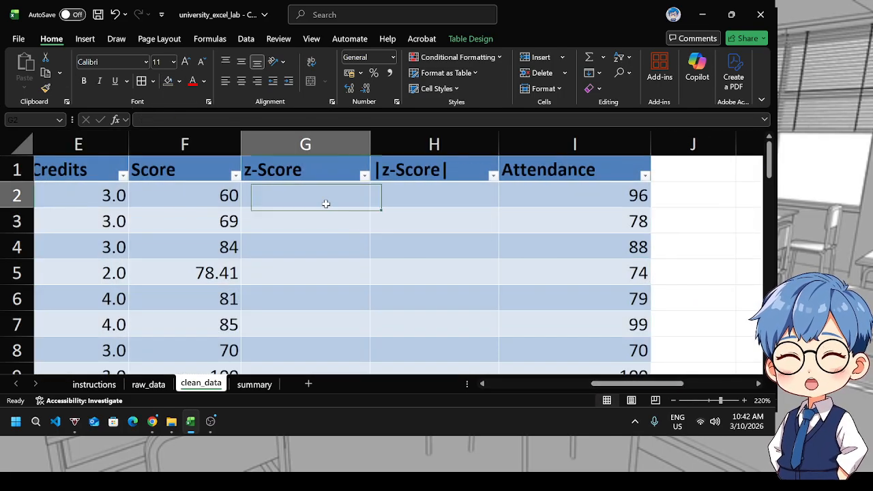
{"action": "left_click", "coordinate": [297, 168]}
{"action": "left_click", "coordinate": [302, 199]}
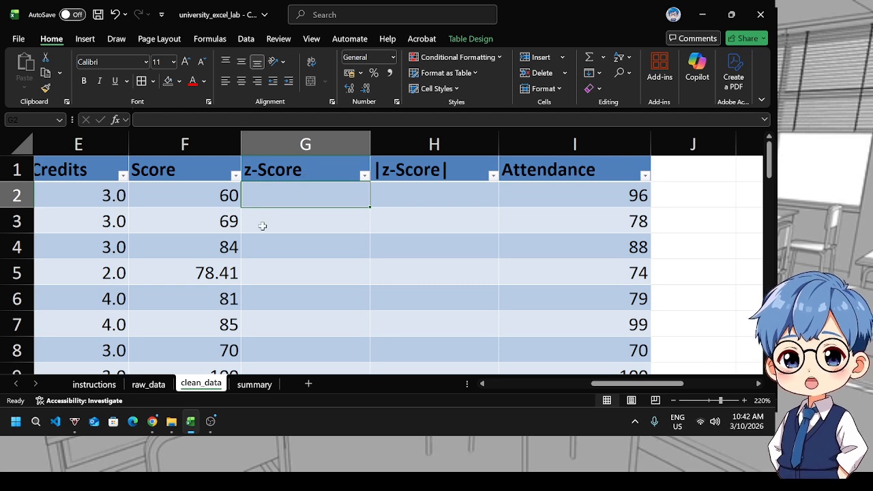
On the summary sheet, enter =AVERAGE(student_table[Score]) in the Mean of Score answer cell C14
{"action": "left_click", "coordinate": [254, 386]}
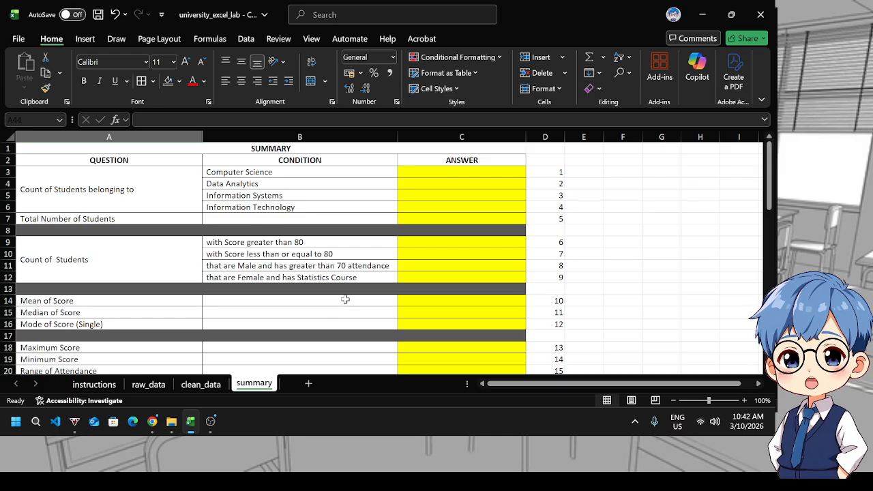
{"action": "scroll", "coordinate": [345, 299], "scroll_direction": "down", "scroll_amount": 1}
{"action": "left_click", "coordinate": [423, 265]}
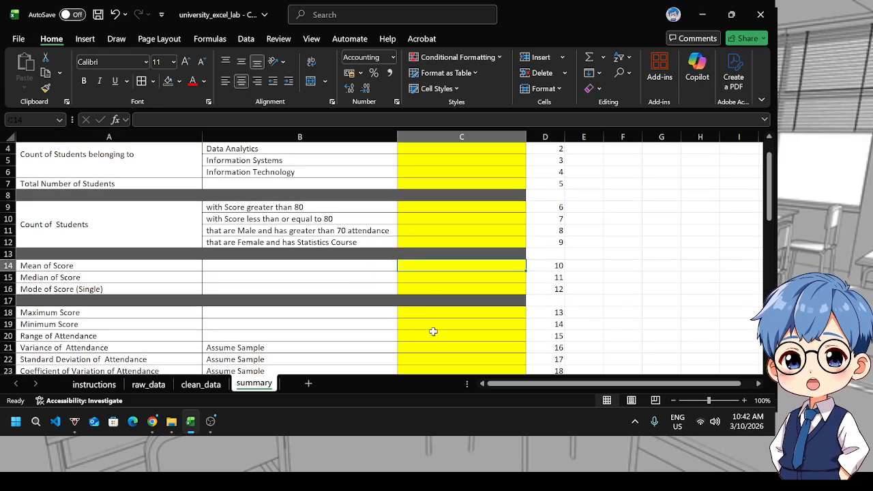
{"action": "left_click", "coordinate": [429, 359]}
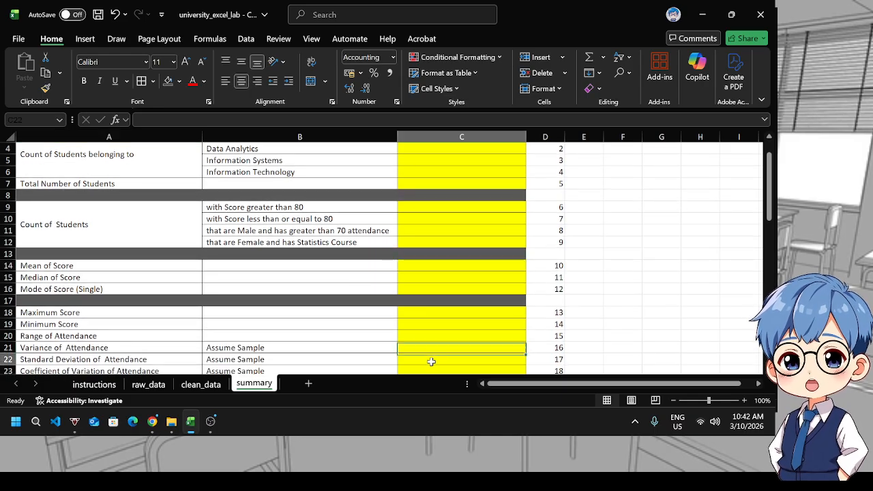
{"action": "left_click", "coordinate": [435, 264]}
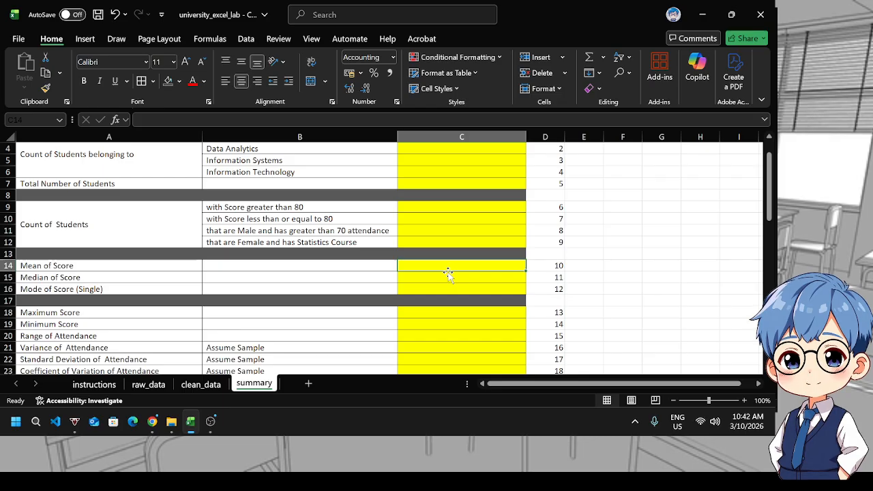
{"action": "type", "text": "=aver"}
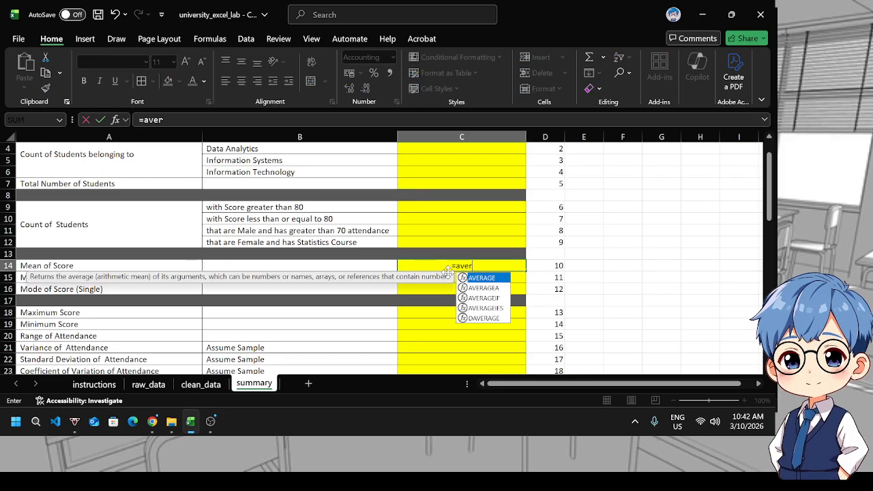
{"action": "key", "text": "Tab"}
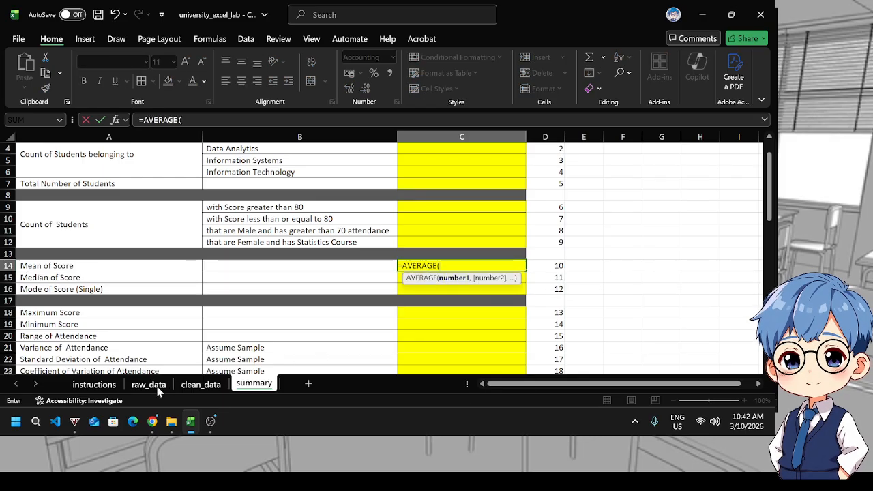
{"action": "left_click", "coordinate": [201, 384]}
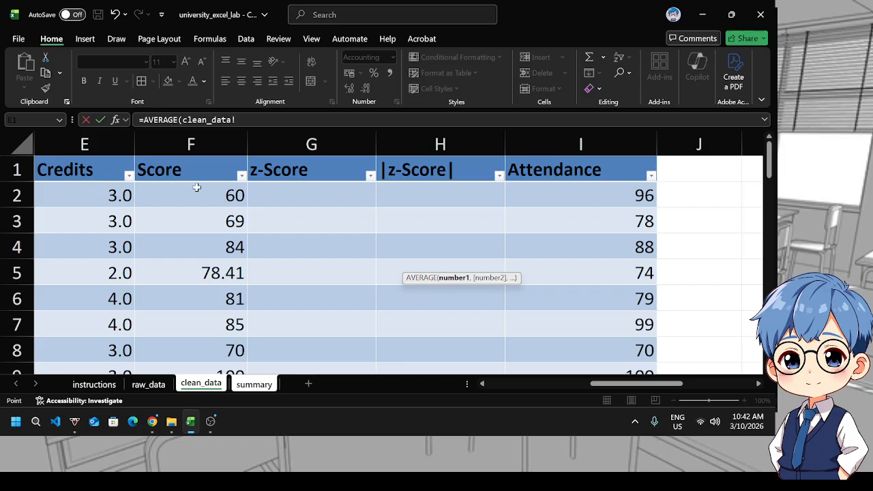
{"action": "left_click", "coordinate": [253, 386]}
{"action": "key", "text": "BackSpace"}
{"action": "key", "text": "BackSpace"}
{"action": "key", "text": "BackSpace"}
{"action": "key", "text": "BackSpace"}
{"action": "key", "text": "BackSpace"}
{"action": "key", "text": "BackSpace"}
{"action": "key", "text": "BackSpace"}
{"action": "key", "text": "BackSpace"}
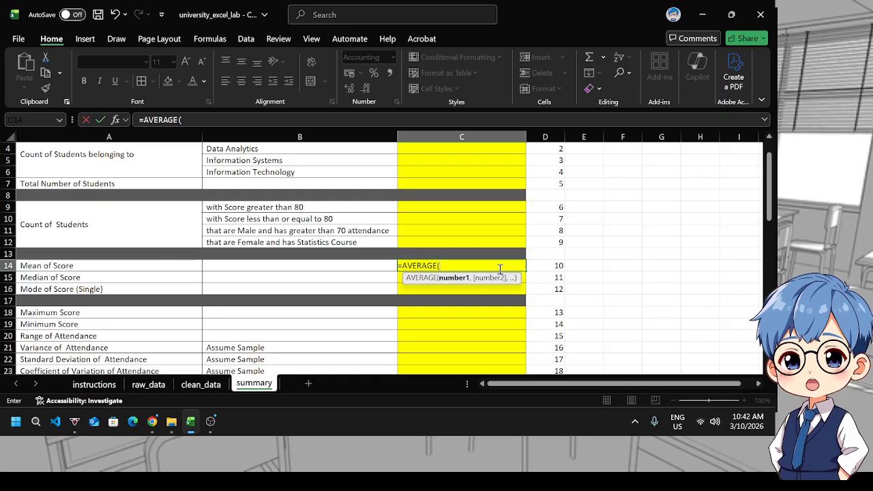
{"action": "type", "text": "std"}
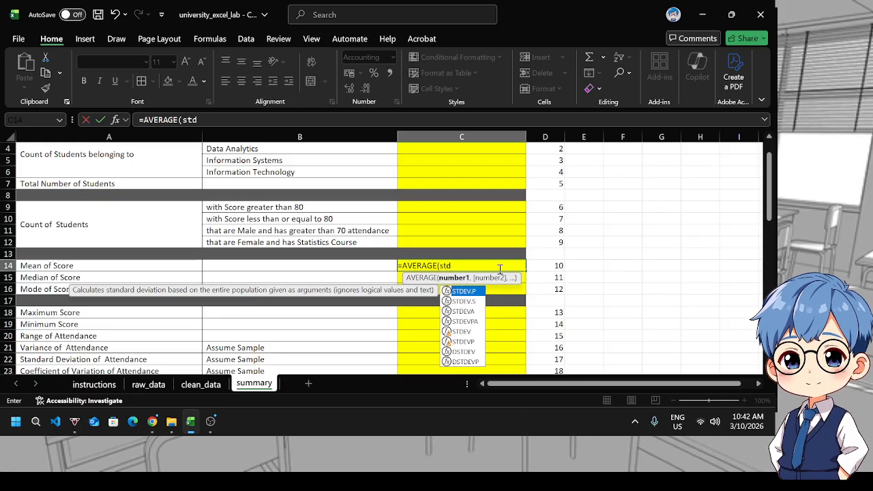
{"action": "key", "text": "BackSpace"}
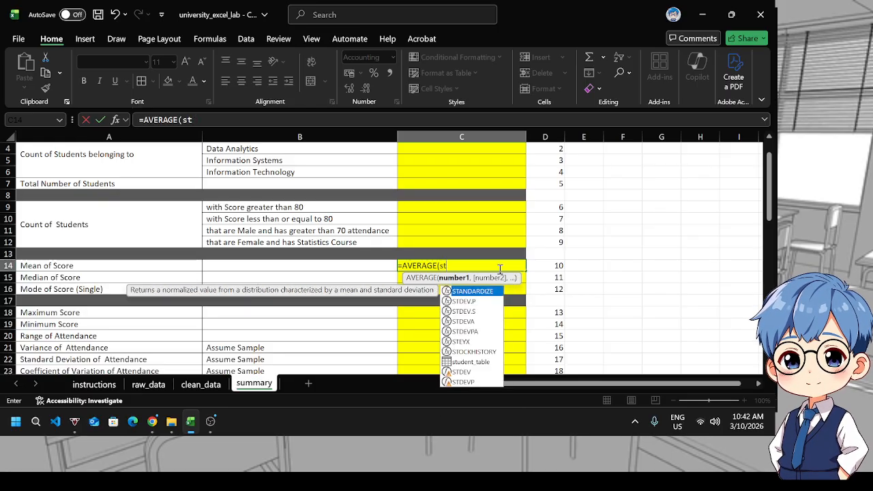
{"action": "type", "text": "ud"}
{"action": "key", "text": "Tab"}
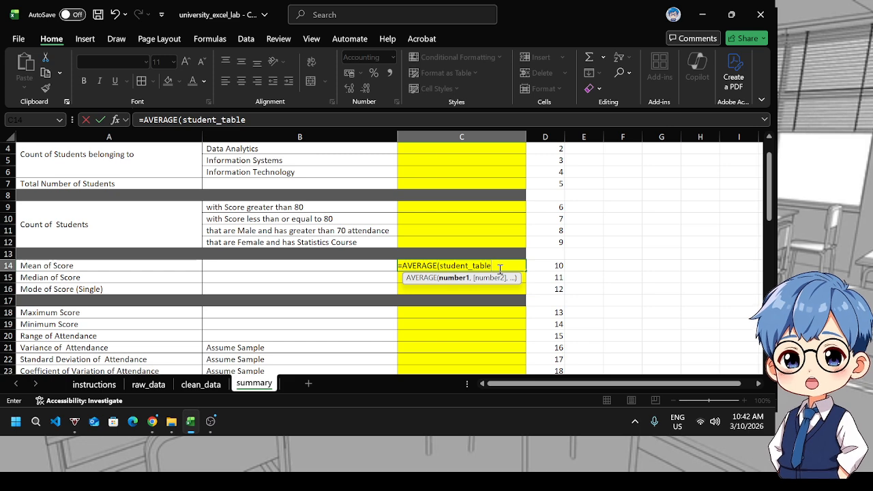
{"action": "type", "text": "["}
{"action": "key", "text": "Down"}
{"action": "key", "text": "Down"}
{"action": "key", "text": "Down"}
{"action": "key", "text": "Down"}
{"action": "key", "text": "Down"}
{"action": "key", "text": "Down"}
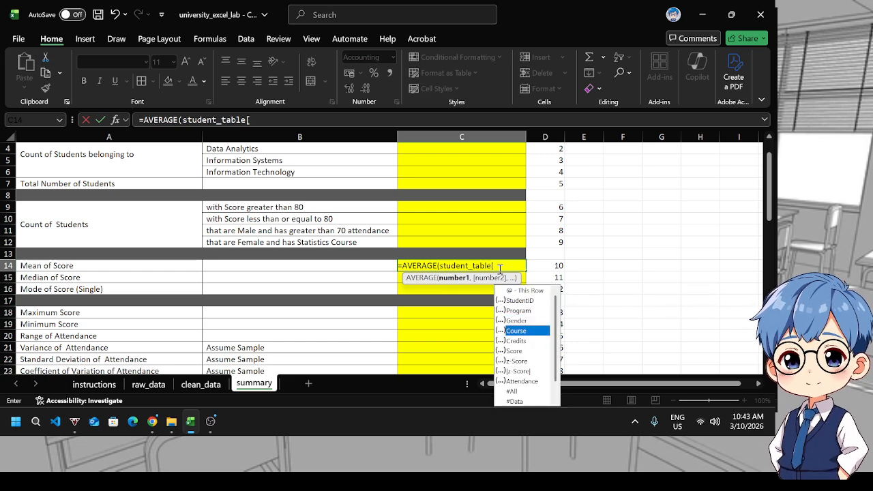
{"action": "key", "text": "Tab"}
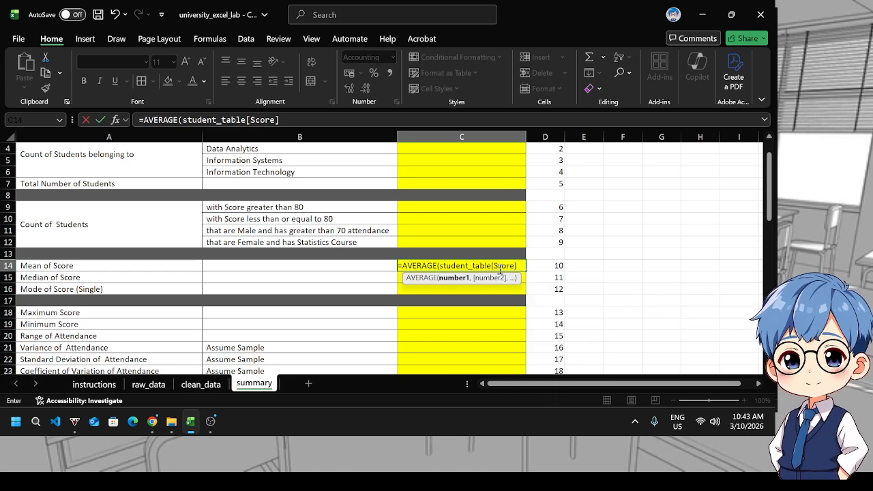
{"action": "key", "text": "Return"}
Fill the Standard Deviation of Attendance cell C22 with =STDEV.S(student_table[Score]) by reusing and editing the mean formula
{"action": "left_click", "coordinate": [499, 269]}
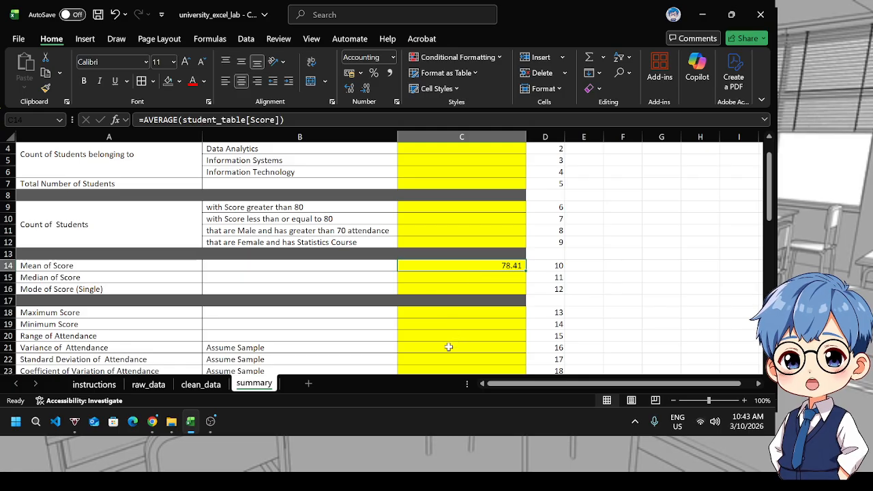
{"action": "key", "text": "ctrl+c"}
{"action": "left_click", "coordinate": [428, 359]}
{"action": "key", "text": "ctrl+v"}
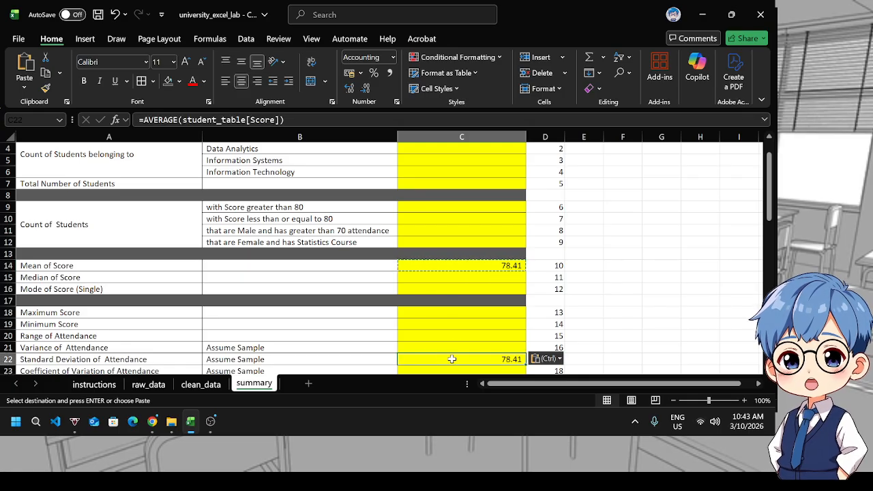
{"action": "left_click", "coordinate": [179, 119]}
{"action": "key", "text": "BackSpace"}
{"action": "key", "text": "BackSpace"}
{"action": "key", "text": "BackSpace"}
{"action": "key", "text": "BackSpace"}
{"action": "key", "text": "BackSpace"}
{"action": "key", "text": "BackSpace"}
{"action": "key", "text": "BackSpace"}
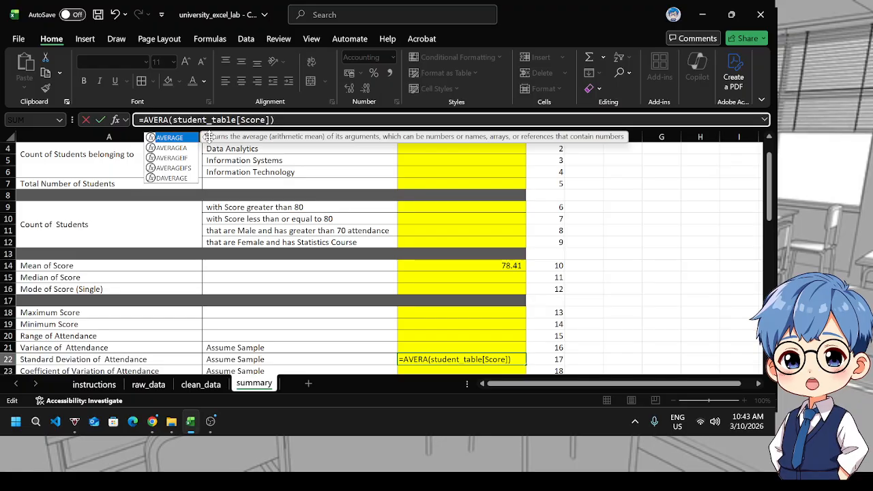
{"action": "type", "text": "STDE"}
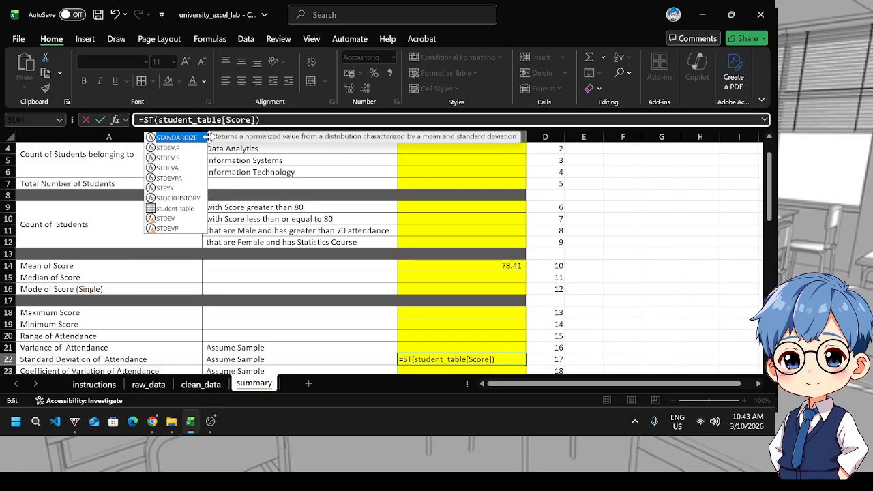
{"action": "type", "text": "V.S"}
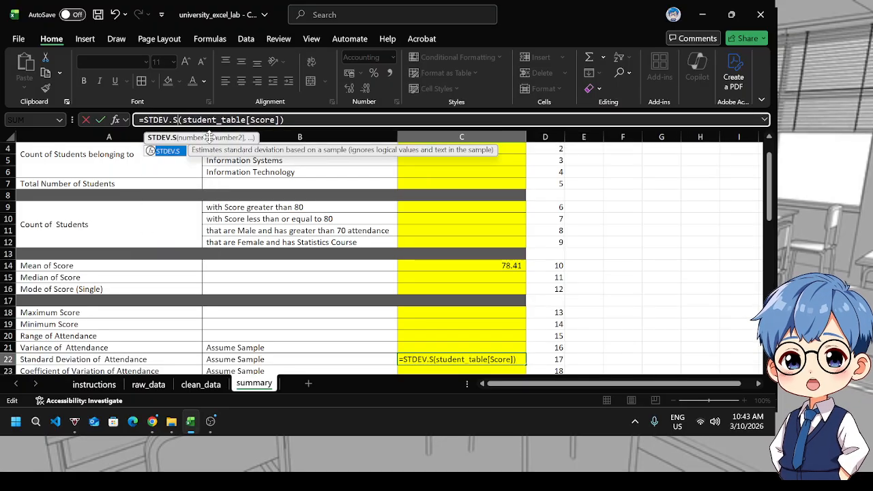
{"action": "key", "text": "Return"}
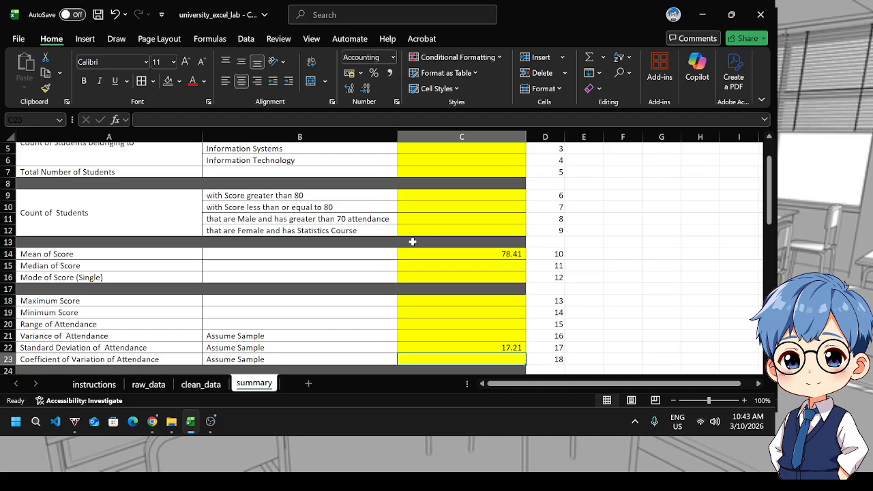
{"action": "left_click", "coordinate": [497, 255]}
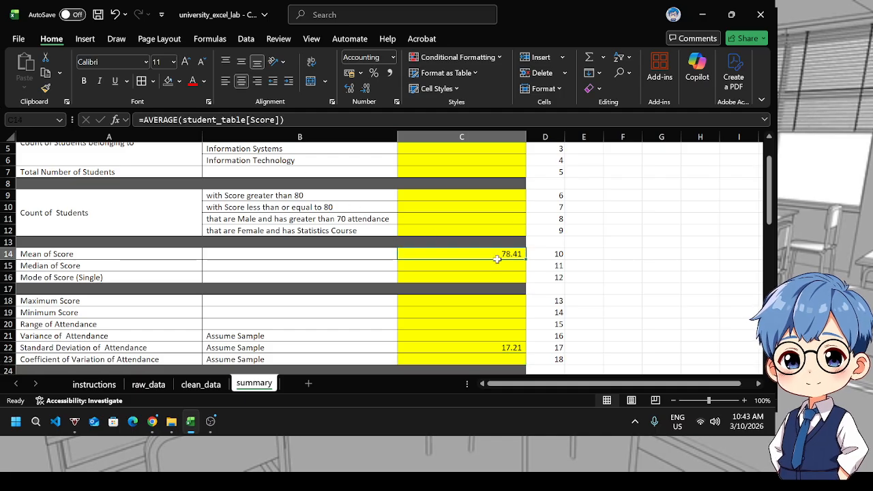
{"action": "left_click", "coordinate": [494, 347]}
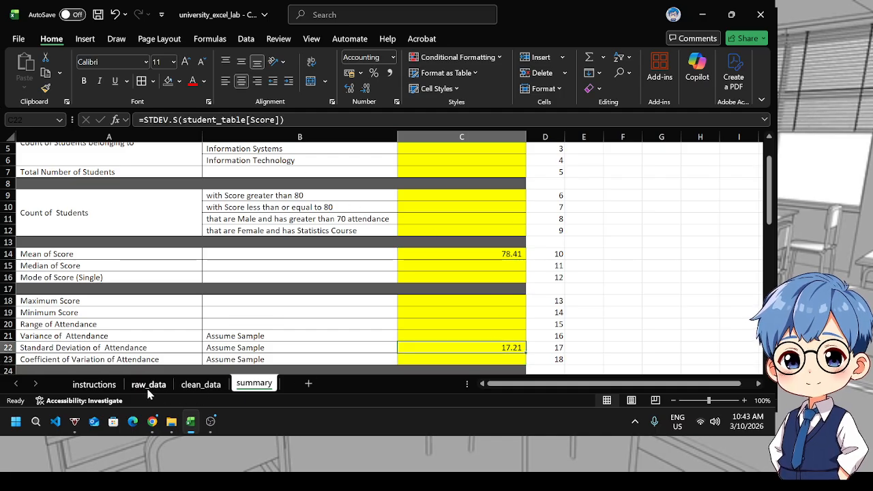
{"action": "left_click", "coordinate": [187, 387]}
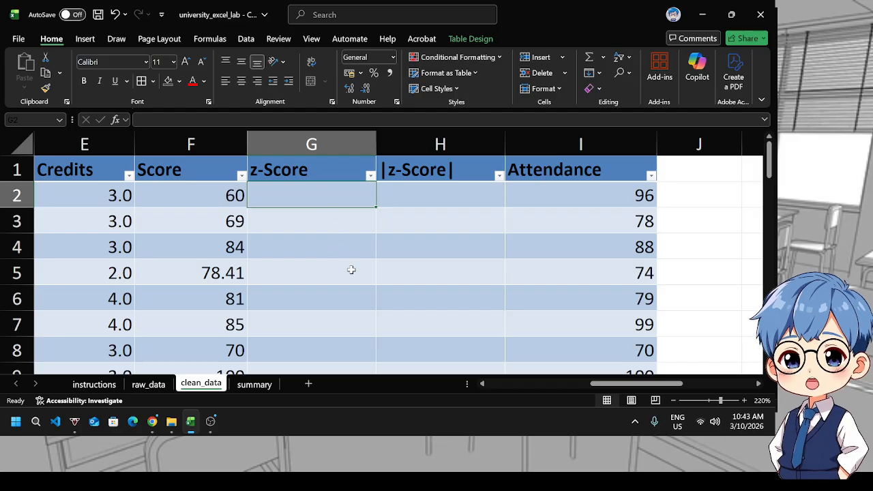
{"action": "type", "text": "=st"}
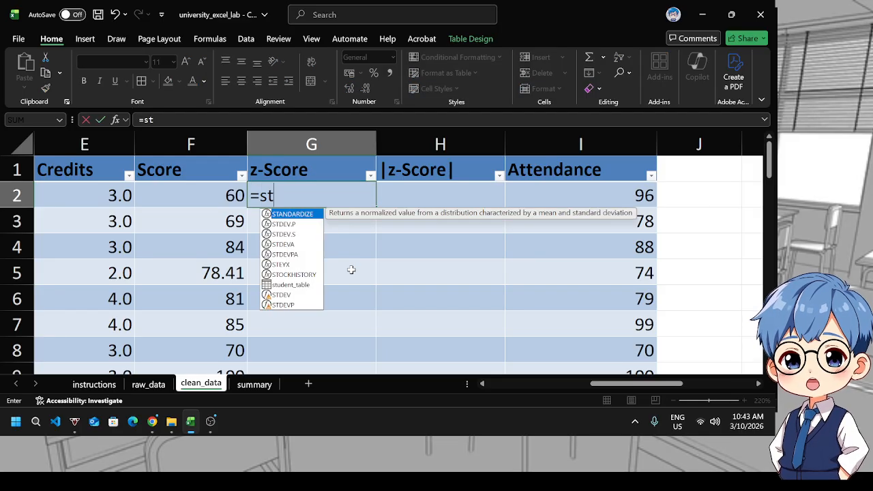
{"action": "key", "text": "Tab"}
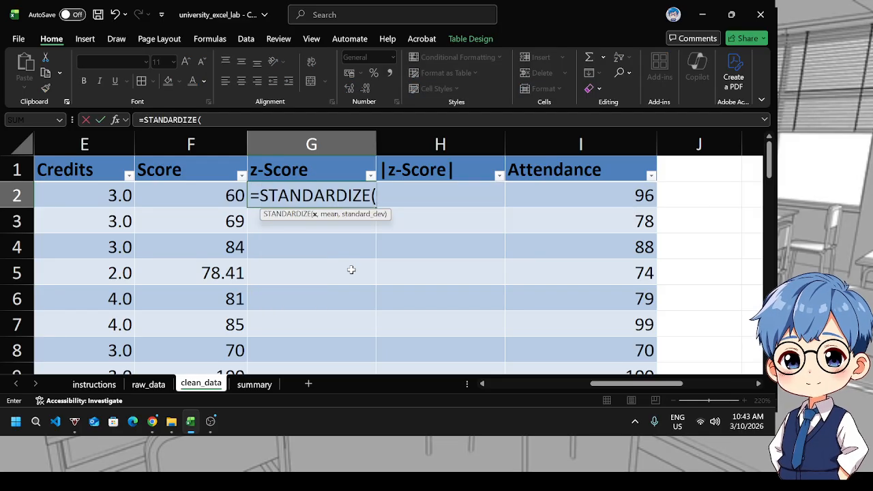
{"action": "left_click", "coordinate": [200, 195]}
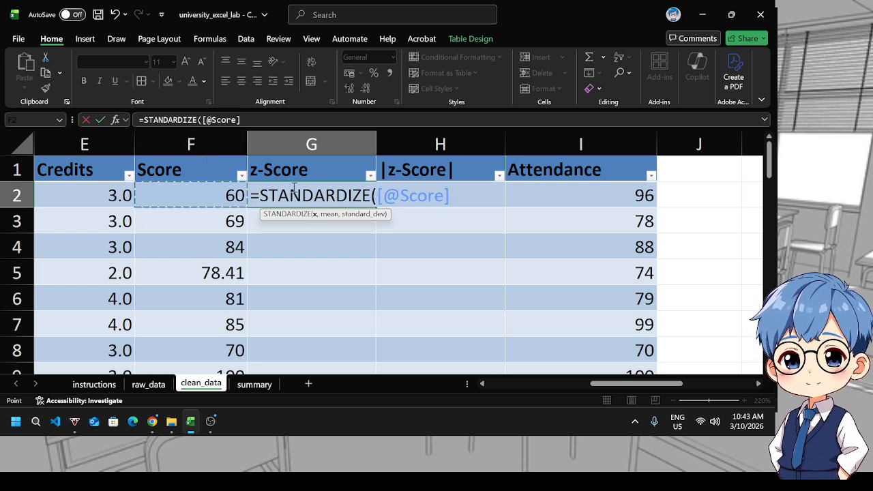
{"action": "type", "text": ","}
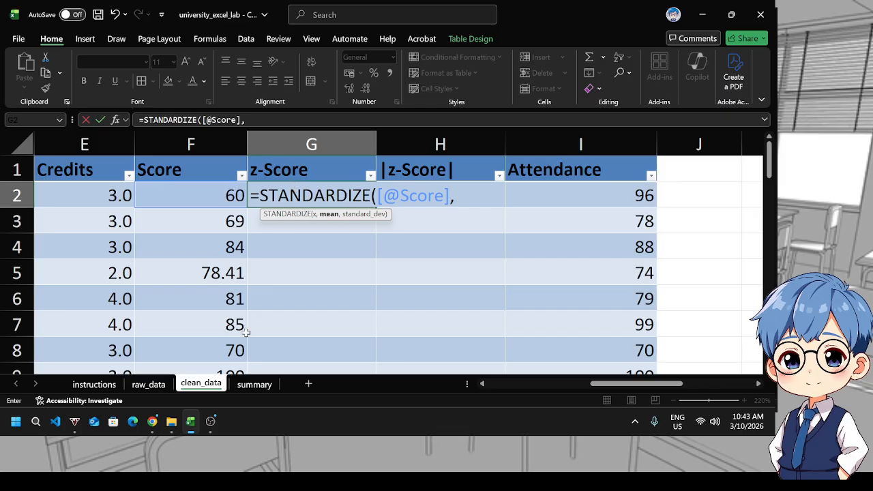
{"action": "left_click", "coordinate": [254, 384]}
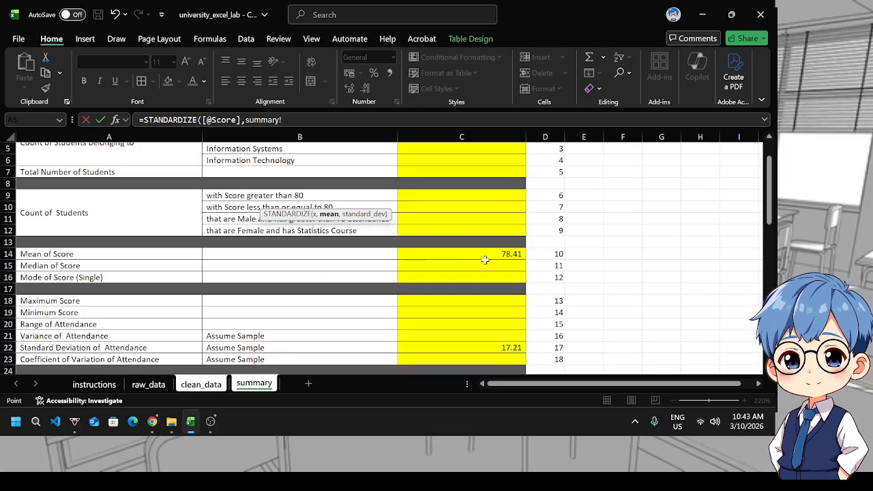
{"action": "left_click", "coordinate": [454, 255]}
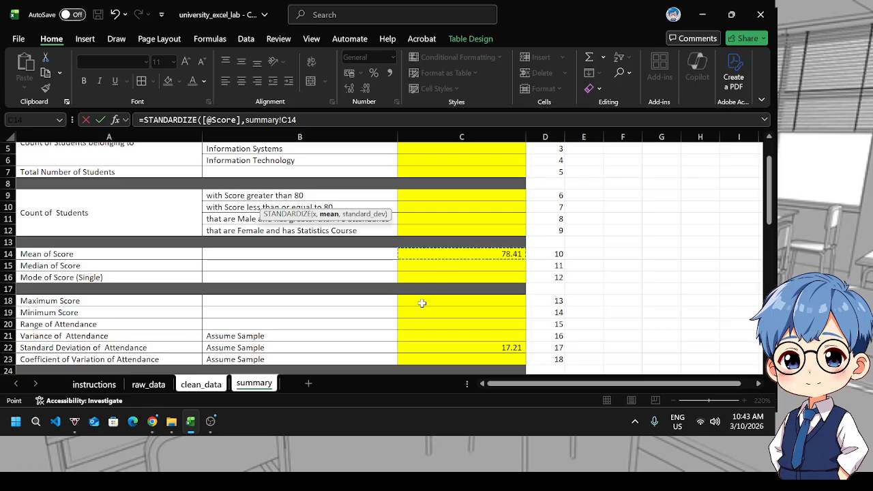
{"action": "type", "text": ","}
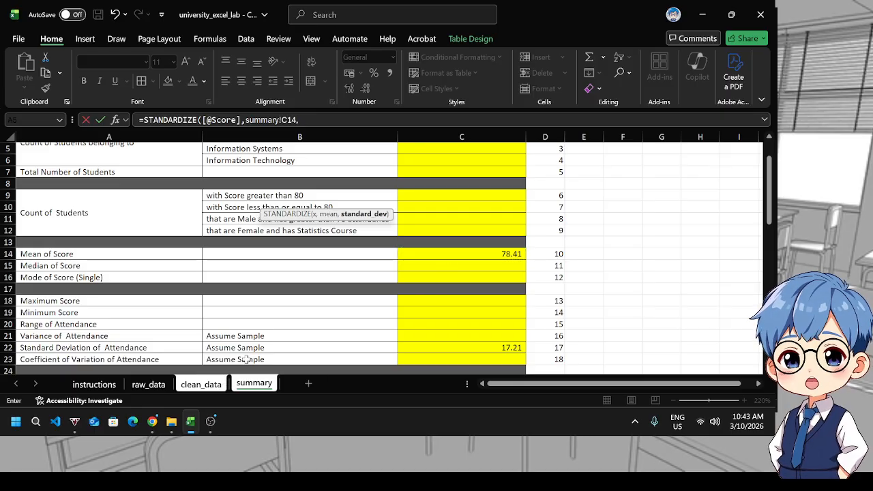
{"action": "left_click", "coordinate": [461, 347]}
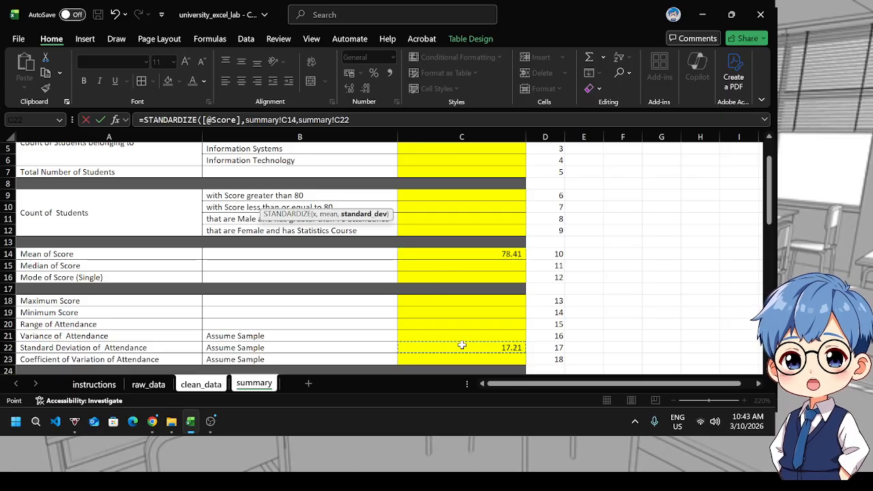
{"action": "left_click", "coordinate": [287, 120]}
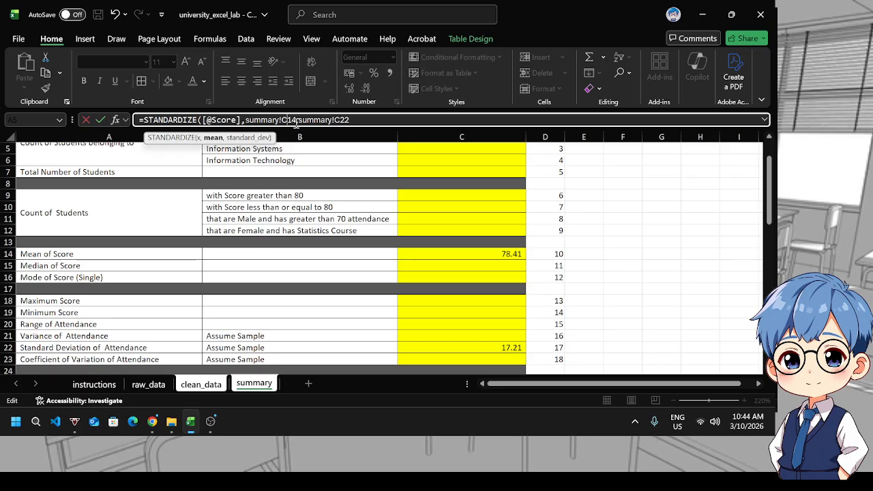
{"action": "key", "text": "F4"}
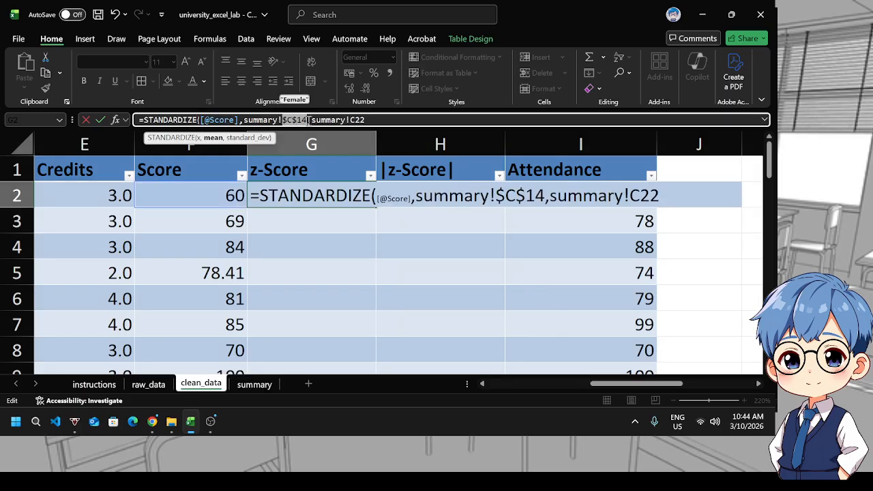
{"action": "left_click", "coordinate": [382, 120]}
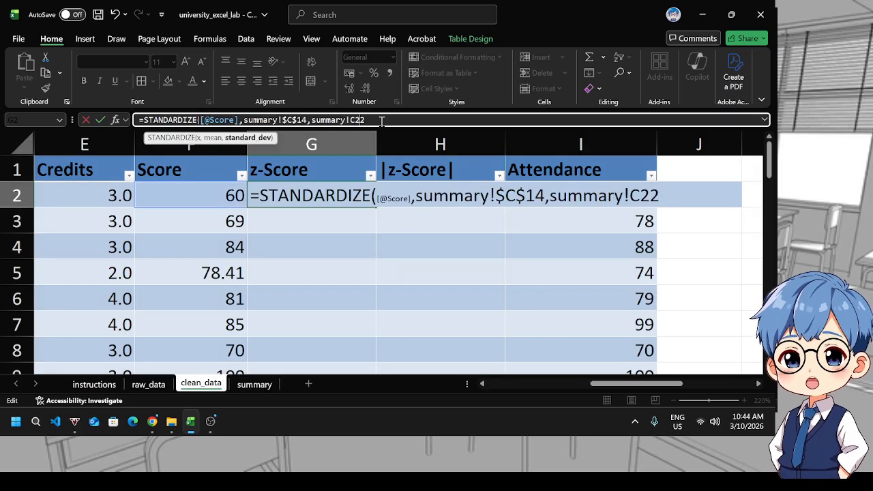
{"action": "key", "text": "alt+F4"}
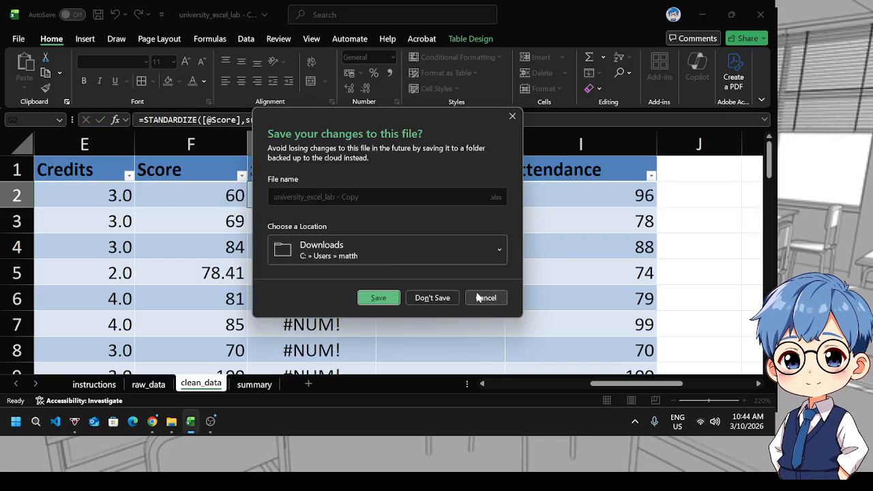
{"action": "left_click", "coordinate": [479, 297]}
{"action": "left_click", "coordinate": [356, 119]}
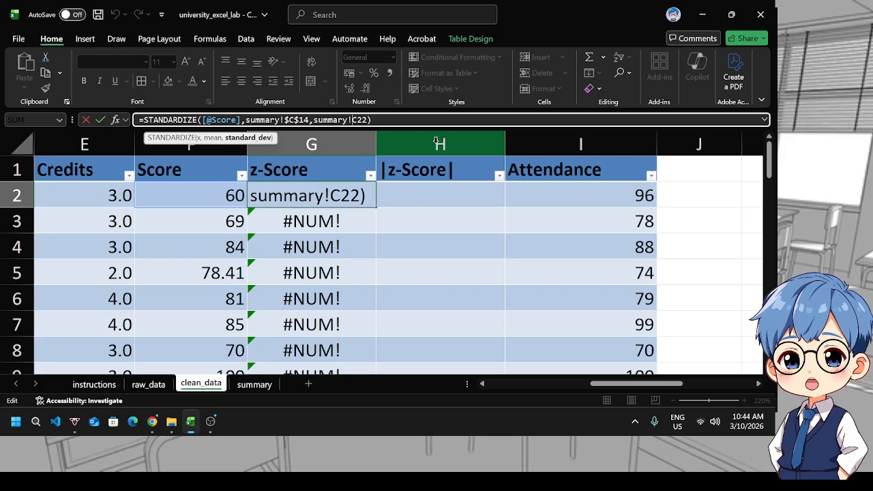
{"action": "type", "text": "$"}
{"action": "key", "text": "Right"}
{"action": "type", "text": "$"}
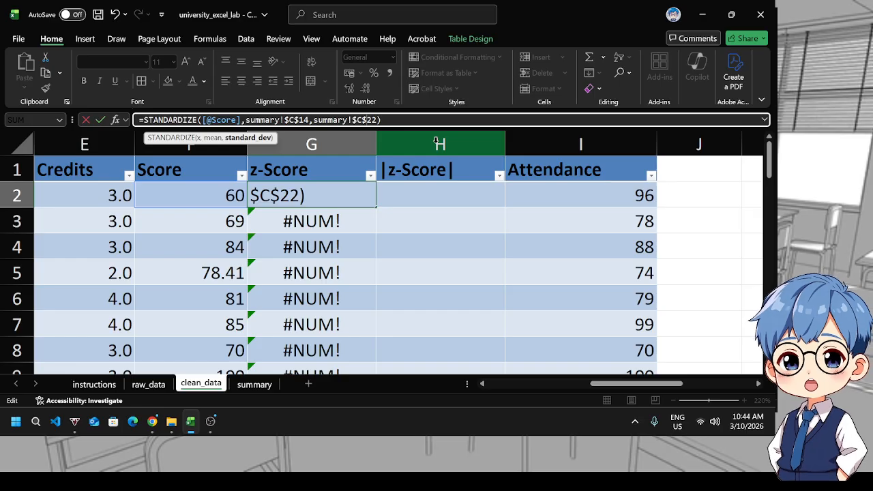
{"action": "key", "text": "Return"}
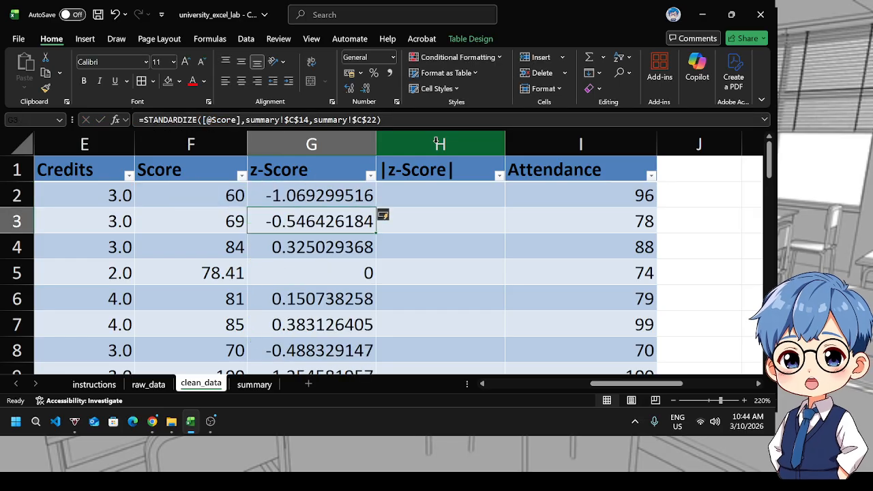
Format the whole z-Score column to show two decimal places
{"action": "left_click", "coordinate": [301, 200]}
{"action": "scroll", "coordinate": [321, 240], "scroll_direction": "down", "scroll_amount": 12}
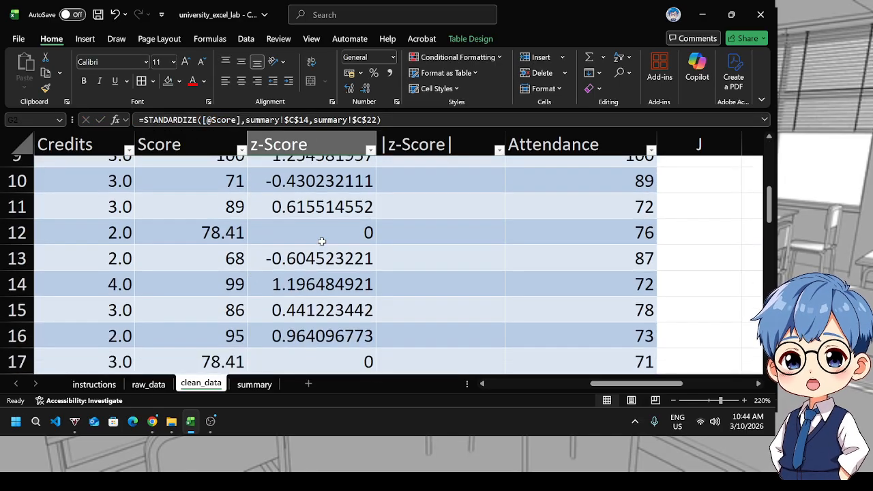
{"action": "left_click", "coordinate": [322, 306], "text": "shift"}
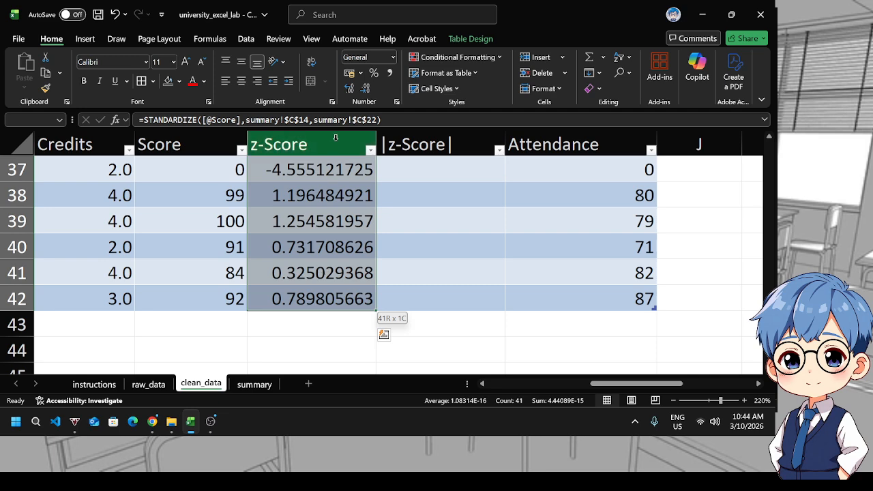
{"action": "left_click", "coordinate": [367, 91]}
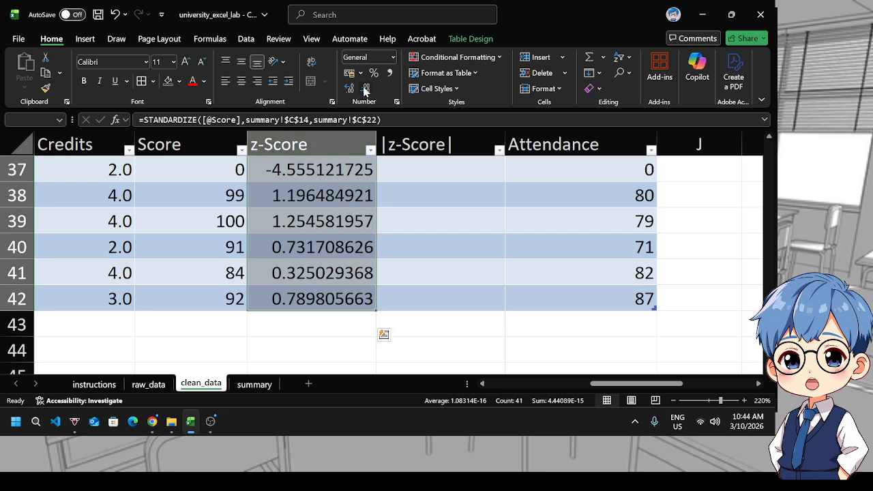
{"action": "left_click", "coordinate": [366, 91]}
{"action": "left_click", "coordinate": [366, 91]}
{"action": "left_click", "coordinate": [364, 90]}
{"action": "left_click", "coordinate": [365, 91]}
{"action": "left_click", "coordinate": [365, 91]}
{"action": "left_click", "coordinate": [365, 91]}
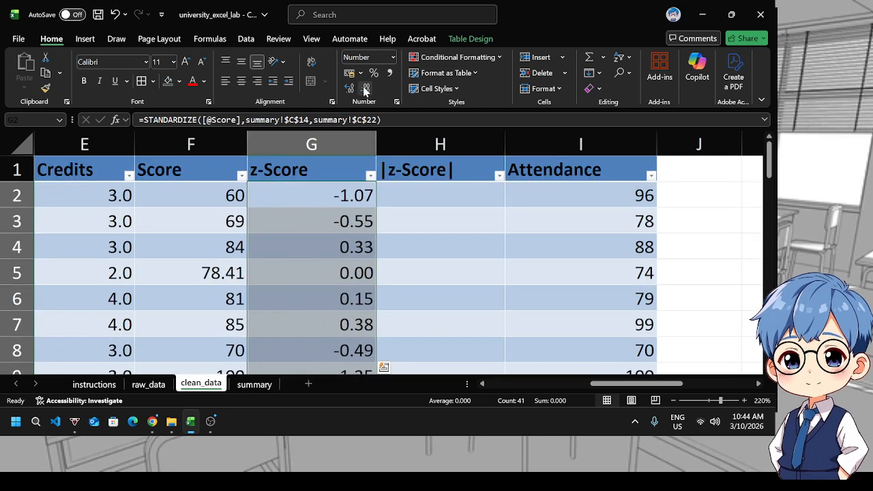
In the |z-Score| column, enter =ABS([@[z-Score]]) for every row
{"action": "left_click", "coordinate": [398, 291]}
{"action": "scroll", "coordinate": [389, 289], "scroll_direction": "down", "scroll_amount": 4}
{"action": "scroll", "coordinate": [388, 290], "scroll_direction": "down", "scroll_amount": 4}
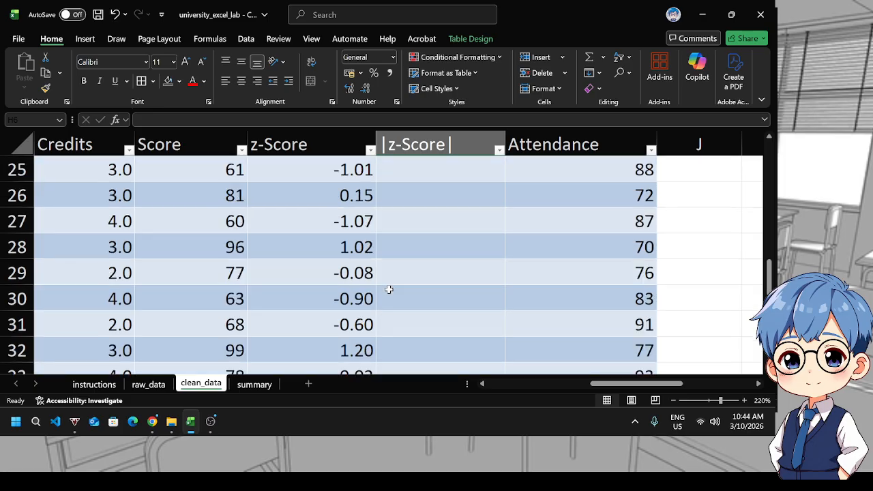
{"action": "scroll", "coordinate": [389, 289], "scroll_direction": "up", "scroll_amount": 8}
{"action": "scroll", "coordinate": [402, 191], "scroll_direction": "down", "scroll_amount": 1}
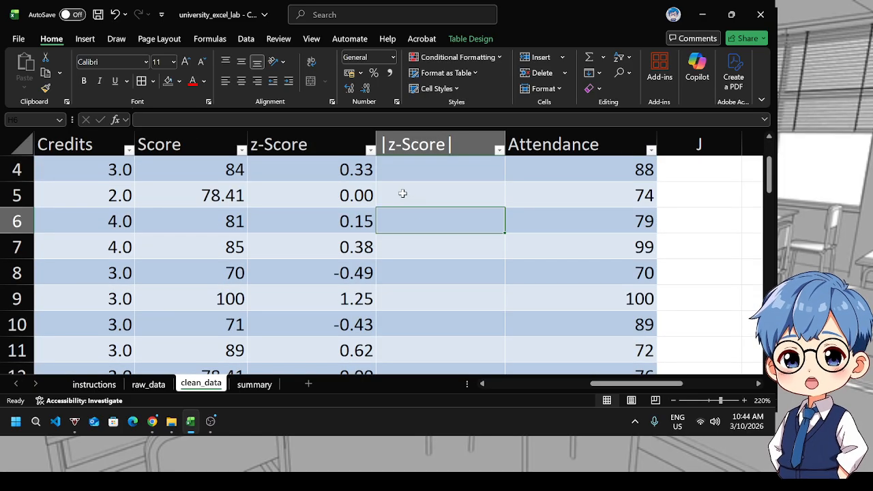
{"action": "scroll", "coordinate": [369, 195], "scroll_direction": "up", "scroll_amount": 1}
{"action": "left_click", "coordinate": [411, 195]}
{"action": "type", "text": "=abs"}
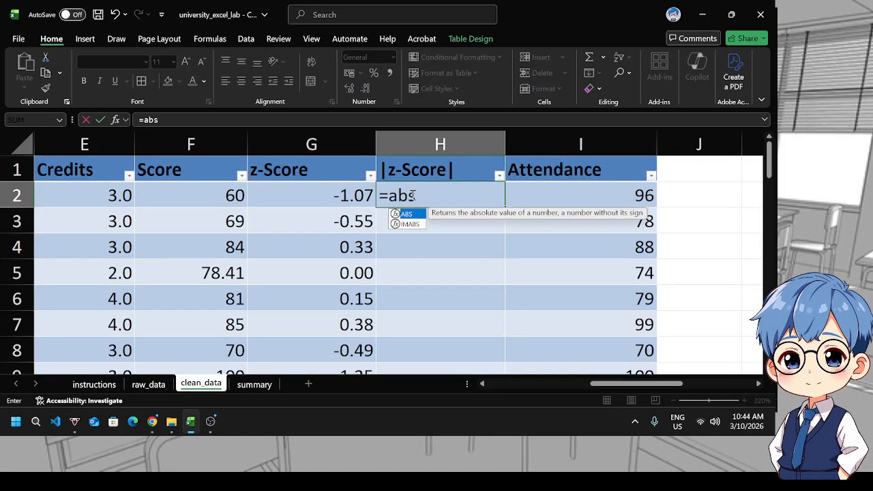
{"action": "key", "text": "Tab"}
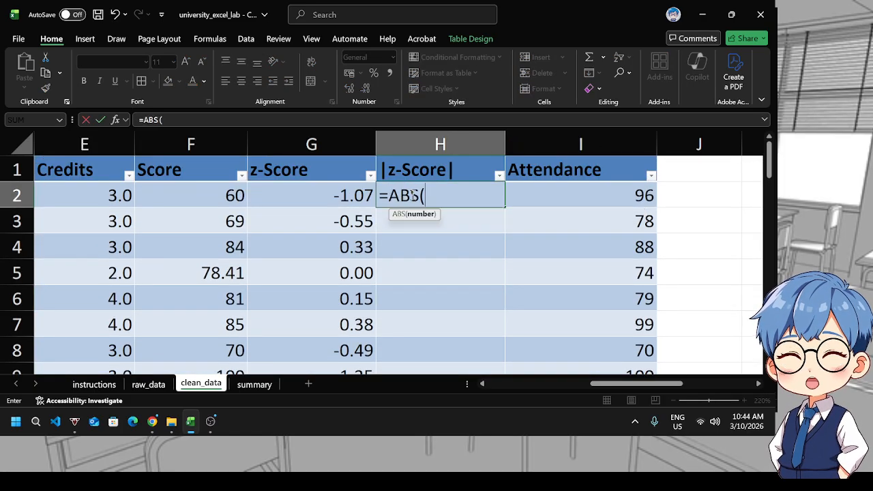
{"action": "left_click", "coordinate": [331, 196]}
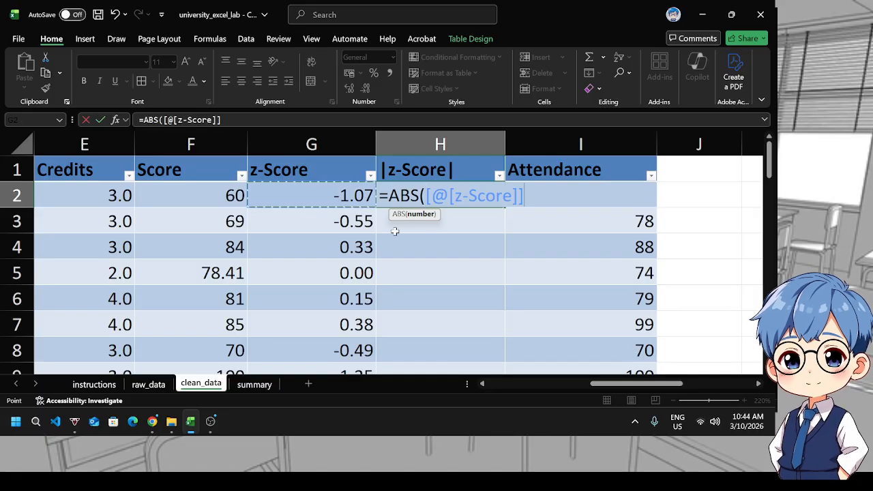
{"action": "type", "text": ")"}
{"action": "key", "text": "Return"}
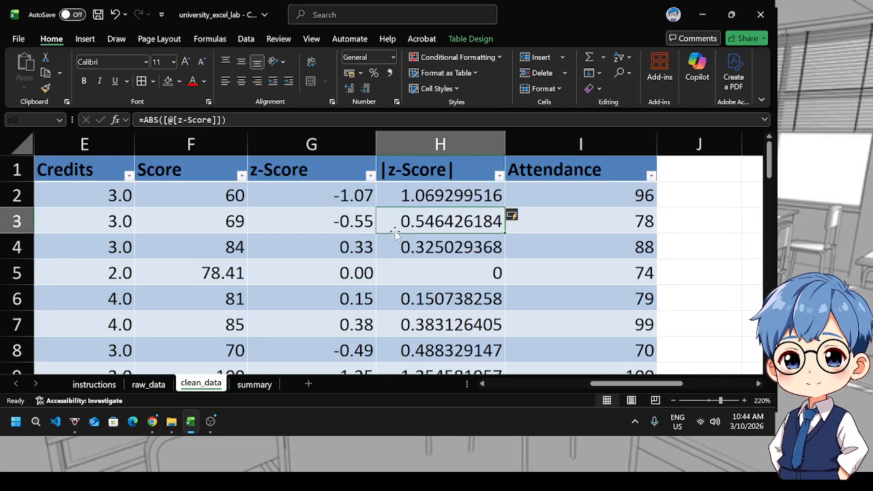
{"action": "left_click", "coordinate": [430, 199]}
{"action": "scroll", "coordinate": [430, 199], "scroll_direction": "down", "scroll_amount": 12}
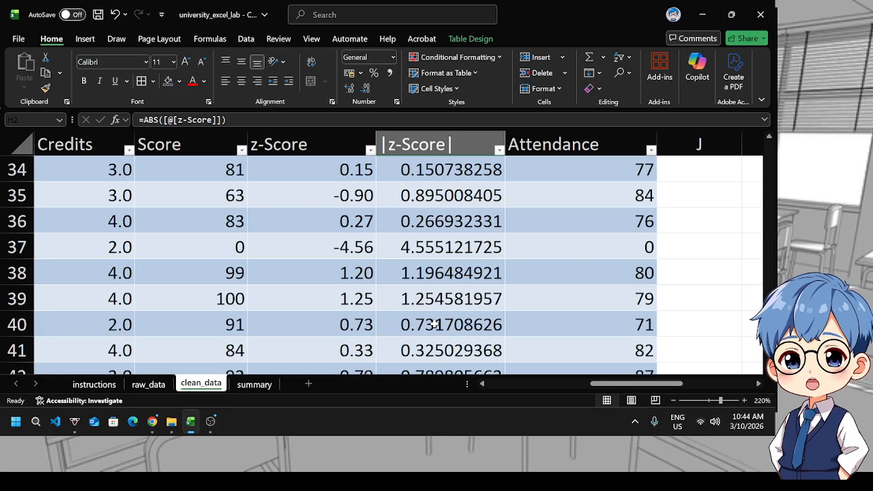
Format the whole |z-Score| column to show two decimal places
{"action": "left_click", "coordinate": [434, 301], "text": "shift"}
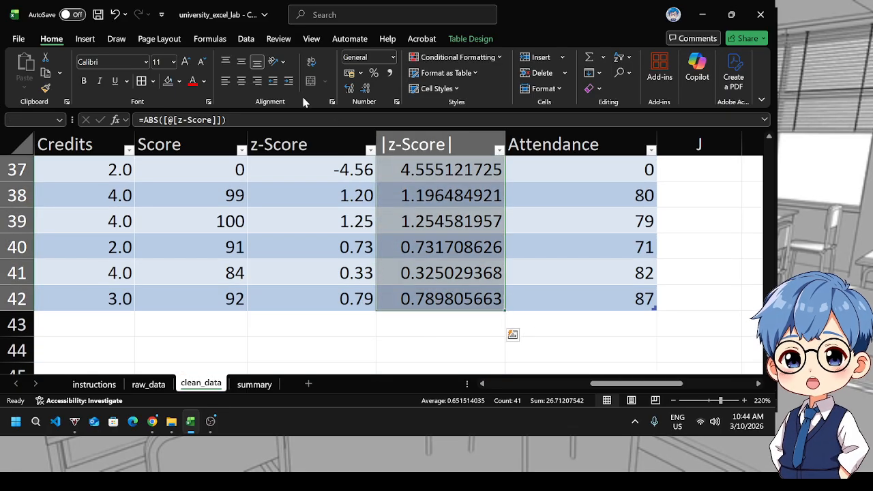
{"action": "left_click", "coordinate": [366, 89]}
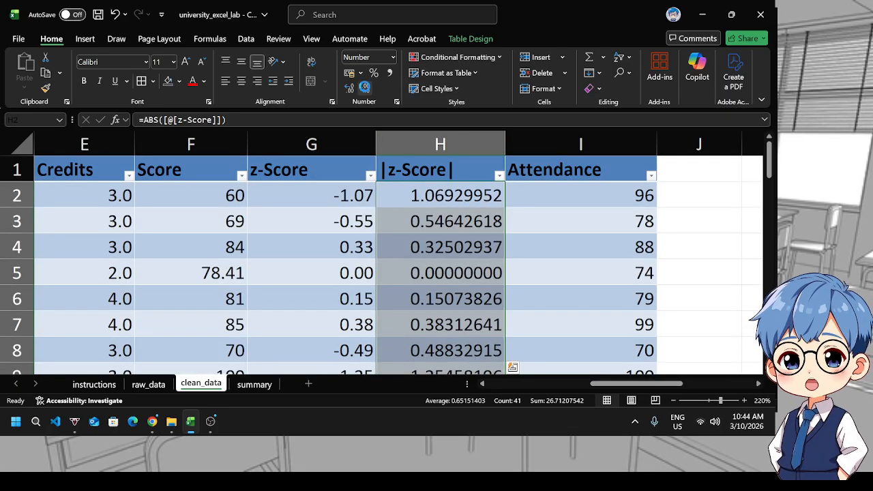
{"action": "left_click", "coordinate": [365, 88]}
{"action": "left_click", "coordinate": [366, 88]}
{"action": "left_click", "coordinate": [365, 89]}
{"action": "left_click", "coordinate": [366, 89]}
{"action": "left_click", "coordinate": [365, 89]}
{"action": "left_click", "coordinate": [366, 88]}
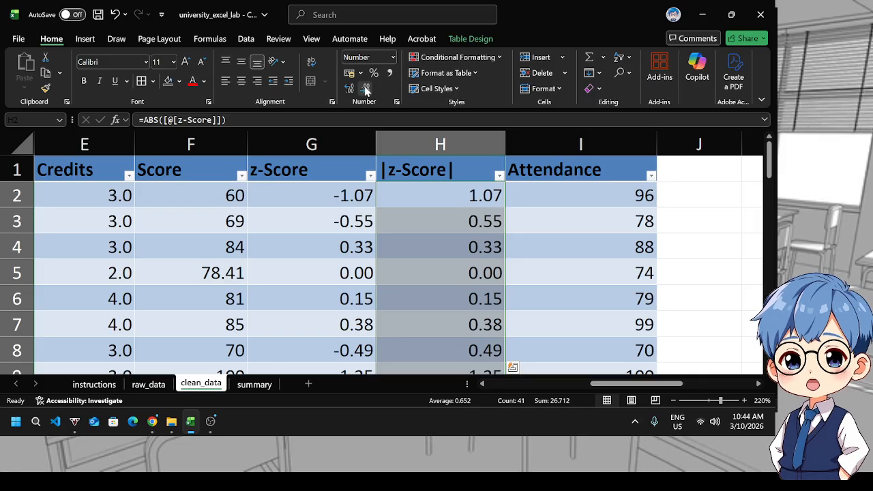
Check the task list on the instructions sheet and save the workbook
{"action": "scroll", "coordinate": [515, 217], "scroll_direction": "down", "scroll_amount": 1}
{"action": "scroll", "coordinate": [498, 252], "scroll_direction": "up", "scroll_amount": 1}
{"action": "scroll", "coordinate": [484, 280], "scroll_direction": "down", "scroll_amount": 1}
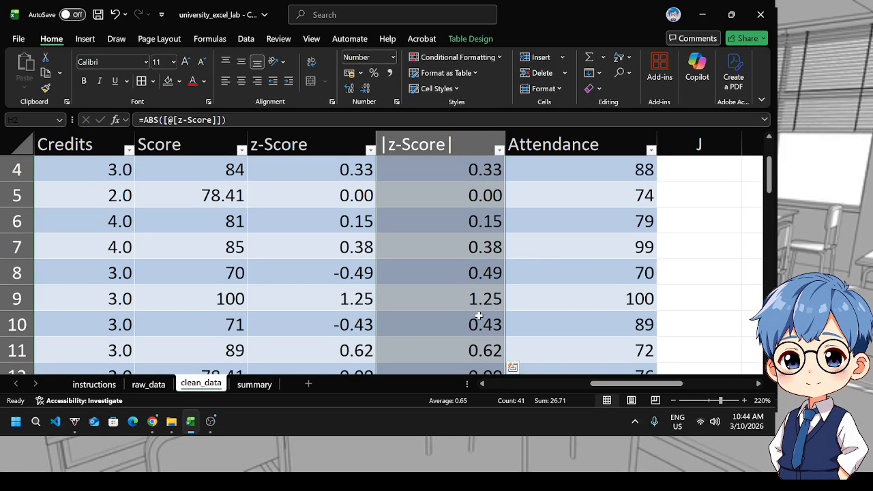
{"action": "scroll", "coordinate": [464, 317], "scroll_direction": "up", "scroll_amount": 1}
{"action": "left_click", "coordinate": [94, 384]}
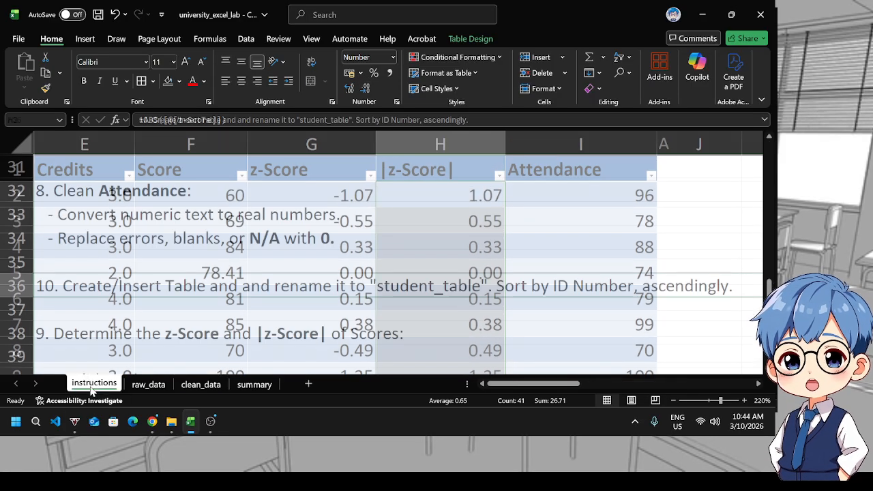
{"action": "left_click", "coordinate": [434, 311]}
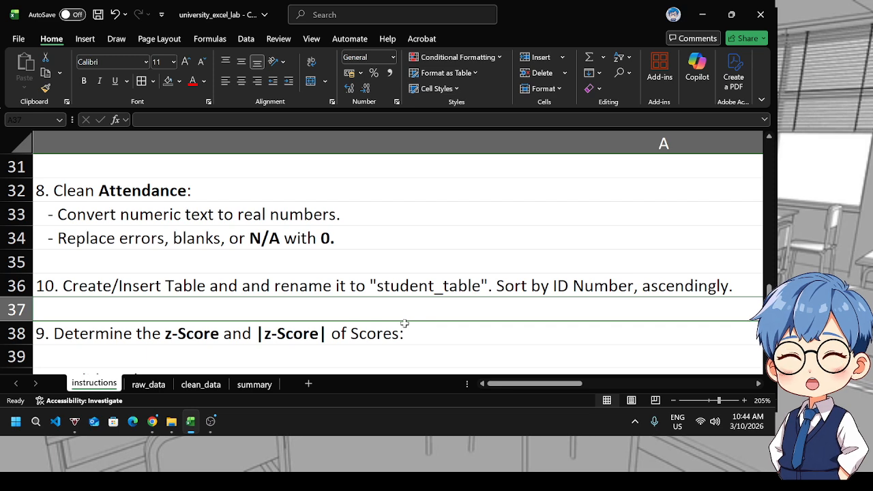
{"action": "key", "text": "ctrl+s"}
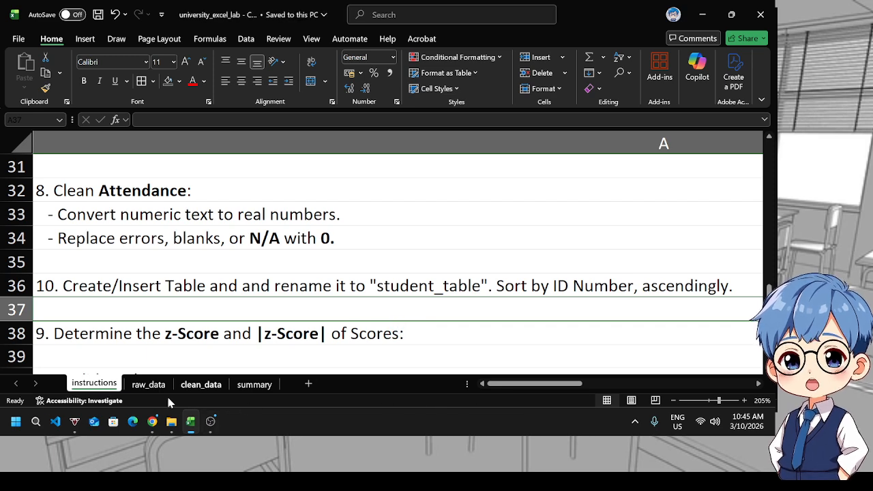
Sort student_table in clean_data by StudentID in ascending order
{"action": "left_click", "coordinate": [200, 384]}
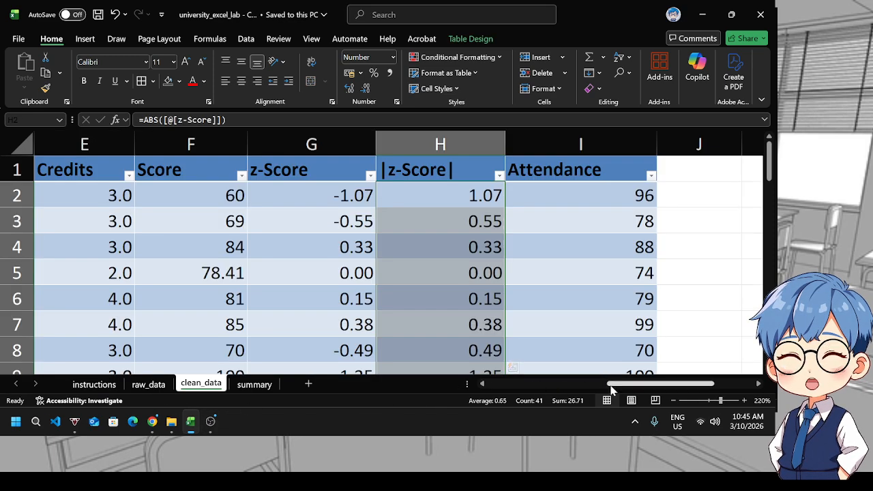
{"action": "left_click", "coordinate": [558, 384]}
{"action": "left_click", "coordinate": [156, 176]}
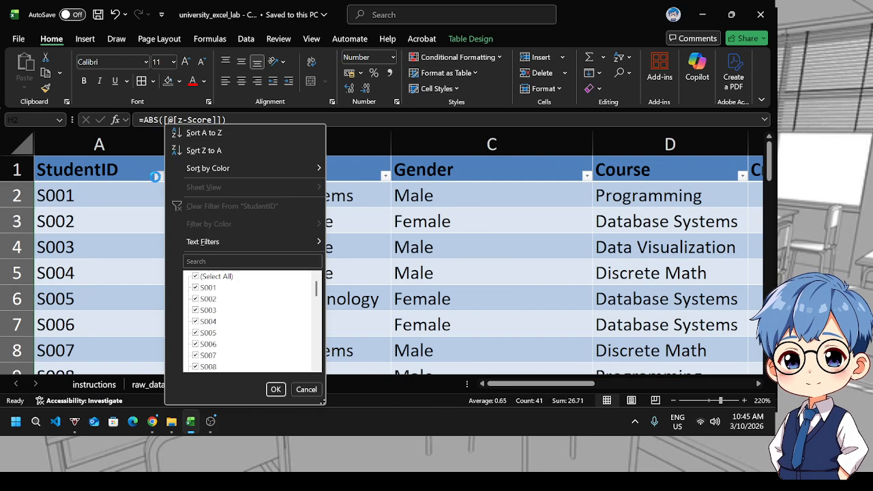
{"action": "left_click", "coordinate": [202, 132]}
Review the sorted clean_data table and save the workbook
{"action": "scroll", "coordinate": [294, 266], "scroll_direction": "down", "scroll_amount": 1}
{"action": "scroll", "coordinate": [295, 266], "scroll_direction": "down", "scroll_amount": 8, "text": "ctrl"}
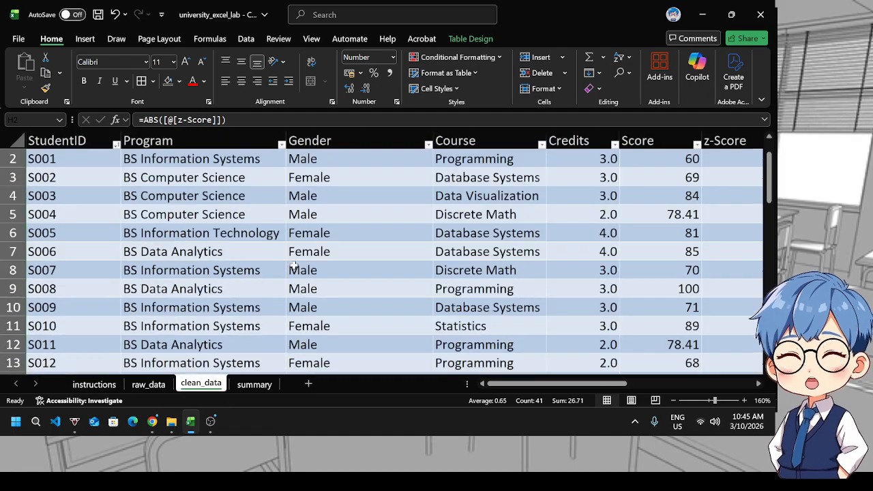
{"action": "scroll", "coordinate": [295, 266], "scroll_direction": "down", "scroll_amount": 10}
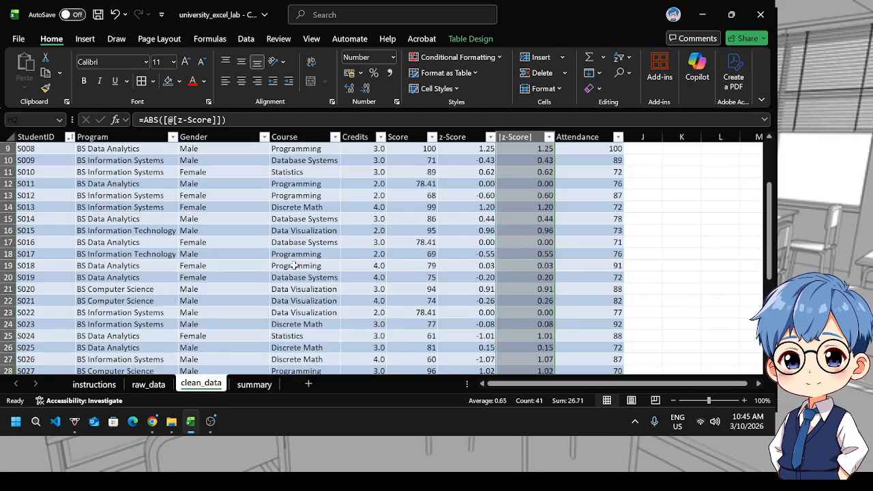
{"action": "scroll", "coordinate": [293, 265], "scroll_direction": "up", "scroll_amount": 11}
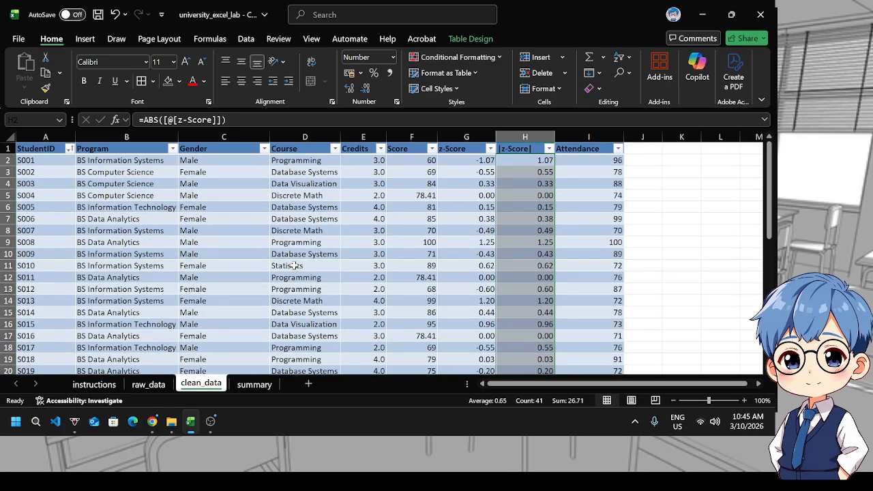
{"action": "scroll", "coordinate": [296, 254], "scroll_direction": "up", "scroll_amount": 5, "text": "ctrl"}
{"action": "scroll", "coordinate": [296, 251], "scroll_direction": "down", "scroll_amount": 8}
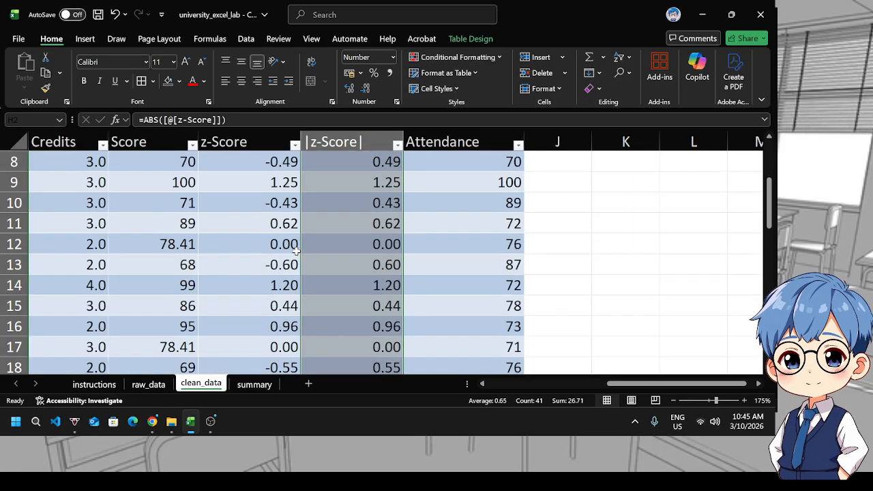
{"action": "key", "text": "ctrl+s"}
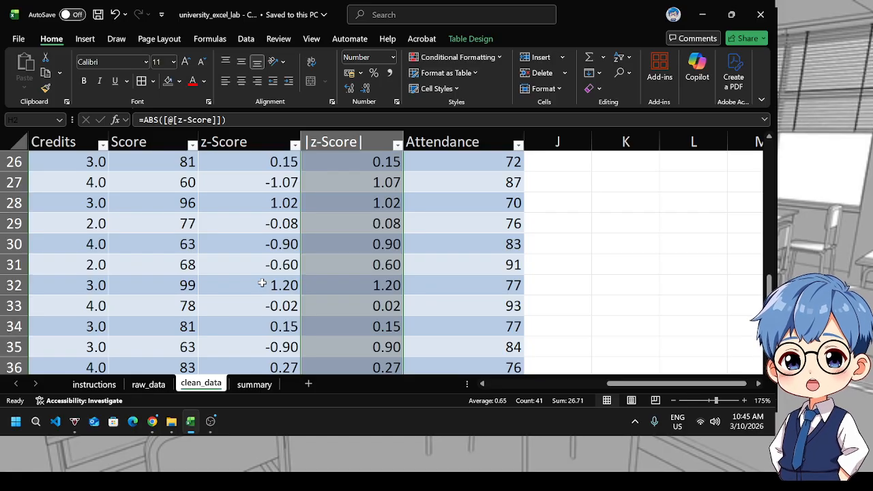
Examine the summary sheet's questions and the Program column of the clean_data table
{"action": "left_click", "coordinate": [250, 384]}
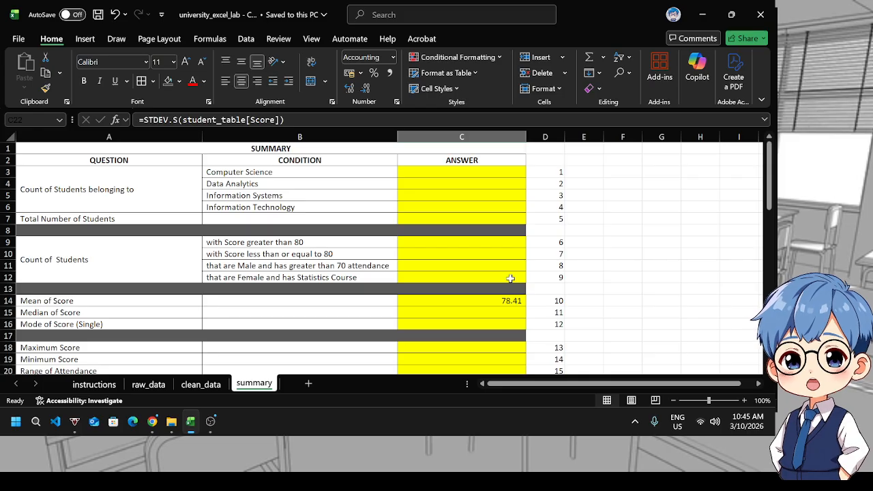
{"action": "scroll", "coordinate": [533, 266], "scroll_direction": "down", "scroll_amount": 15}
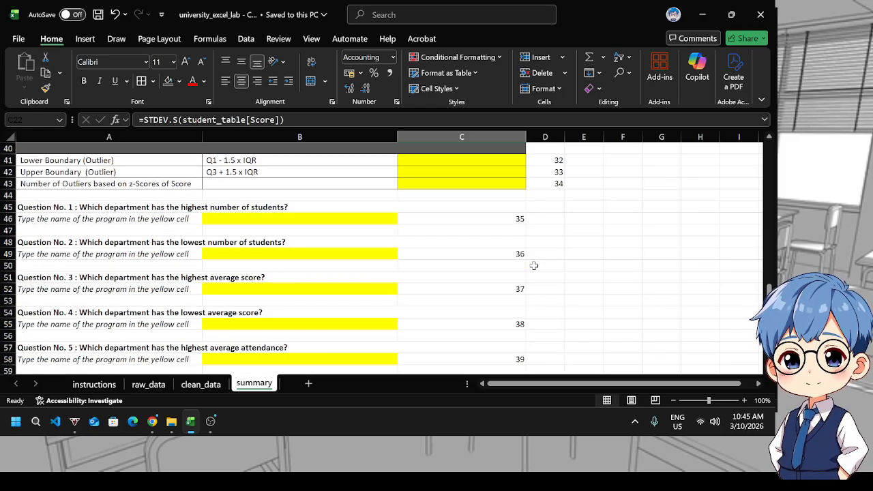
{"action": "scroll", "coordinate": [534, 265], "scroll_direction": "up", "scroll_amount": 11}
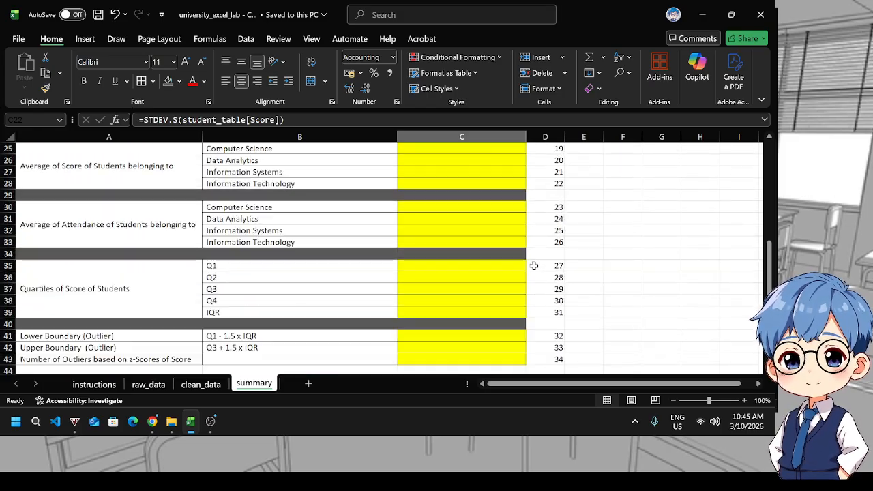
{"action": "scroll", "coordinate": [500, 265], "scroll_direction": "up", "scroll_amount": 4}
{"action": "left_click", "coordinate": [445, 171]}
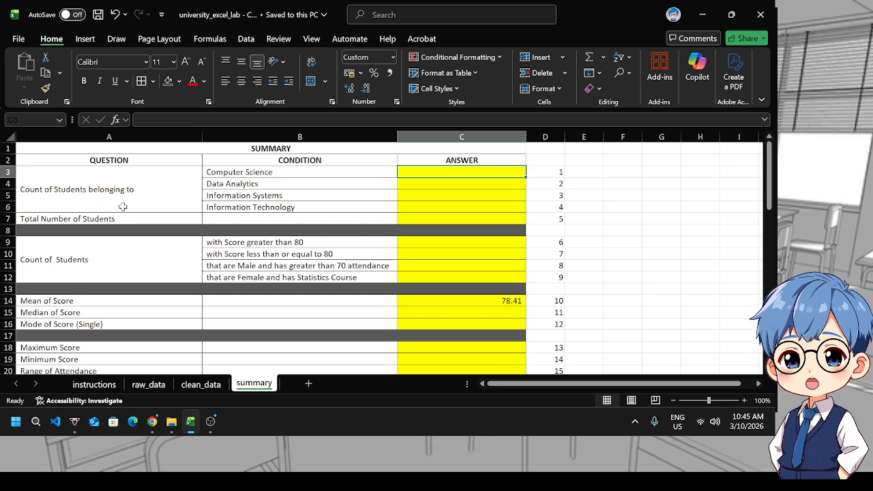
{"action": "left_click", "coordinate": [196, 387]}
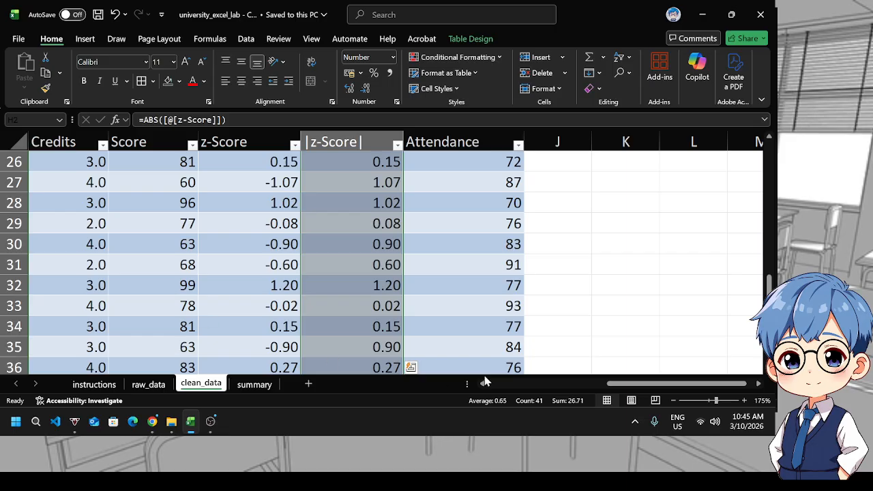
{"action": "left_click_drag", "start_coordinate": [632, 383], "coordinate": [509, 387]}
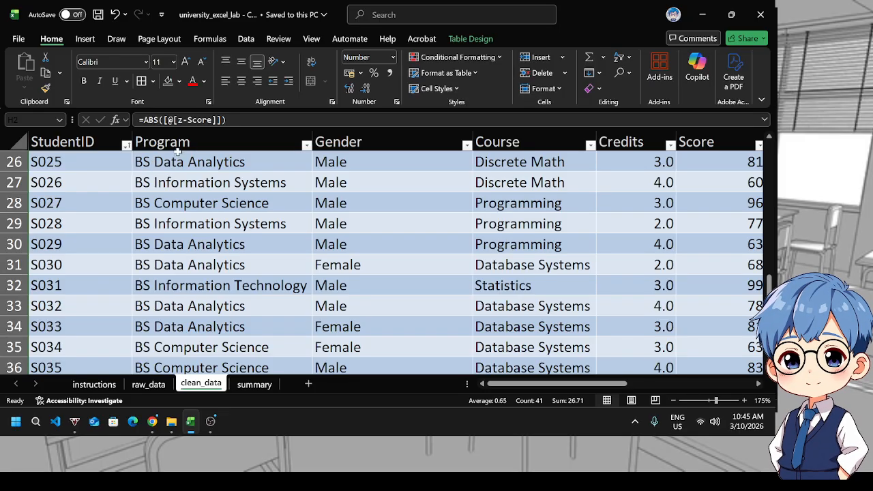
{"action": "left_click", "coordinate": [239, 388]}
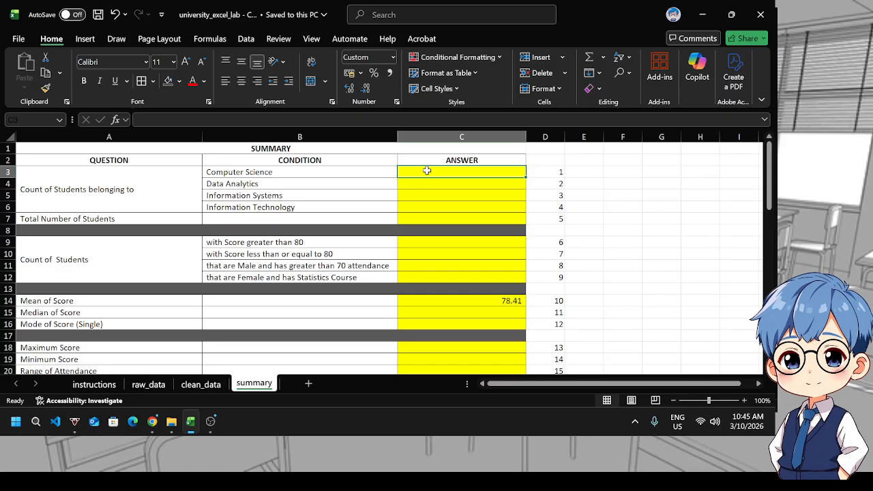
In summary cell C3, start a COUNTIF formula with student_table[Program] as the range
{"action": "type", "text": "="}
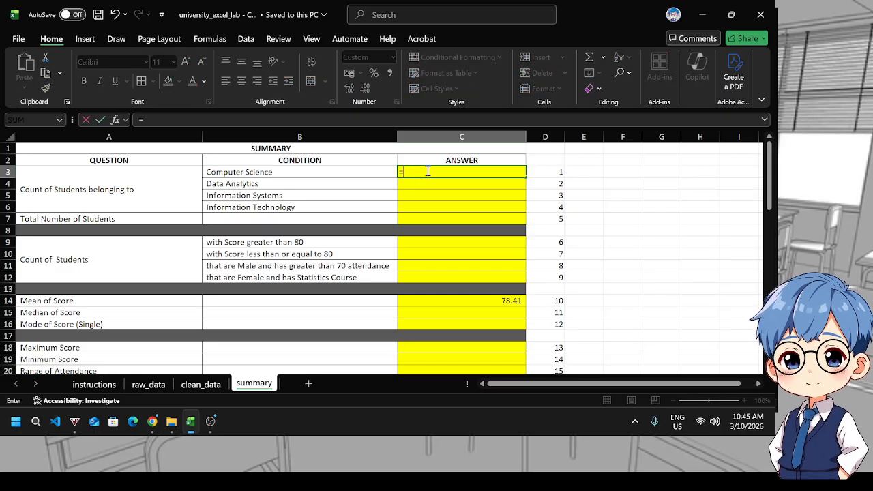
{"action": "type", "text": "count"}
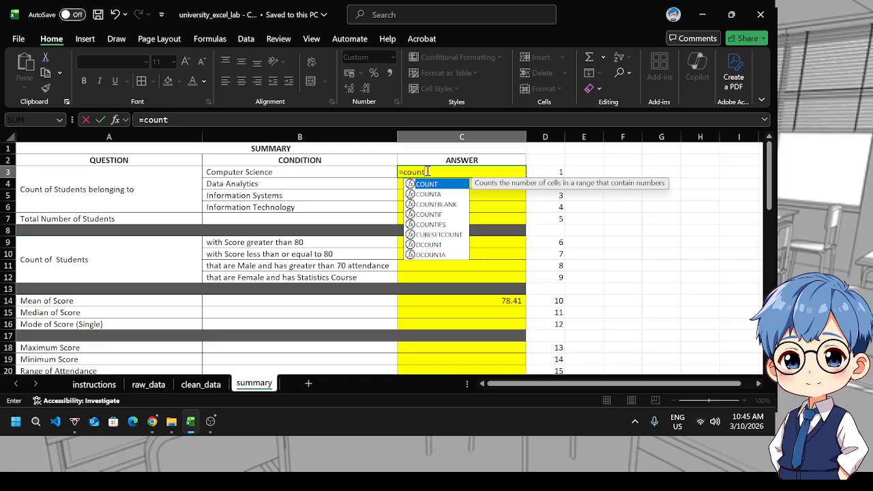
{"action": "key", "text": "Tab"}
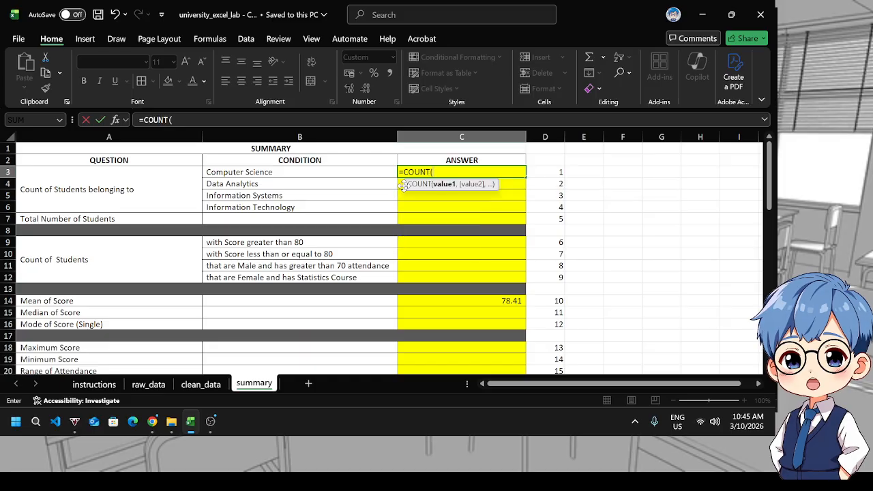
{"action": "key", "text": "BackSpace"}
{"action": "type", "text": "IF"}
{"action": "key", "text": "Tab"}
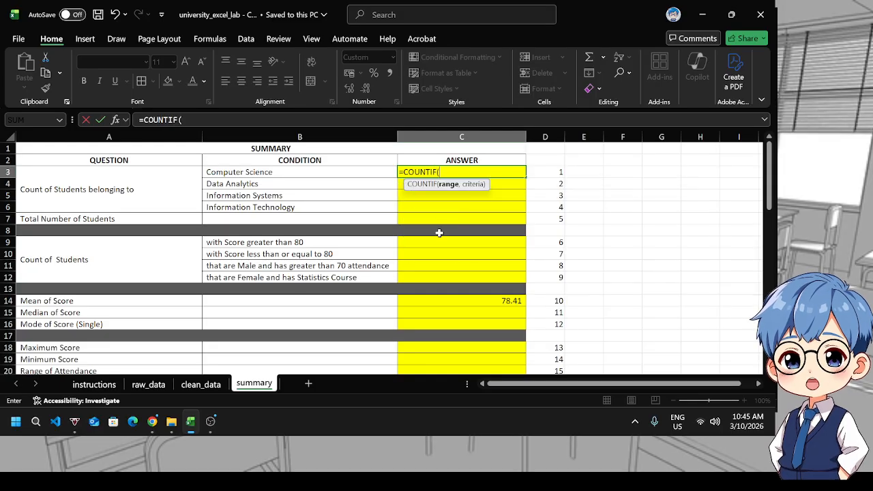
{"action": "type", "text": "st"}
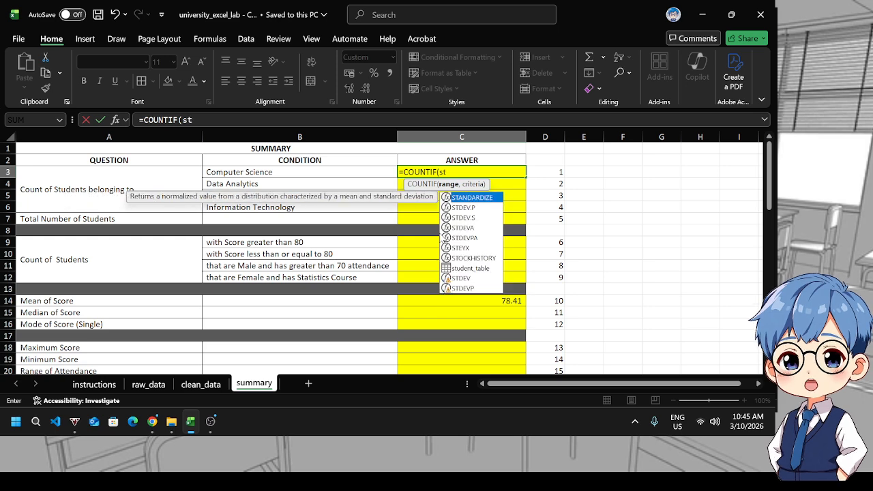
{"action": "key", "text": "Down"}
{"action": "key", "text": "Down"}
{"action": "key", "text": "Down"}
{"action": "key", "text": "Down"}
{"action": "key", "text": "Down"}
{"action": "key", "text": "Down"}
{"action": "key", "text": "Down"}
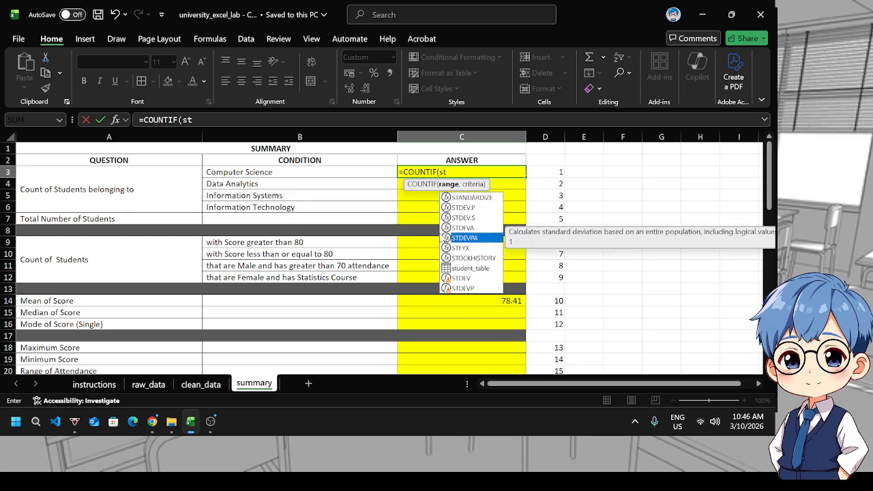
{"action": "key", "text": "Tab"}
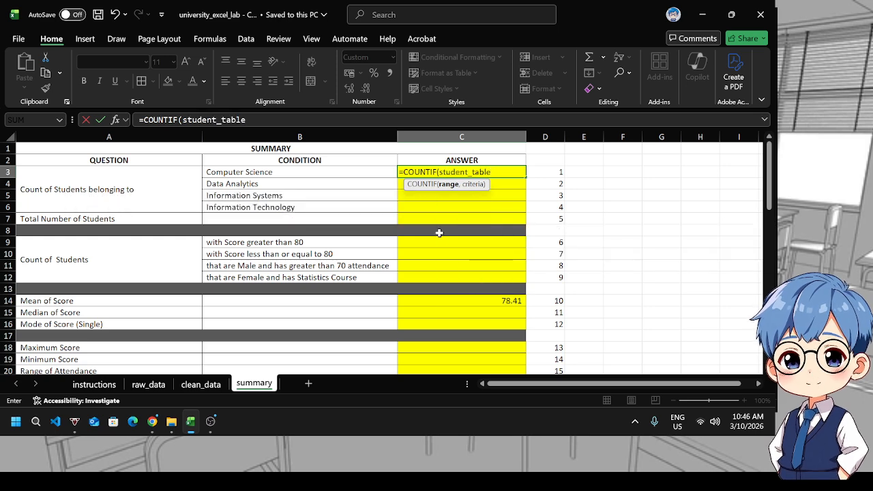
{"action": "type", "text": "["}
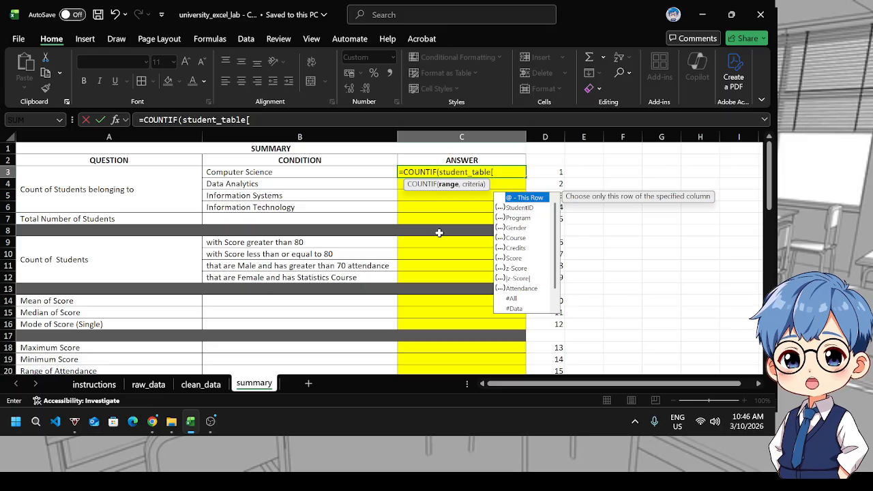
{"action": "key", "text": "Down"}
{"action": "key", "text": "Down"}
{"action": "key", "text": "Tab"}
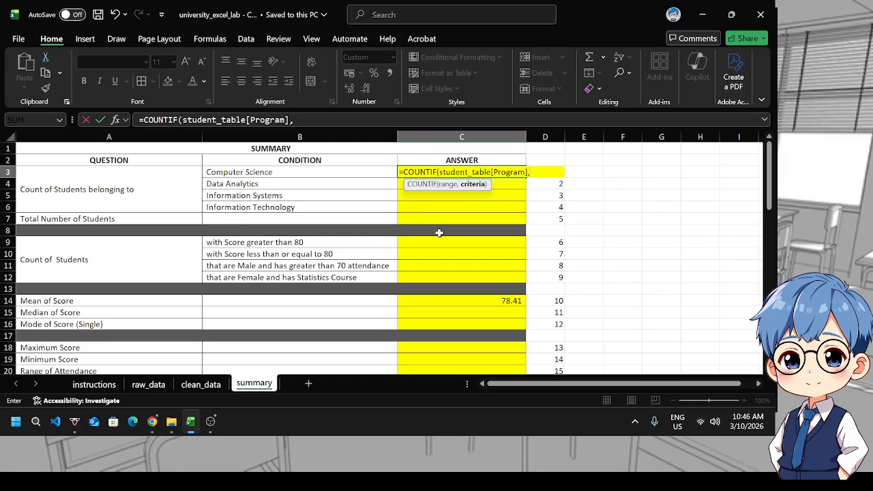
Complete C3's COUNTIF with a CONCAT("BS") criterion, decline the suggested typo correction, and enter the formula
{"action": "type", "text": "CON"}
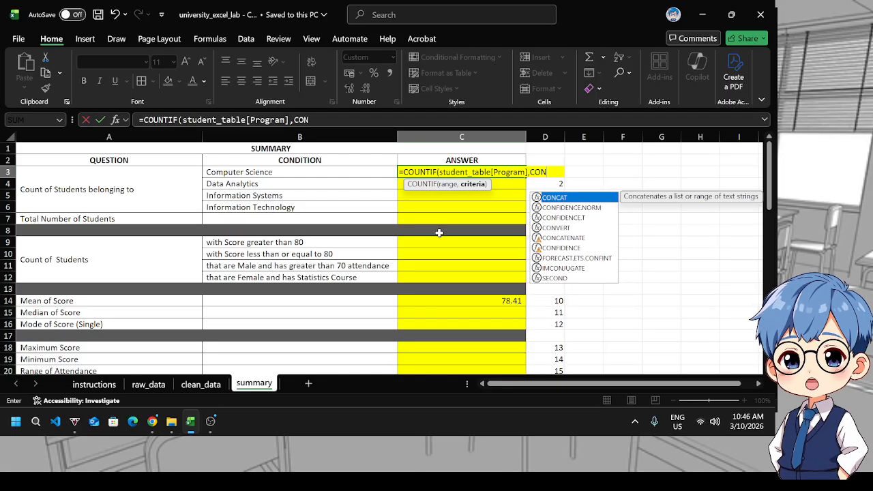
{"action": "key", "text": "Tab"}
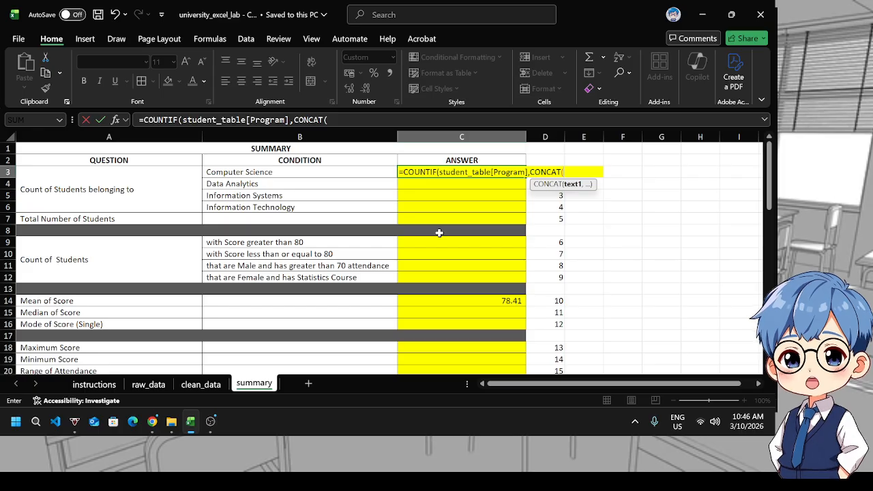
{"action": "type", "text": "\"BS"}
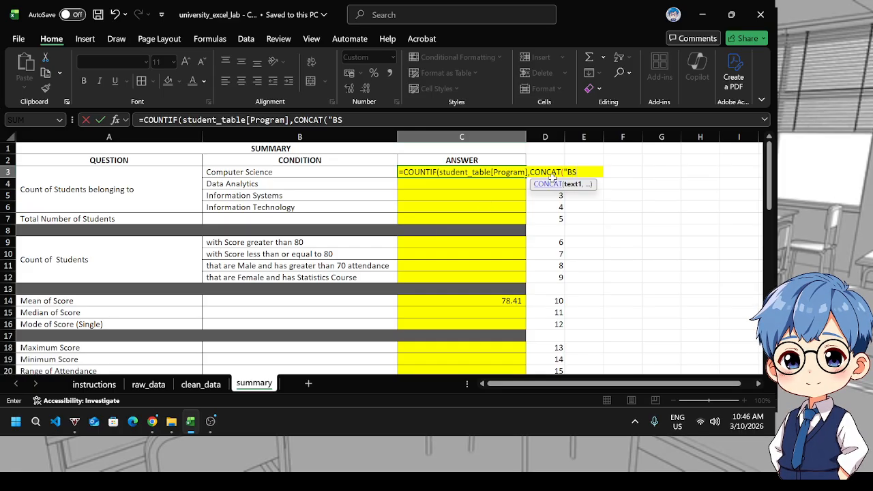
{"action": "key", "text": "Return"}
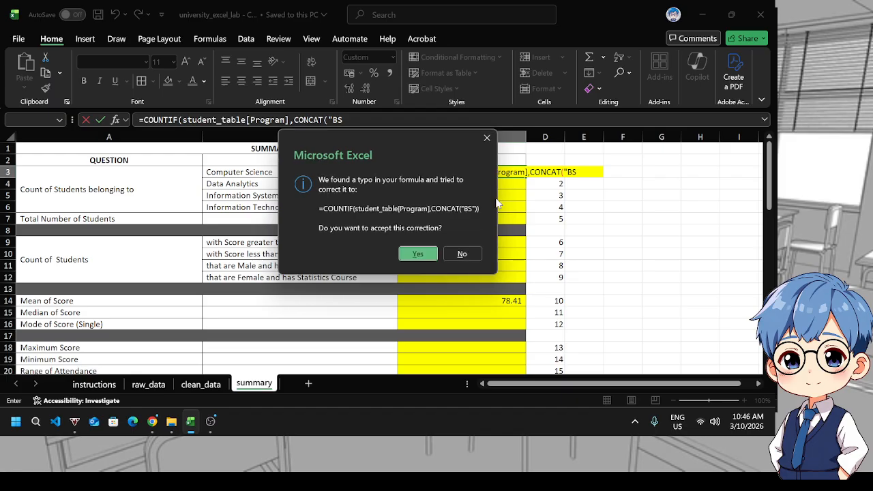
{"action": "left_click", "coordinate": [462, 254]}
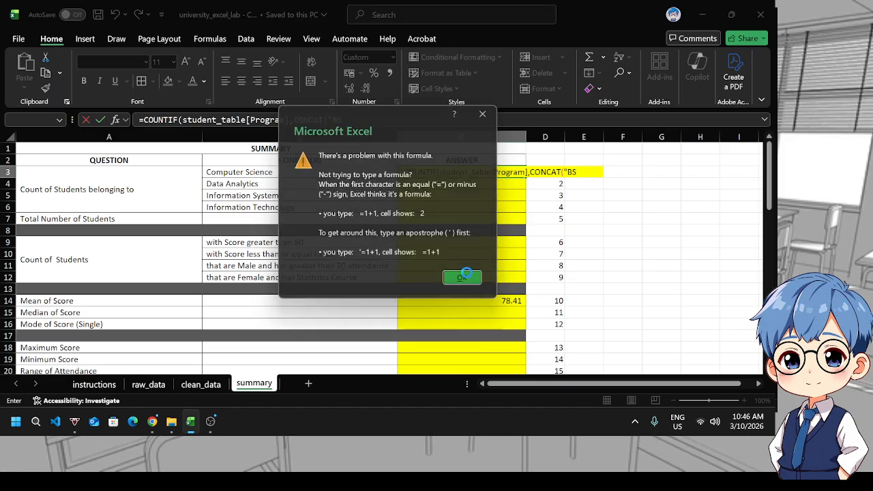
{"action": "left_click", "coordinate": [462, 277]}
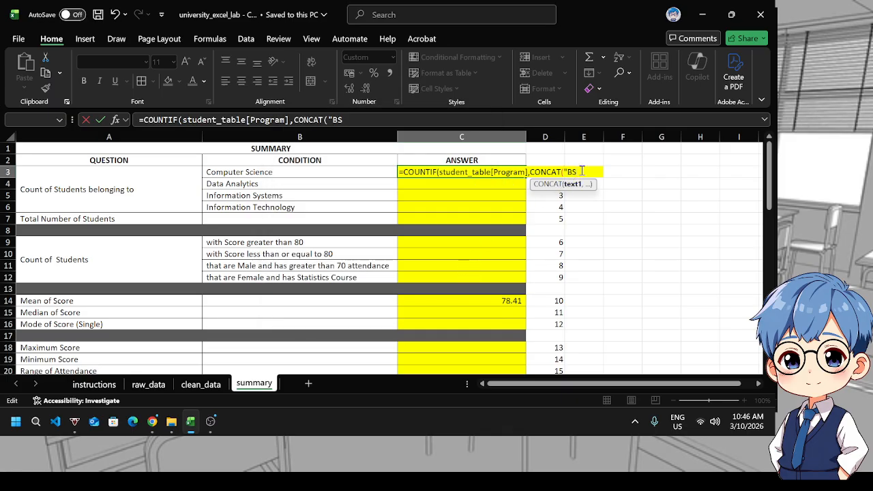
{"action": "key", "text": "Return"}
Edit C3's formula so the COUNTIF criterion becomes CONCAT("BS ",B3), joining the prefix with the program name
{"action": "scroll", "coordinate": [580, 170], "scroll_direction": "up", "scroll_amount": 3}
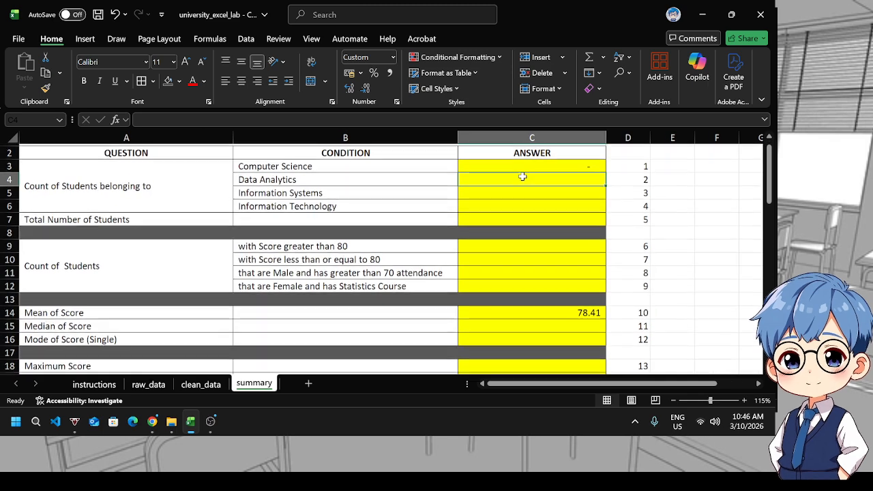
{"action": "scroll", "coordinate": [595, 167], "scroll_direction": "up", "scroll_amount": 5}
{"action": "scroll", "coordinate": [618, 175], "scroll_direction": "up", "scroll_amount": 1}
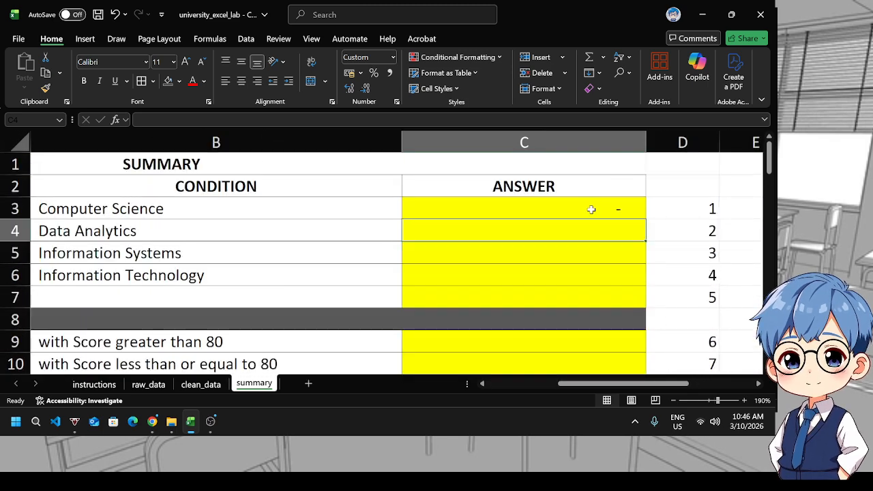
{"action": "left_click", "coordinate": [587, 209]}
{"action": "double_click", "coordinate": [587, 209]}
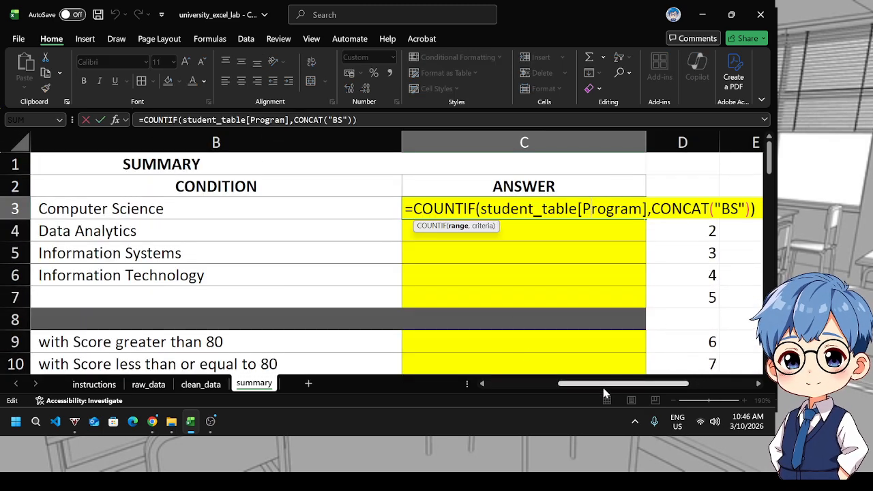
{"action": "left_click_drag", "start_coordinate": [606, 385], "coordinate": [632, 392]}
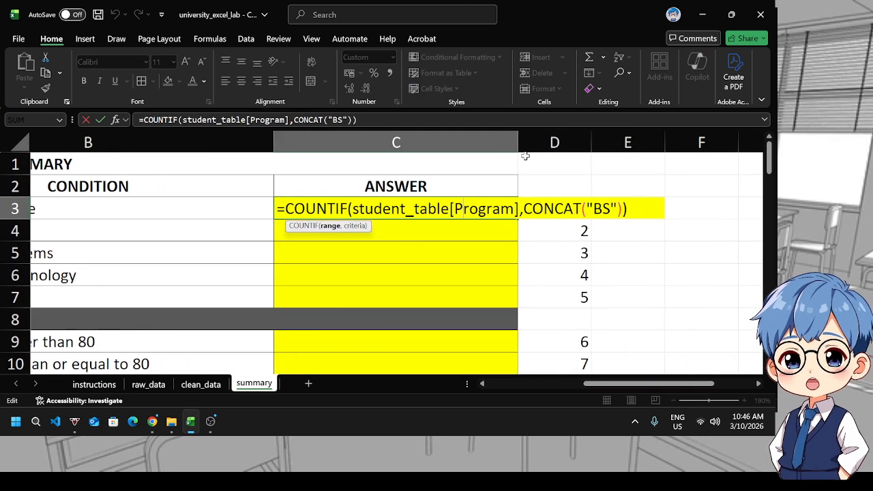
{"action": "left_click", "coordinate": [394, 119]}
{"action": "type", "text": ","}
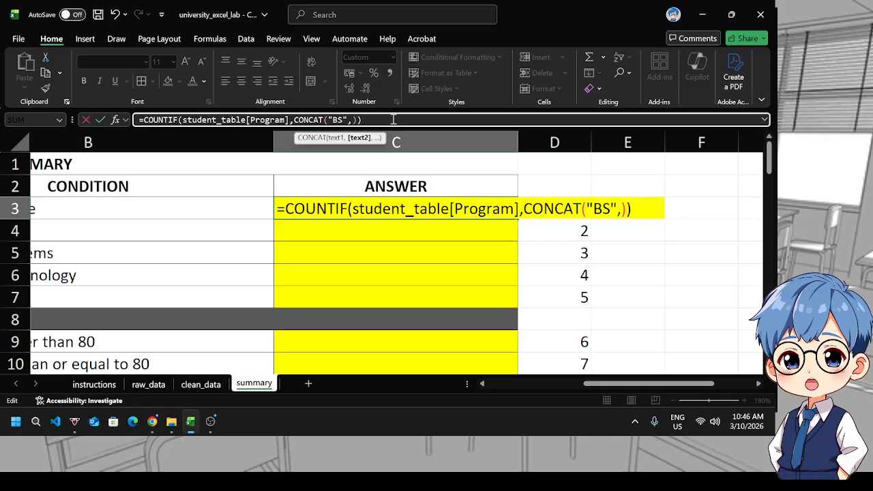
{"action": "key", "text": "BackSpace"}
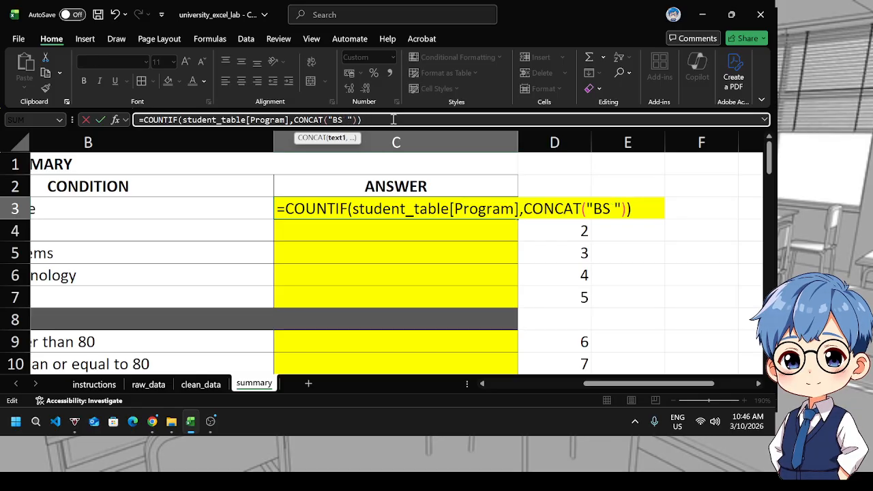
{"action": "type", "text": ","}
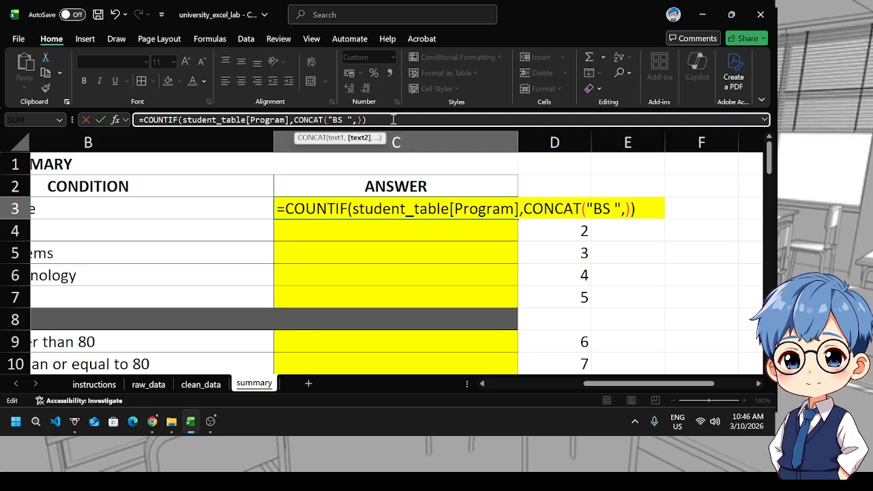
{"action": "left_click", "coordinate": [194, 210]}
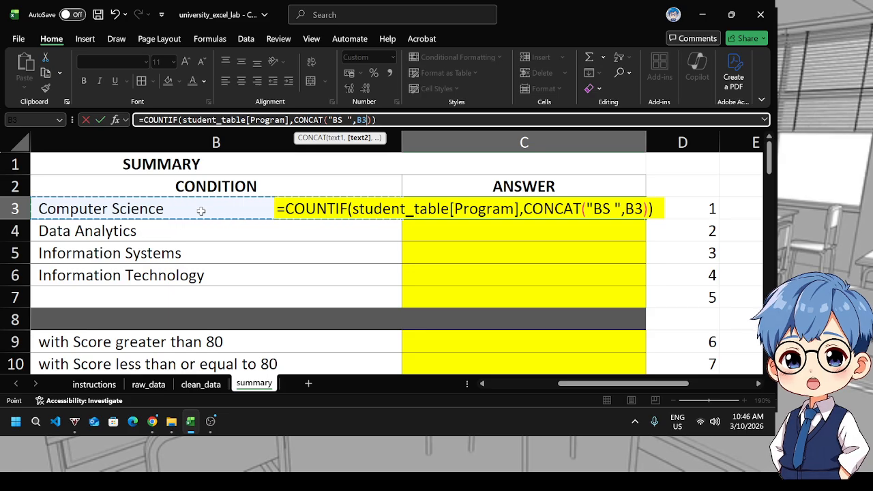
{"action": "key", "text": "Return"}
Fill the C3 COUNTIF formula down through C6 for the other three programs
{"action": "left_click", "coordinate": [629, 208]}
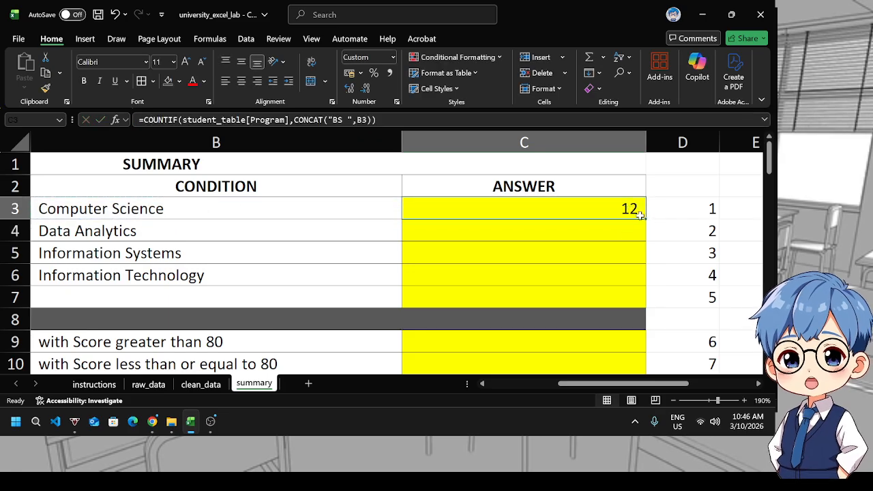
{"action": "left_click_drag", "start_coordinate": [645, 218], "coordinate": [624, 281]}
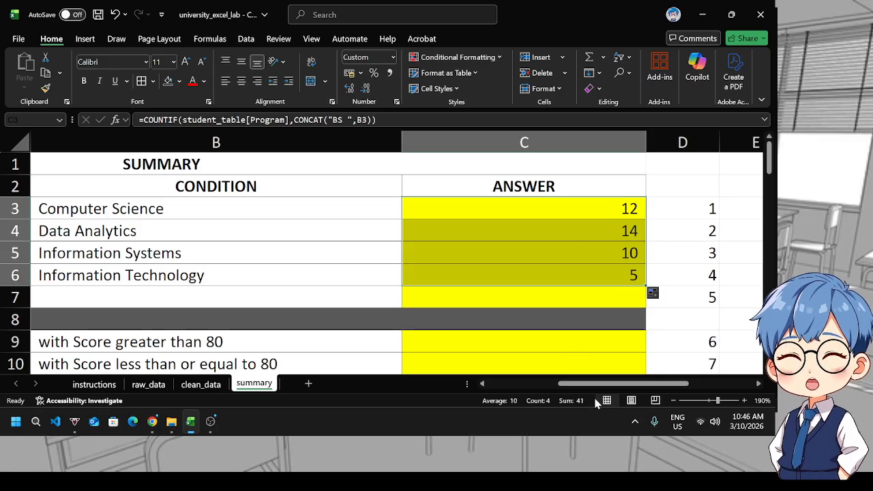
{"action": "left_click_drag", "start_coordinate": [595, 388], "coordinate": [595, 388]}
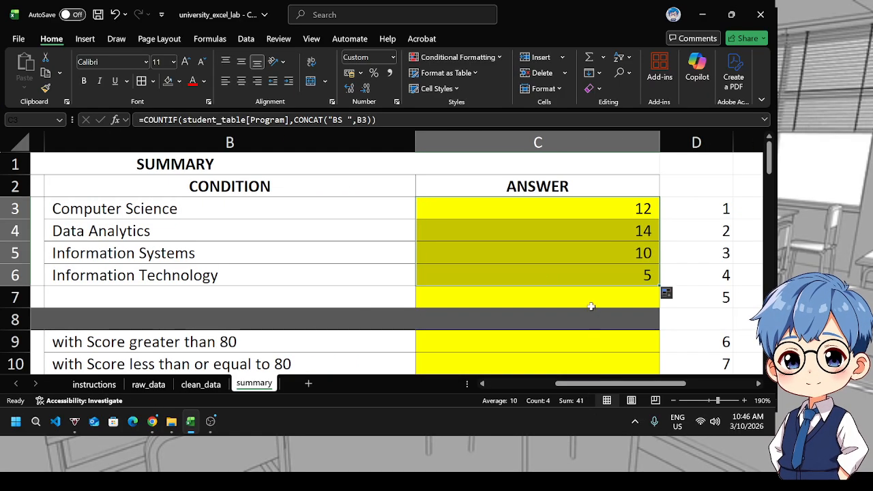
In C7, enter a SUM formula totalling C3:C6 for the total number of students
{"action": "left_click", "coordinate": [584, 302]}
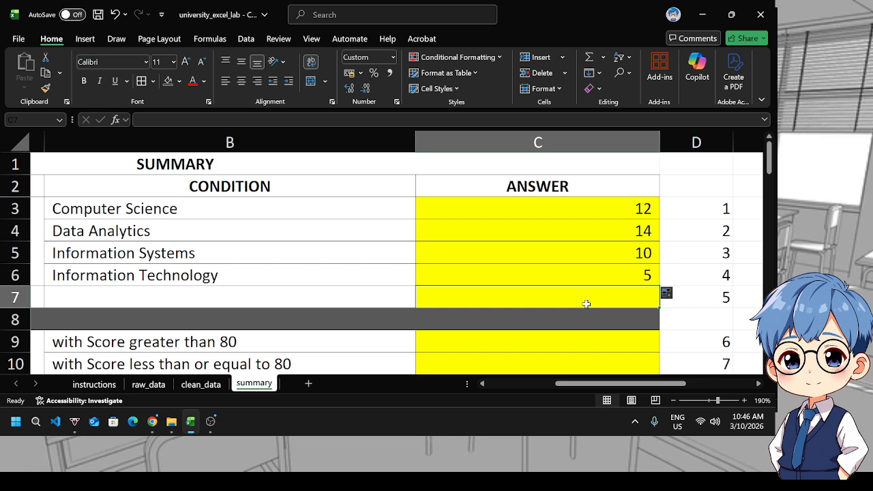
{"action": "type", "text": "=su"}
{"action": "key", "text": "Tab"}
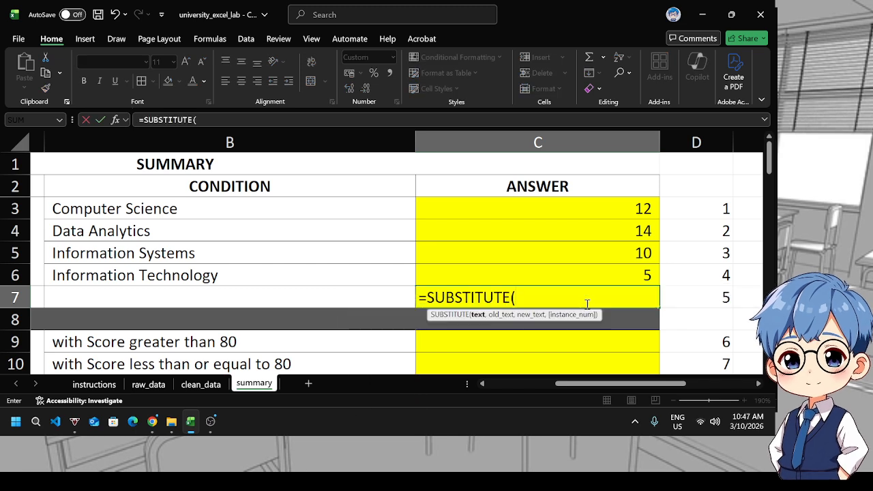
{"action": "key", "text": "BackSpace"}
{"action": "key", "text": "BackSpace"}
{"action": "key", "text": "BackSpace"}
{"action": "key", "text": "BackSpace"}
{"action": "key", "text": "BackSpace"}
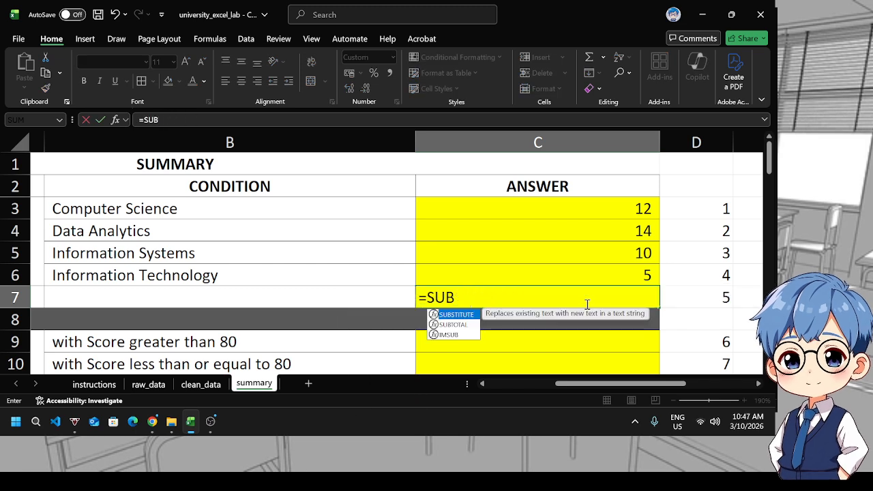
{"action": "type", "text": "m"}
{"action": "key", "text": "Tab"}
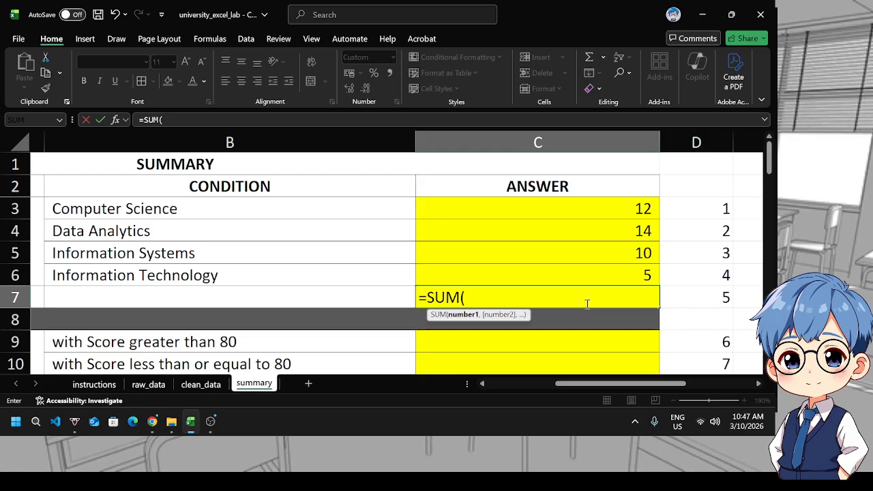
{"action": "left_click_drag", "start_coordinate": [600, 198], "coordinate": [598, 268]}
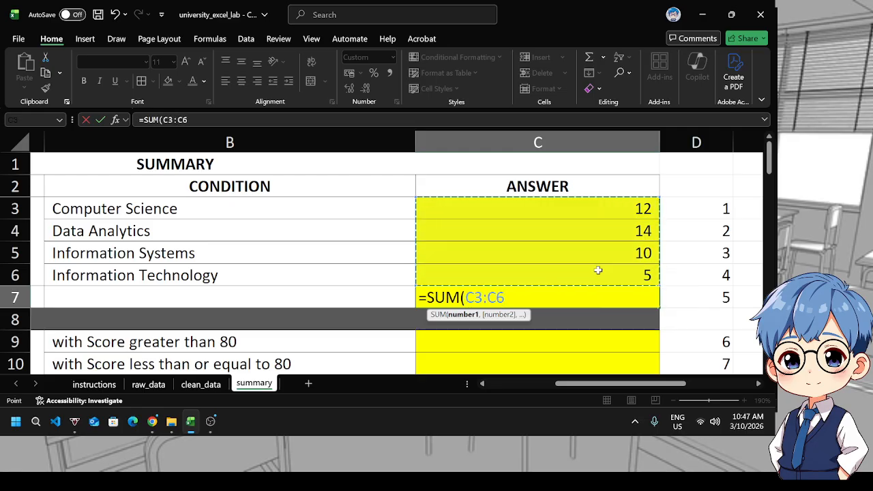
{"action": "type", "text": ")"}
{"action": "key", "text": "Return"}
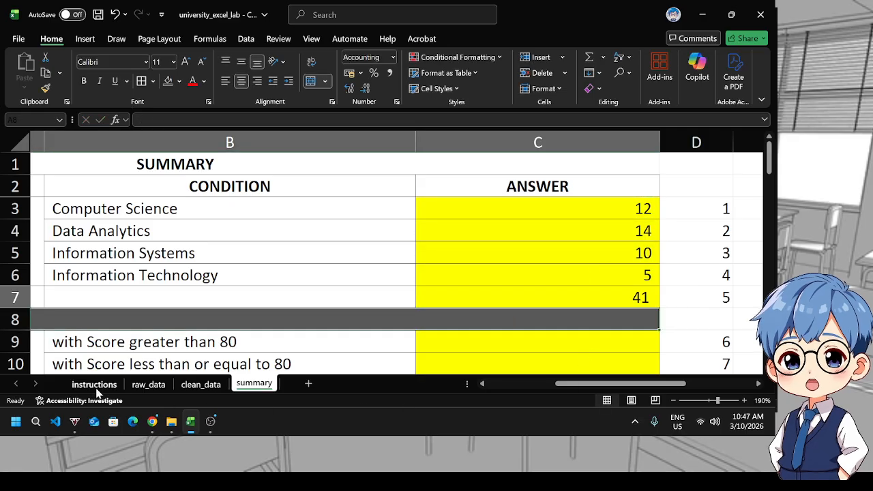
Browse the raw_data and clean_data sheets, then return to the summary sheet
{"action": "left_click", "coordinate": [148, 384]}
{"action": "scroll", "coordinate": [288, 346], "scroll_direction": "down", "scroll_amount": 3}
{"action": "scroll", "coordinate": [288, 346], "scroll_direction": "down", "scroll_amount": 3}
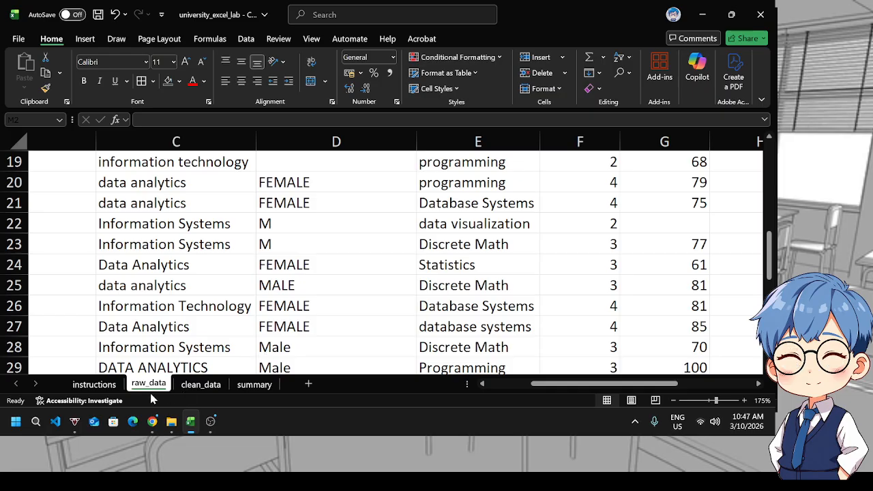
{"action": "key", "text": "ctrl+Page_Down"}
{"action": "scroll", "coordinate": [223, 341], "scroll_direction": "down", "scroll_amount": 4}
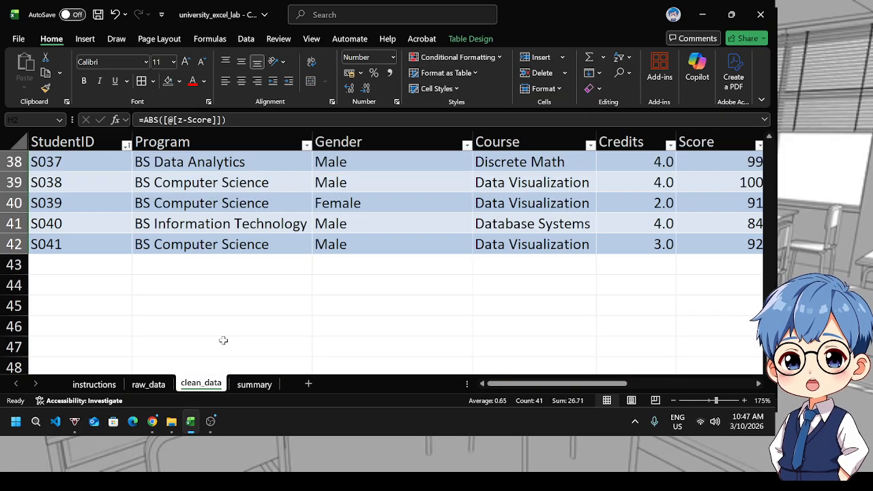
{"action": "left_click", "coordinate": [94, 249]}
{"action": "left_click", "coordinate": [259, 386]}
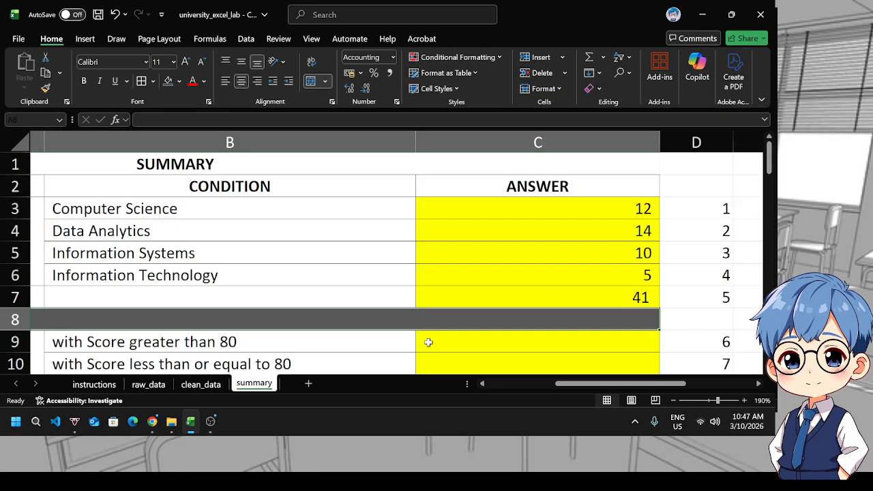
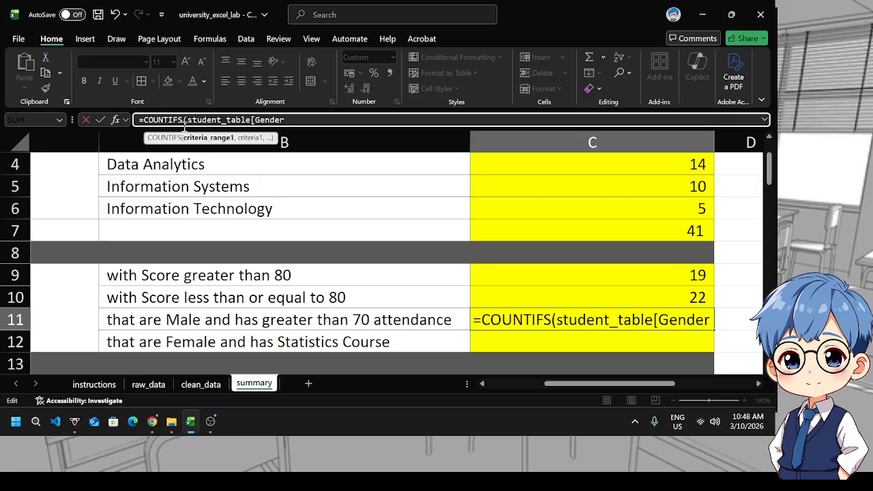
Complete C11's COUNTIFS formula counting student_table rows with Gender "Male" and Attendance ">70"
{"action": "type", "text": "],\""}
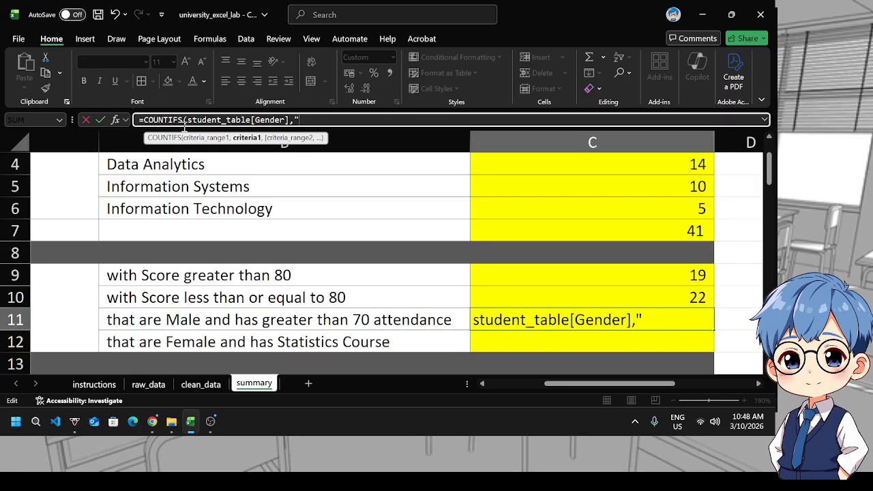
{"action": "type", "text": "Male\","}
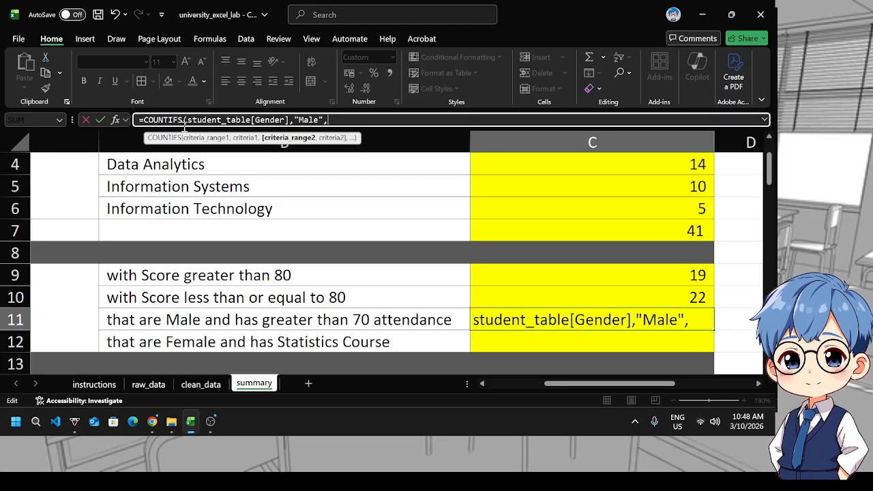
{"action": "type", "text": "student_table"}
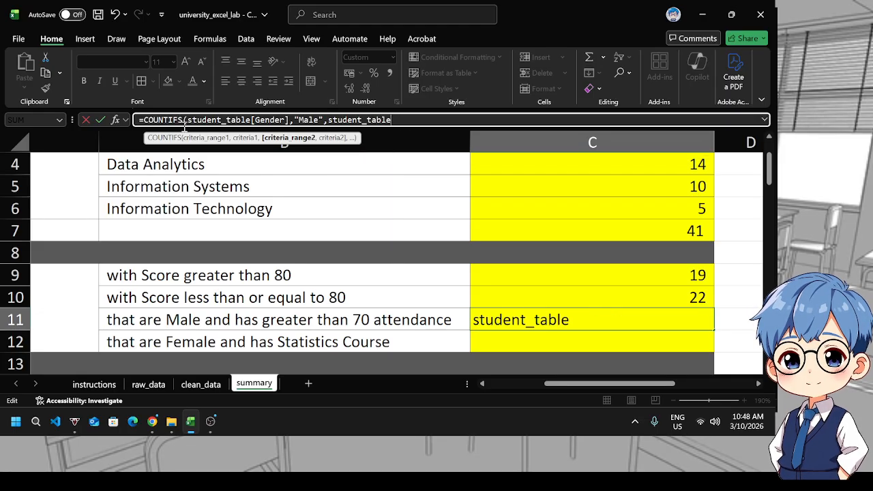
{"action": "type", "text": "[A"}
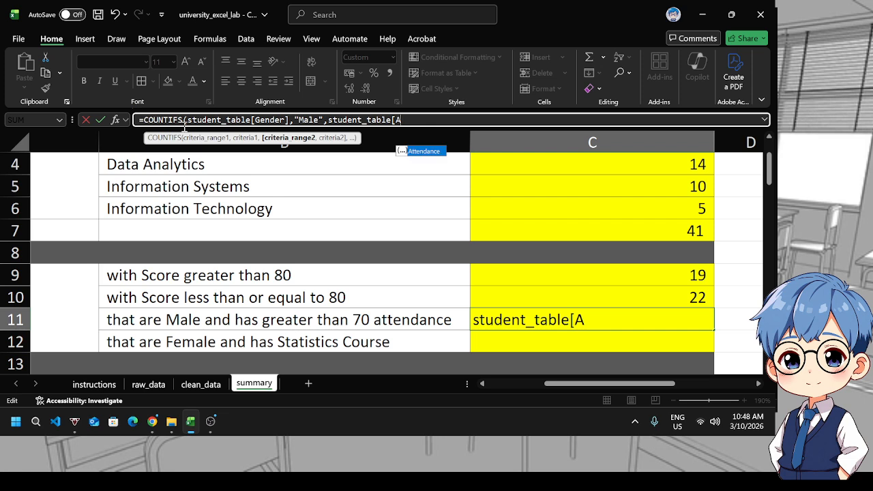
{"action": "key", "text": "Tab"}
{"action": "type", "text": "],"}
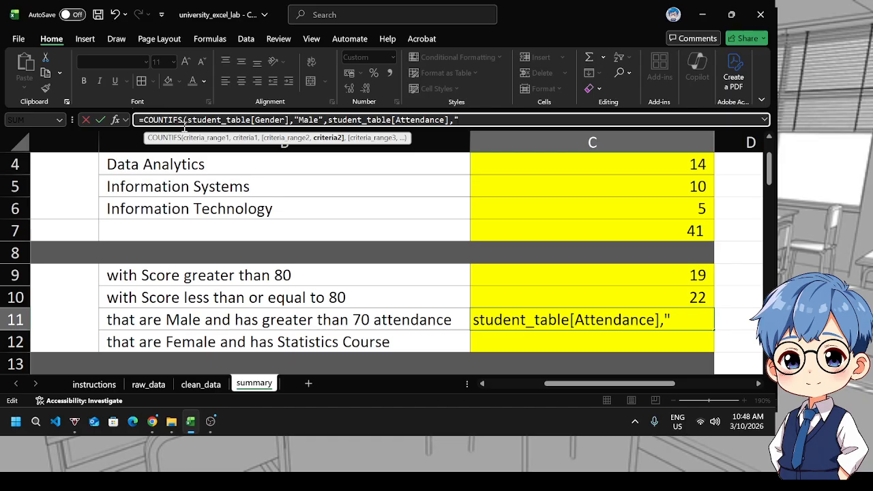
{"action": "type", "text": "\">70\")"}
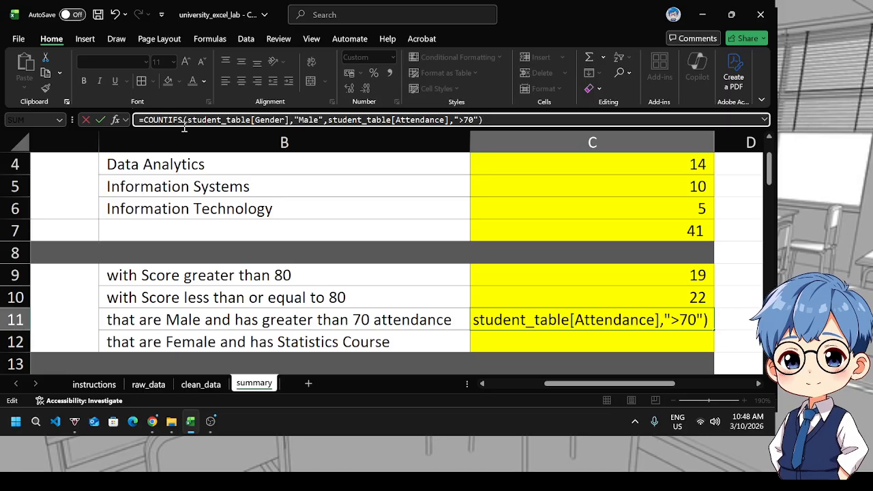
{"action": "key", "text": "Return"}
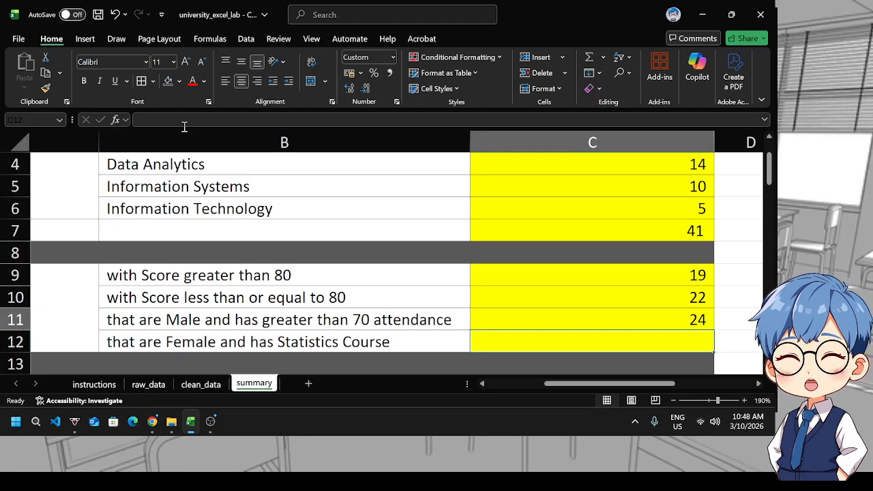
Copy C11's formula into C12 and change its criteria to Gender "Female" and student_table[Course] equal to "Statistics"
{"action": "key", "text": "Up"}
{"action": "key", "text": "ctrl+c"}
{"action": "key", "text": "Down"}
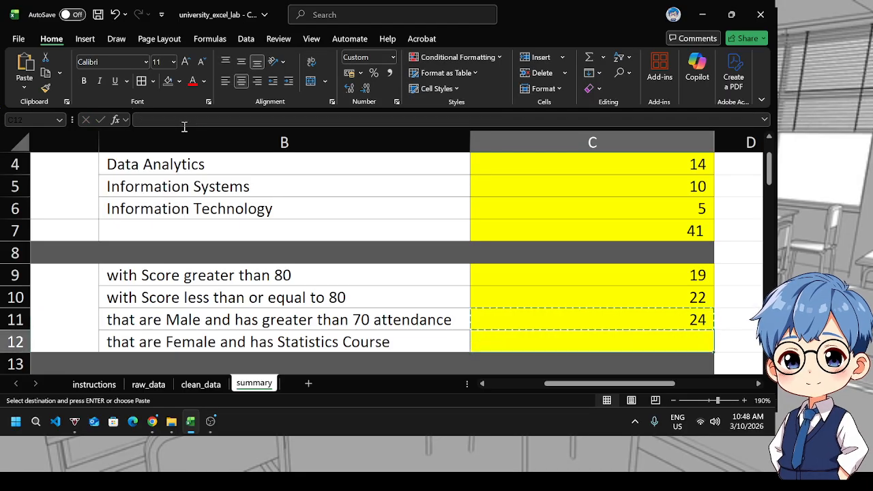
{"action": "key", "text": "ctrl+v"}
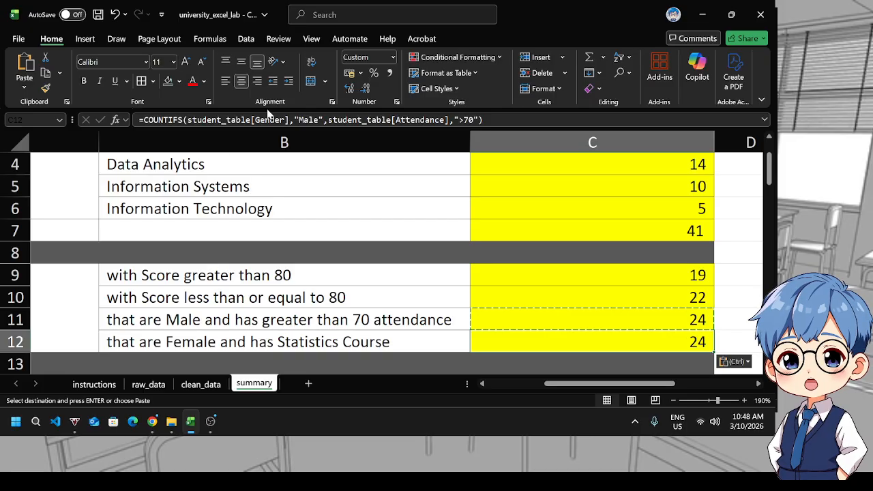
{"action": "left_click", "coordinate": [306, 123]}
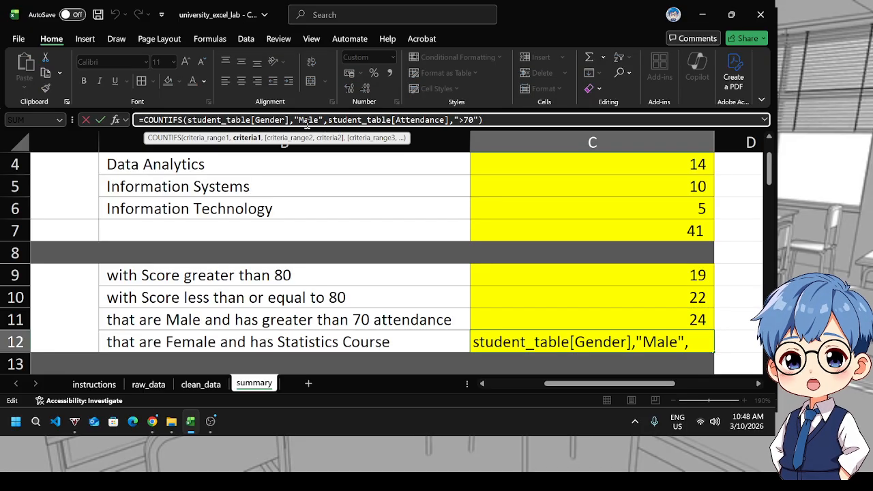
{"action": "key", "text": "BackSpace"}
{"action": "type", "text": "Fem"}
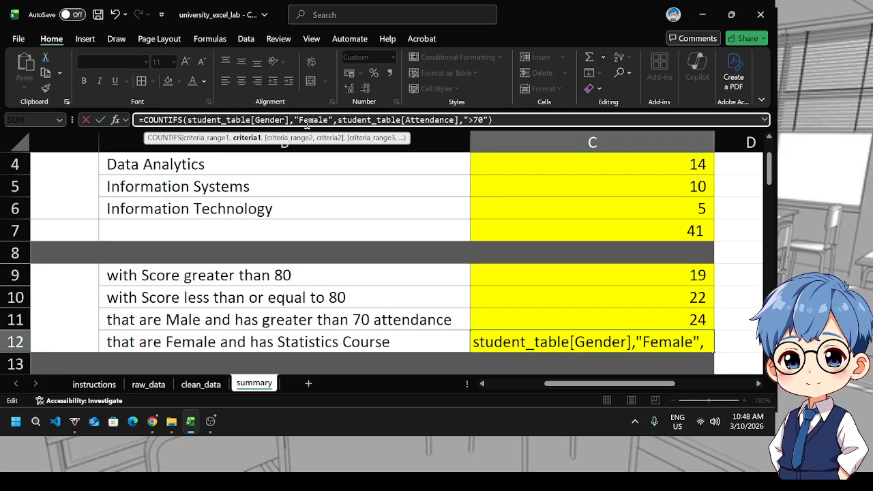
{"action": "key", "text": "Right"}
{"action": "key", "text": "Right"}
{"action": "key", "text": "Right"}
{"action": "key", "text": "Right"}
{"action": "key", "text": "Right"}
{"action": "key", "text": "Right"}
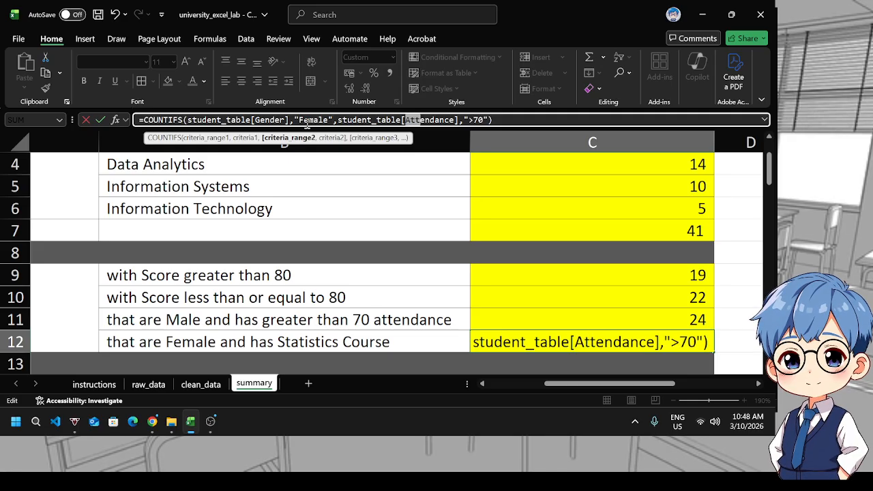
{"action": "type", "text": "Course"}
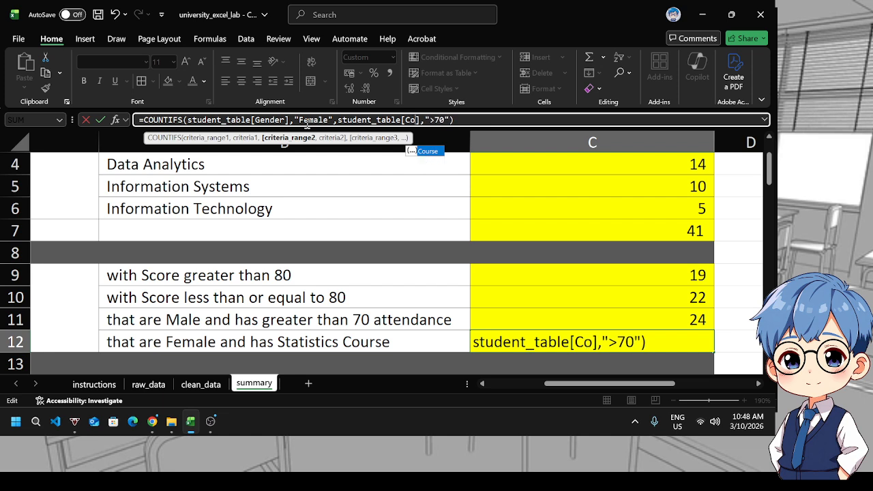
{"action": "key", "text": "Right"}
{"action": "key", "text": "Right"}
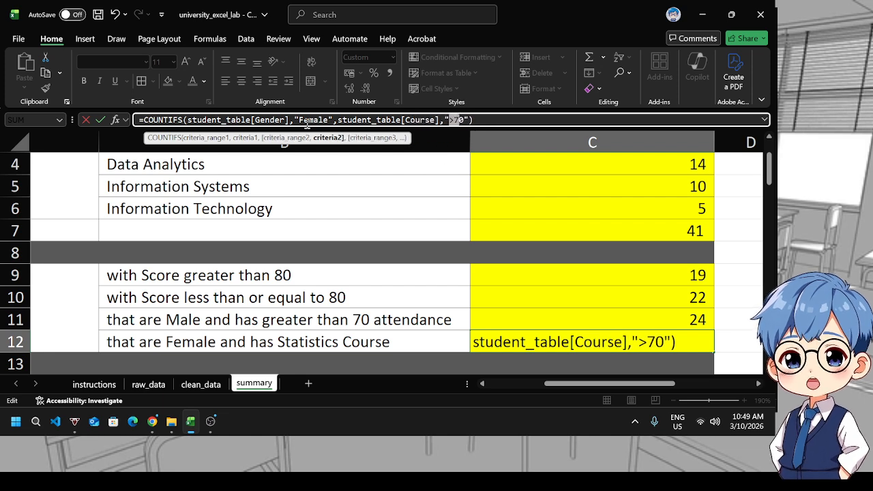
{"action": "key", "text": "shift+Right"}
{"action": "type", "text": "Statis"}
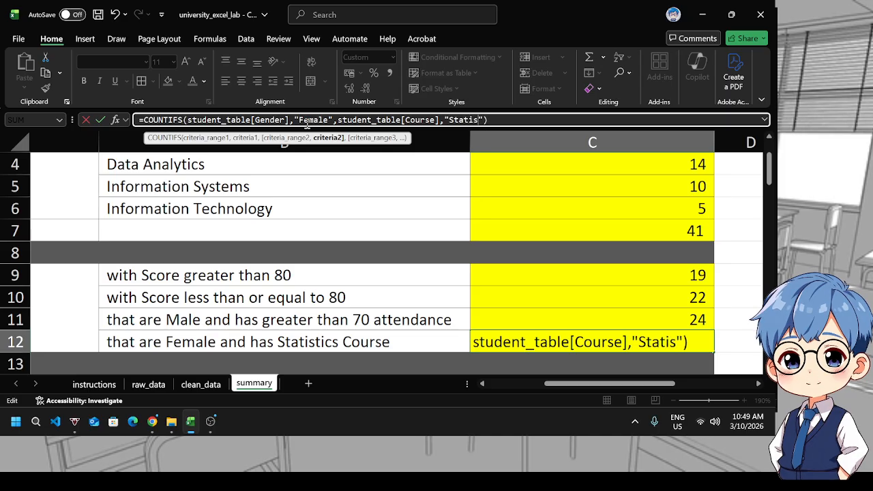
{"action": "type", "text": "tics"}
{"action": "key", "text": "Return"}
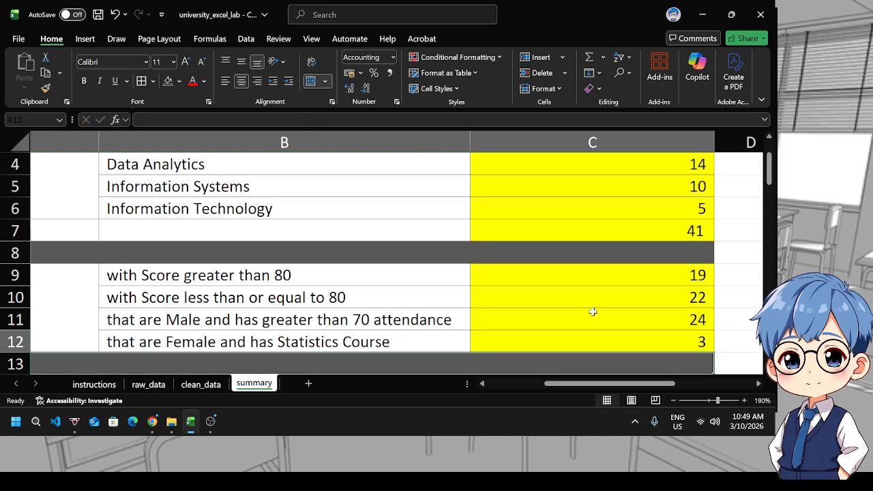
Copy C14's AVERAGE formula of student_table[Score] into C15 and change the function to MEDIAN
{"action": "scroll", "coordinate": [607, 313], "scroll_direction": "down", "scroll_amount": 2}
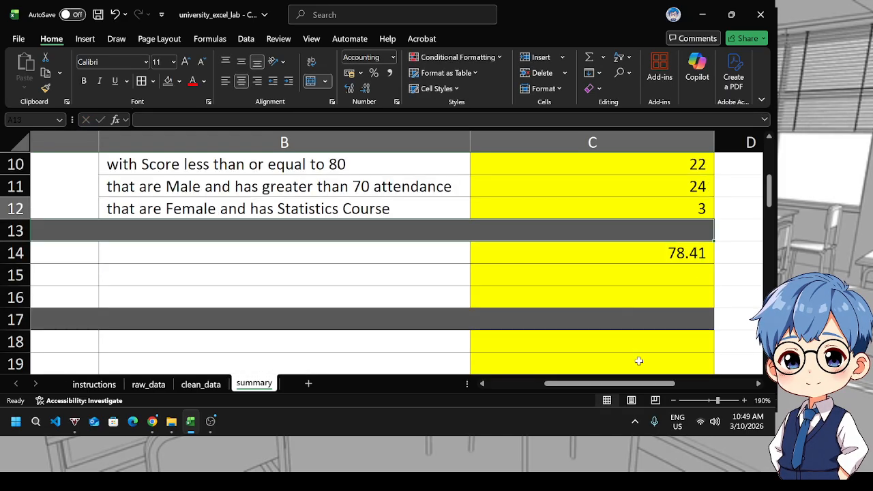
{"action": "mouse_move", "coordinate": [610, 384]}
{"action": "left_mouse_down"}
{"action": "mouse_move", "coordinate": [560, 385]}
{"action": "mouse_move", "coordinate": [610, 386]}
{"action": "mouse_move", "coordinate": [630, 374]}
{"action": "mouse_move", "coordinate": [577, 383]}
{"action": "mouse_move", "coordinate": [603, 383]}
{"action": "left_mouse_up"}
{"action": "left_click", "coordinate": [576, 254]}
{"action": "key", "text": "ctrl+c"}
{"action": "left_click", "coordinate": [544, 279]}
{"action": "key", "text": "ctrl+v"}
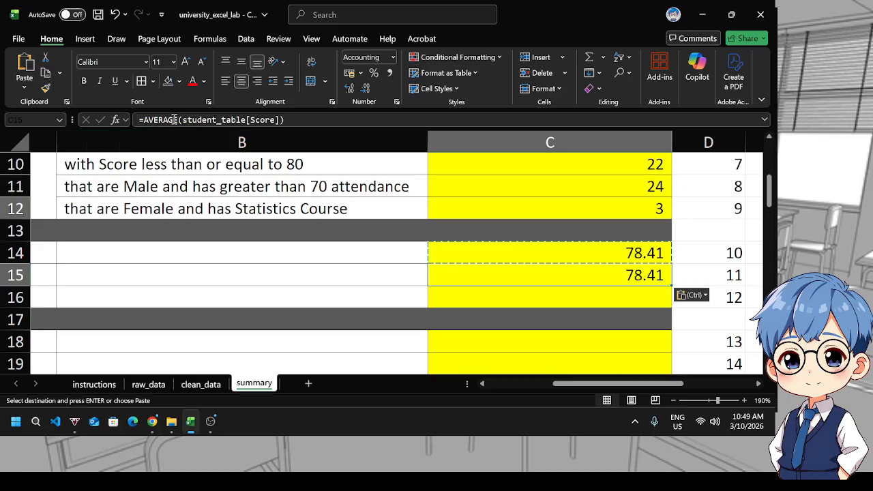
{"action": "left_click", "coordinate": [185, 120]}
{"action": "key", "text": "BackSpace"}
{"action": "key", "text": "BackSpace"}
{"action": "key", "text": "BackSpace"}
{"action": "key", "text": "BackSpace"}
{"action": "key", "text": "BackSpace"}
{"action": "key", "text": "BackSpace"}
{"action": "key", "text": "BackSpace"}
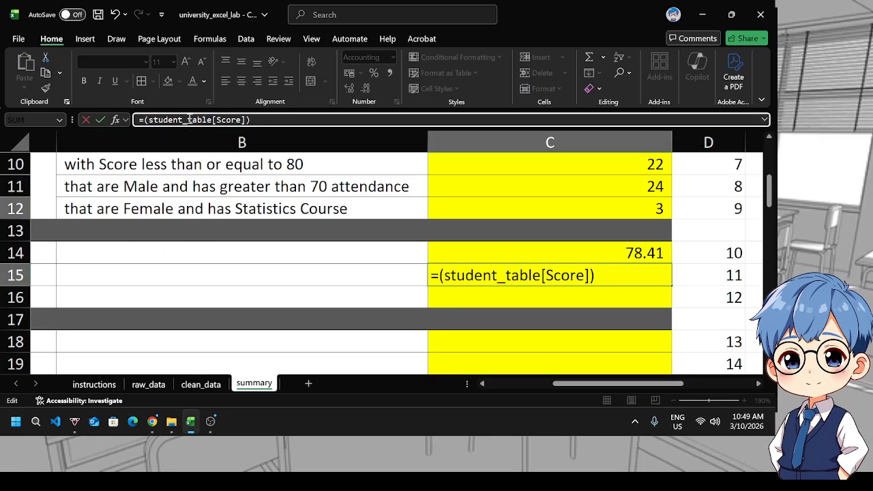
{"action": "type", "text": "MEDIAN"}
{"action": "key", "text": "Return"}
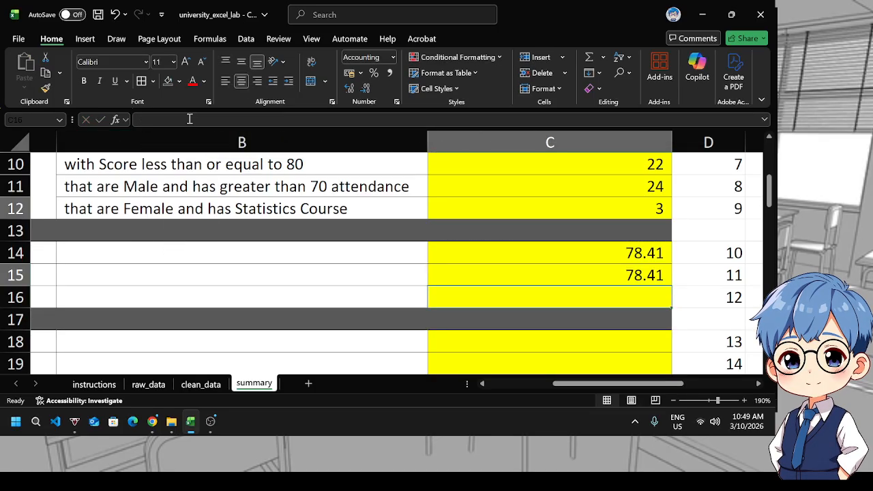
Copy C15's formula into C16 and change the function to MODE.SNGL
{"action": "left_click", "coordinate": [473, 281]}
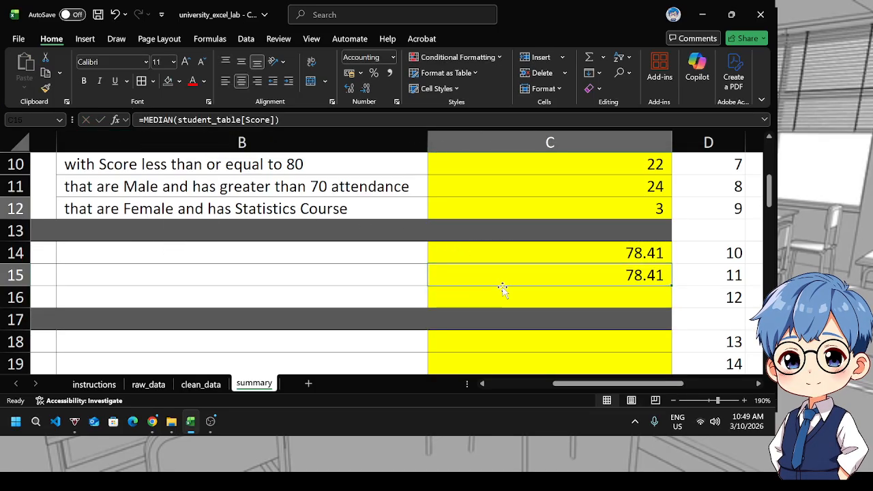
{"action": "key", "text": "ctrl+c"}
{"action": "left_click", "coordinate": [623, 293]}
{"action": "key", "text": "ctrl+v"}
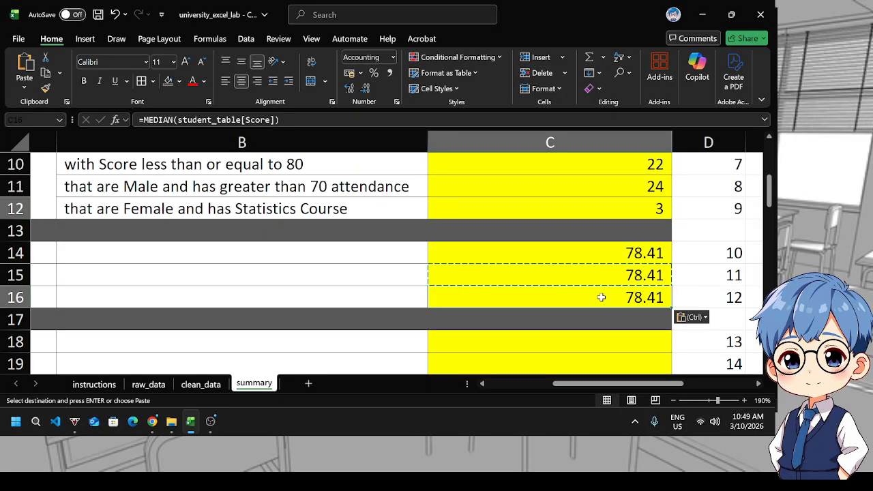
{"action": "left_click", "coordinate": [175, 120]}
{"action": "key", "text": "BackSpace"}
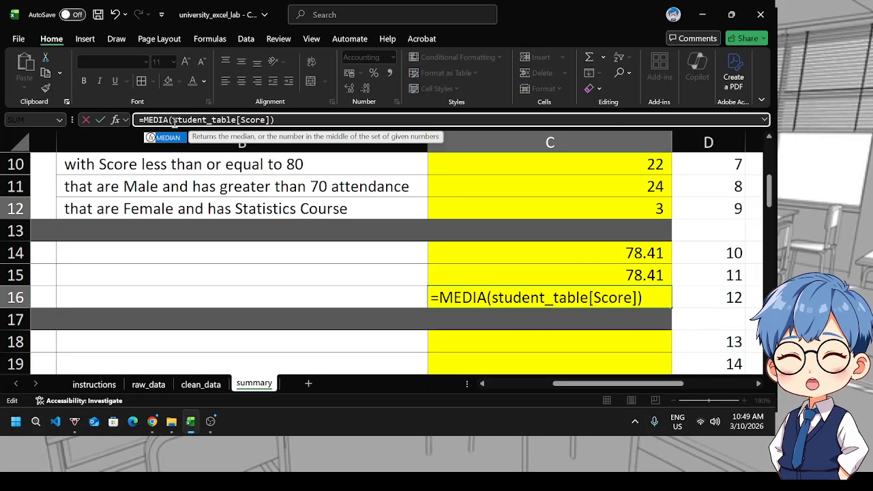
{"action": "key", "text": "BackSpace"}
{"action": "key", "text": "BackSpace"}
{"action": "key", "text": "BackSpace"}
{"action": "key", "text": "BackSpace"}
{"action": "type", "text": "ODE"}
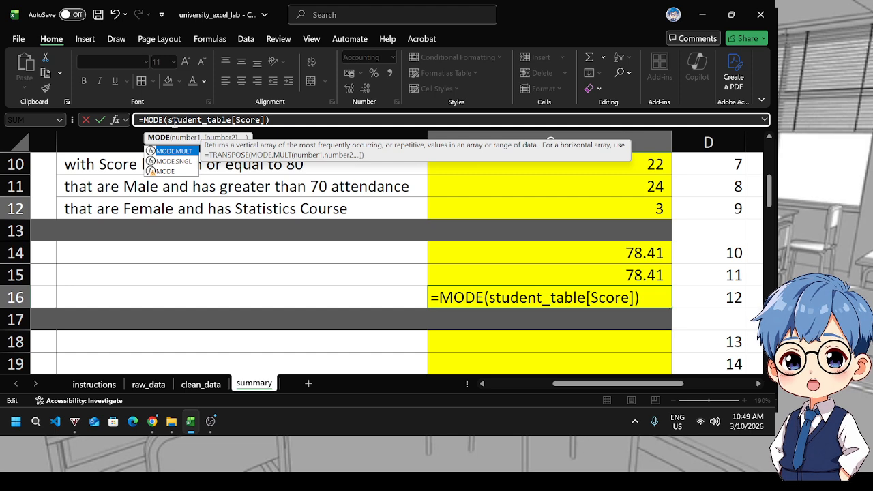
{"action": "type", "text": ".SNGL"}
{"action": "key", "text": "Return"}
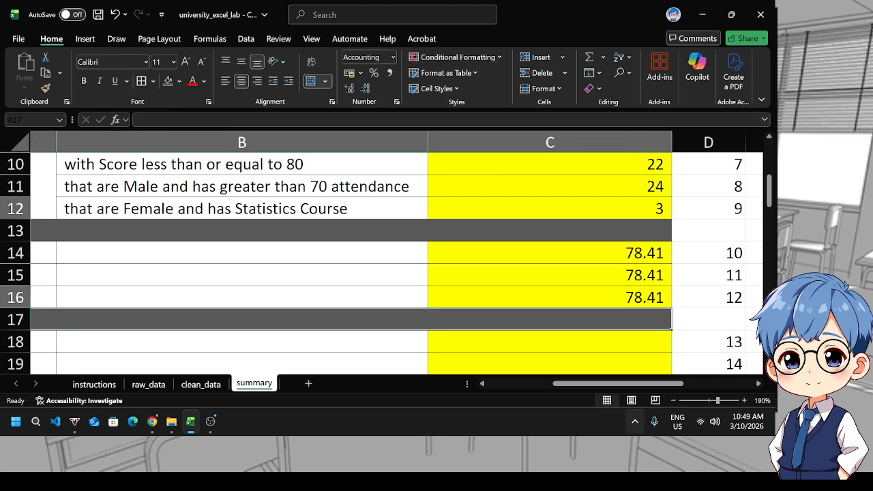
Scroll across the summary sheet to examine the row labels for the score statistics in column A
{"action": "left_click_drag", "start_coordinate": [609, 384], "coordinate": [587, 384]}
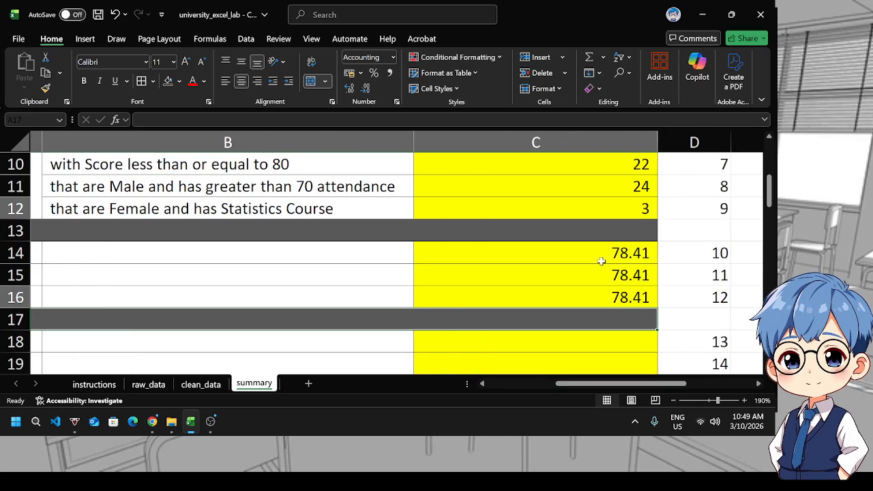
{"action": "left_click_drag", "start_coordinate": [606, 253], "coordinate": [612, 300]}
{"action": "left_click", "coordinate": [560, 339]}
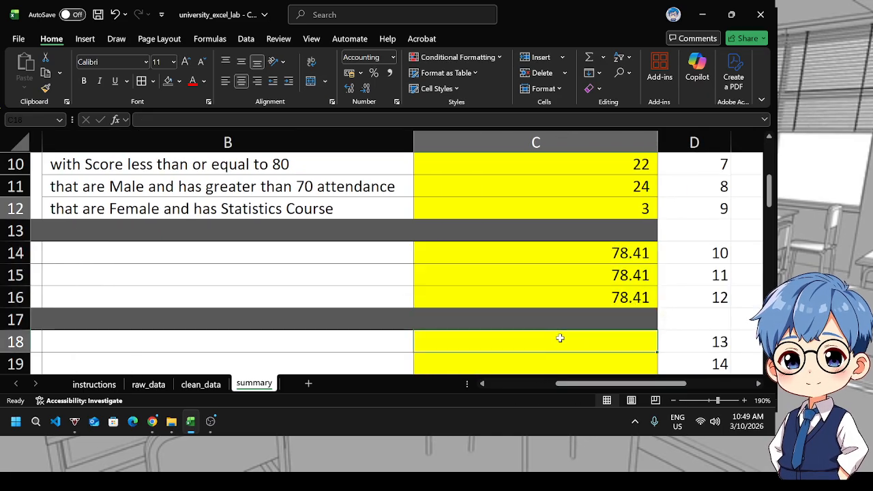
{"action": "scroll", "coordinate": [560, 338], "scroll_direction": "up", "scroll_amount": 1}
{"action": "scroll", "coordinate": [559, 335], "scroll_direction": "down", "scroll_amount": 2}
{"action": "scroll", "coordinate": [560, 337], "scroll_direction": "up", "scroll_amount": 1}
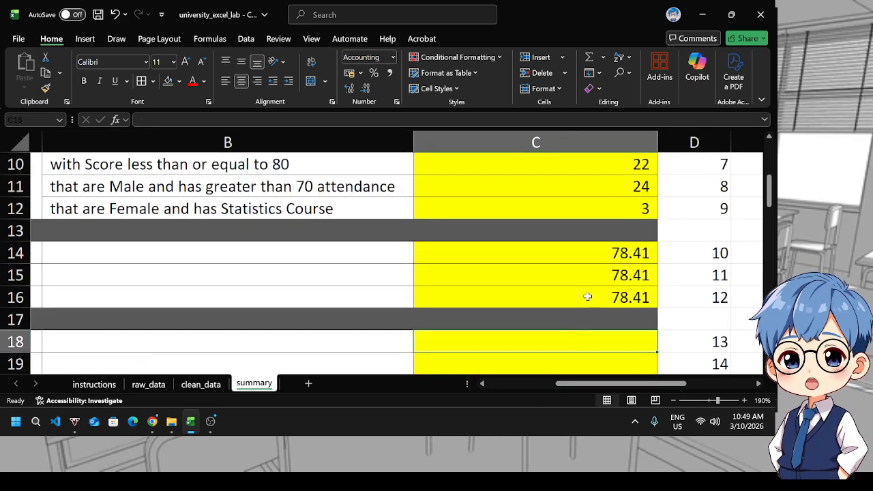
{"action": "left_click_drag", "start_coordinate": [587, 297], "coordinate": [577, 248]}
{"action": "left_click", "coordinate": [557, 317]}
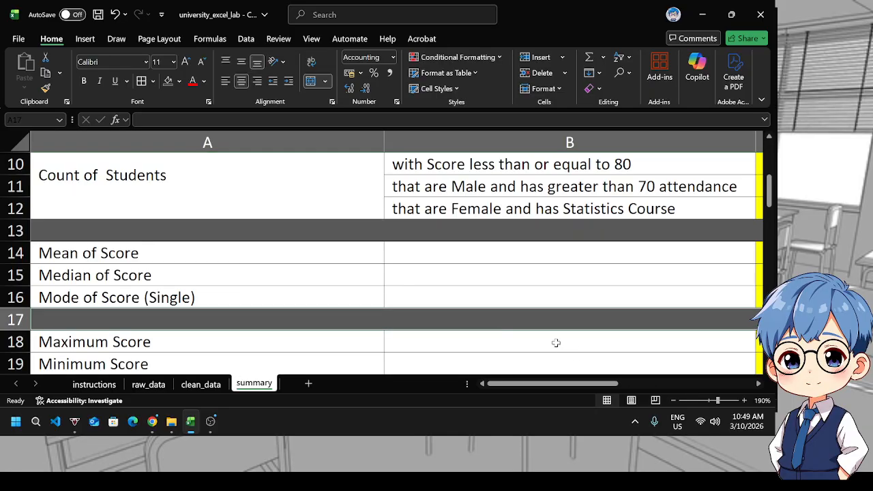
{"action": "scroll", "coordinate": [556, 343], "scroll_direction": "right", "scroll_amount": 2}
{"action": "scroll", "coordinate": [564, 328], "scroll_direction": "down", "scroll_amount": 1}
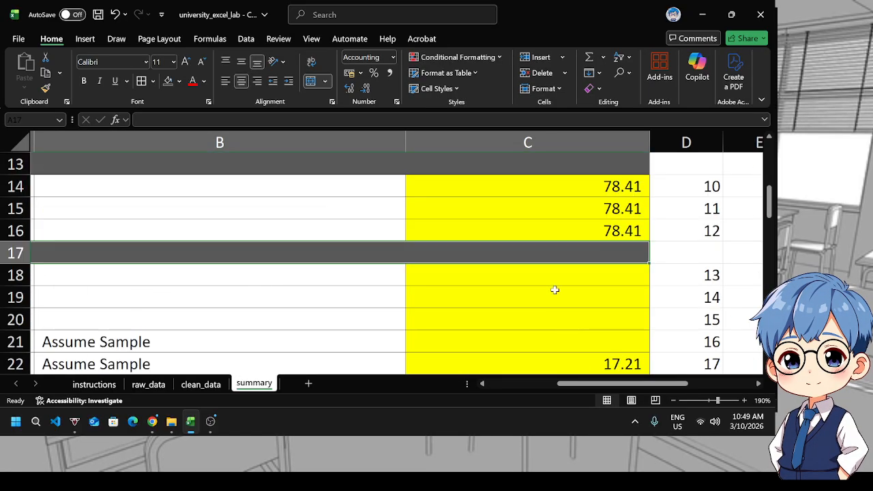
{"action": "left_click", "coordinate": [555, 280]}
{"action": "mouse_move", "coordinate": [605, 384]}
{"action": "left_mouse_down"}
{"action": "mouse_move", "coordinate": [536, 386]}
{"action": "mouse_move", "coordinate": [600, 386]}
{"action": "left_mouse_up"}
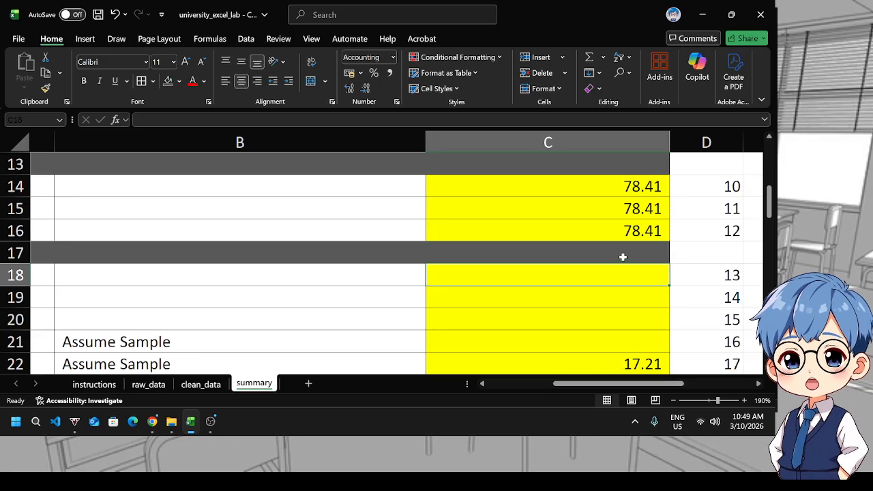
Copy C16's formula into C18 and change the function to MAX for the maximum score
{"action": "left_click", "coordinate": [602, 228]}
{"action": "key", "text": "ctrl+c"}
{"action": "left_click", "coordinate": [560, 275]}
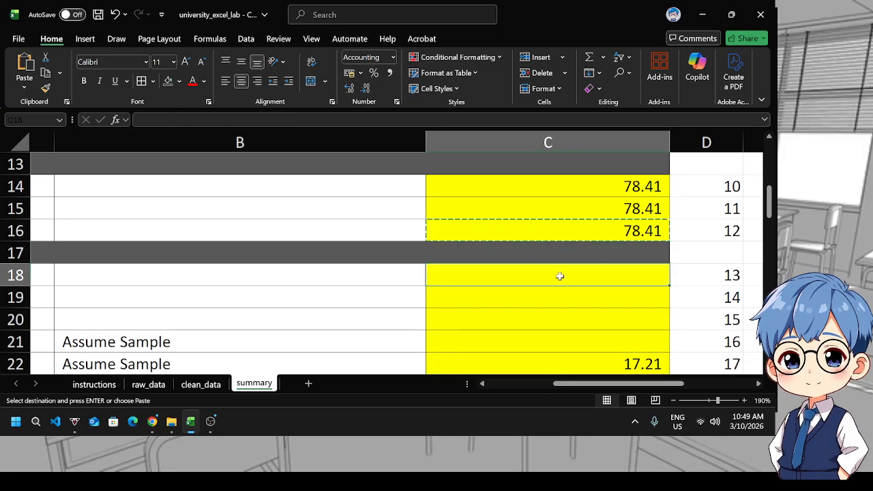
{"action": "key", "text": "ctrl+v"}
{"action": "left_click_drag", "start_coordinate": [188, 120], "coordinate": [154, 122]}
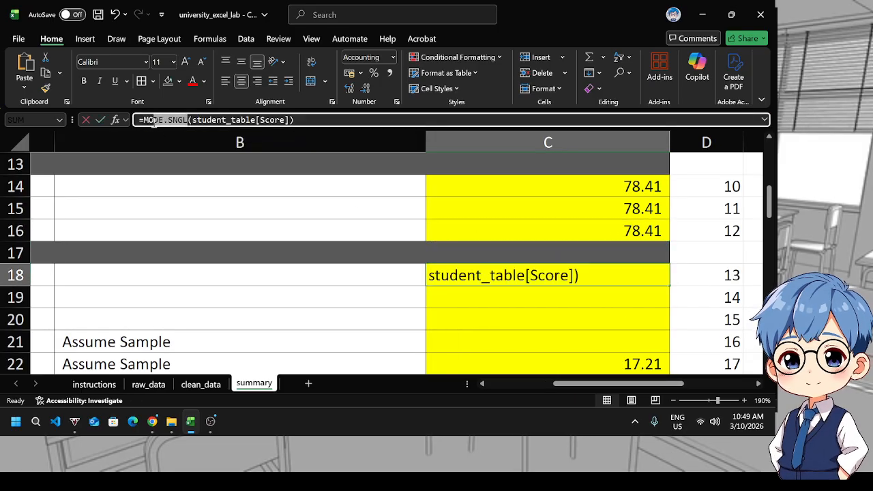
{"action": "type", "text": "MAX"}
{"action": "key", "text": "Return"}
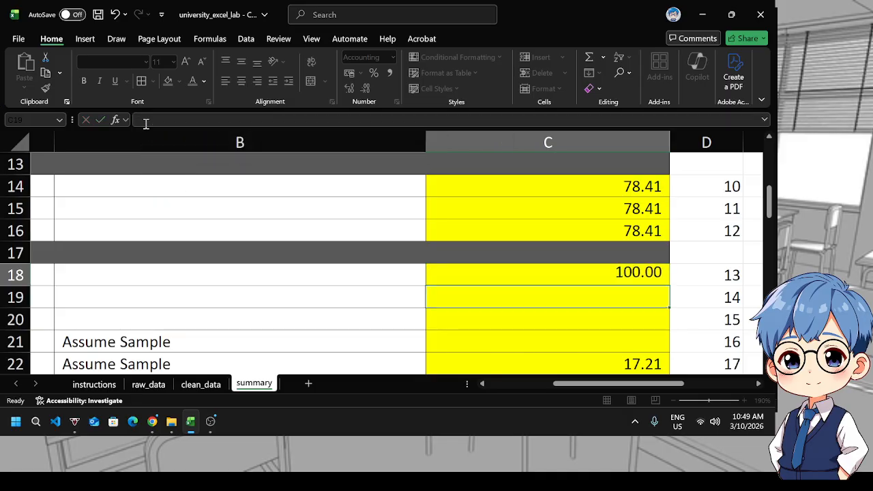
Copy C18's MAX formula into C19 and change the function to MIN for the minimum score
{"action": "left_click", "coordinate": [612, 267]}
{"action": "key", "text": "ctrl+c"}
{"action": "left_click", "coordinate": [612, 296]}
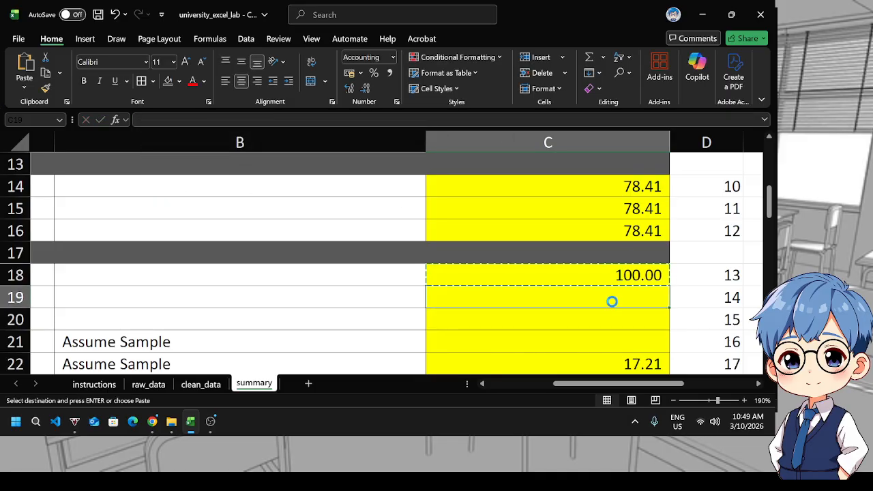
{"action": "key", "text": "ctrl+v"}
{"action": "left_click", "coordinate": [202, 120]}
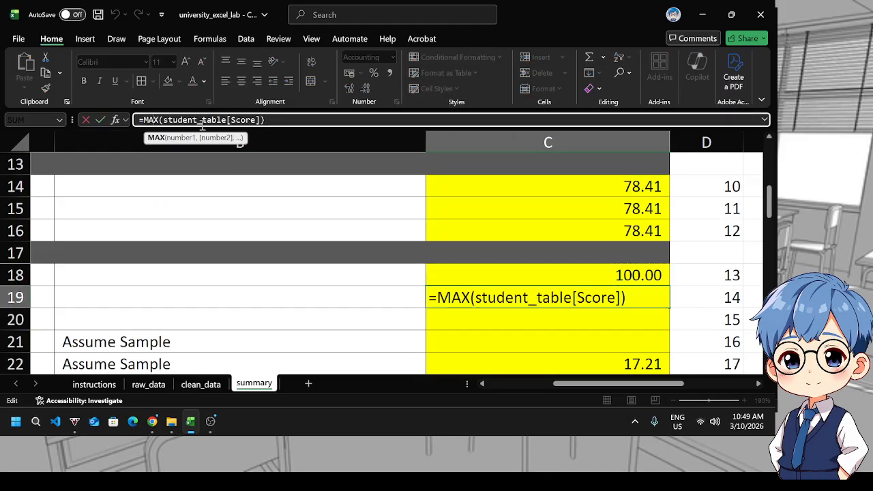
{"action": "type", "text": "MIN"}
{"action": "key", "text": "Return"}
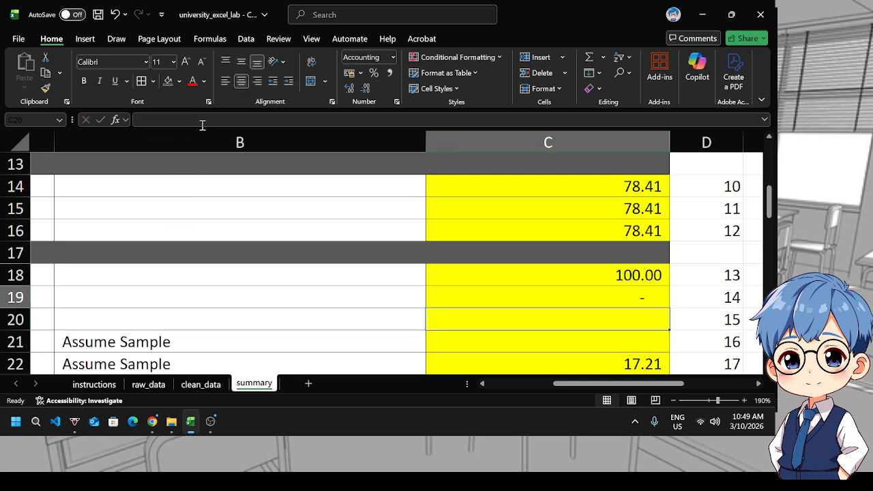
Enter a formula in C20 that subtracts C19 from C18 for the range
{"action": "left_click", "coordinate": [557, 302]}
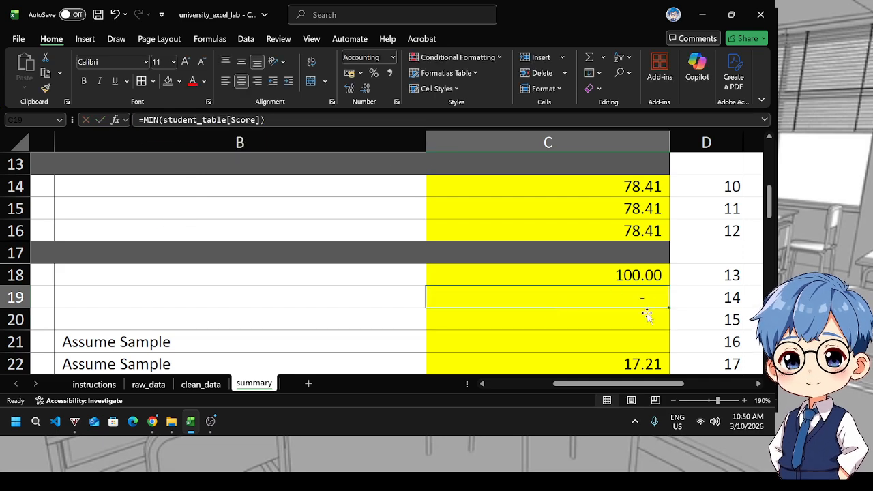
{"action": "left_click_drag", "start_coordinate": [605, 385], "coordinate": [581, 360]}
{"action": "left_click", "coordinate": [591, 319]}
{"action": "type", "text": "="}
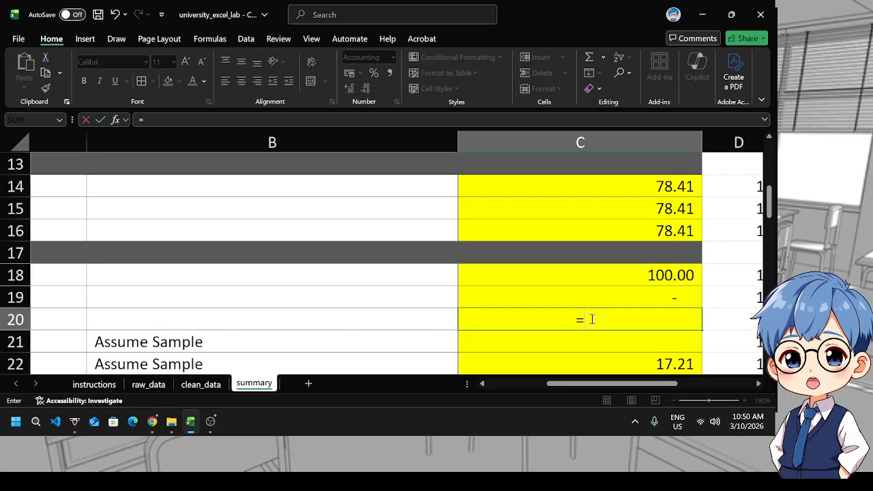
{"action": "left_click", "coordinate": [597, 276]}
{"action": "type", "text": "-"}
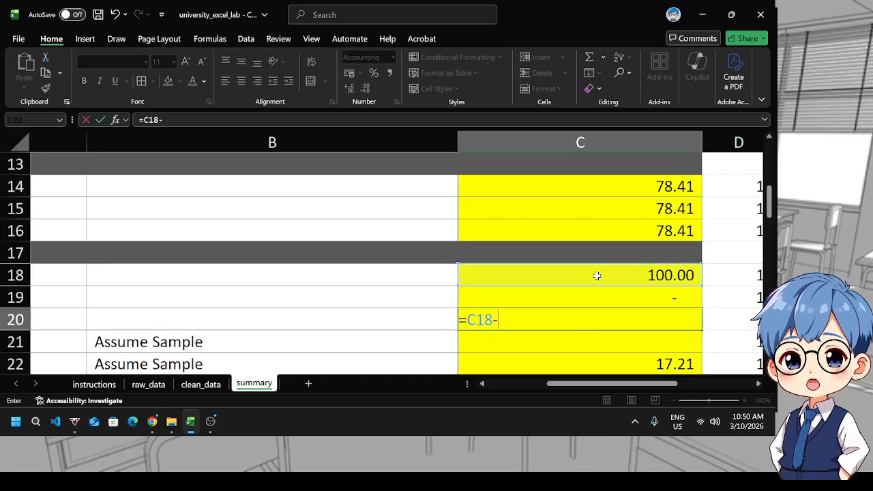
{"action": "left_click", "coordinate": [628, 297]}
{"action": "type", "text": "\\"}
{"action": "key", "text": "BackSpace"}
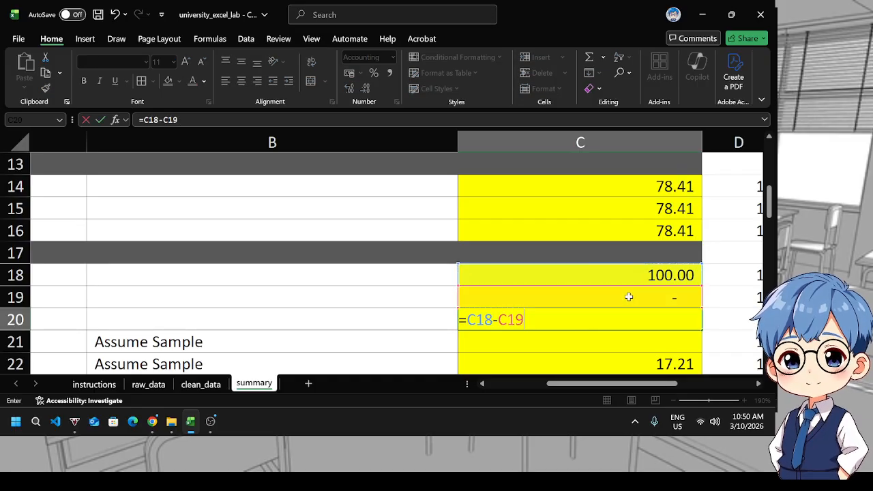
{"action": "key", "text": "Return"}
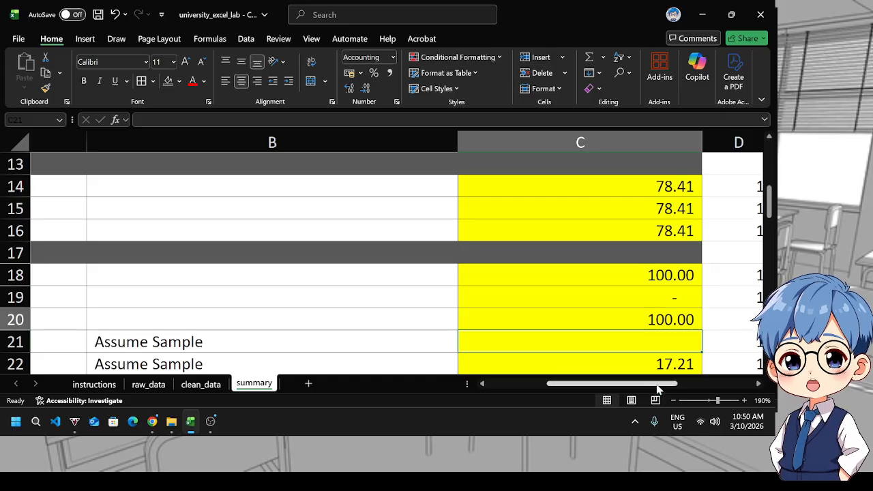
Copy C22's STDEV.S formula into C21 and change the function to VAR.S for the variance
{"action": "mouse_move", "coordinate": [656, 385]}
{"action": "left_mouse_down"}
{"action": "mouse_move", "coordinate": [580, 386]}
{"action": "mouse_move", "coordinate": [655, 382]}
{"action": "left_mouse_up"}
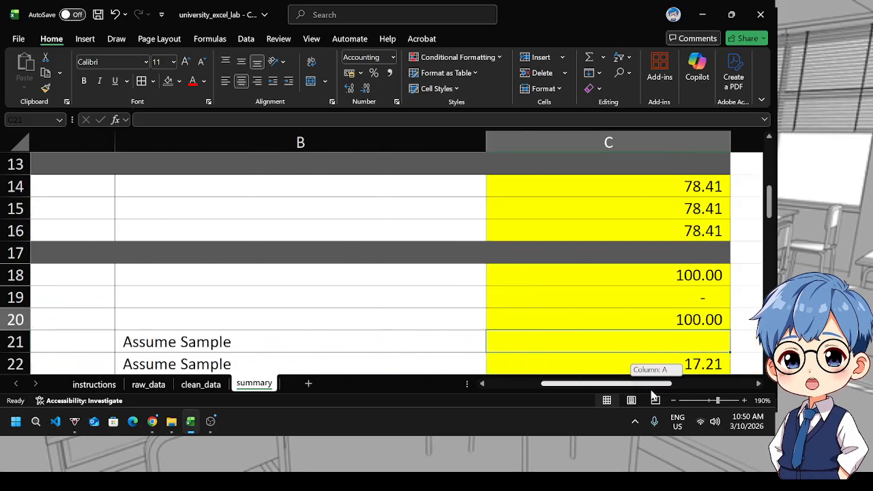
{"action": "scroll", "coordinate": [687, 331], "scroll_direction": "down", "scroll_amount": 1}
{"action": "left_click", "coordinate": [655, 300]}
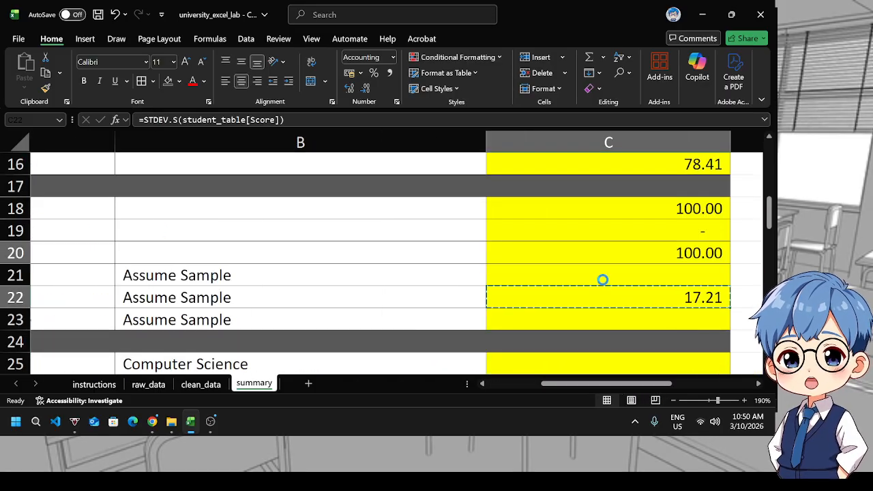
{"action": "key", "text": "ctrl+c"}
{"action": "left_click", "coordinate": [585, 277]}
{"action": "key", "text": "ctrl+v"}
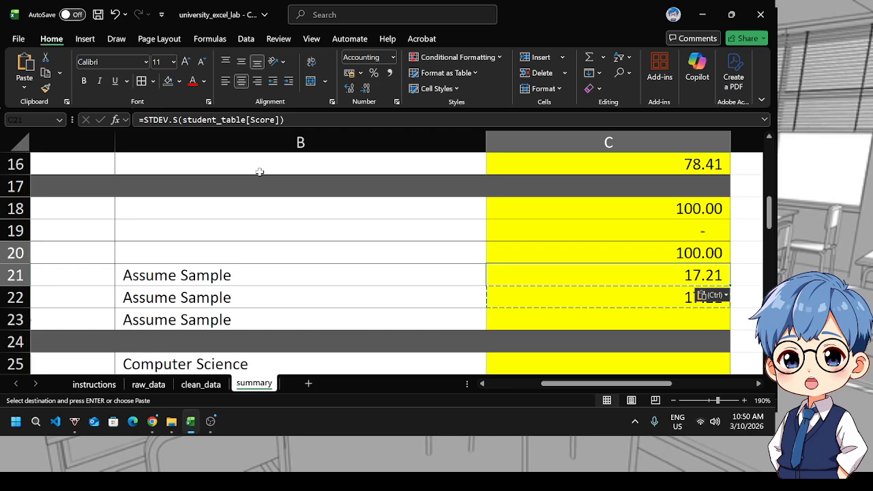
{"action": "left_click", "coordinate": [168, 120]}
{"action": "key", "text": "BackSpace"}
{"action": "key", "text": "BackSpace"}
{"action": "key", "text": "BackSpace"}
{"action": "key", "text": "BackSpace"}
{"action": "key", "text": "BackSpace"}
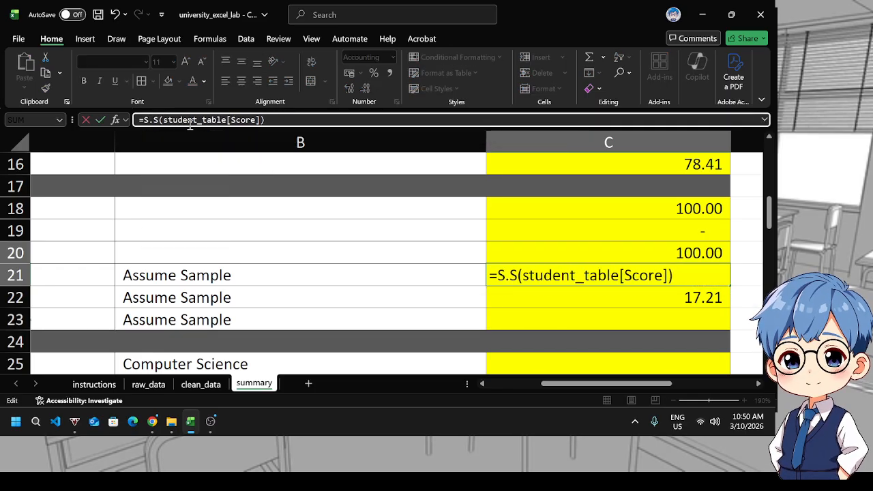
{"action": "type", "text": "VAR"}
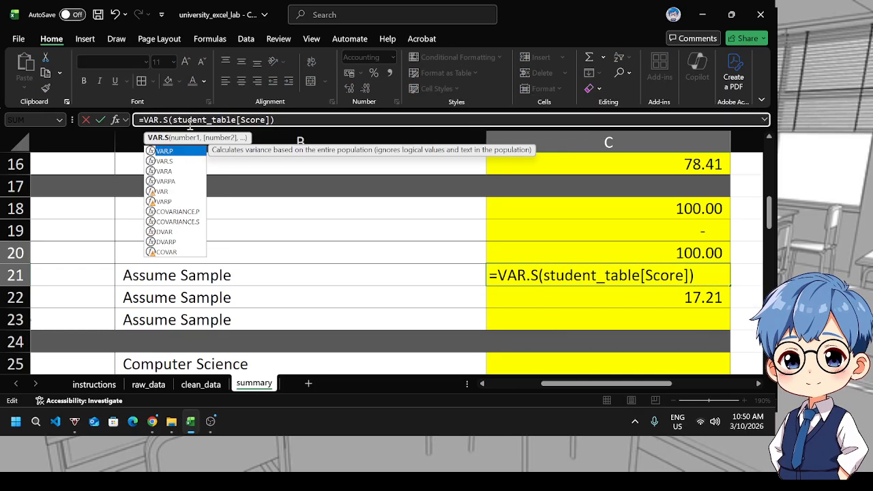
{"action": "key", "text": "Return"}
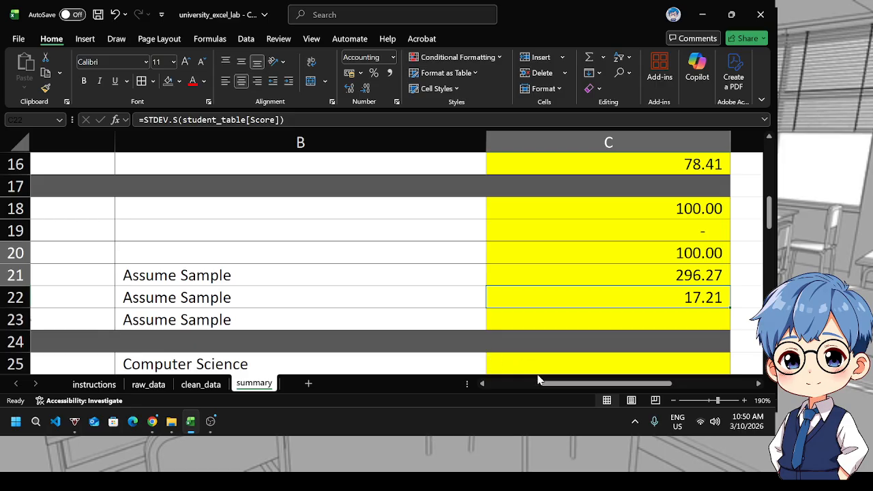
Enter a formula in C23 dividing C22 by C14 and multiplying by 100 for the coefficient of variation
{"action": "left_click_drag", "start_coordinate": [537, 380], "coordinate": [589, 383]}
{"action": "left_click", "coordinate": [510, 321]}
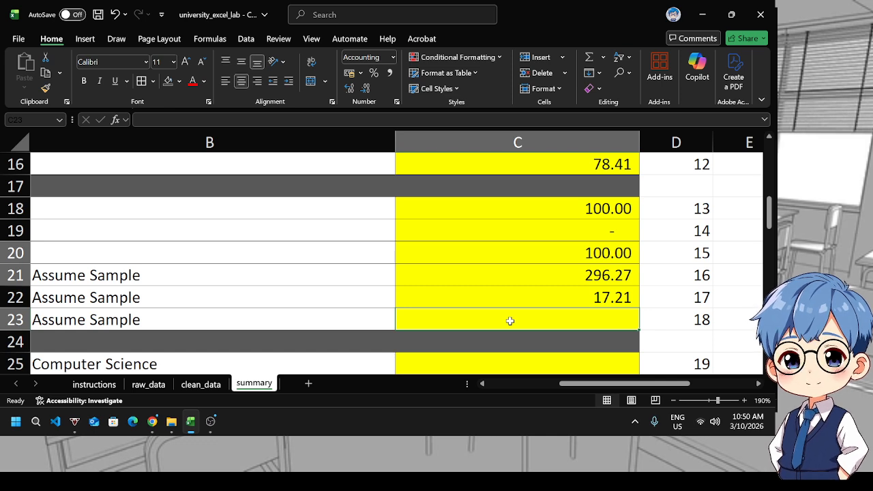
{"action": "type", "text": "="}
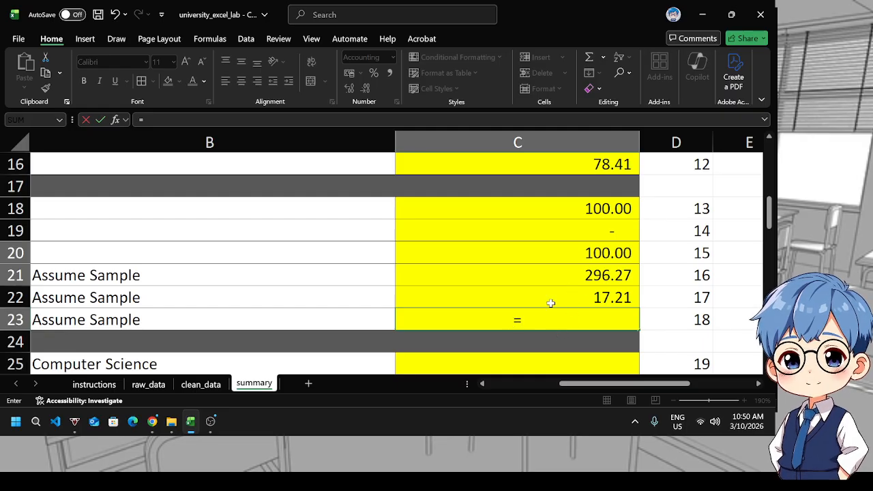
{"action": "left_click", "coordinate": [550, 300]}
{"action": "type", "text": "/"}
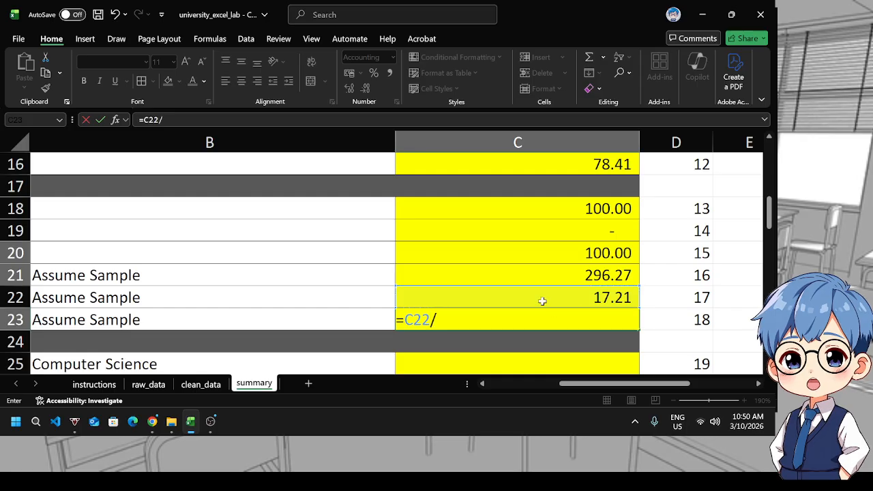
{"action": "scroll", "coordinate": [557, 279], "scroll_direction": "up", "scroll_amount": 1}
{"action": "scroll", "coordinate": [557, 279], "scroll_direction": "up", "scroll_amount": 1}
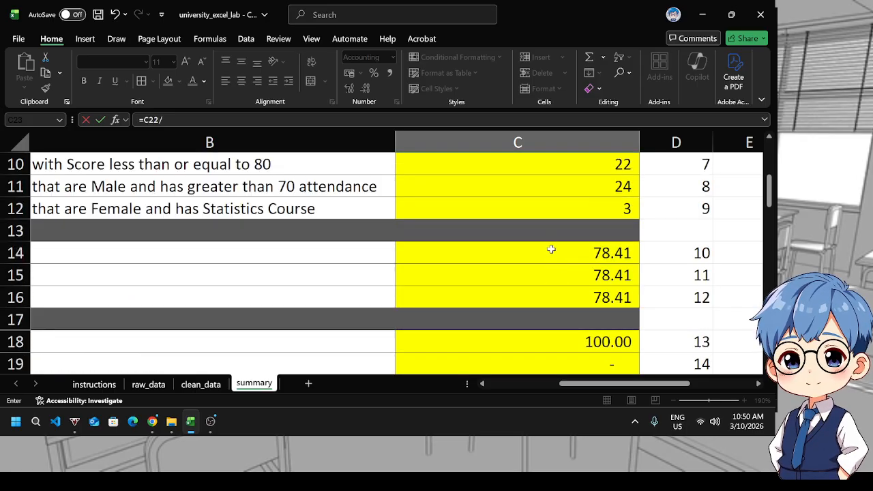
{"action": "left_click", "coordinate": [548, 252]}
{"action": "type", "text": "*"}
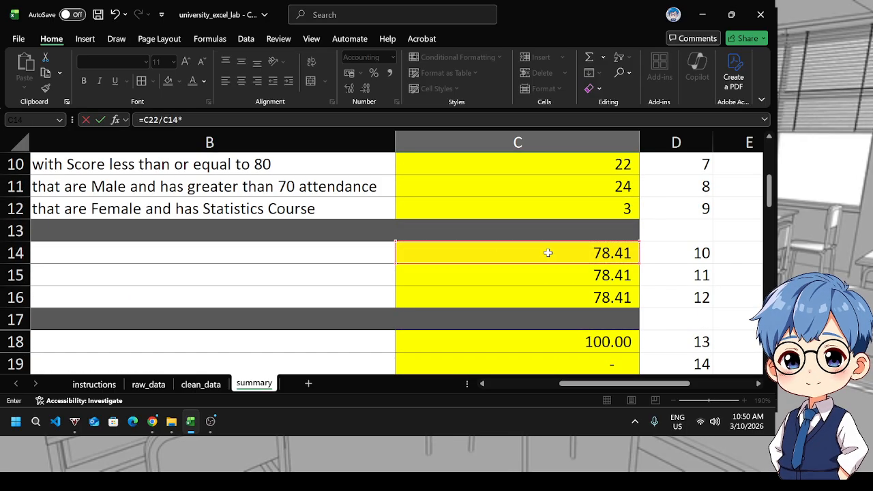
{"action": "type", "text": "100"}
{"action": "key", "text": "Return"}
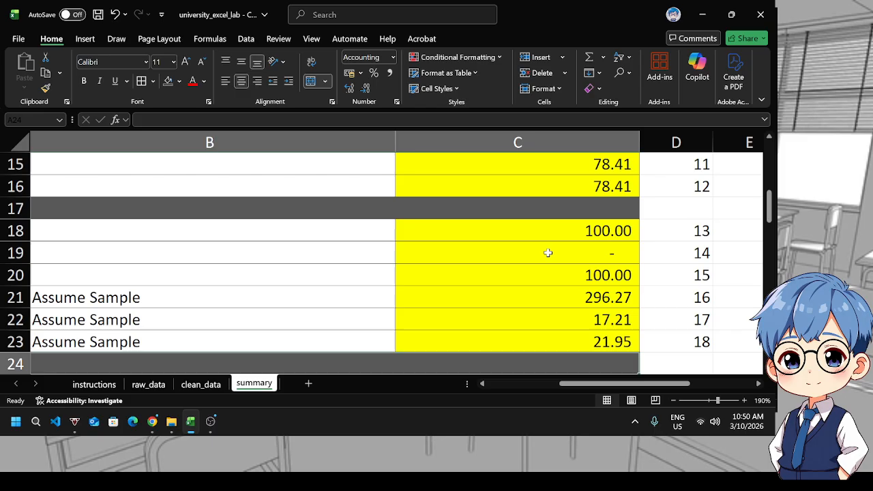
Review C23's formula and scroll through the summary sheet's labels for the program average rows
{"action": "left_click", "coordinate": [600, 343]}
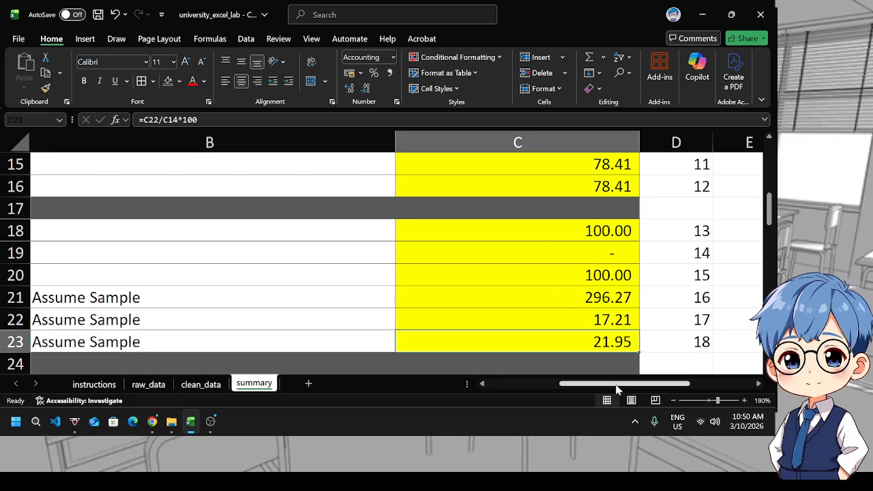
{"action": "left_click_drag", "start_coordinate": [616, 386], "coordinate": [534, 368]}
{"action": "scroll", "coordinate": [462, 320], "scroll_direction": "down", "scroll_amount": 3}
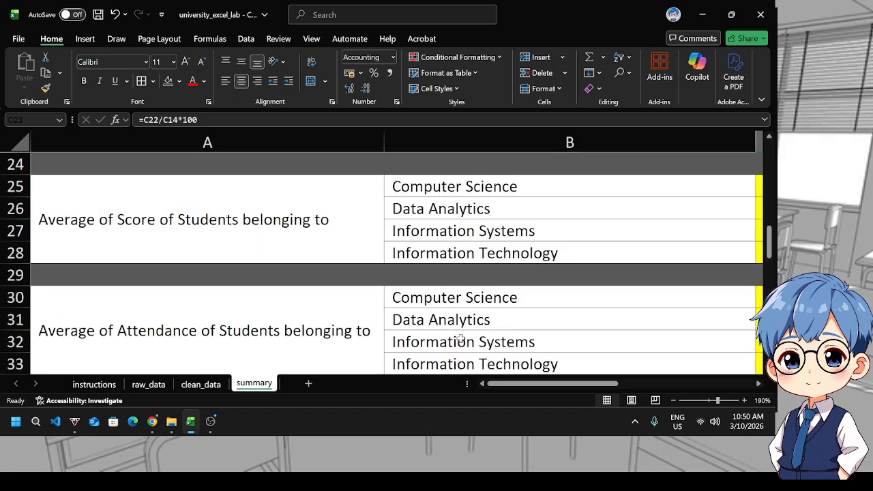
{"action": "scroll", "coordinate": [463, 341], "scroll_direction": "down", "scroll_amount": 1}
{"action": "scroll", "coordinate": [472, 359], "scroll_direction": "up", "scroll_amount": 3}
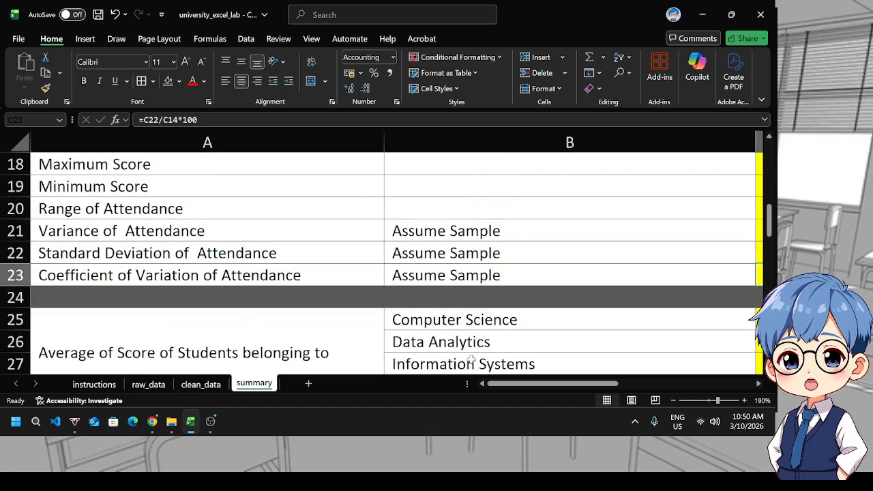
{"action": "scroll", "coordinate": [471, 361], "scroll_direction": "down", "scroll_amount": 1}
{"action": "left_click_drag", "start_coordinate": [503, 384], "coordinate": [576, 390]}
Begin an AVERAGEIF formula in C25 using student_table[Program] as the range
{"action": "left_click", "coordinate": [557, 253]}
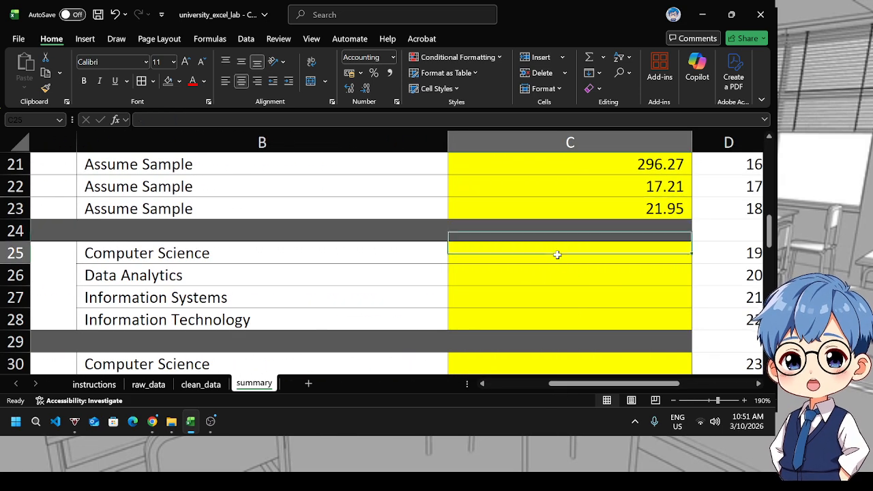
{"action": "type", "text": "=AVE"}
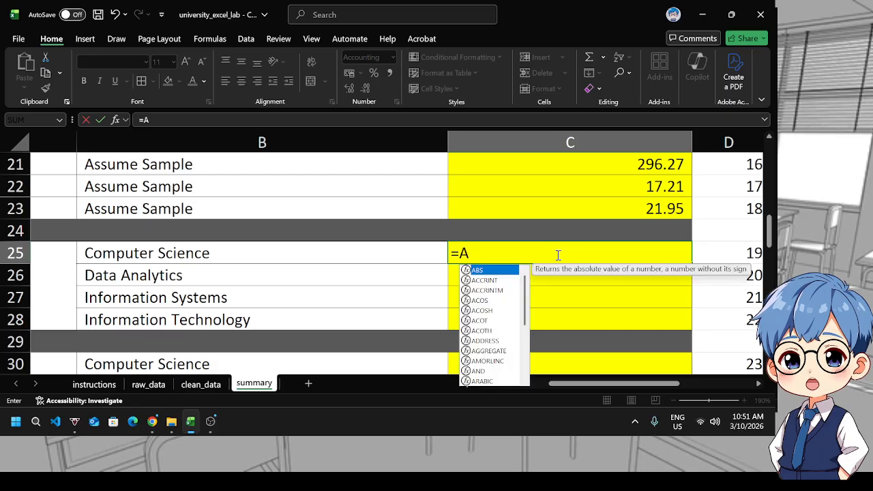
{"action": "key", "text": "Down"}
{"action": "key", "text": "Down"}
{"action": "key", "text": "Down"}
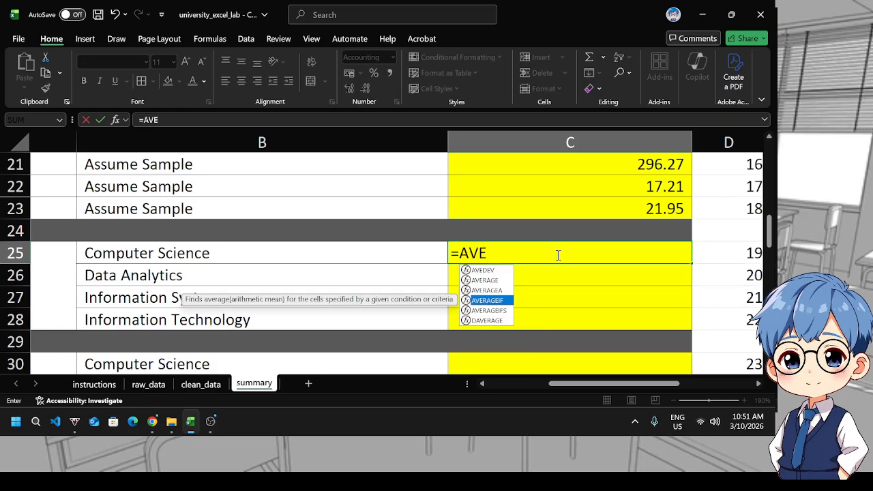
{"action": "key", "text": "Tab"}
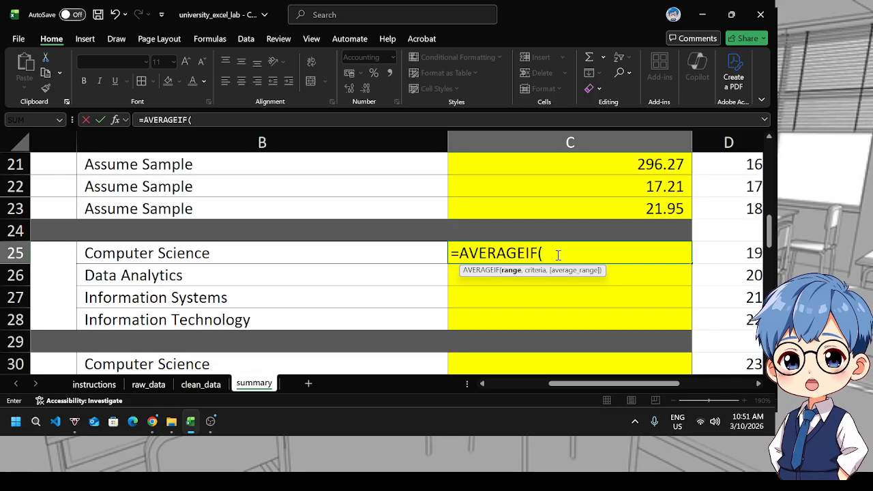
{"action": "type", "text": "st"}
{"action": "key", "text": "Down"}
{"action": "key", "text": "Down"}
{"action": "key", "text": "Down"}
{"action": "key", "text": "Down"}
{"action": "key", "text": "Down"}
{"action": "key", "text": "Down"}
{"action": "key", "text": "Down"}
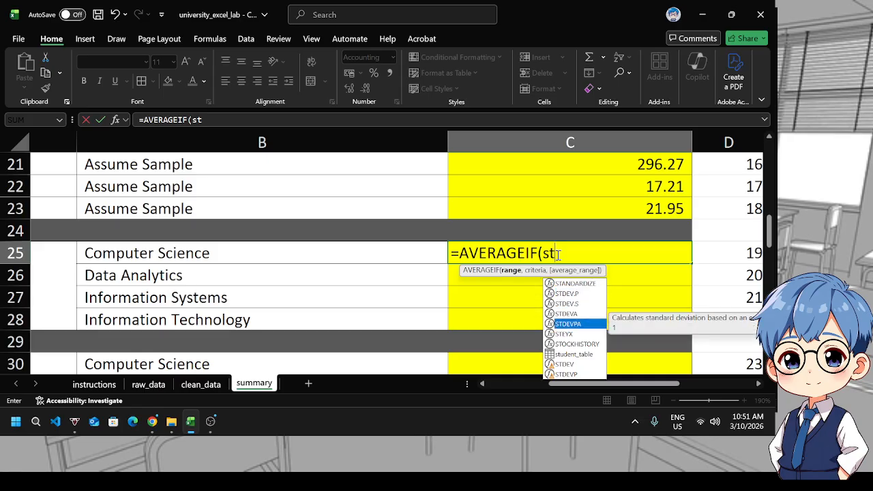
{"action": "key", "text": "Tab"}
{"action": "type", "text": "["}
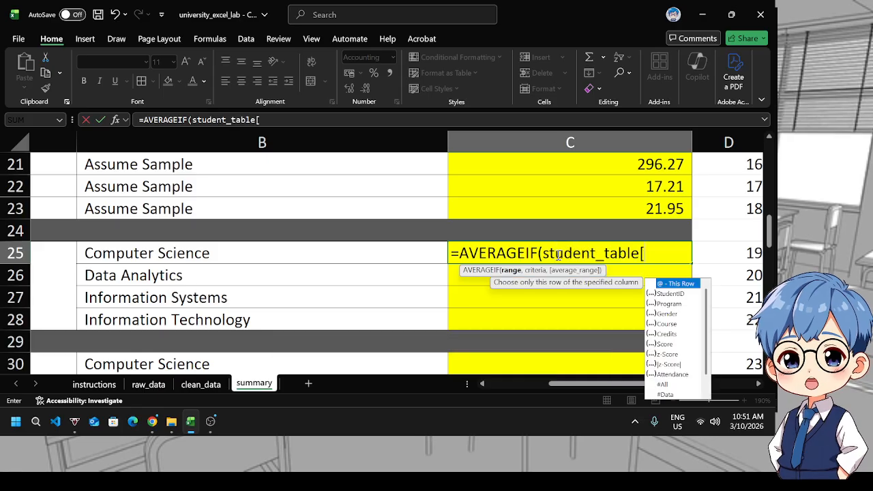
{"action": "key", "text": "Down"}
{"action": "key", "text": "Down"}
{"action": "key", "text": "Tab"}
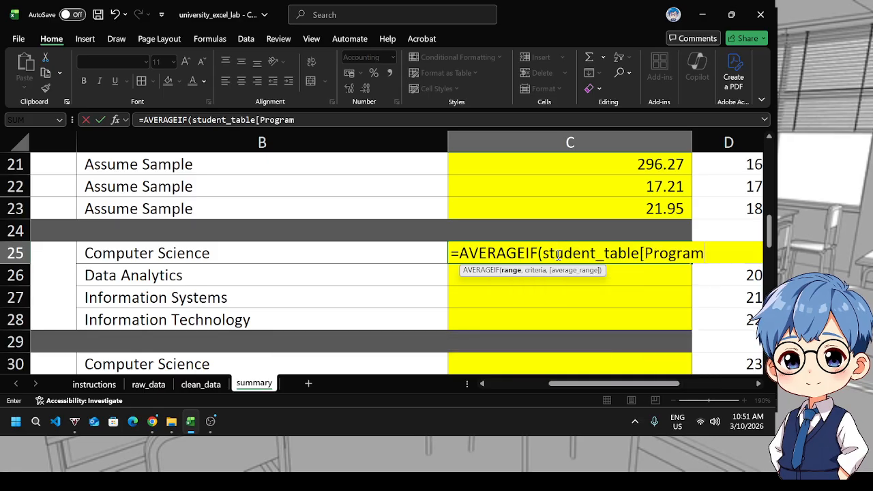
{"action": "type", "text": "],"}
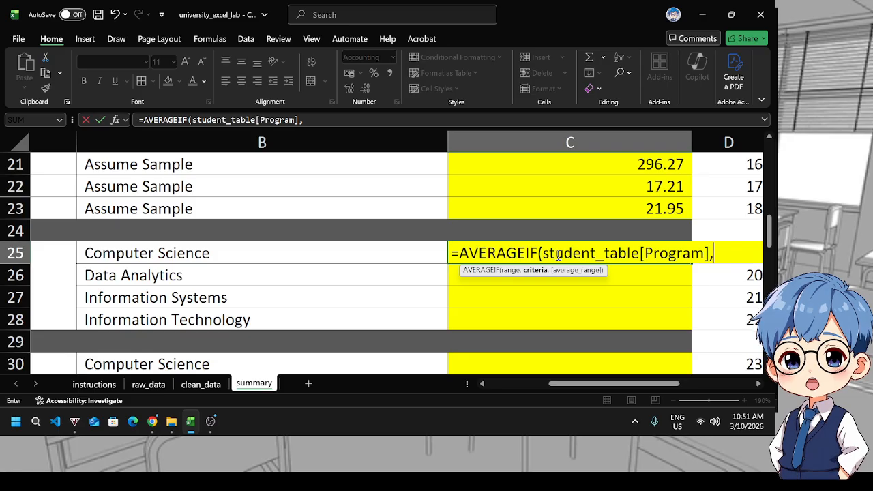
{"action": "type", "text": "CONC"}
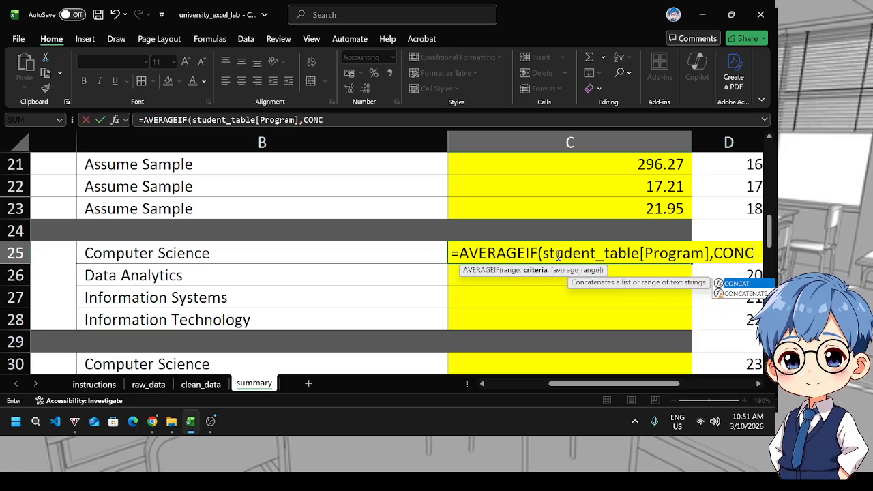
Add CONCAT("BS ",B25) as the AVERAGEIF criteria so the program label gets the BS prefix
{"action": "key", "text": "Tab"}
{"action": "type", "text": "\"B"}
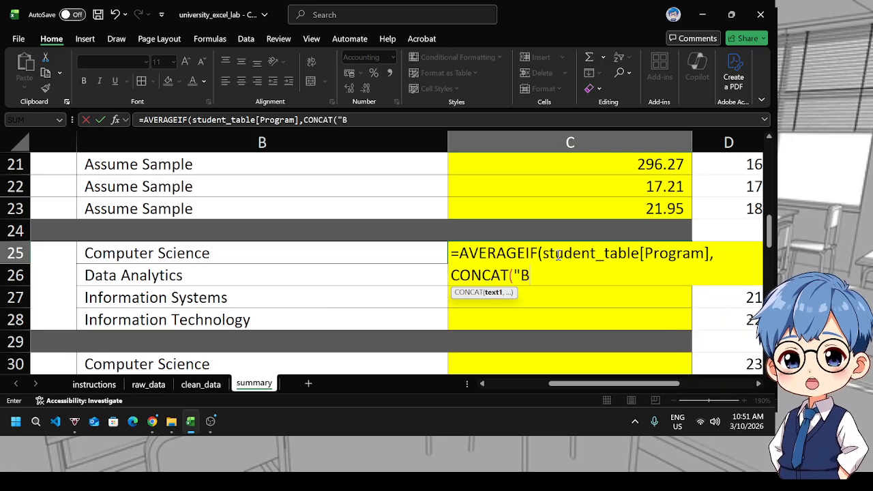
{"action": "type", "text": "S \""}
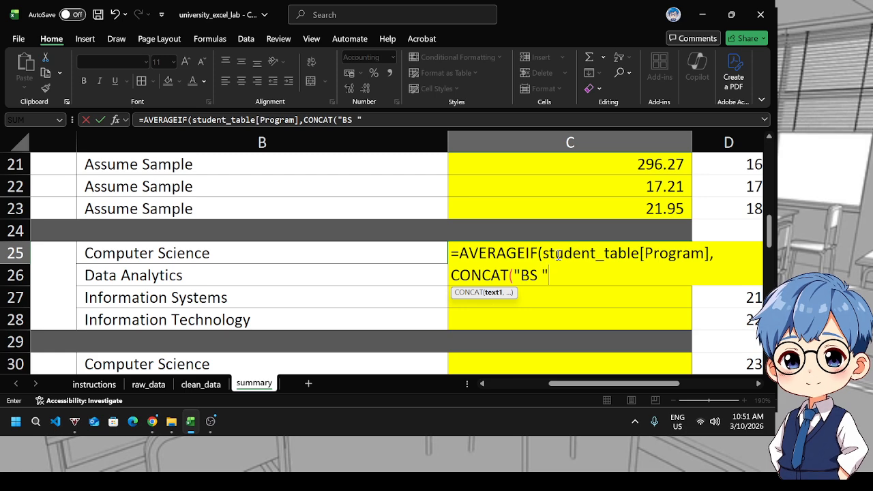
{"action": "type", "text": ","}
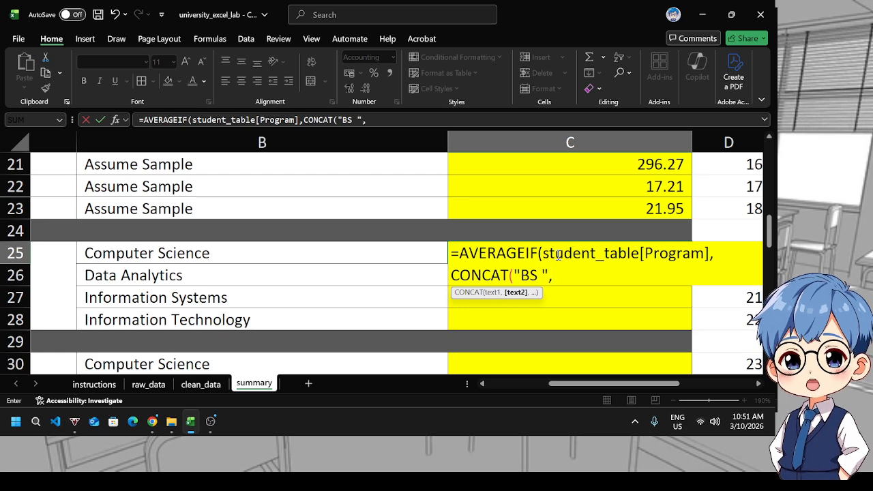
{"action": "left_click", "coordinate": [321, 258]}
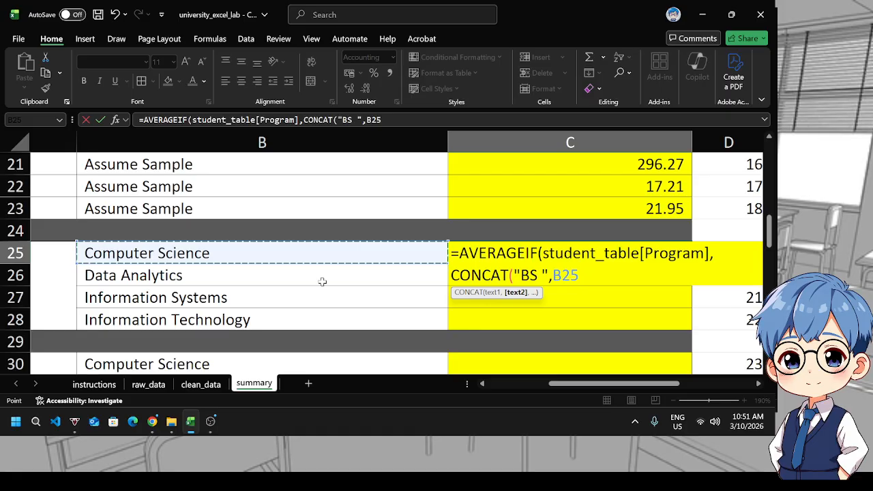
{"action": "type", "text": ")"}
{"action": "type", "text": ")"}
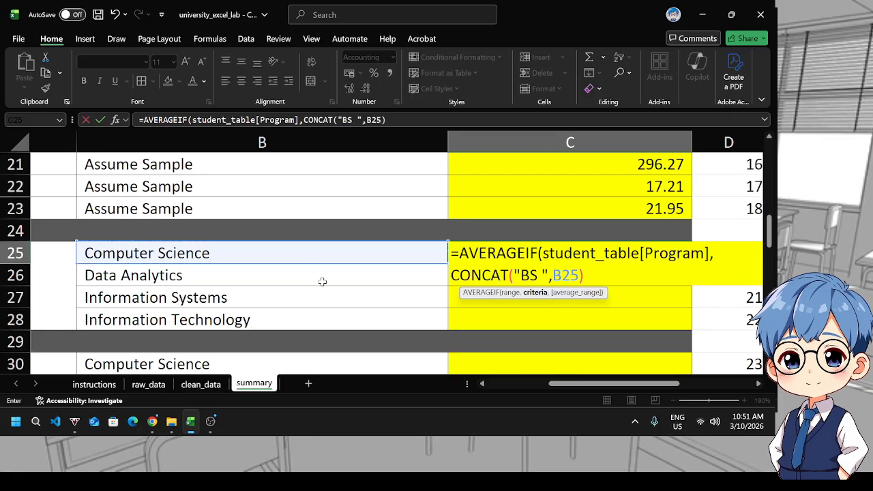
{"action": "type", "text": ","}
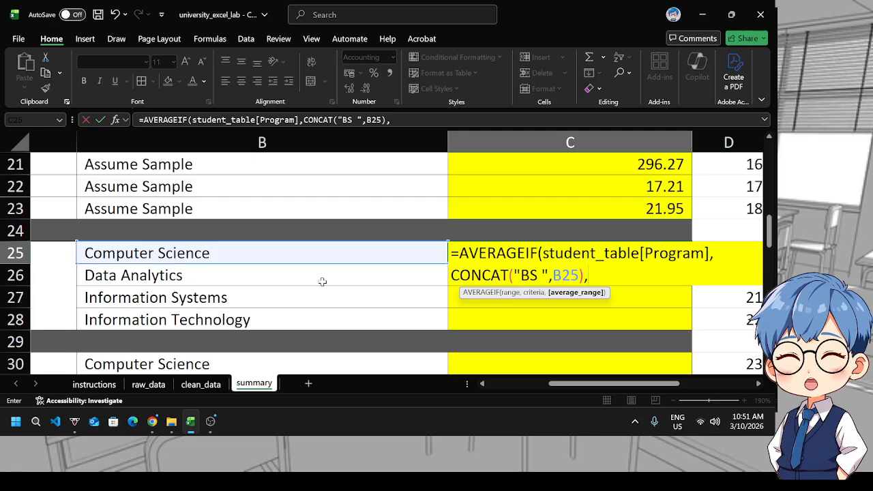
Finish C25's formula with student_table[Score] as the average range and enter it
{"action": "mouse_move", "coordinate": [630, 386]}
{"action": "left_mouse_down"}
{"action": "mouse_move", "coordinate": [567, 388]}
{"action": "mouse_move", "coordinate": [626, 394]}
{"action": "left_mouse_up"}
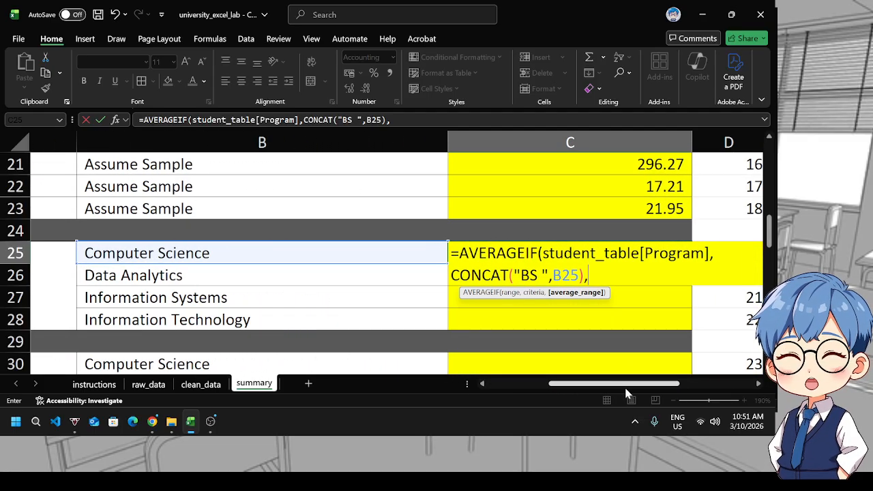
{"action": "type", "text": "stud"}
{"action": "key", "text": "Tab"}
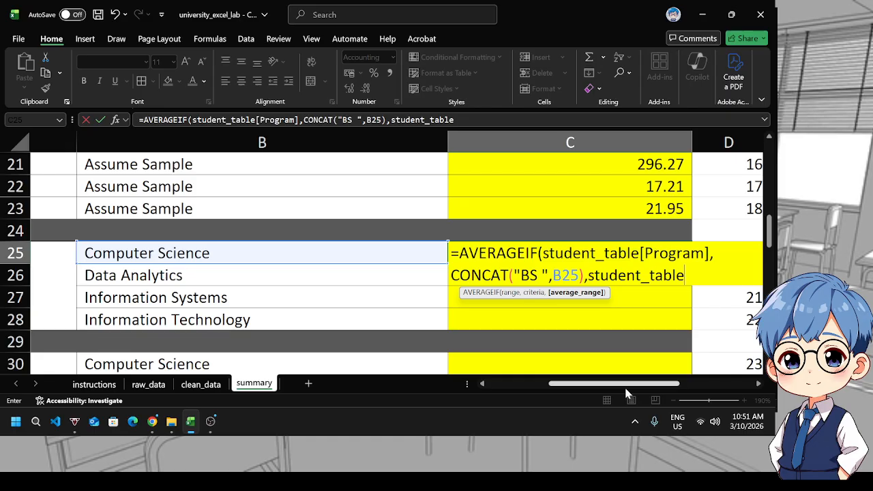
{"action": "type", "text": "[s"}
{"action": "key", "text": "Tab"}
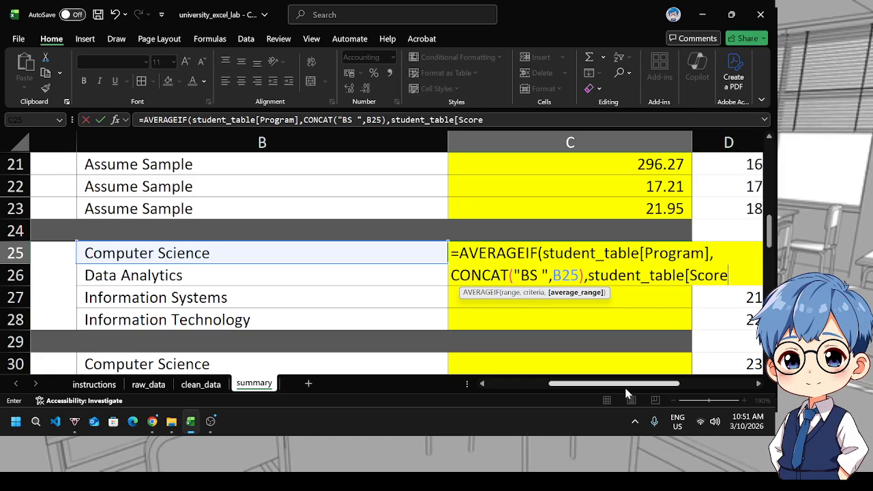
{"action": "key", "text": "Return"}
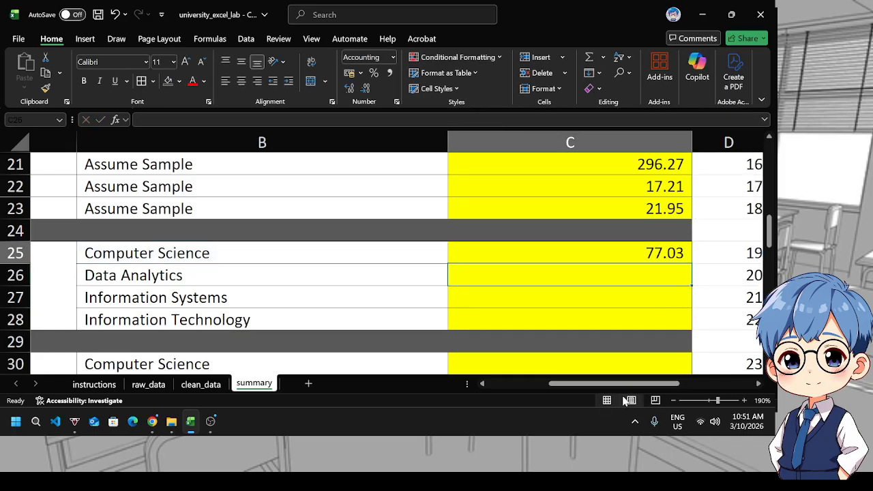
Fill C25's AVERAGEIF formula down through C28 and check the program labels beside it
{"action": "mouse_move", "coordinate": [605, 383]}
{"action": "left_mouse_down"}
{"action": "mouse_move", "coordinate": [578, 382]}
{"action": "mouse_move", "coordinate": [614, 383]}
{"action": "left_mouse_up"}
{"action": "left_click", "coordinate": [611, 257]}
{"action": "left_click_drag", "start_coordinate": [643, 263], "coordinate": [627, 317]}
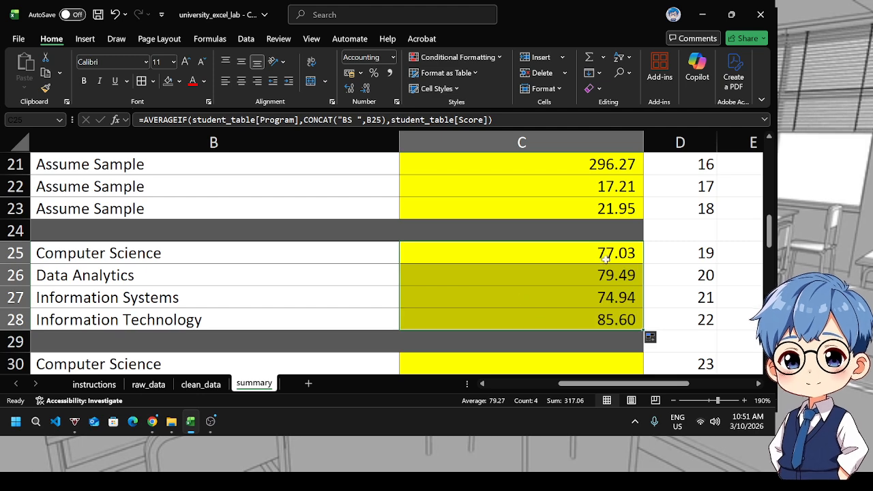
{"action": "left_click", "coordinate": [223, 273]}
{"action": "left_click", "coordinate": [226, 296]}
{"action": "left_click", "coordinate": [222, 318]}
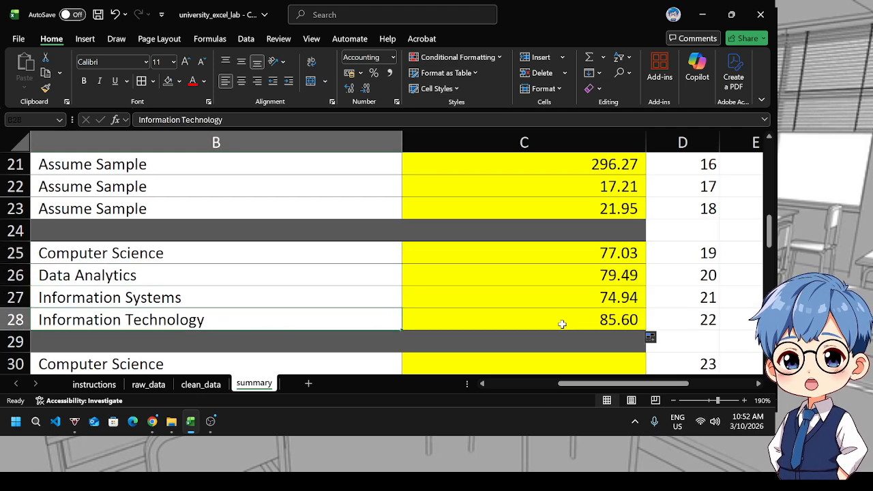
{"action": "left_click", "coordinate": [561, 323]}
{"action": "scroll", "coordinate": [611, 225], "scroll_direction": "down", "scroll_amount": 2}
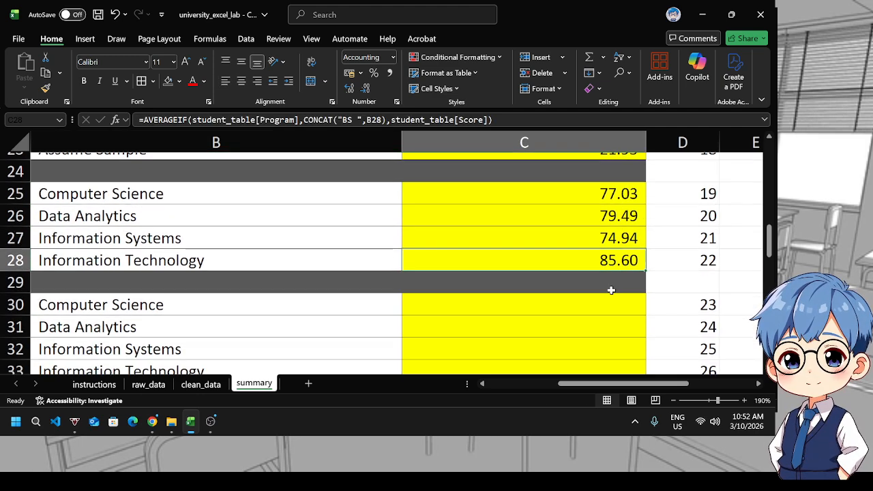
Copy C25's formula and paste it into C30 for the attendance averages
{"action": "mouse_move", "coordinate": [632, 386]}
{"action": "left_mouse_down"}
{"action": "mouse_move", "coordinate": [536, 386]}
{"action": "mouse_move", "coordinate": [620, 386]}
{"action": "left_mouse_up"}
{"action": "scroll", "coordinate": [582, 315], "scroll_direction": "up", "scroll_amount": 2}
{"action": "left_click", "coordinate": [605, 256]}
{"action": "key", "text": "ctrl+c"}
{"action": "scroll", "coordinate": [551, 300], "scroll_direction": "down", "scroll_amount": 2}
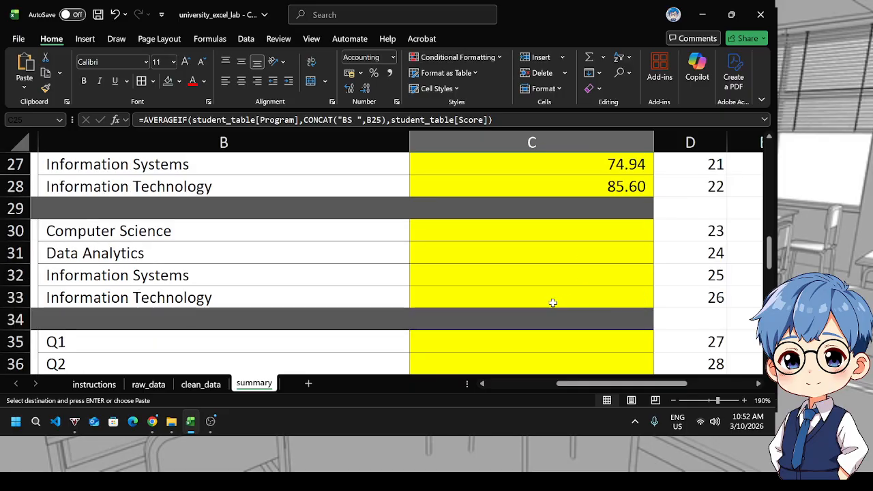
{"action": "scroll", "coordinate": [526, 294], "scroll_direction": "up", "scroll_amount": 1}
{"action": "left_click", "coordinate": [526, 296]}
{"action": "key", "text": "ctrl+v"}
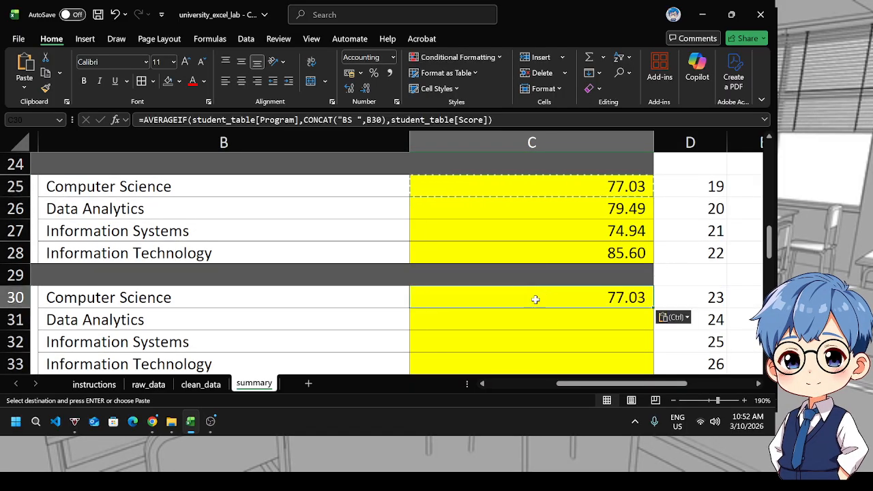
Change C30's average range to student_table[Attendance] and enter the formula
{"action": "left_click", "coordinate": [292, 120]}
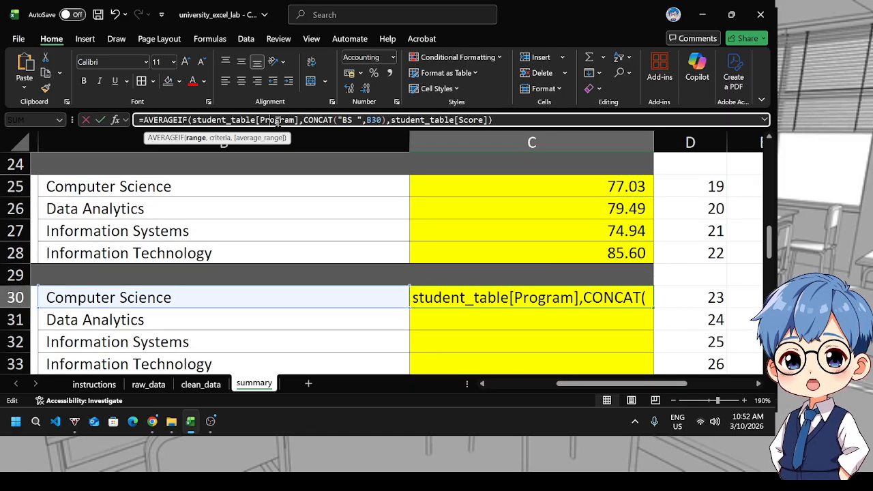
{"action": "left_click", "coordinate": [485, 120]}
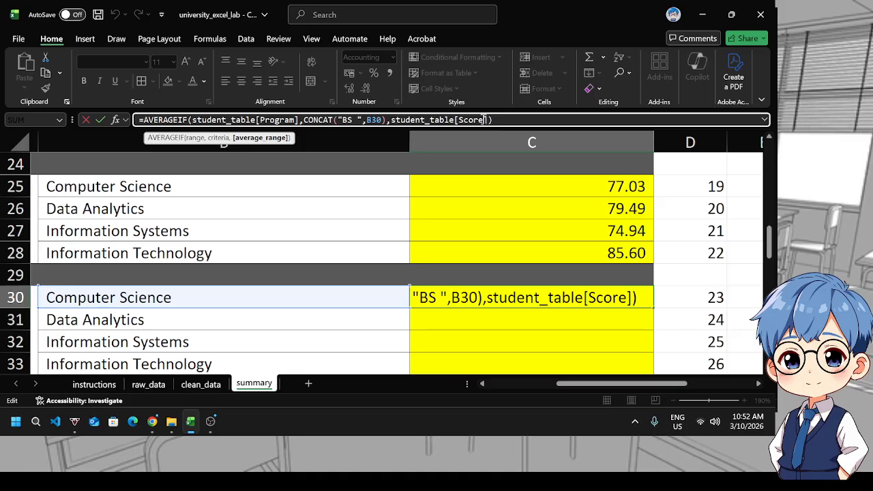
{"action": "key", "text": "BackSpace"}
{"action": "key", "text": "BackSpace"}
{"action": "key", "text": "BackSpace"}
{"action": "key", "text": "BackSpace"}
{"action": "key", "text": "BackSpace"}
{"action": "type", "text": "Ave"}
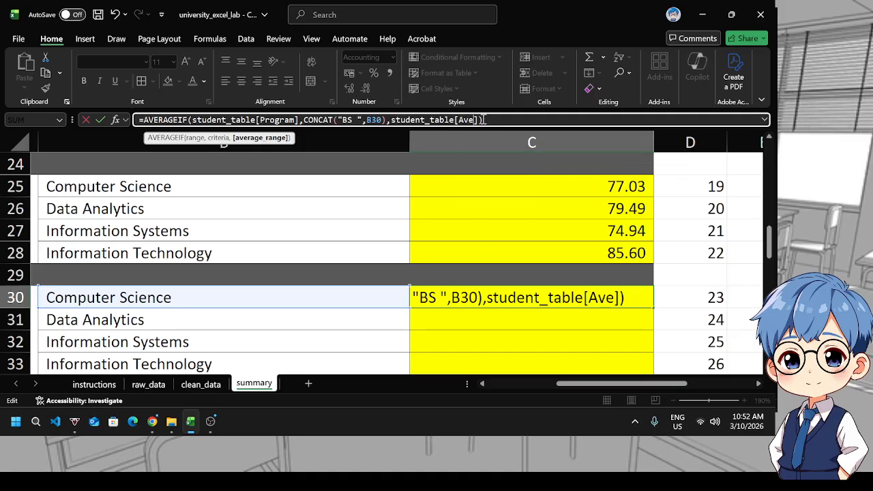
{"action": "type", "text": "r"}
{"action": "key", "text": "BackSpace"}
{"action": "key", "text": "BackSpace"}
{"action": "key", "text": "BackSpace"}
{"action": "type", "text": "t"}
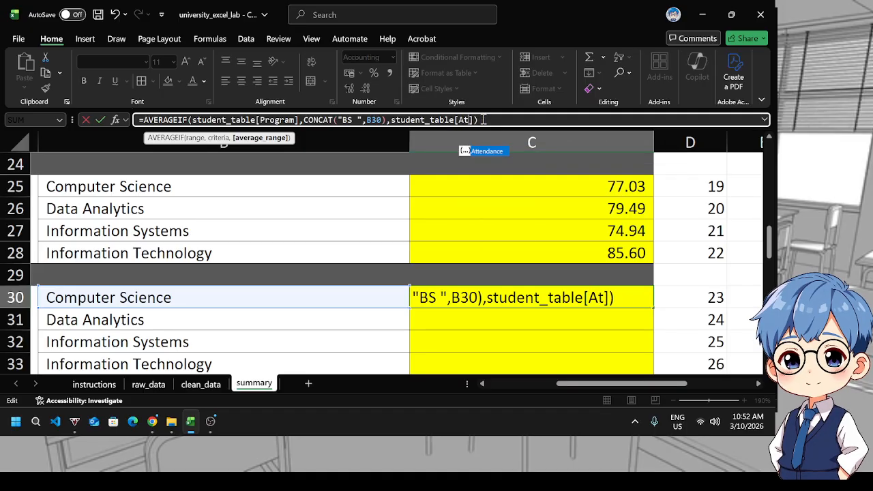
{"action": "key", "text": "Tab"}
{"action": "key", "text": "Return"}
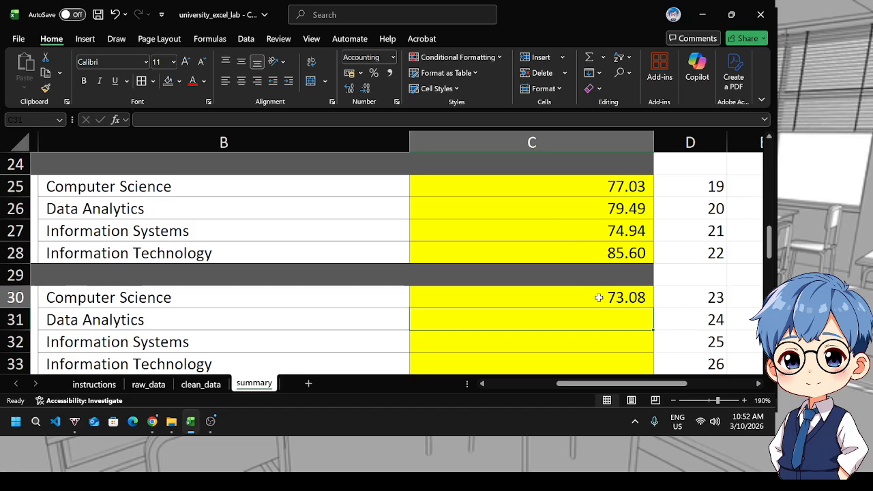
Fill C30's formula down through C33 for the other programs
{"action": "left_click", "coordinate": [599, 297]}
{"action": "left_click_drag", "start_coordinate": [655, 310], "coordinate": [639, 364]}
{"action": "scroll", "coordinate": [630, 339], "scroll_direction": "down", "scroll_amount": 1}
{"action": "left_click_drag", "start_coordinate": [582, 386], "coordinate": [555, 383]}
{"action": "scroll", "coordinate": [553, 346], "scroll_direction": "down", "scroll_amount": 3, "text": "ctrl"}
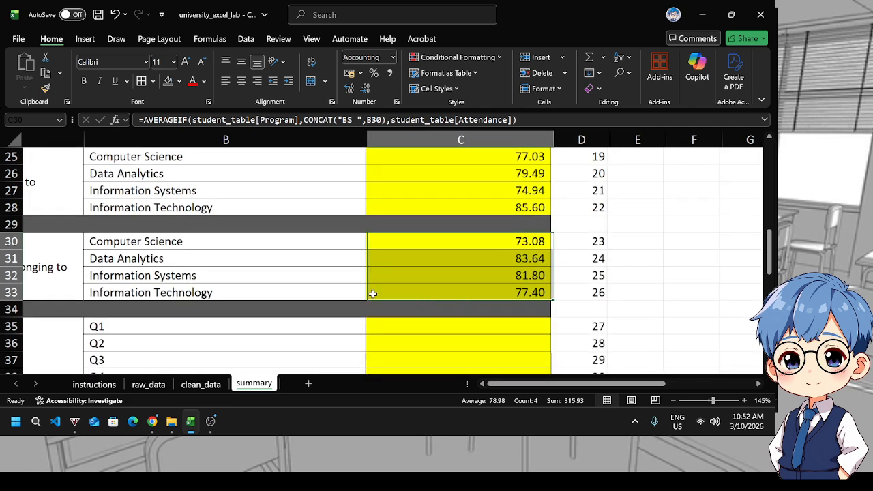
{"action": "scroll", "coordinate": [370, 293], "scroll_direction": "up", "scroll_amount": 8}
{"action": "scroll", "coordinate": [373, 294], "scroll_direction": "down", "scroll_amount": 9}
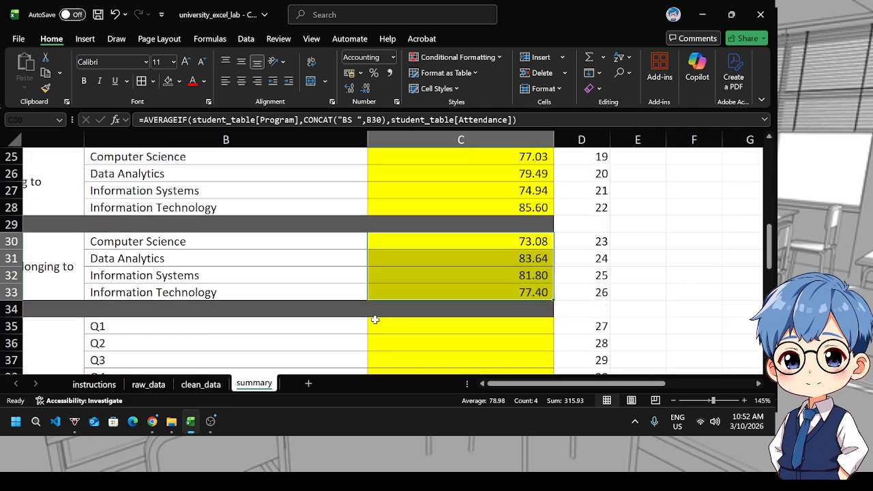
Enter a QUARTILE.INC formula in C35 on student_table[Score] with Q1 as the quart argument
{"action": "left_click", "coordinate": [484, 301]}
{"action": "left_click_drag", "start_coordinate": [521, 383], "coordinate": [554, 383]}
{"action": "left_click", "coordinate": [602, 277]}
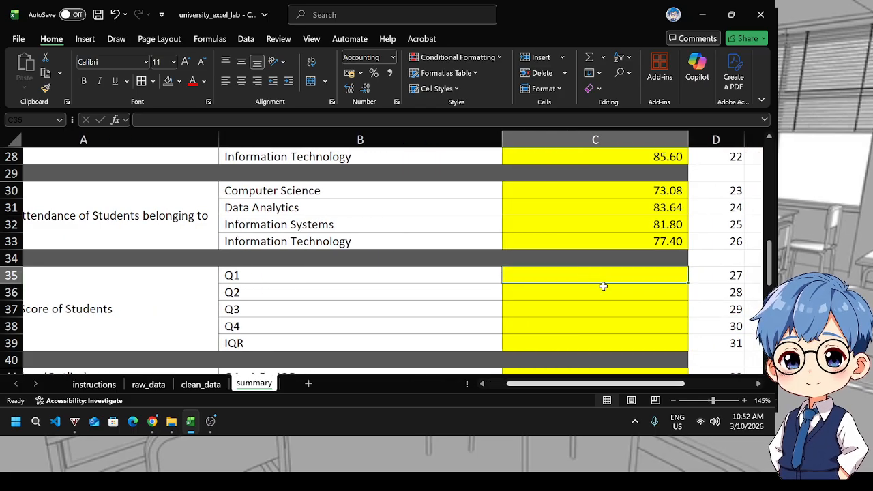
{"action": "type", "text": "=qu"}
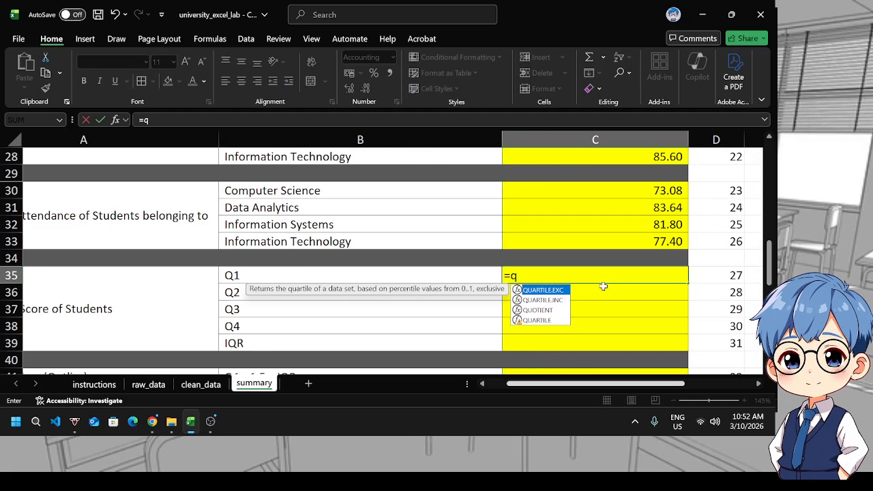
{"action": "key", "text": "Down"}
{"action": "key", "text": "Down"}
{"action": "key", "text": "Tab"}
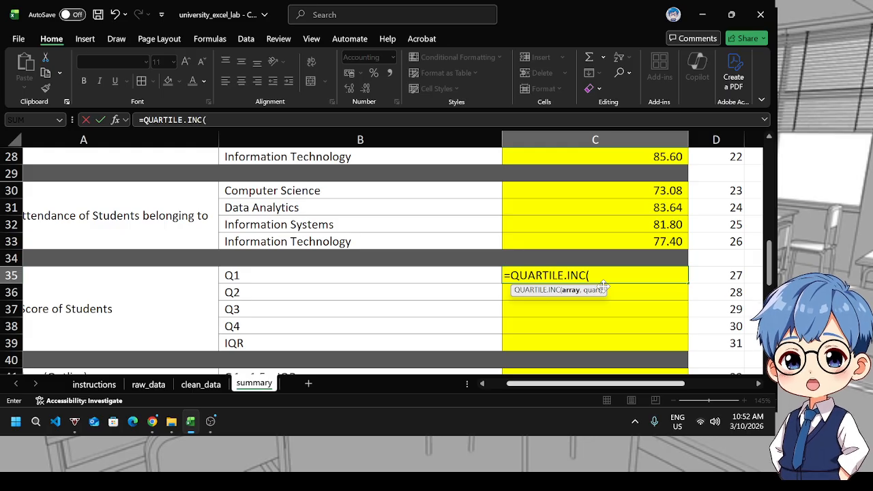
{"action": "type", "text": "ta"}
{"action": "key", "text": "BackSpace"}
{"action": "key", "text": "BackSpace"}
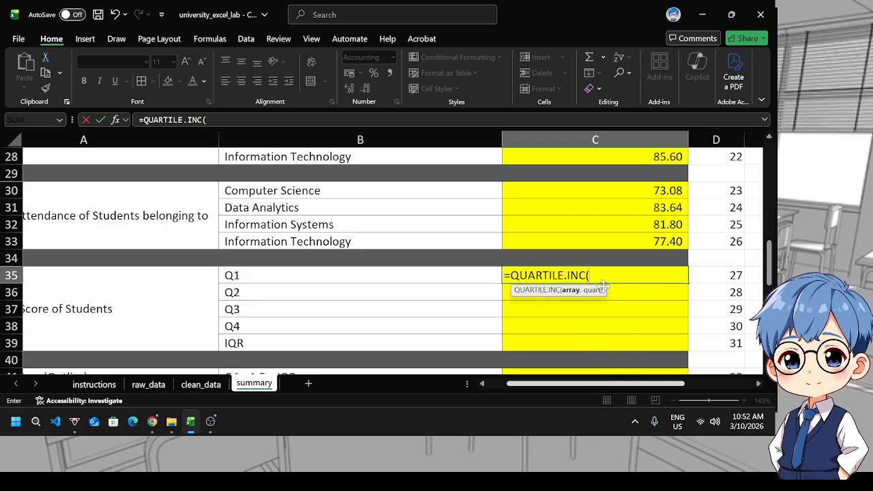
{"action": "type", "text": "s"}
{"action": "key", "text": "BackSpace"}
{"action": "type", "text": "s"}
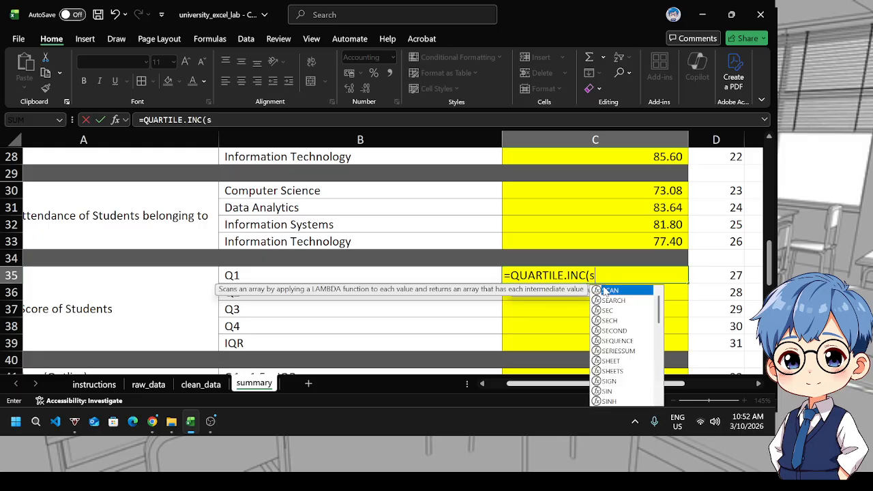
{"action": "type", "text": "tud"}
{"action": "key", "text": "Tab"}
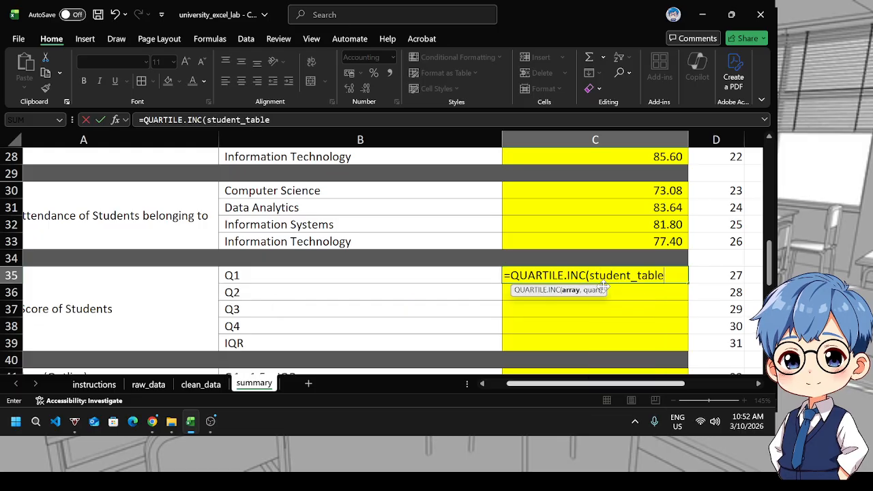
{"action": "type", "text": "[sc"}
{"action": "key", "text": "Tab"}
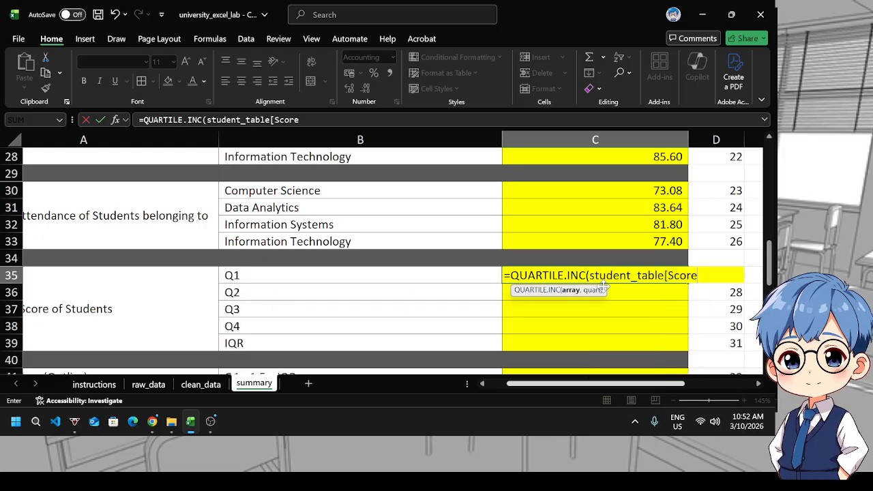
{"action": "type", "text": "],Q1)"}
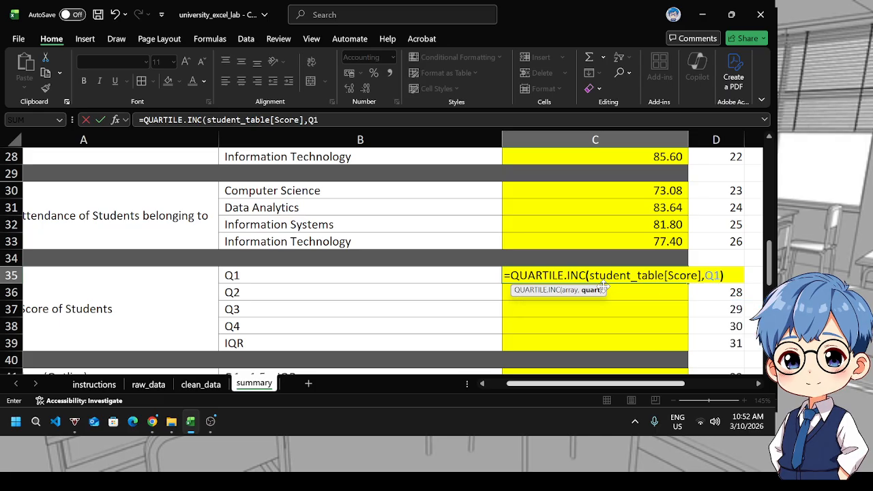
{"action": "key", "text": "Return"}
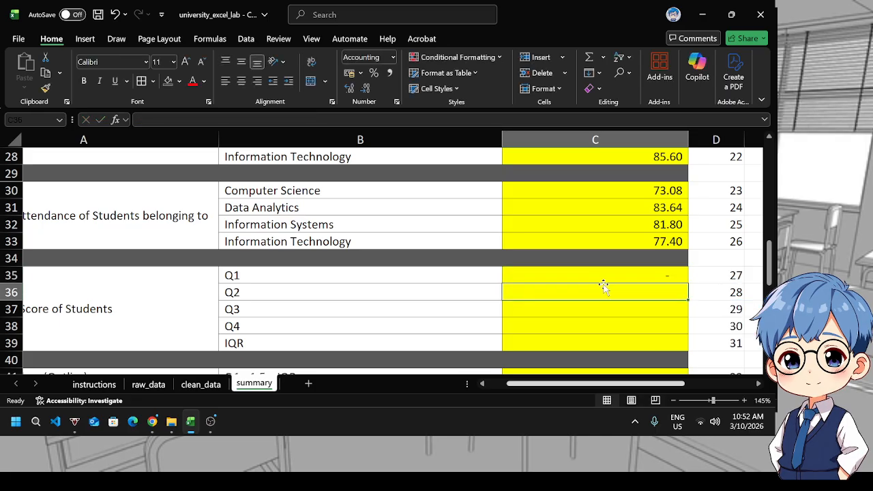
Copy C35's formula into C36 and change its quart argument to 2
{"action": "left_click", "coordinate": [601, 280]}
{"action": "key", "text": "ctrl+c"}
{"action": "left_click", "coordinate": [602, 298]}
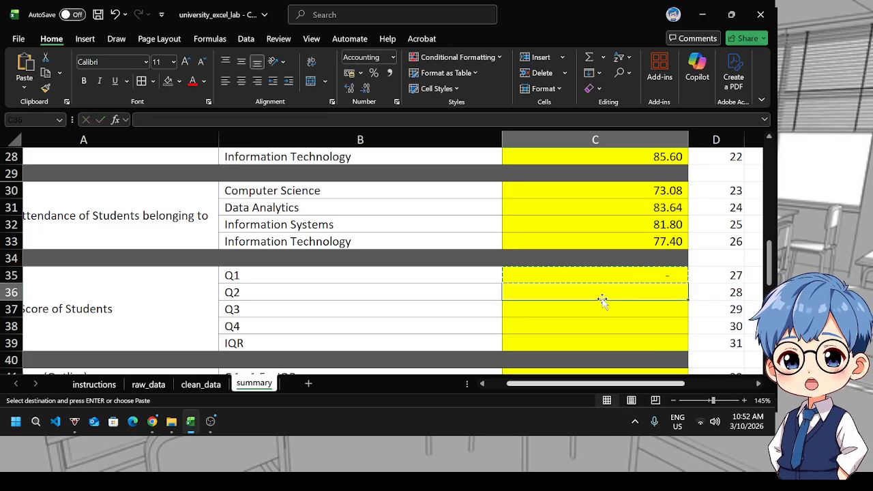
{"action": "key", "text": "ctrl+v"}
{"action": "scroll", "coordinate": [655, 294], "scroll_direction": "up", "scroll_amount": 2}
{"action": "scroll", "coordinate": [659, 288], "scroll_direction": "down", "scroll_amount": 1}
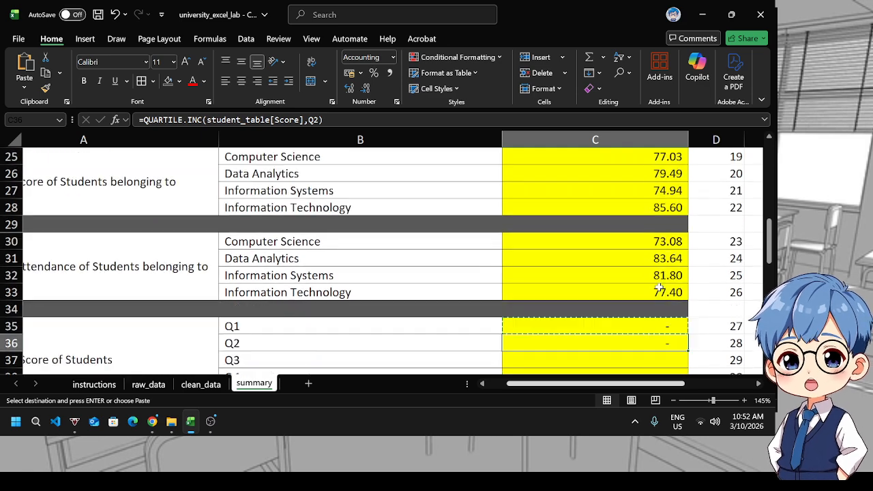
{"action": "scroll", "coordinate": [659, 287], "scroll_direction": "down", "scroll_amount": 1}
{"action": "double_click", "coordinate": [660, 289]}
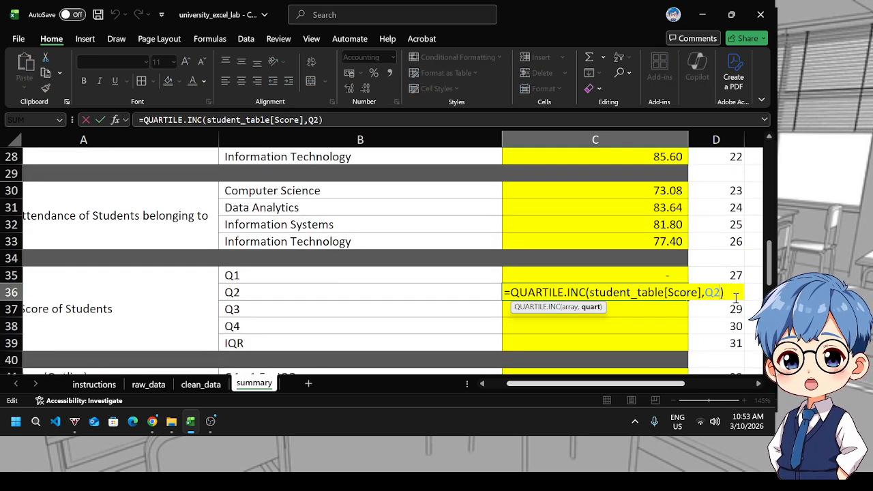
{"action": "key", "text": "Return"}
{"action": "double_click", "coordinate": [616, 292]}
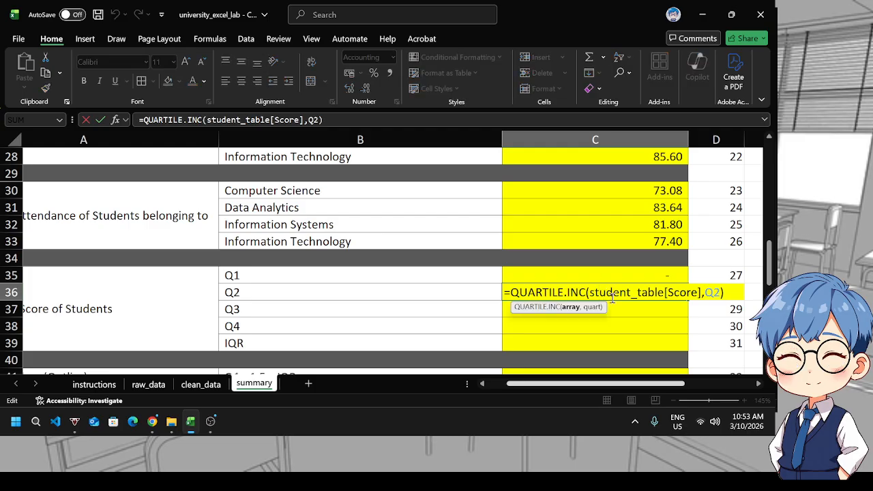
{"action": "left_click", "coordinate": [720, 293]}
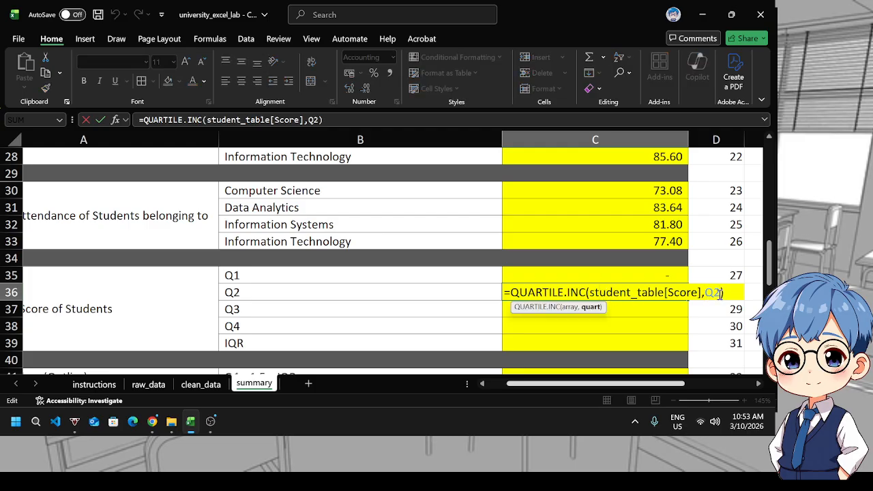
{"action": "key", "text": "BackSpace"}
{"action": "key", "text": "BackSpace"}
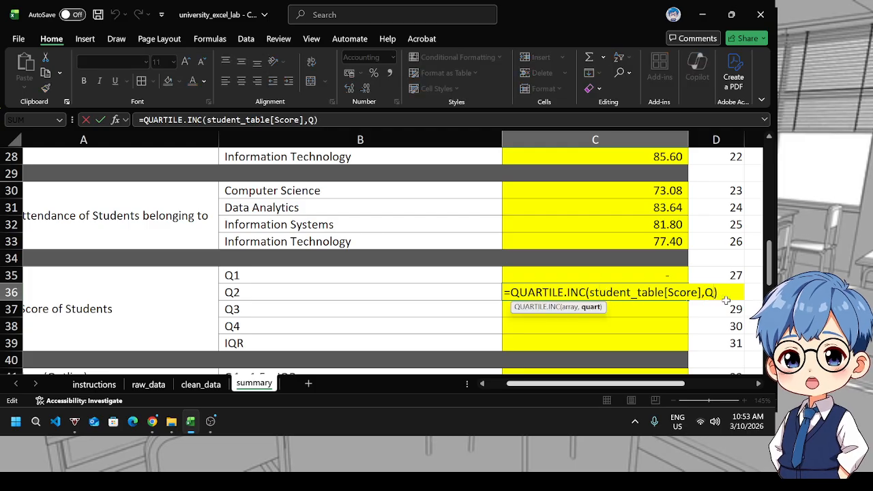
{"action": "type", "text": "2"}
{"action": "key", "text": "Return"}
Change C35's quart argument to 1 and enter the formula
{"action": "left_click", "coordinate": [678, 280]}
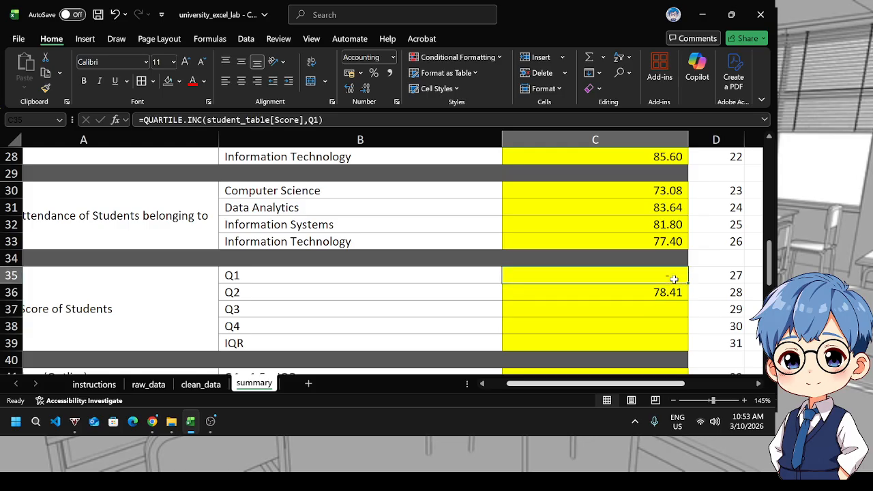
{"action": "double_click", "coordinate": [678, 279]}
{"action": "left_click", "coordinate": [713, 276]}
{"action": "key", "text": "BackSpace"}
{"action": "key", "text": "BackSpace"}
{"action": "type", "text": "1"}
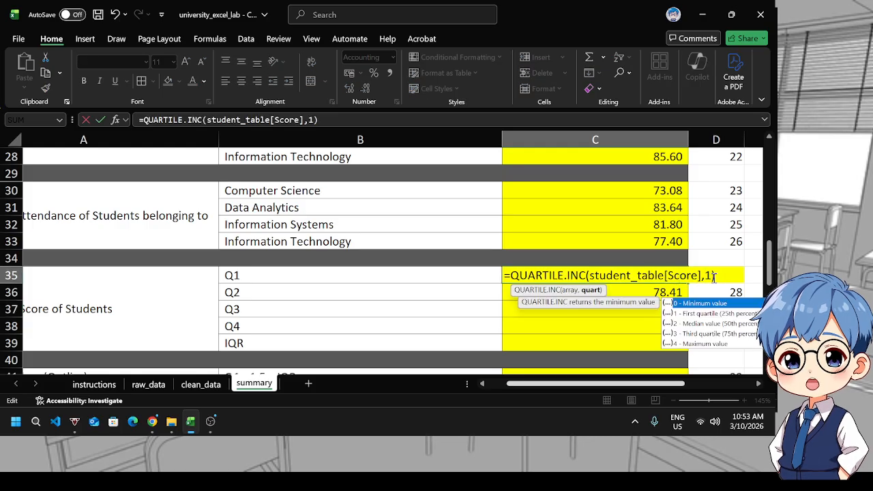
{"action": "key", "text": "Return"}
Compare the Q2 result in C36 with the median score formula higher up the sheet
{"action": "left_click", "coordinate": [640, 279]}
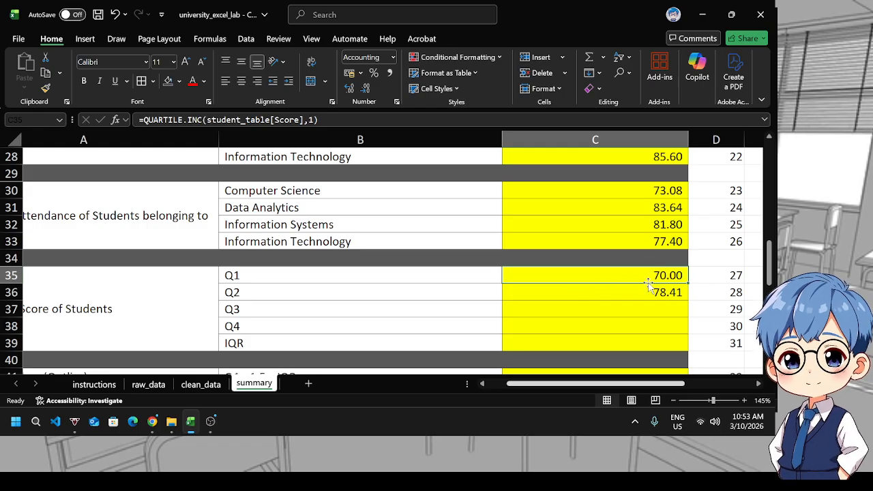
{"action": "scroll", "coordinate": [525, 316], "scroll_direction": "up", "scroll_amount": 2}
{"action": "scroll", "coordinate": [530, 318], "scroll_direction": "down", "scroll_amount": 2}
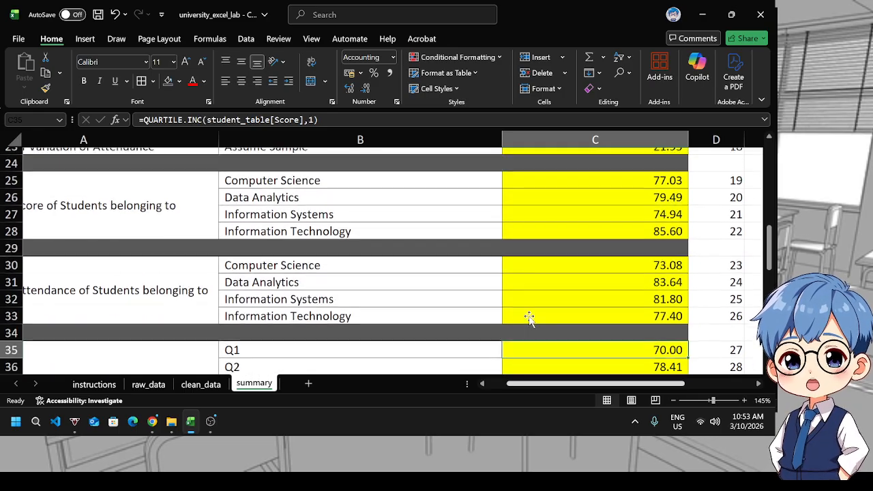
{"action": "left_click", "coordinate": [588, 296]}
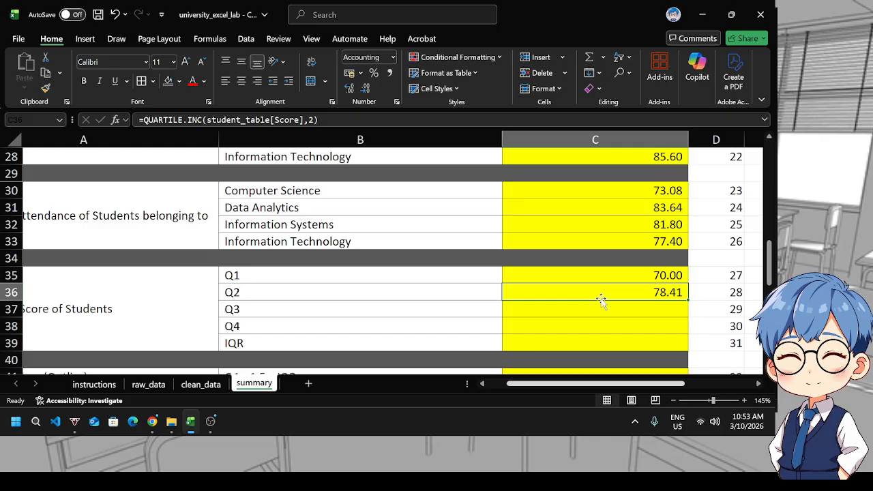
{"action": "scroll", "coordinate": [645, 291], "scroll_direction": "up", "scroll_amount": 4}
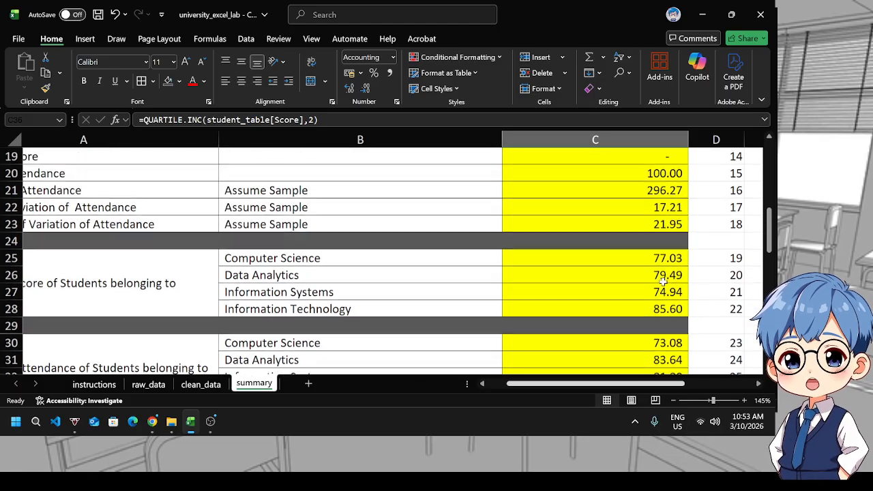
{"action": "scroll", "coordinate": [665, 277], "scroll_direction": "up", "scroll_amount": 1}
{"action": "left_click", "coordinate": [621, 195]}
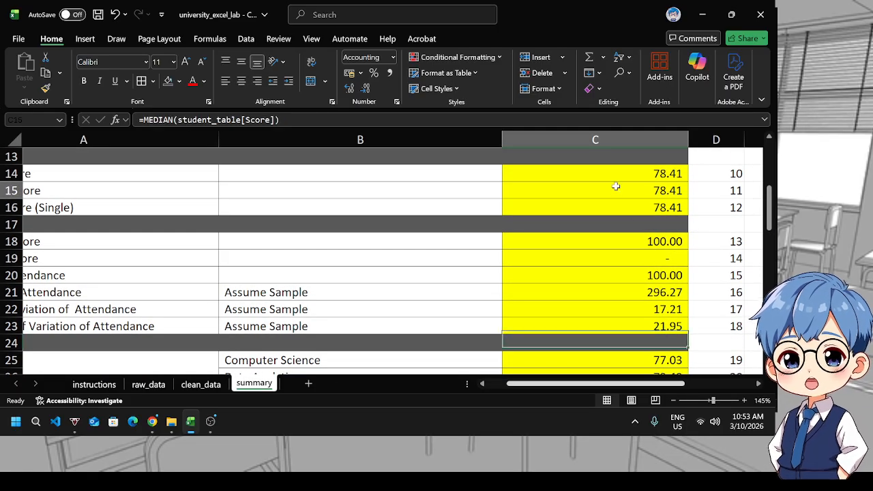
{"action": "scroll", "coordinate": [623, 245], "scroll_direction": "down", "scroll_amount": 5}
{"action": "left_click", "coordinate": [643, 292]}
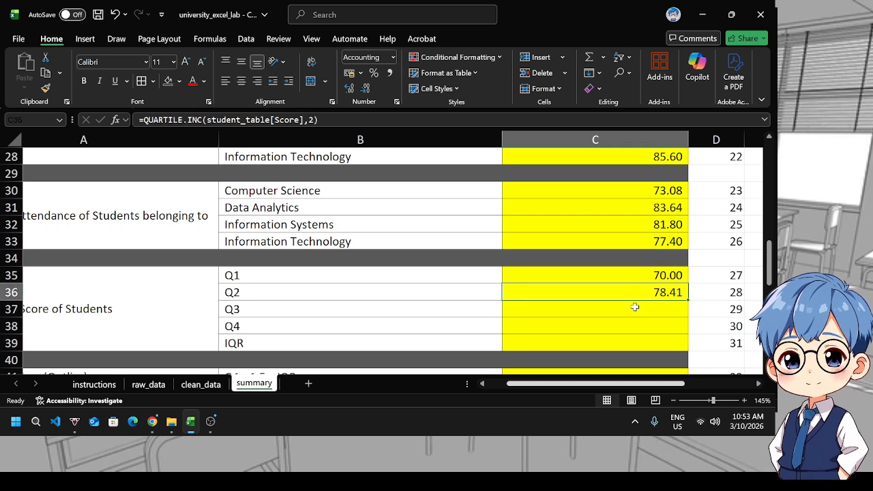
Copy C36's formula into C37 and change its quart argument to 3
{"action": "key", "text": "ctrl+c"}
{"action": "left_click", "coordinate": [627, 311]}
{"action": "key", "text": "ctrl+v"}
{"action": "double_click", "coordinate": [680, 312]}
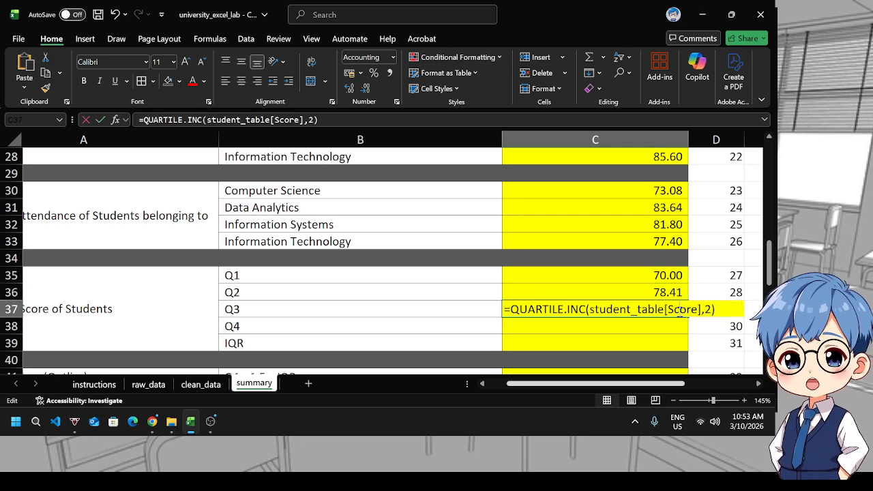
{"action": "left_click", "coordinate": [708, 310]}
{"action": "type", "text": "3"}
{"action": "key", "text": "Return"}
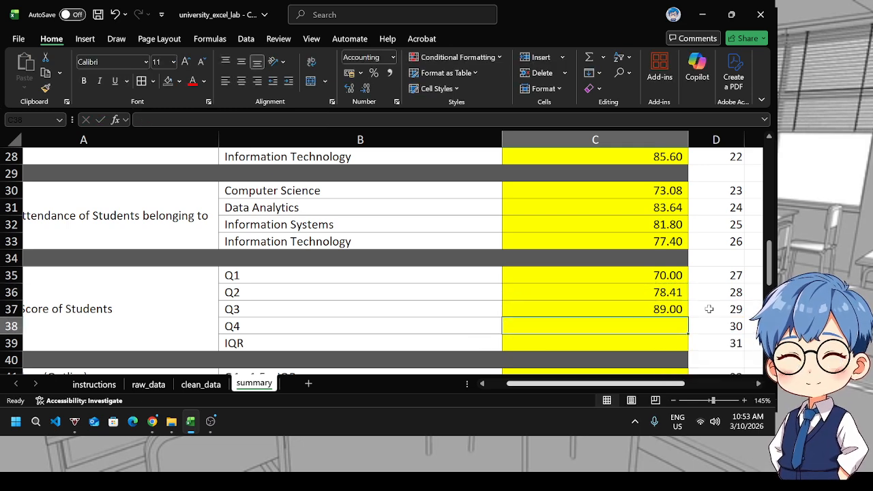
Copy C37's formula into C38 and change its quart argument to 4
{"action": "left_click", "coordinate": [661, 309]}
{"action": "key", "text": "ctrl+c"}
{"action": "left_click", "coordinate": [649, 325]}
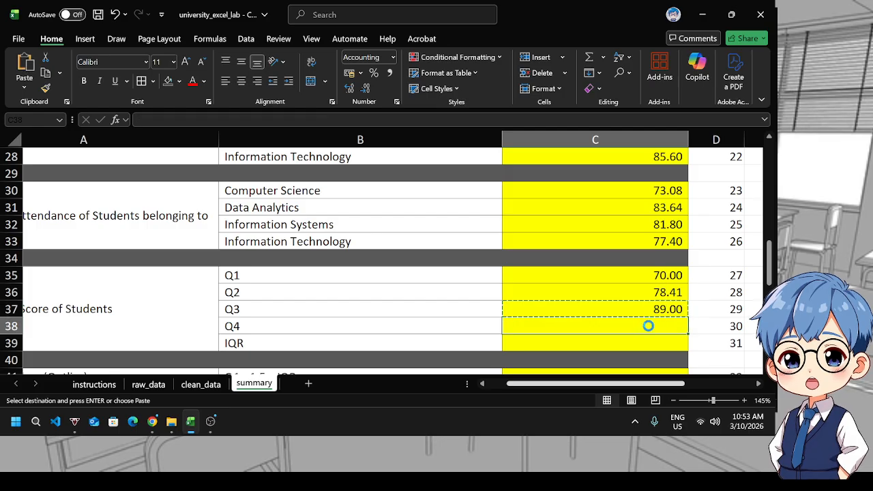
{"action": "key", "text": "ctrl+v"}
{"action": "double_click", "coordinate": [675, 327]}
{"action": "left_click", "coordinate": [706, 325]}
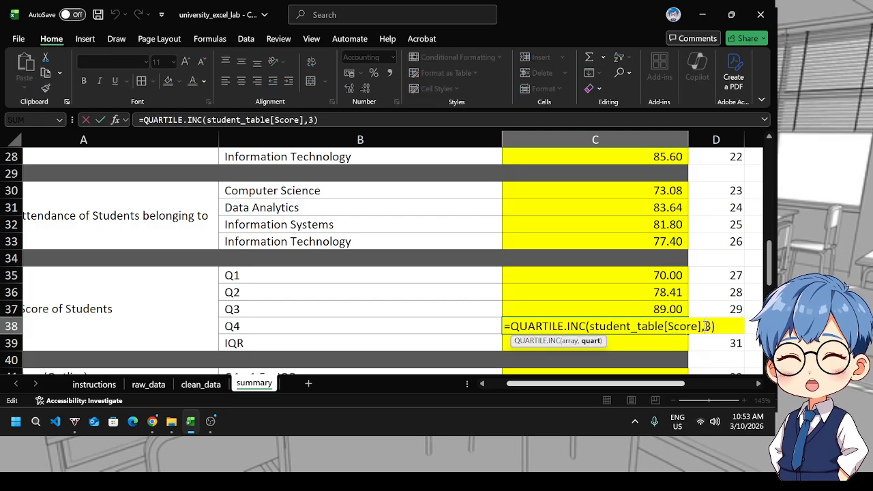
{"action": "type", "text": "4"}
{"action": "key", "text": "Return"}
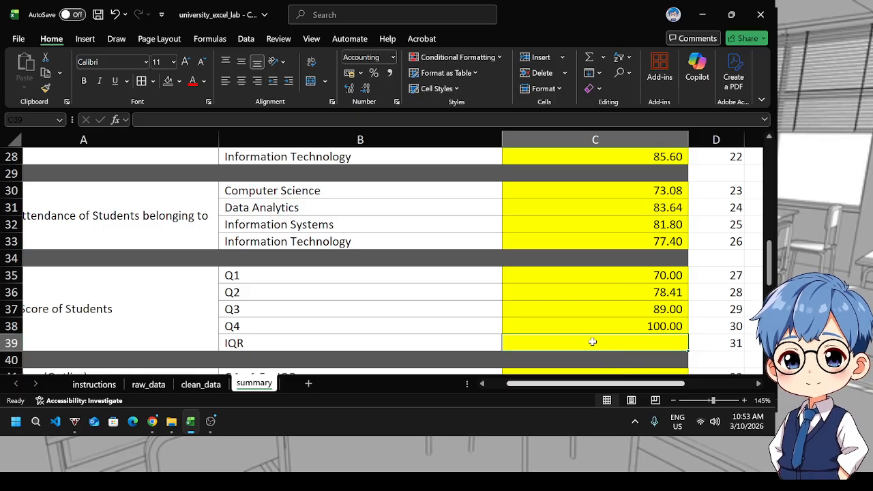
Calculate the IQR in C39 as C37 minus C35
{"action": "type", "text": "="}
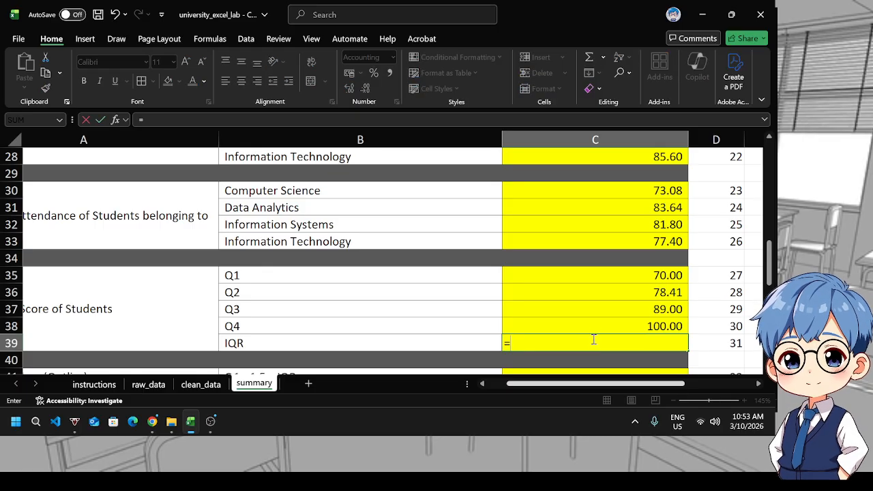
{"action": "left_click", "coordinate": [620, 309]}
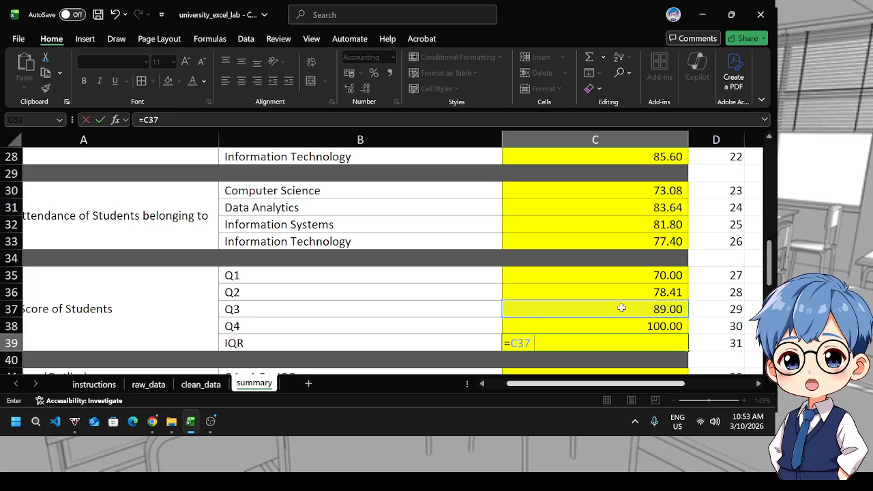
{"action": "type", "text": "-"}
{"action": "left_click", "coordinate": [594, 276]}
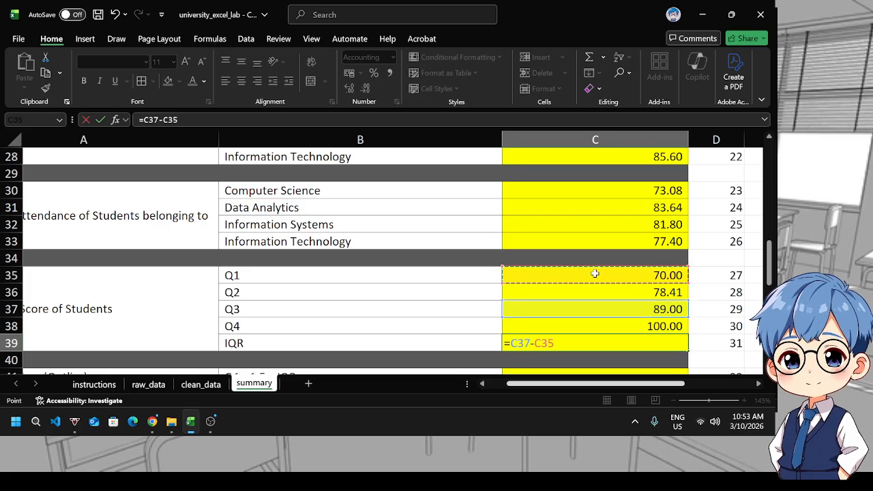
{"action": "key", "text": "Return"}
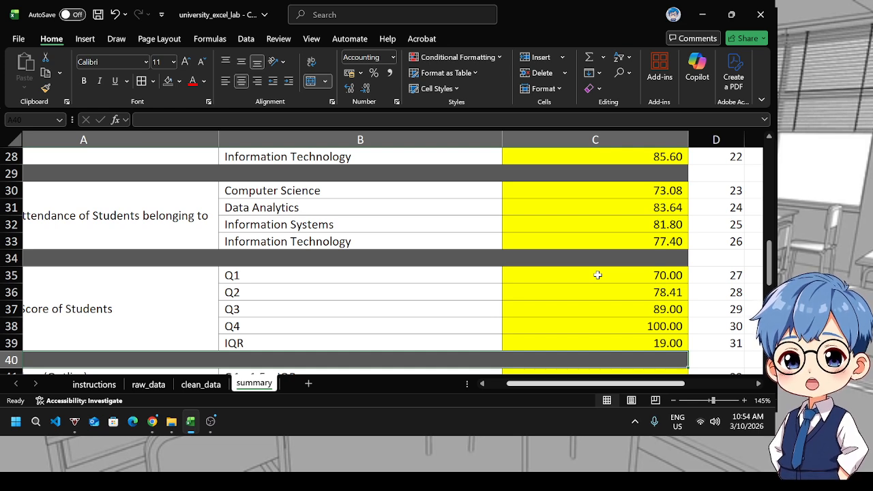
Examine the outlier boundary labels and formulas described in rows 41 to 43
{"action": "scroll", "coordinate": [597, 274], "scroll_direction": "down", "scroll_amount": 2}
{"action": "left_click", "coordinate": [586, 292]}
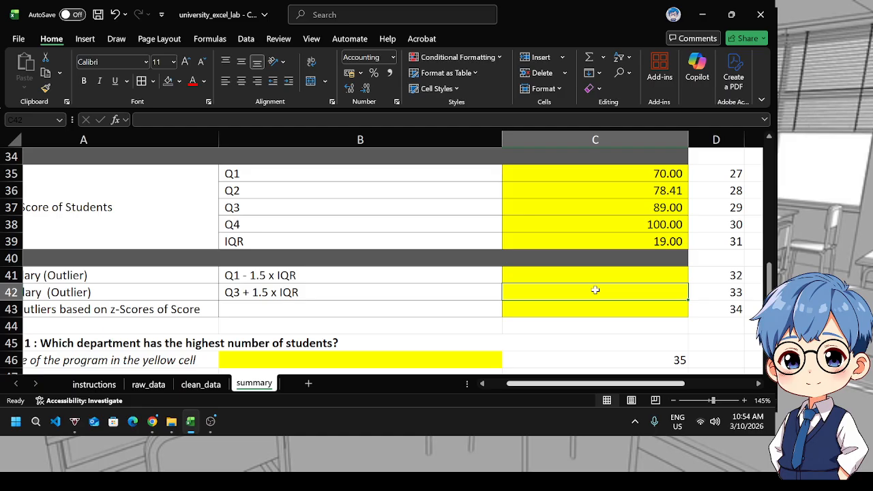
{"action": "key", "text": "Left"}
{"action": "key", "text": "Left"}
{"action": "key", "text": "Right"}
{"action": "key", "text": "Up"}
{"action": "key", "text": "Right"}
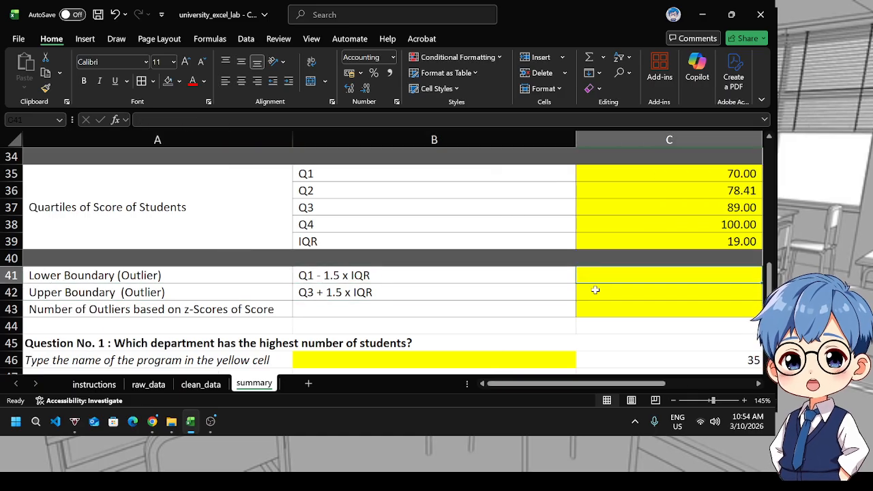
{"action": "key", "text": "Left"}
{"action": "key", "text": "Left"}
{"action": "key", "text": "Right"}
Calculate the lower outlier boundary in C41 as C35 minus 1.5 times C39
{"action": "key", "text": "Left"}
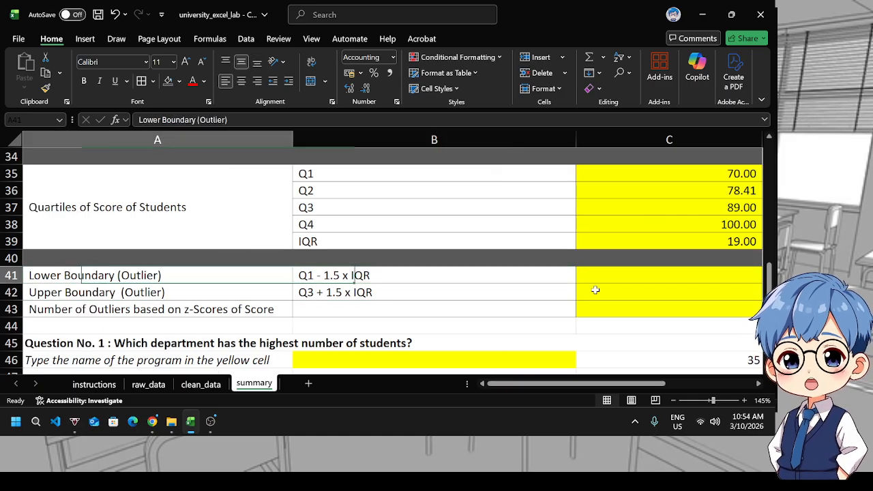
{"action": "key", "text": "Right"}
{"action": "key", "text": "Right"}
{"action": "key", "text": "Down"}
{"action": "key", "text": "Up"}
{"action": "key", "text": "Left"}
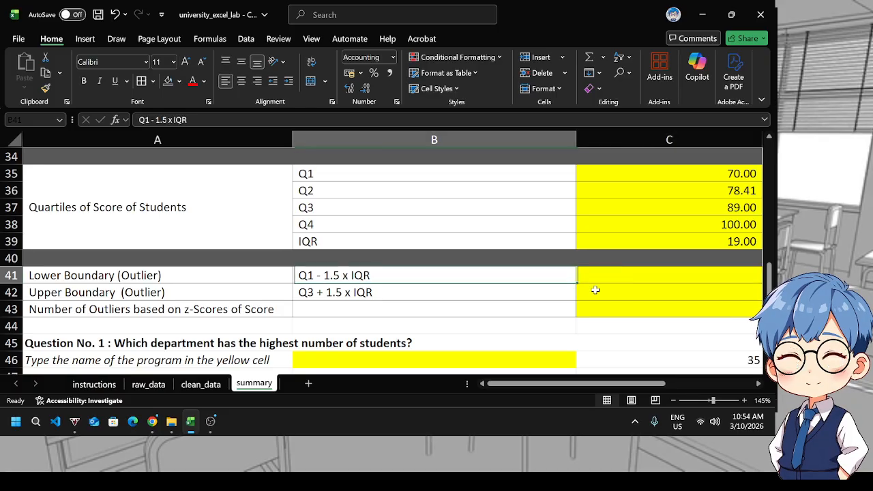
{"action": "key", "text": "Left"}
{"action": "key", "text": "Right"}
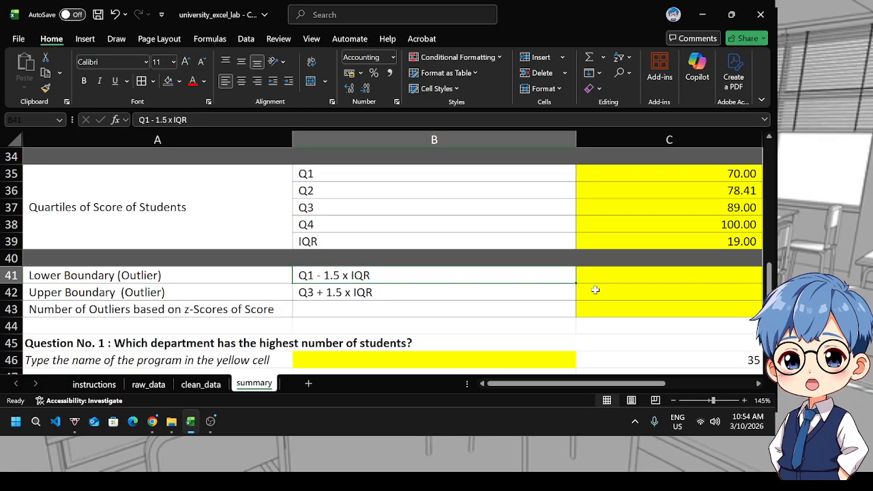
{"action": "key", "text": "Right"}
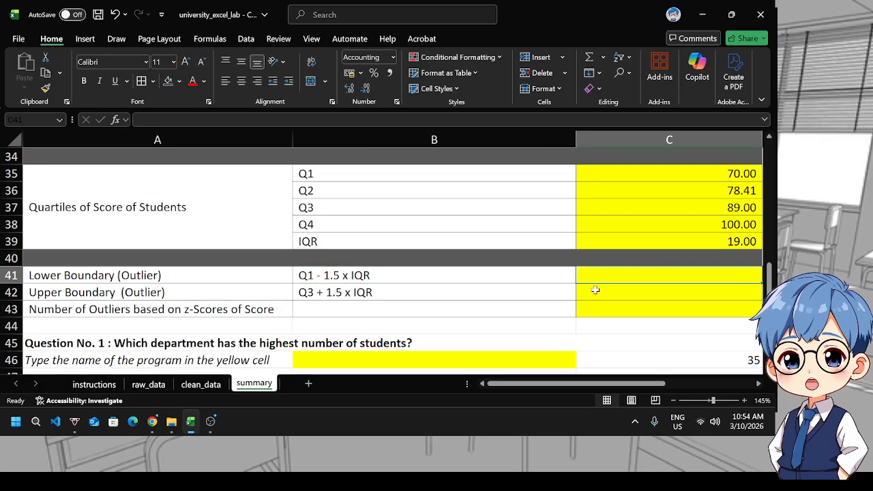
{"action": "key", "text": "Right"}
{"action": "key", "text": "Right"}
{"action": "key", "text": "Left"}
{"action": "key", "text": "Left"}
{"action": "key", "text": "Left"}
{"action": "key", "text": "Left"}
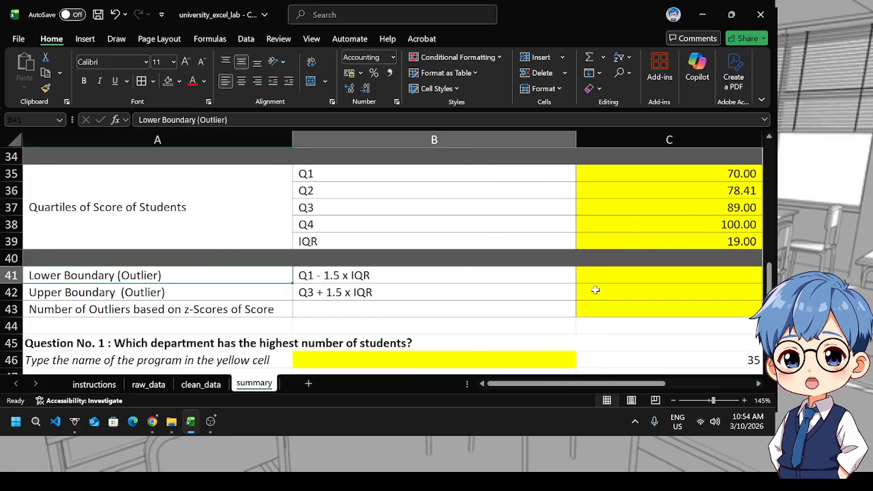
{"action": "key", "text": "Right"}
{"action": "key", "text": "Right"}
{"action": "type", "text": "="}
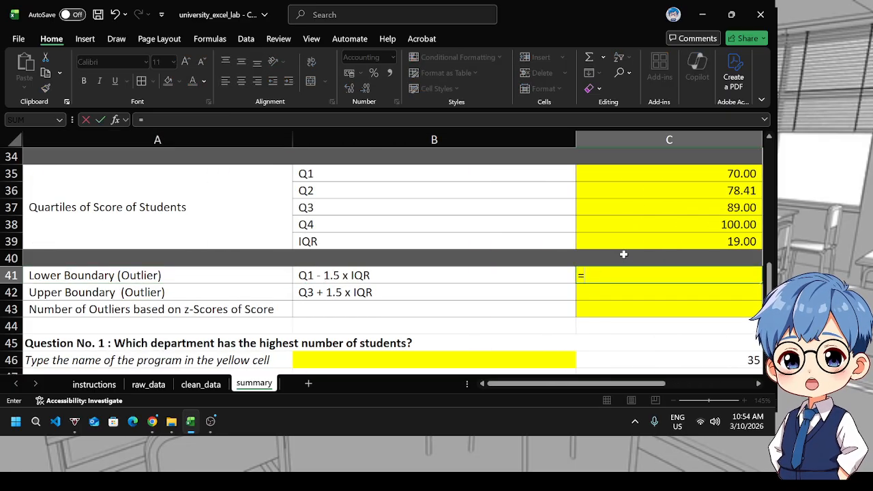
{"action": "left_click", "coordinate": [668, 174]}
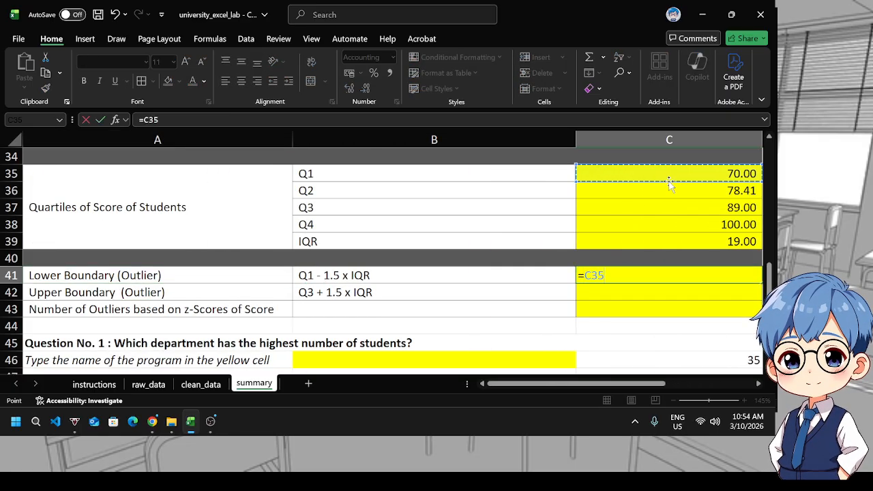
{"action": "type", "text": "-1.5"}
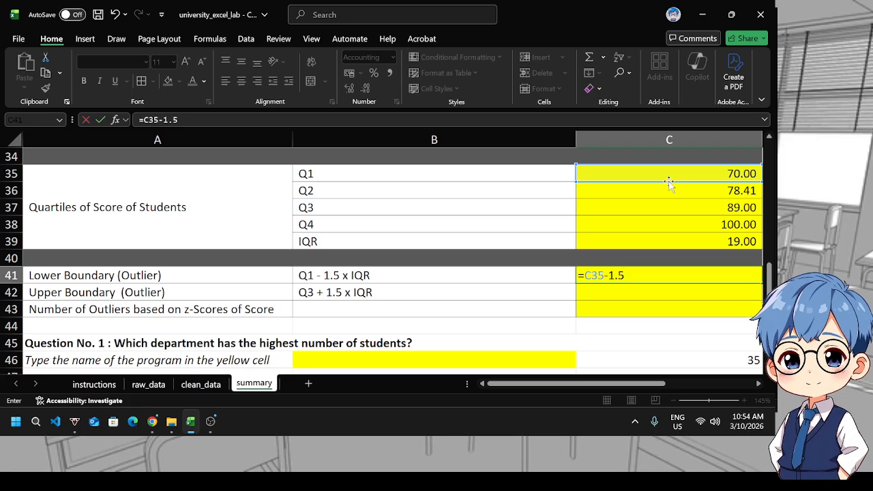
{"action": "type", "text": "*"}
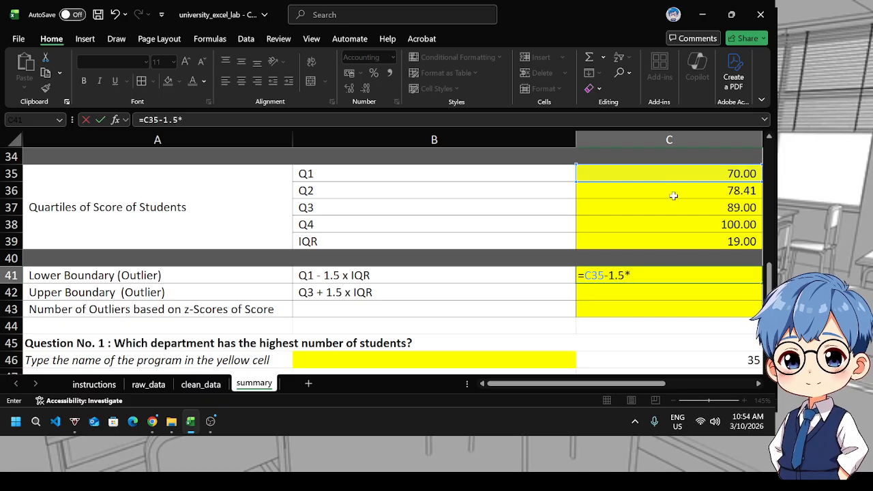
{"action": "left_click", "coordinate": [691, 242]}
{"action": "key", "text": "Return"}
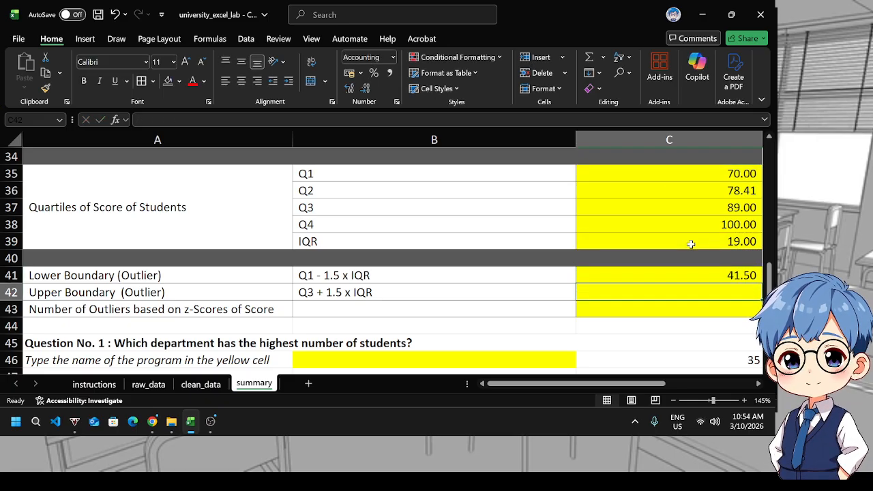
Copy C41's formula into C42 and change it to C37 plus 1.5 times C39 for the upper boundary
{"action": "left_click", "coordinate": [694, 274]}
{"action": "left_click_drag", "start_coordinate": [614, 385], "coordinate": [647, 387]}
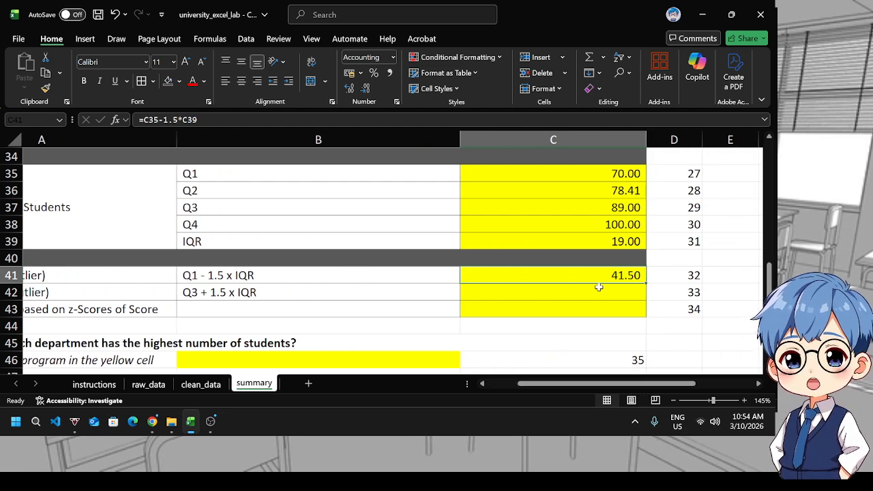
{"action": "key", "text": "ctrl+c"}
{"action": "left_click", "coordinate": [565, 293]}
{"action": "key", "text": "ctrl+v"}
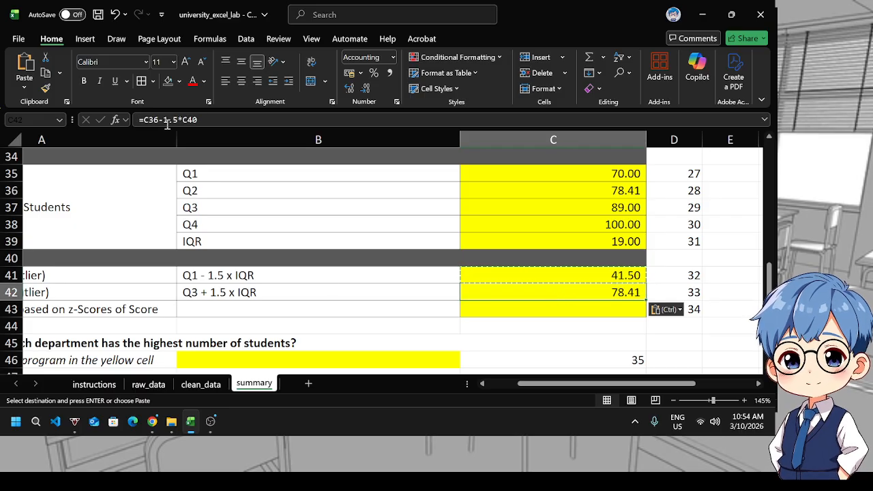
{"action": "left_click", "coordinate": [247, 121]}
{"action": "key", "text": "BackSpace"}
{"action": "key", "text": "BackSpace"}
{"action": "key", "text": "BackSpace"}
{"action": "key", "text": "BackSpace"}
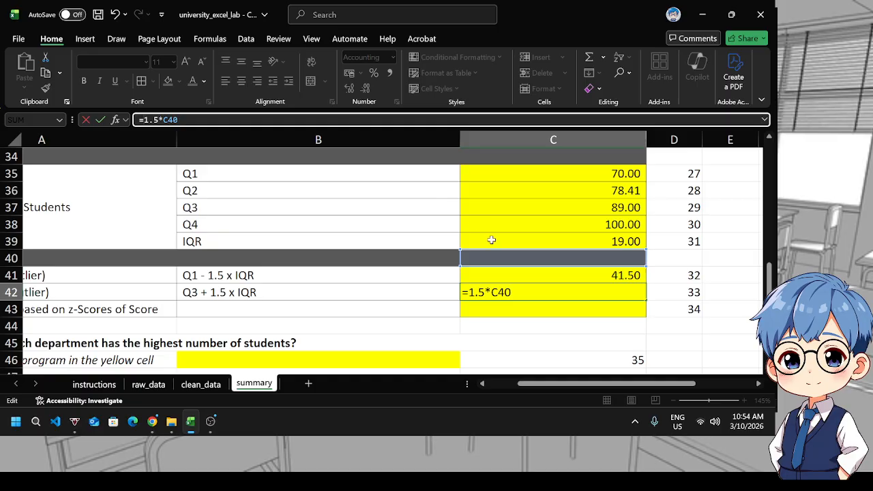
{"action": "left_click", "coordinate": [533, 210]}
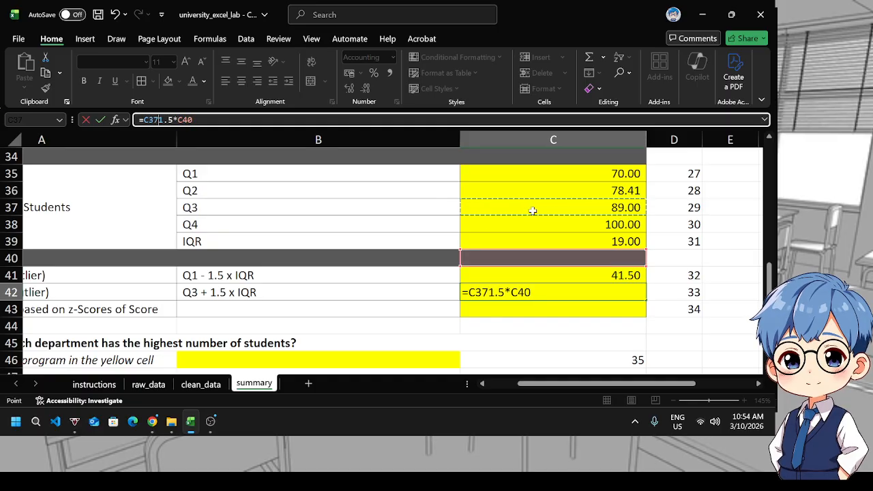
{"action": "type", "text": "+"}
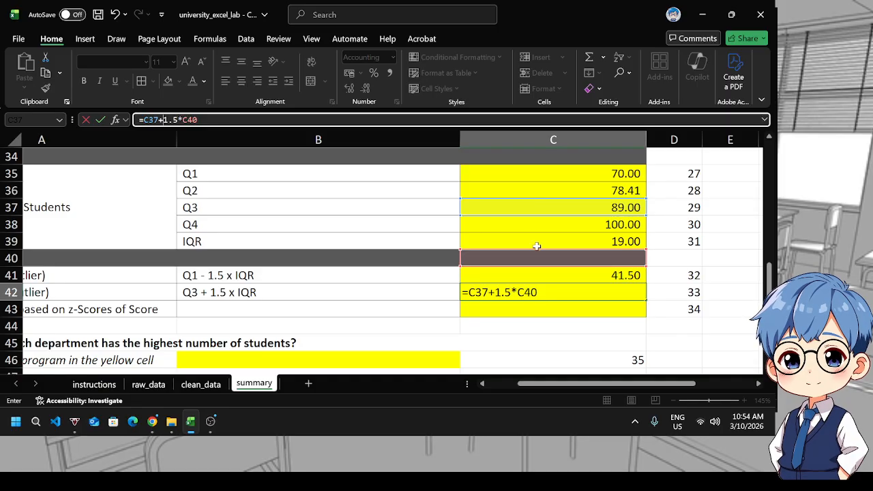
{"action": "left_click_drag", "start_coordinate": [533, 253], "coordinate": [538, 242]}
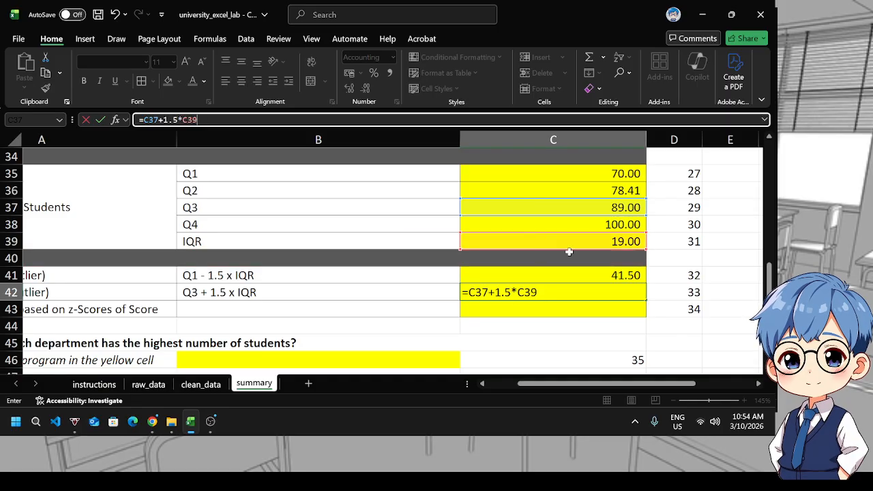
{"action": "key", "text": "Return"}
{"action": "key", "text": "Up"}
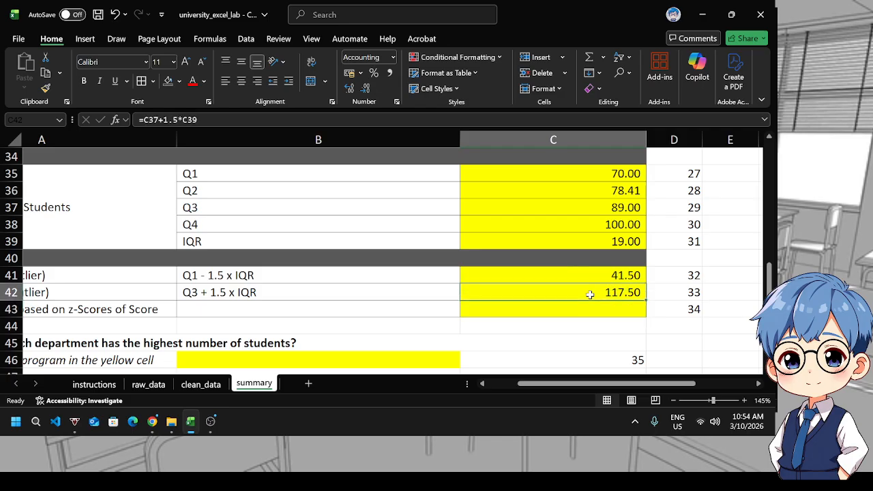
Re-enter C42's upper boundary formula as C37 plus 1.5 times C39
{"action": "mouse_move", "coordinate": [572, 283]}
{"action": "left_mouse_down"}
{"action": "mouse_move", "coordinate": [579, 302]}
{"action": "mouse_move", "coordinate": [577, 295]}
{"action": "left_mouse_up"}
{"action": "double_click", "coordinate": [579, 295]}
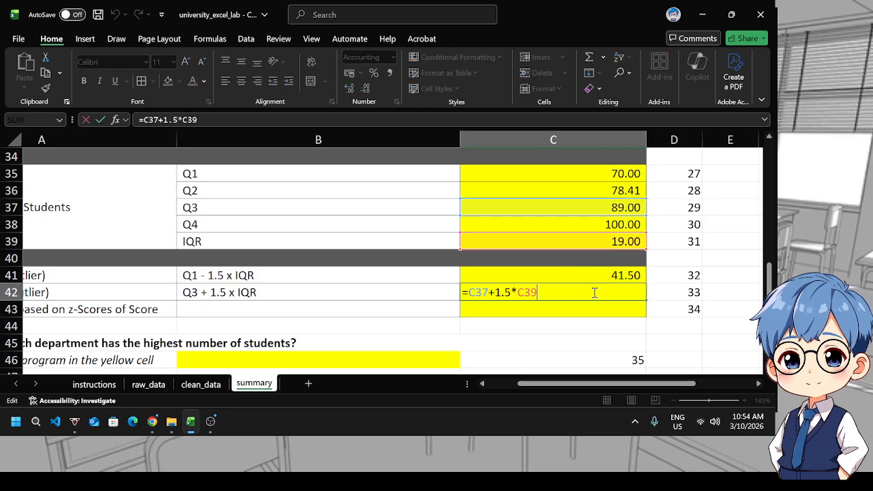
{"action": "key", "text": "BackSpace"}
{"action": "key", "text": "BackSpace"}
{"action": "key", "text": "BackSpace"}
{"action": "key", "text": "BackSpace"}
{"action": "key", "text": "BackSpace"}
{"action": "key", "text": "BackSpace"}
{"action": "key", "text": "BackSpace"}
{"action": "key", "text": "BackSpace"}
{"action": "key", "text": "BackSpace"}
{"action": "key", "text": "BackSpace"}
{"action": "key", "text": "BackSpace"}
{"action": "key", "text": "BackSpace"}
{"action": "type", "text": "="}
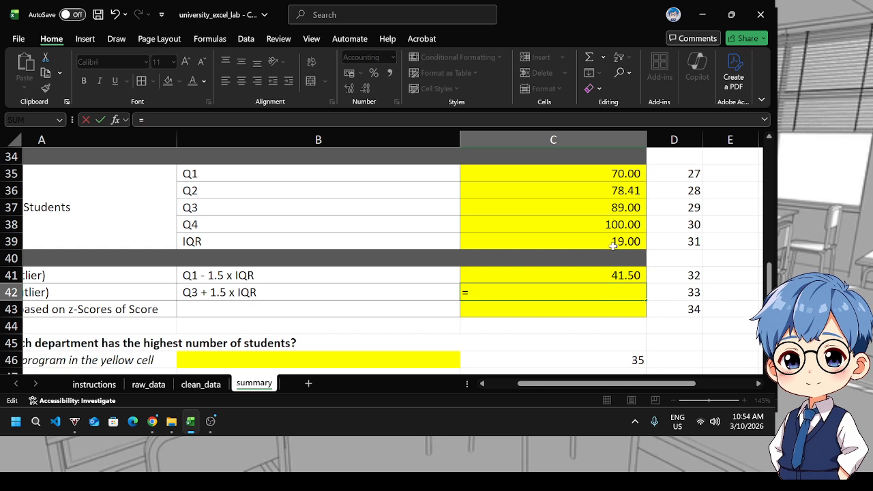
{"action": "left_click", "coordinate": [601, 210]}
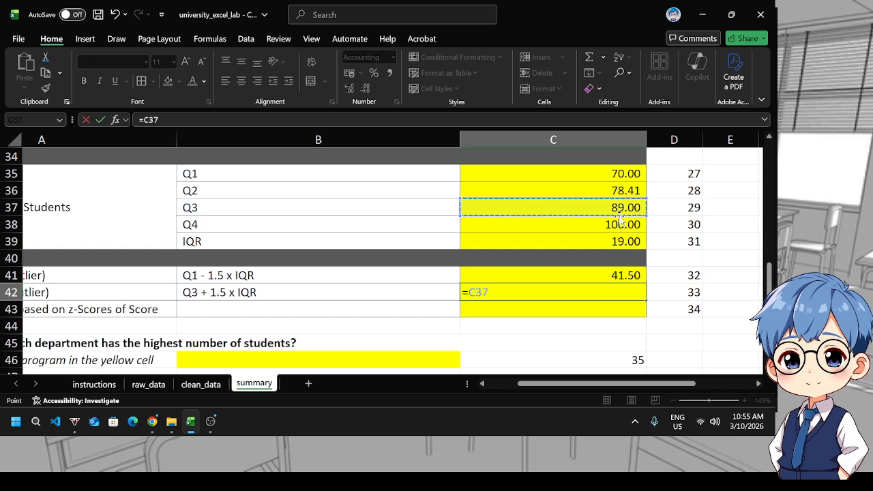
{"action": "type", "text": "+1.5*"}
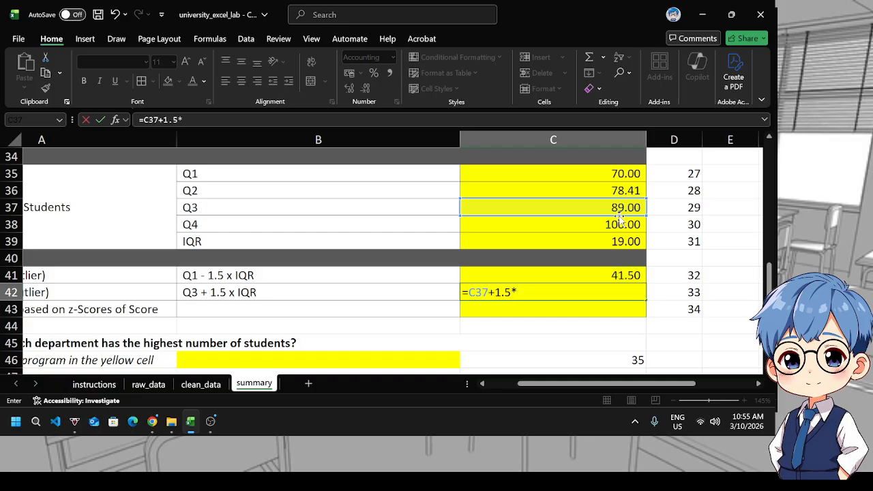
{"action": "left_click", "coordinate": [599, 243]}
{"action": "key", "text": "Return"}
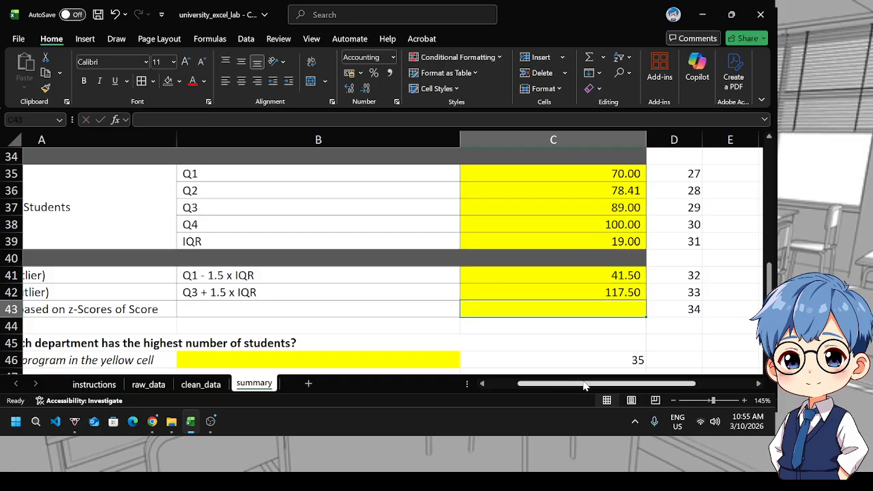
Count outliers in C43 using COUNTIF on student_table's |z-Score| column with the criterion ">=3"
{"action": "left_click_drag", "start_coordinate": [584, 385], "coordinate": [564, 371]}
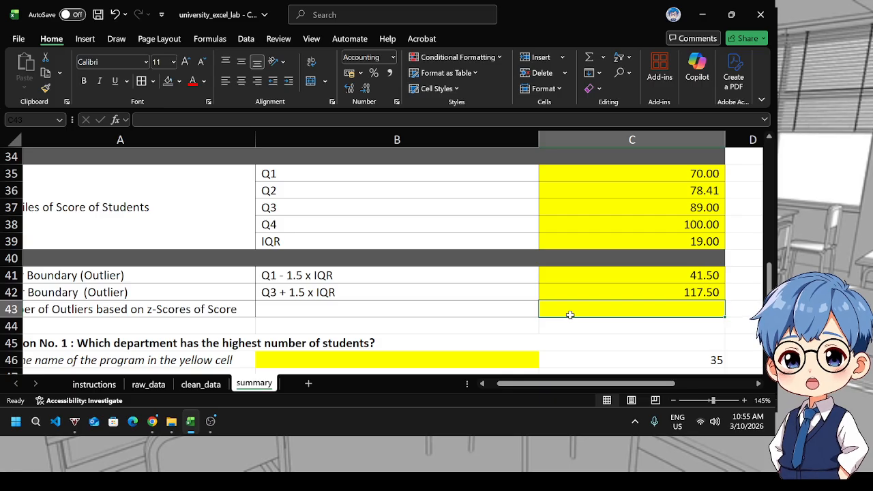
{"action": "left_click", "coordinate": [570, 314]}
{"action": "type", "text": "=count"}
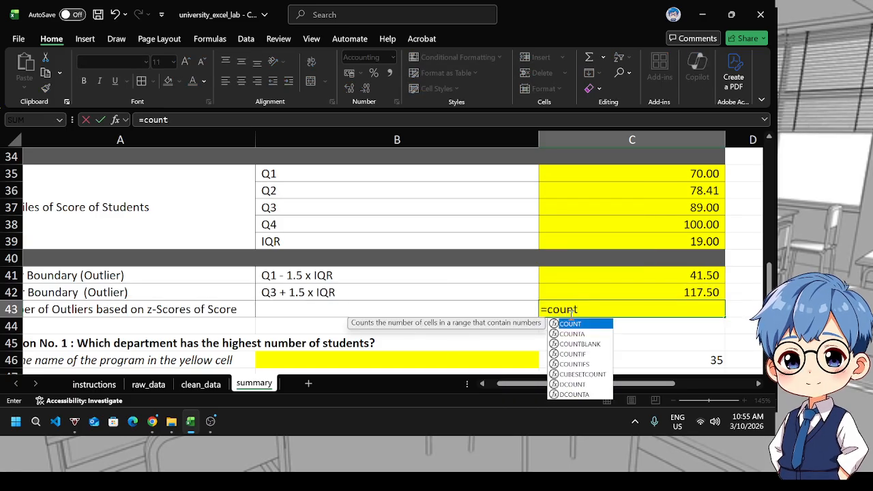
{"action": "type", "text": "if"}
{"action": "key", "text": "Tab"}
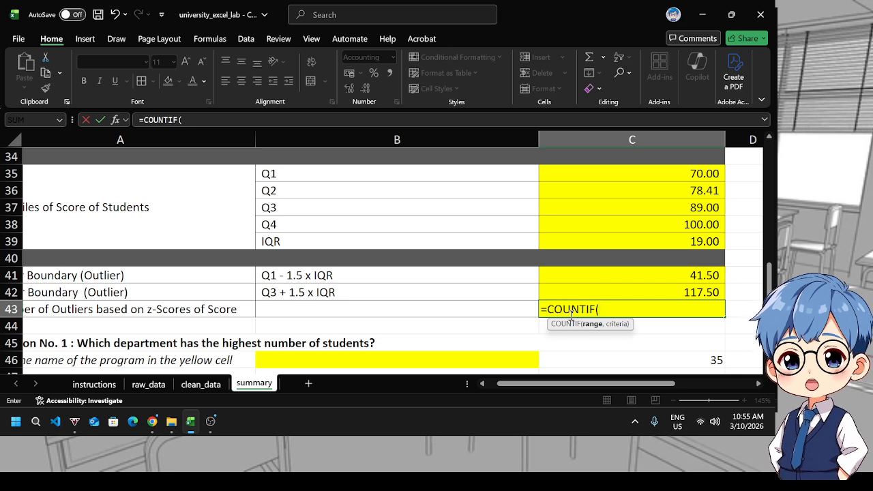
{"action": "type", "text": "st"}
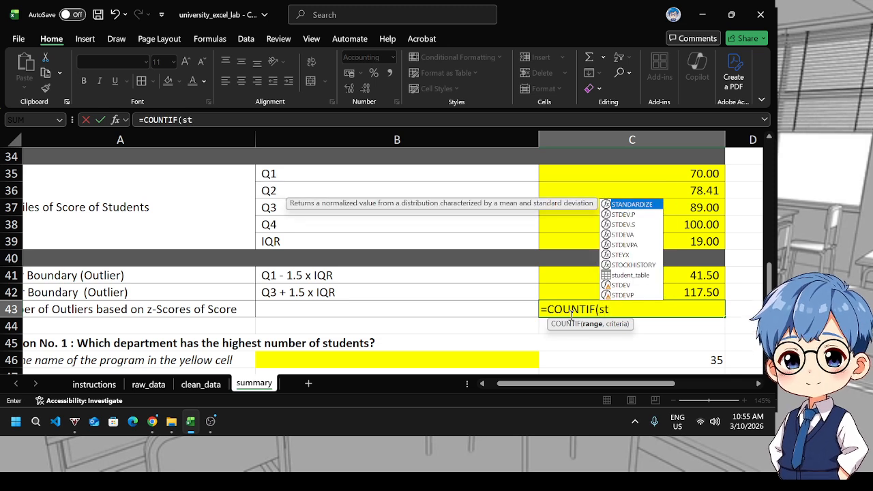
{"action": "key", "text": "Down"}
{"action": "key", "text": "Down"}
{"action": "key", "text": "Down"}
{"action": "key", "text": "Down"}
{"action": "key", "text": "Down"}
{"action": "key", "text": "Down"}
{"action": "key", "text": "Down"}
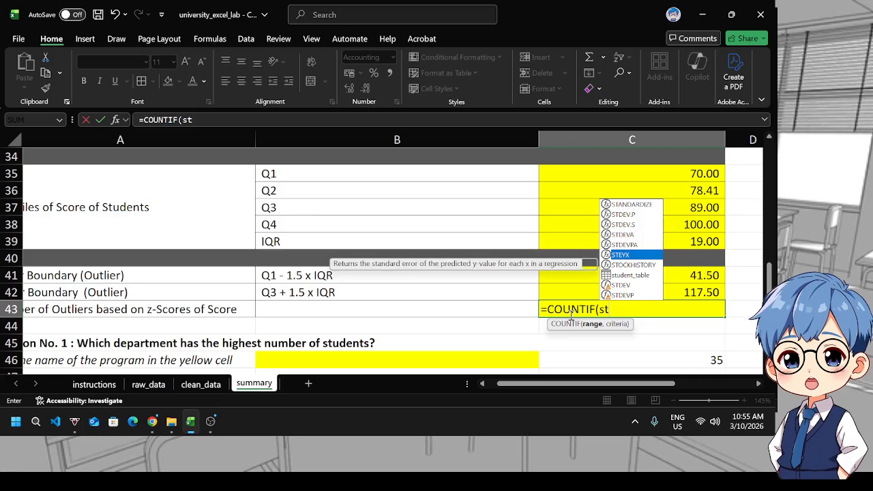
{"action": "key", "text": "Tab"}
{"action": "type", "text": "["}
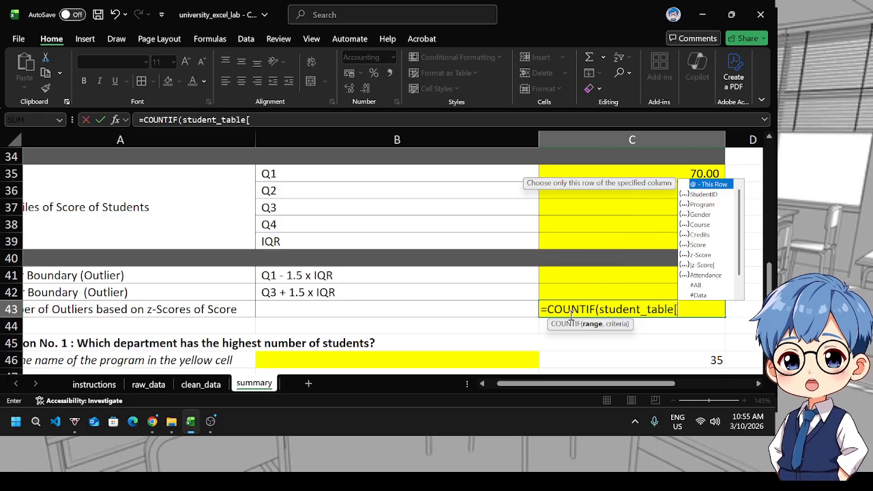
{"action": "double_click", "coordinate": [711, 266]}
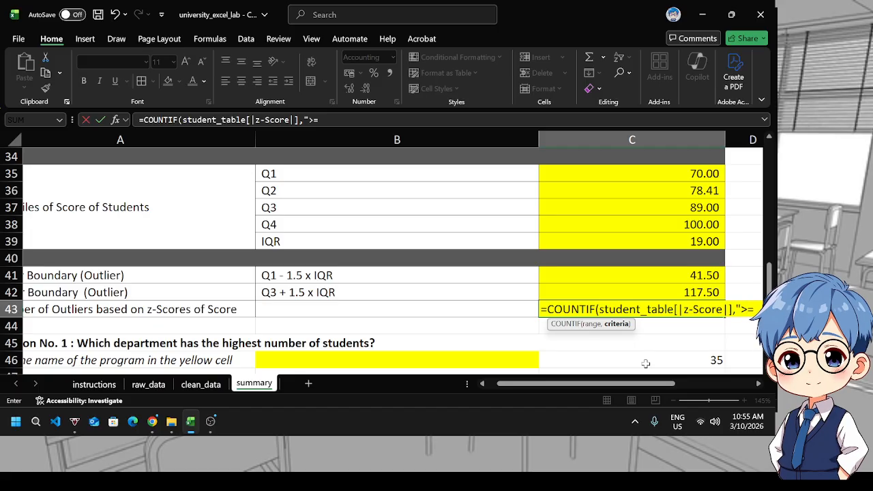
{"action": "type", "text": "\""}
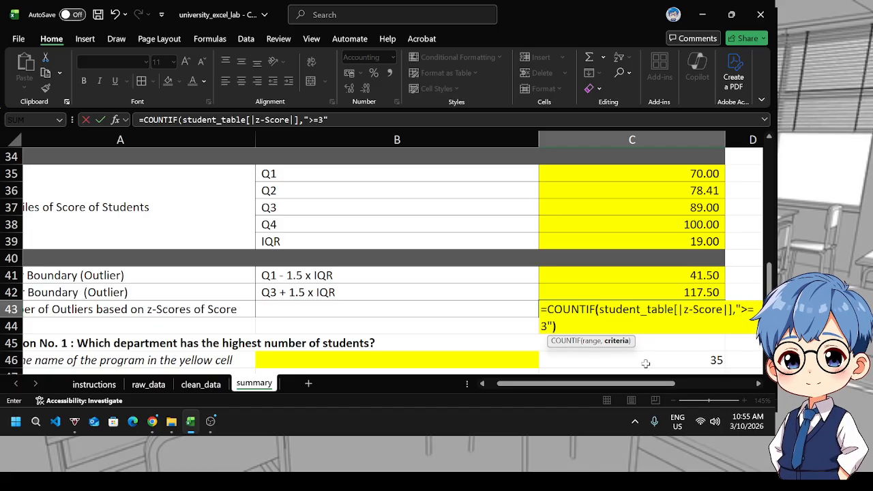
{"action": "key", "text": "Return"}
{"action": "left_click", "coordinate": [673, 313]}
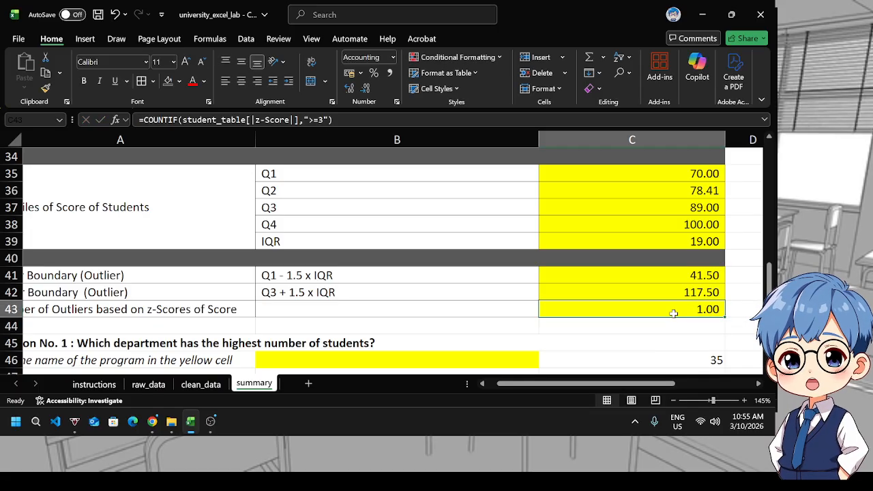
Sort student_table on the clean_data sheet by |z-Score| from largest to smallest to check the outliers
{"action": "scroll", "coordinate": [478, 276], "scroll_direction": "down", "scroll_amount": 1}
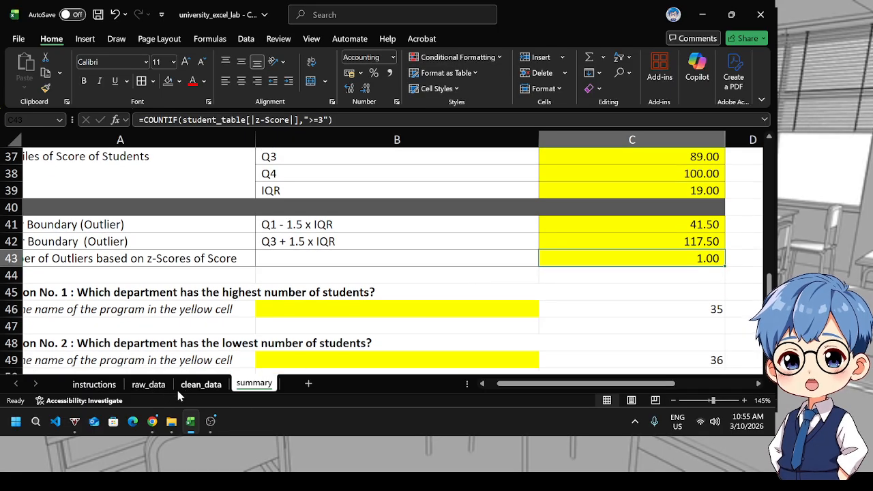
{"action": "left_click", "coordinate": [199, 384]}
{"action": "scroll", "coordinate": [563, 286], "scroll_direction": "up", "scroll_amount": 10}
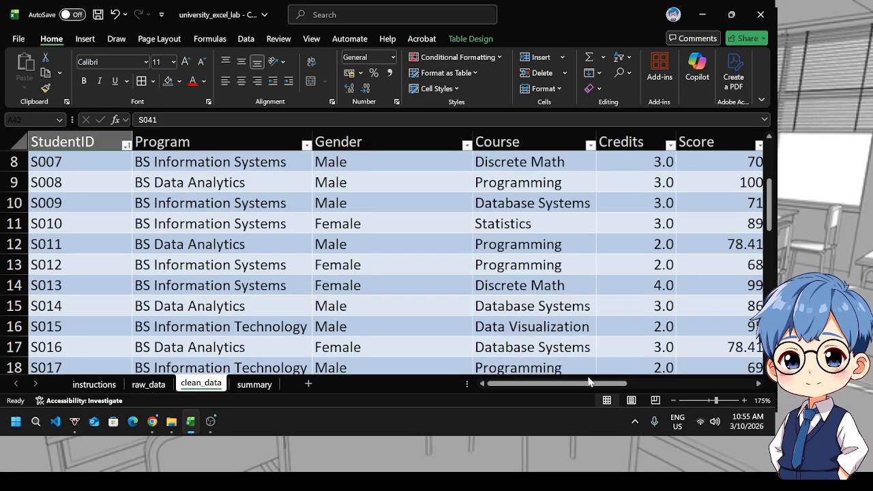
{"action": "left_click_drag", "start_coordinate": [590, 381], "coordinate": [672, 381]}
{"action": "scroll", "coordinate": [681, 238], "scroll_direction": "up", "scroll_amount": 2}
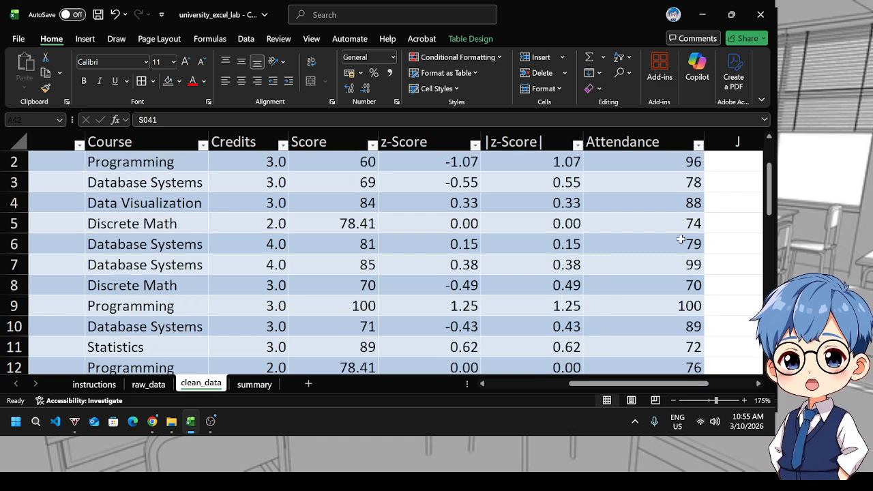
{"action": "scroll", "coordinate": [658, 225], "scroll_direction": "down", "scroll_amount": 8}
{"action": "scroll", "coordinate": [573, 164], "scroll_direction": "up", "scroll_amount": 2}
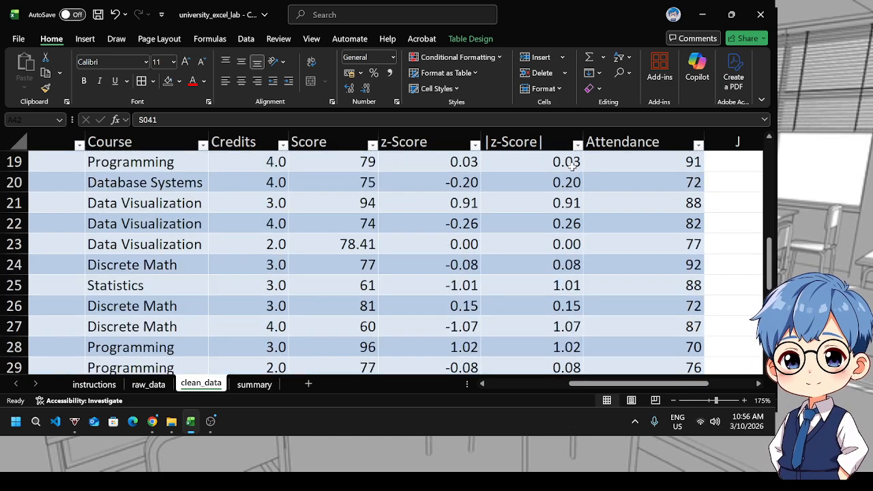
{"action": "left_click", "coordinate": [578, 148]}
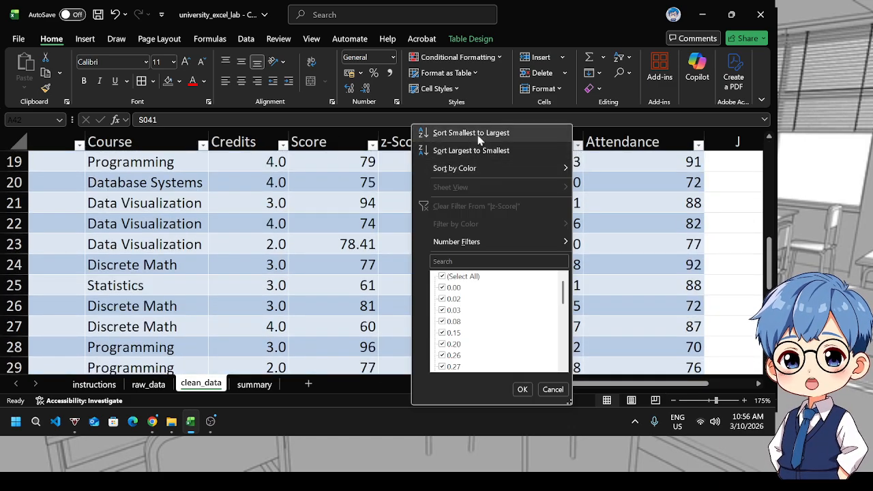
{"action": "left_click", "coordinate": [453, 149]}
{"action": "scroll", "coordinate": [547, 169], "scroll_direction": "up", "scroll_amount": 6}
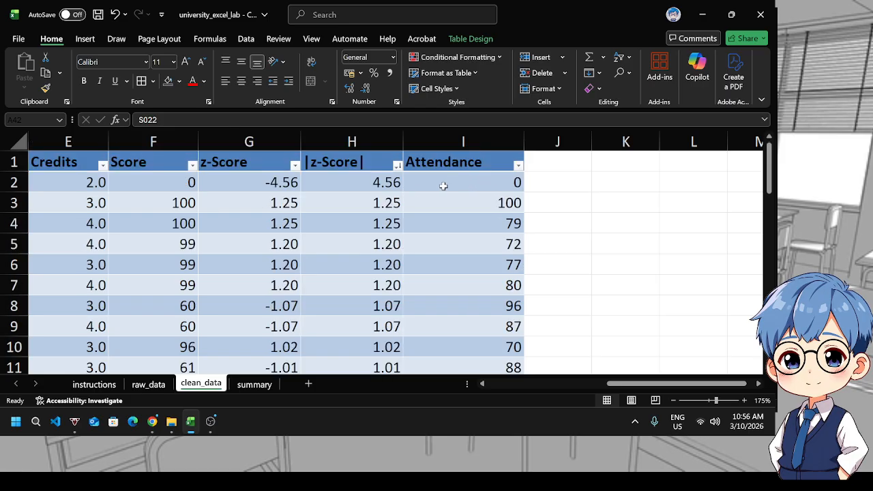
{"action": "left_click", "coordinate": [341, 182]}
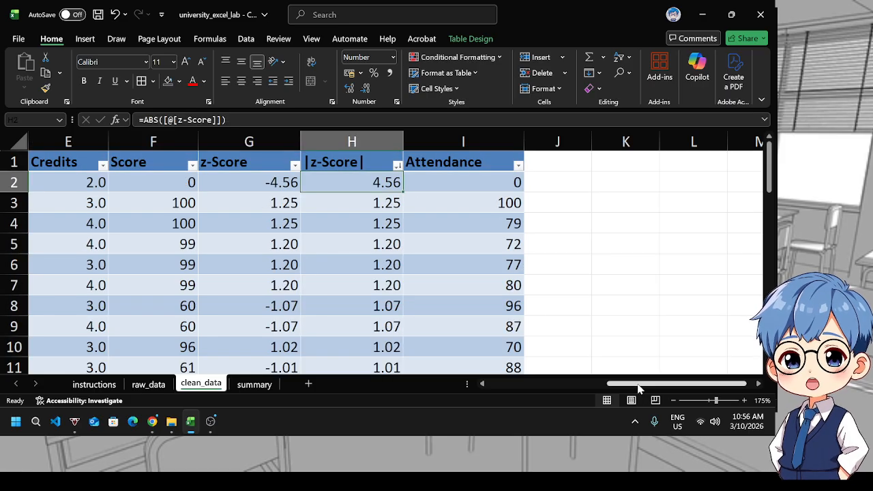
Restore student_table's order by sorting StudentID from A to Z
{"action": "left_click_drag", "start_coordinate": [639, 387], "coordinate": [590, 384]}
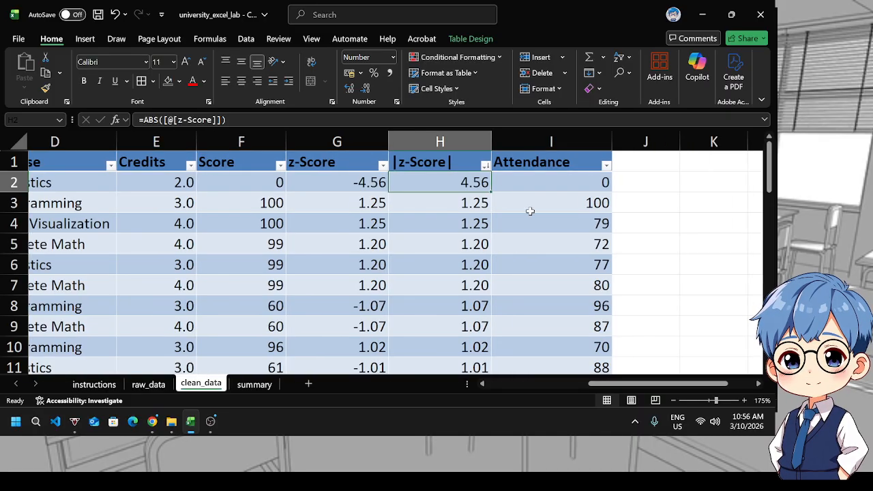
{"action": "left_click", "coordinate": [483, 164]}
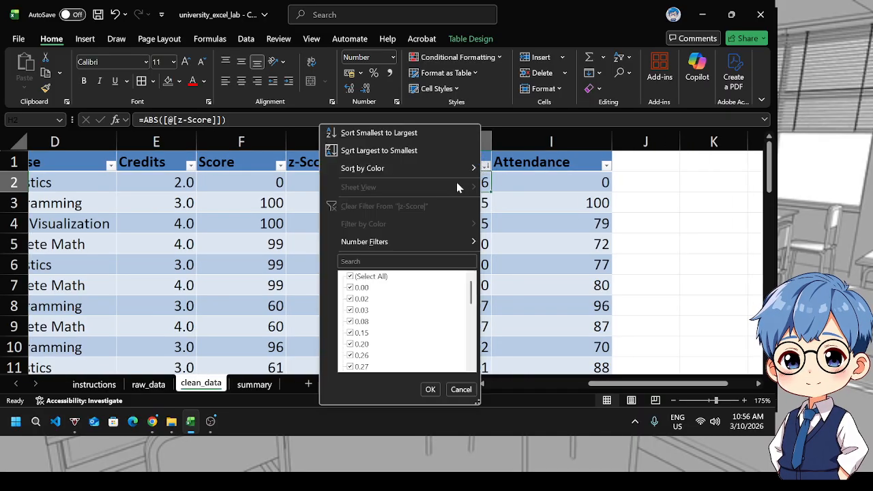
{"action": "left_click_drag", "start_coordinate": [645, 390], "coordinate": [529, 386]}
{"action": "left_click", "coordinate": [126, 165]}
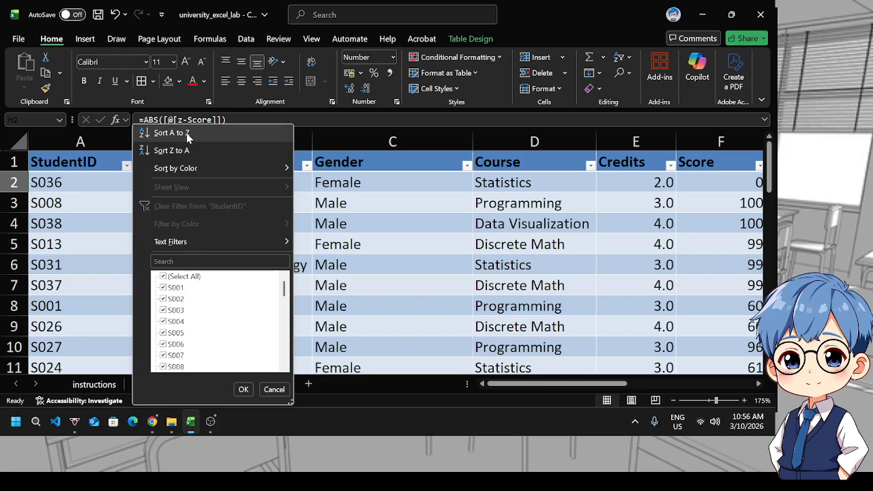
{"action": "left_click", "coordinate": [171, 132]}
Answer Question No. 1 on the summary sheet by entering Data Analytics in B46
{"action": "left_click", "coordinate": [252, 384]}
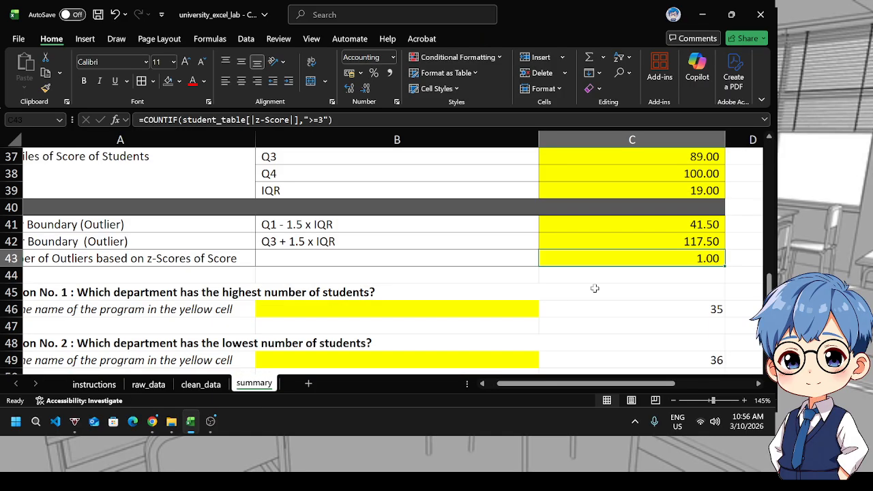
{"action": "left_click", "coordinate": [462, 309]}
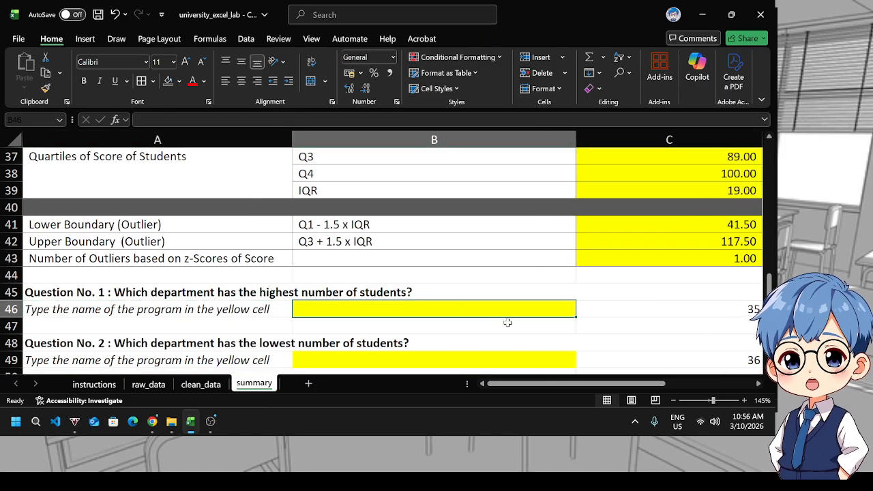
{"action": "scroll", "coordinate": [507, 322], "scroll_direction": "down", "scroll_amount": 1}
{"action": "scroll", "coordinate": [508, 322], "scroll_direction": "down", "scroll_amount": 1}
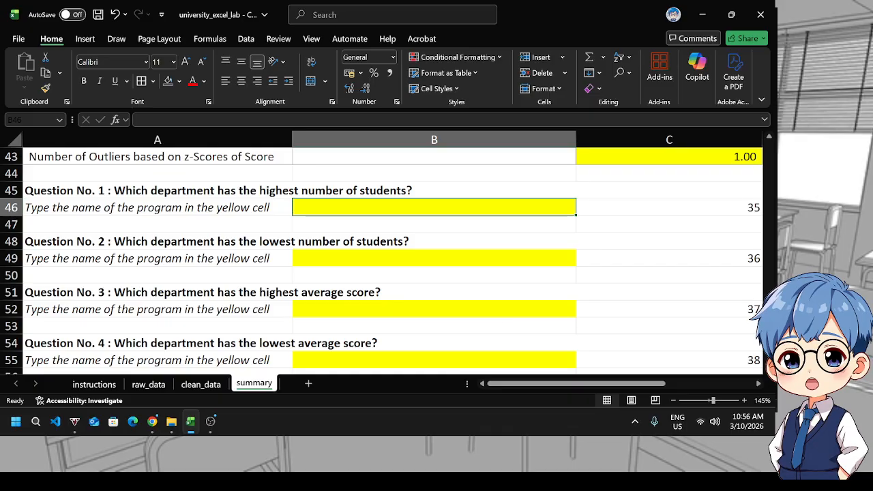
{"action": "scroll", "coordinate": [734, 333], "scroll_direction": "up", "scroll_amount": 14}
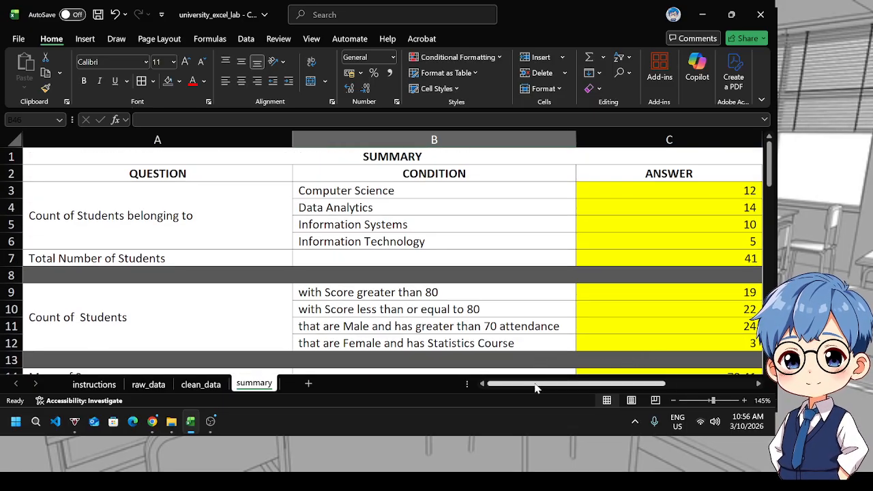
{"action": "left_click_drag", "start_coordinate": [536, 387], "coordinate": [561, 386]}
{"action": "scroll", "coordinate": [473, 345], "scroll_direction": "down", "scroll_amount": 12}
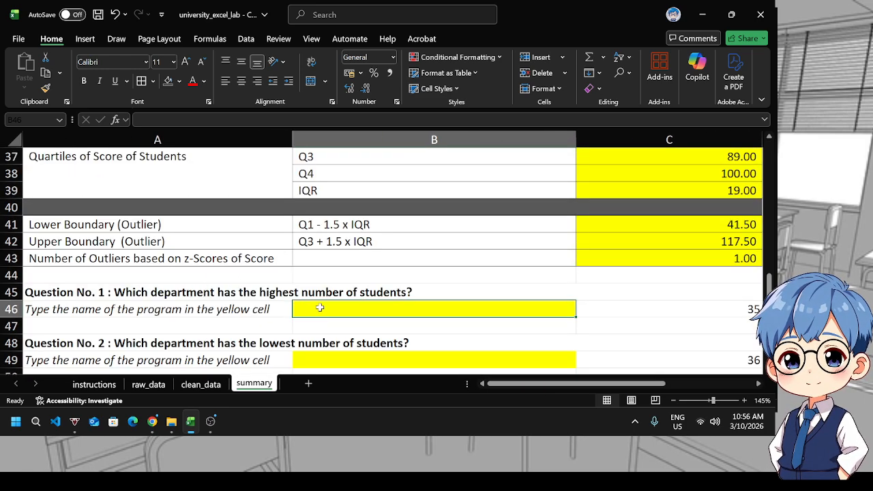
{"action": "type", "text": "Data"}
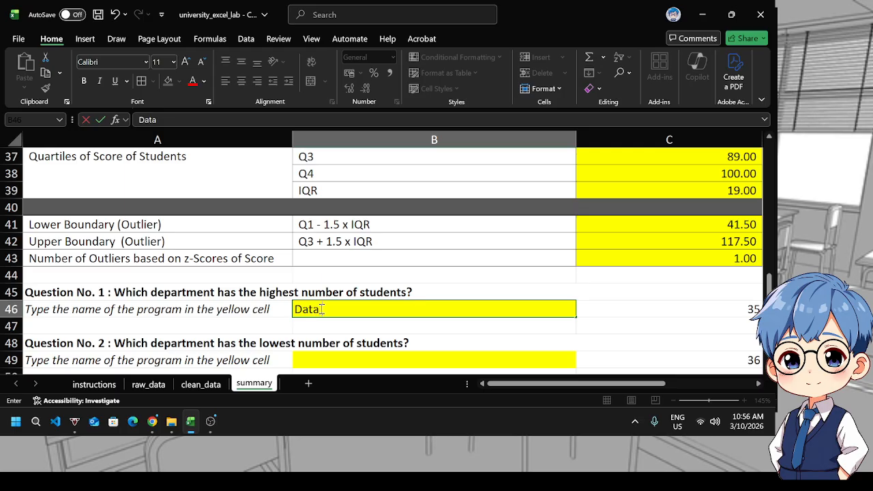
{"action": "type", "text": " Analytics"}
{"action": "key", "text": "Return"}
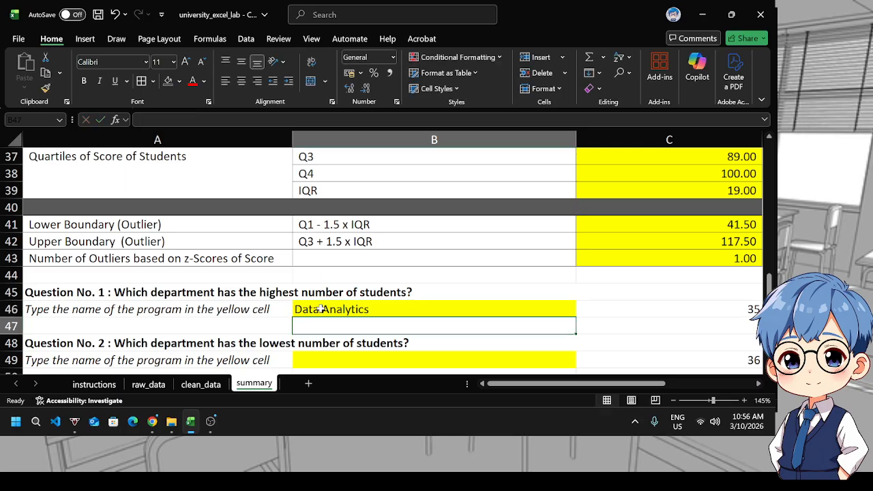
Answer Question No. 2 by entering Information Technology in B49 after reviewing the program counts
{"action": "scroll", "coordinate": [307, 306], "scroll_direction": "down", "scroll_amount": 1}
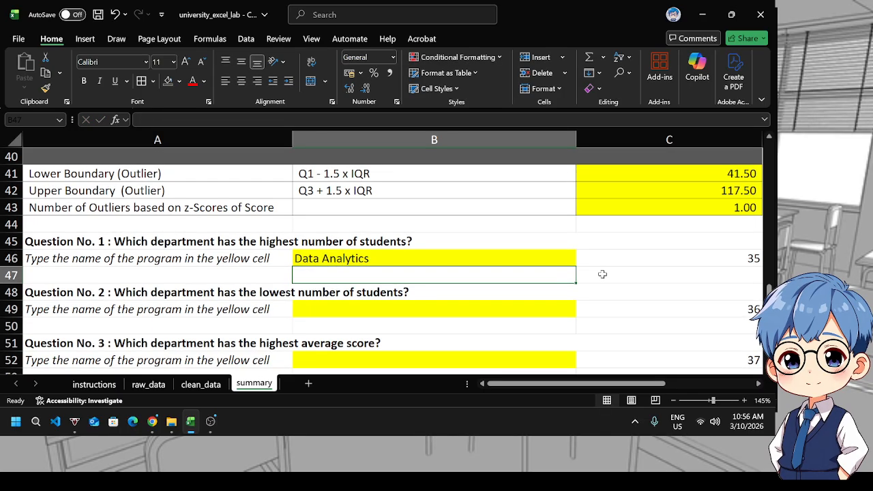
{"action": "scroll", "coordinate": [610, 245], "scroll_direction": "up", "scroll_amount": 5}
{"action": "scroll", "coordinate": [620, 251], "scroll_direction": "up", "scroll_amount": 8}
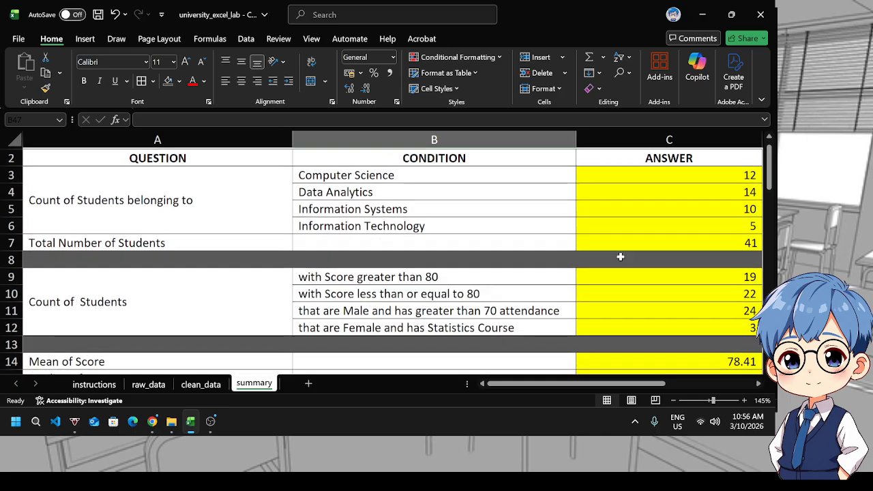
{"action": "left_click", "coordinate": [686, 238]}
{"action": "scroll", "coordinate": [357, 318], "scroll_direction": "down", "scroll_amount": 15}
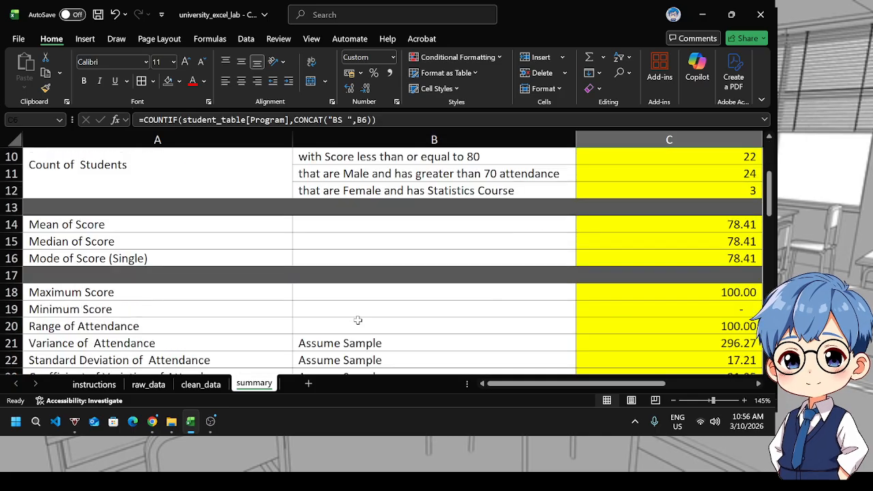
{"action": "scroll", "coordinate": [341, 244], "scroll_direction": "up", "scroll_amount": 2}
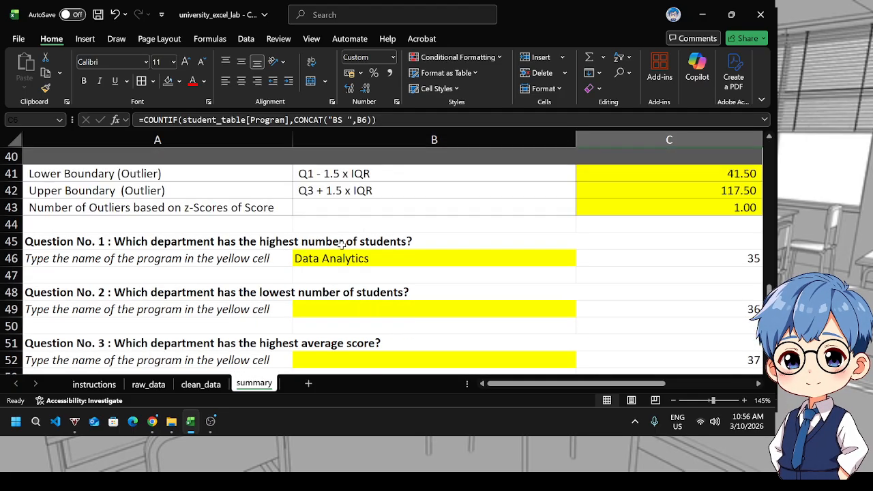
{"action": "left_click", "coordinate": [326, 309]}
{"action": "type", "text": "Information Technolo"}
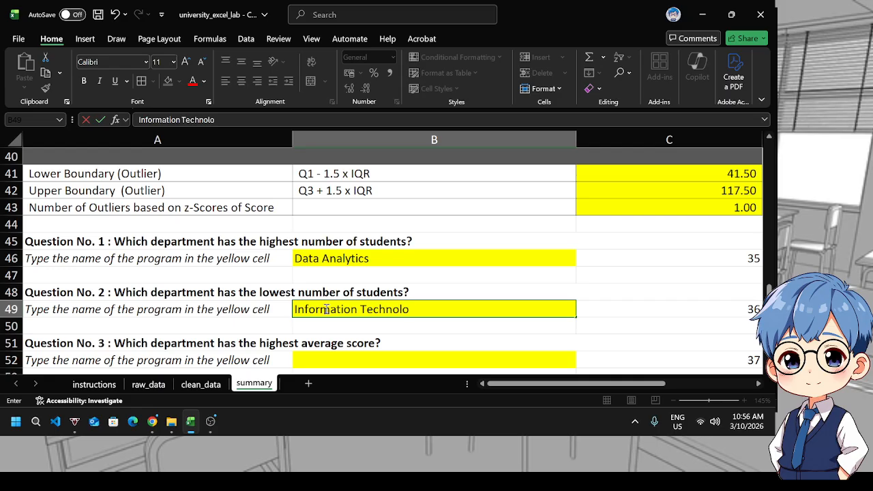
{"action": "type", "text": "gy"}
{"action": "key", "text": "Return"}
Copy Information Technology from B49 into B52 to answer Question No. 3 on highest average score
{"action": "scroll", "coordinate": [337, 272], "scroll_direction": "down", "scroll_amount": 1}
{"action": "left_click", "coordinate": [337, 309]}
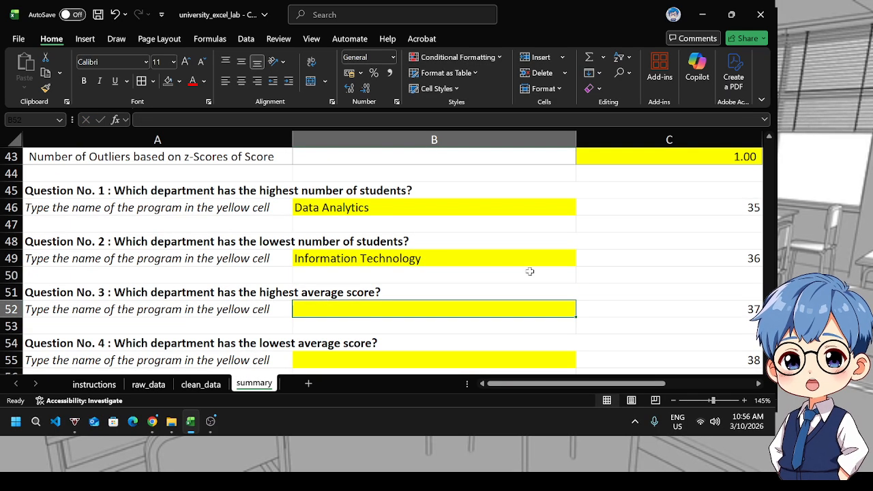
{"action": "scroll", "coordinate": [603, 249], "scroll_direction": "up", "scroll_amount": 7}
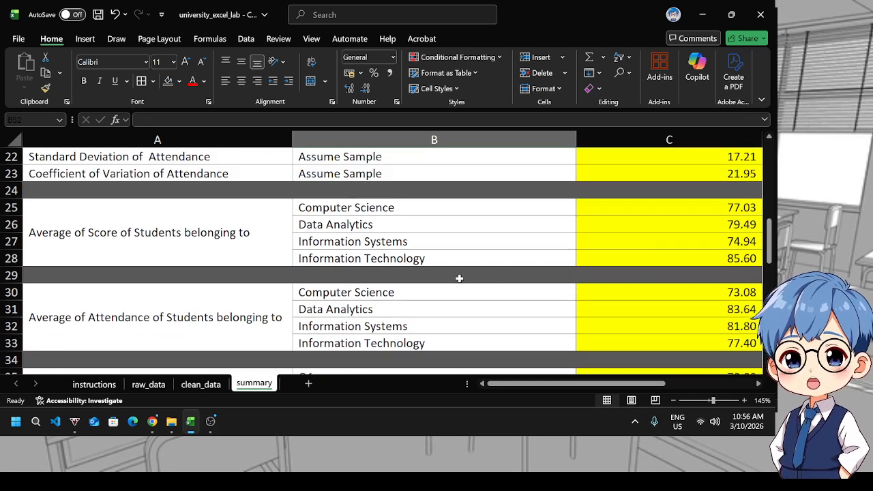
{"action": "left_click", "coordinate": [53, 211]}
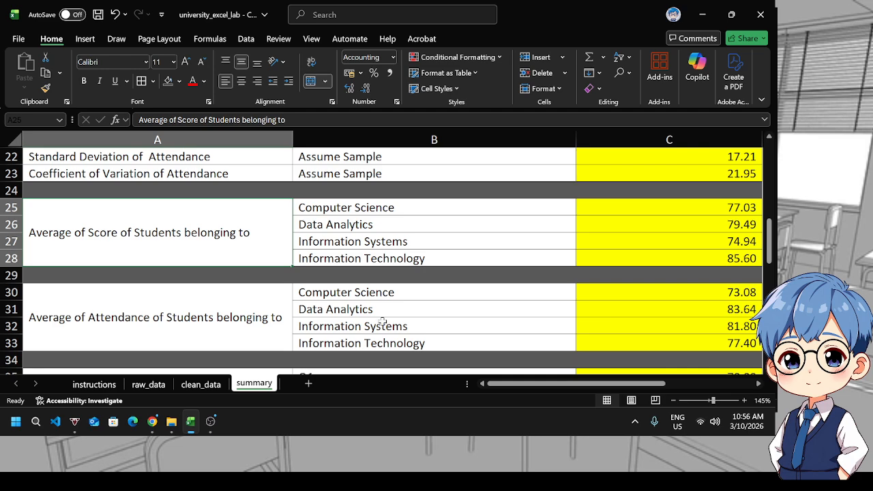
{"action": "left_click_drag", "start_coordinate": [590, 386], "coordinate": [606, 388]}
{"action": "left_click", "coordinate": [584, 256]}
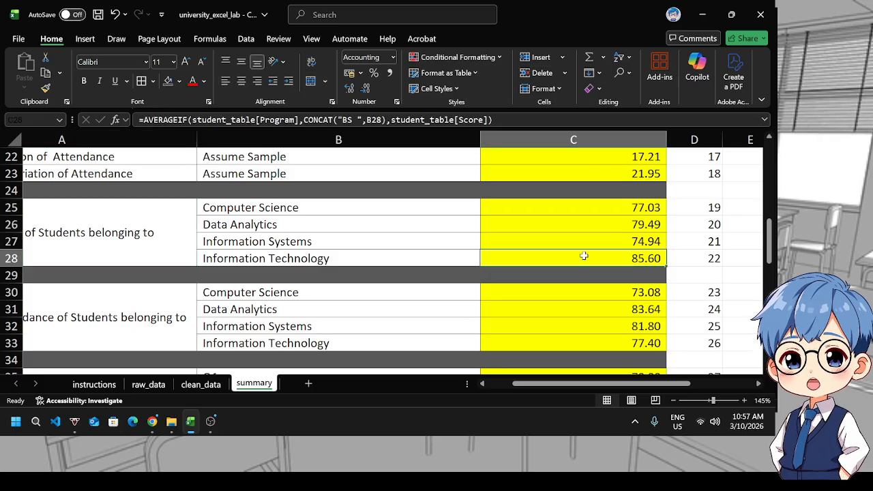
{"action": "scroll", "coordinate": [286, 335], "scroll_direction": "down", "scroll_amount": 7}
{"action": "left_click", "coordinate": [271, 261]}
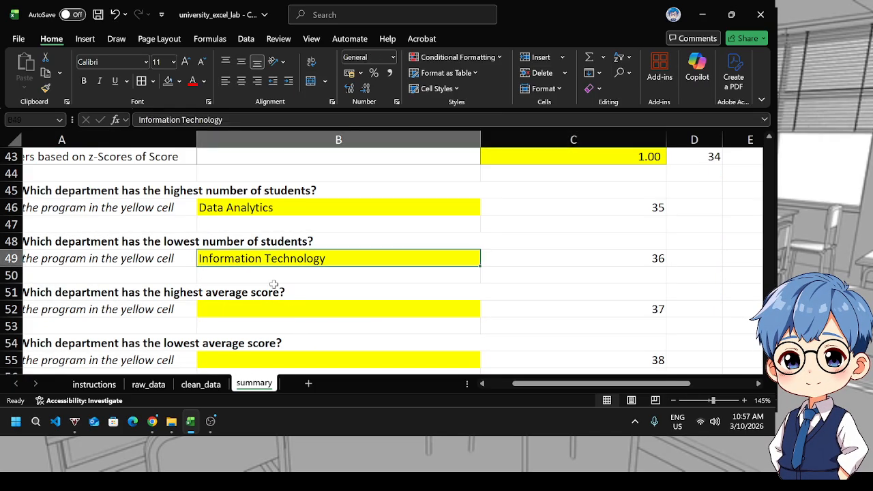
{"action": "key", "text": "ctrl+c"}
{"action": "left_click", "coordinate": [274, 308]}
{"action": "key", "text": "ctrl+v"}
Answer Question No. 4 by entering Information Systems in B55 after reviewing the average scores
{"action": "scroll", "coordinate": [603, 285], "scroll_direction": "up", "scroll_amount": 2}
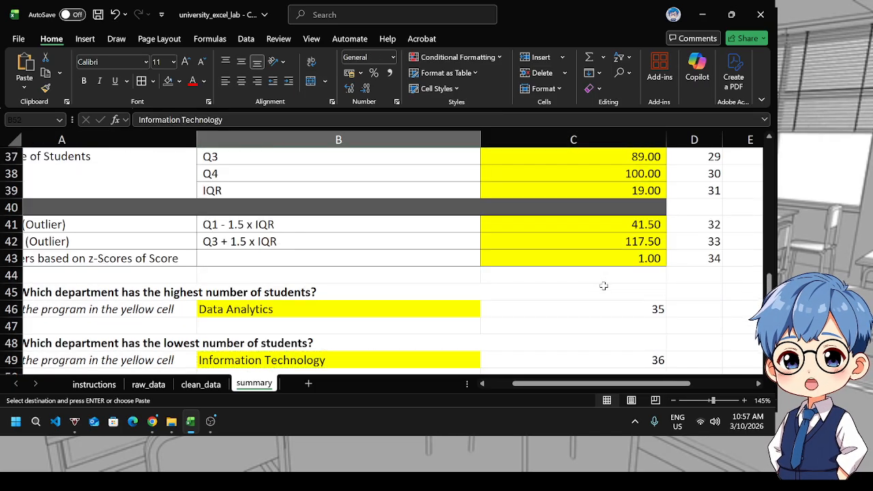
{"action": "scroll", "coordinate": [604, 286], "scroll_direction": "up", "scroll_amount": 6}
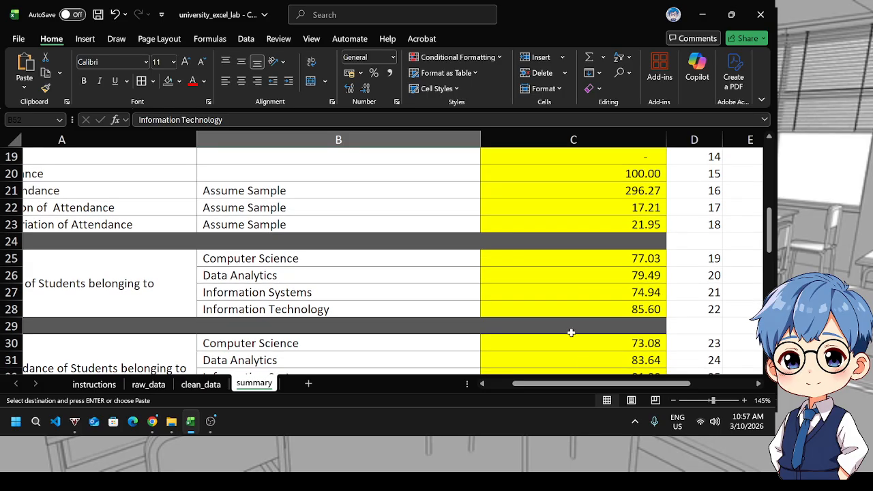
{"action": "mouse_move", "coordinate": [569, 387]}
{"action": "left_mouse_down"}
{"action": "mouse_move", "coordinate": [513, 386]}
{"action": "mouse_move", "coordinate": [566, 386]}
{"action": "left_mouse_up"}
{"action": "left_click", "coordinate": [627, 297]}
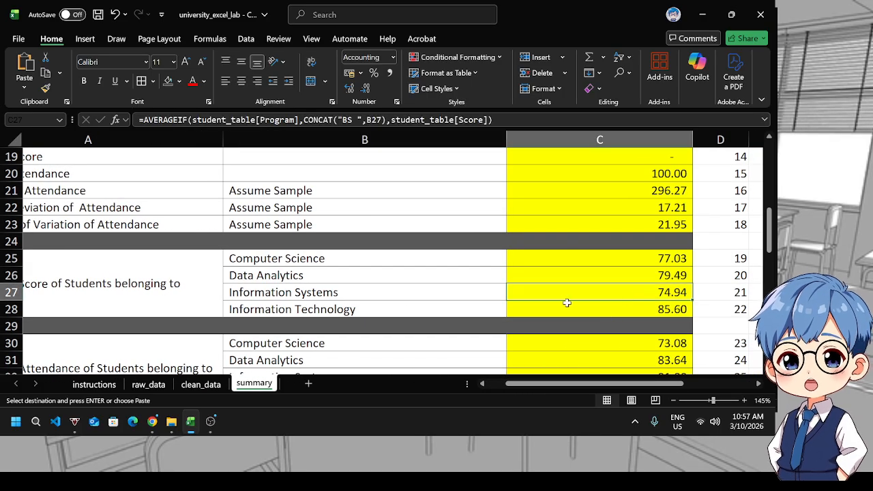
{"action": "left_click", "coordinate": [389, 292]}
{"action": "scroll", "coordinate": [390, 290], "scroll_direction": "down", "scroll_amount": 8}
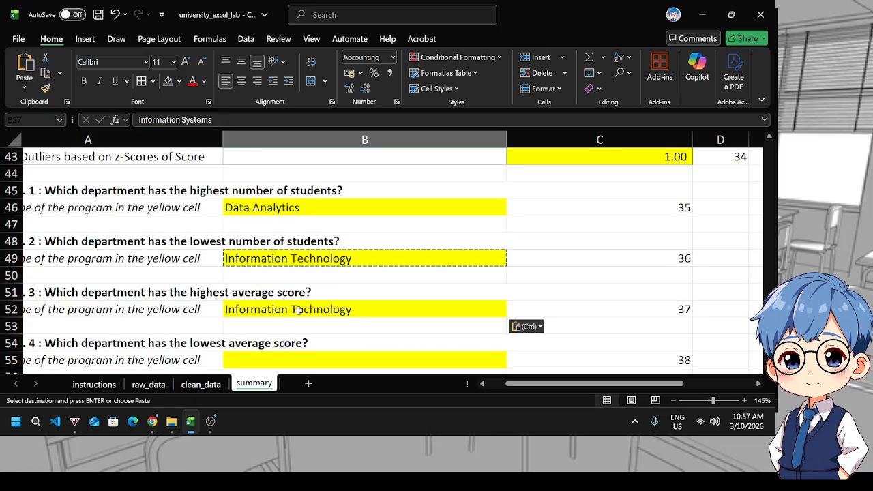
{"action": "scroll", "coordinate": [293, 312], "scroll_direction": "down", "scroll_amount": 2}
{"action": "left_click", "coordinate": [285, 263]}
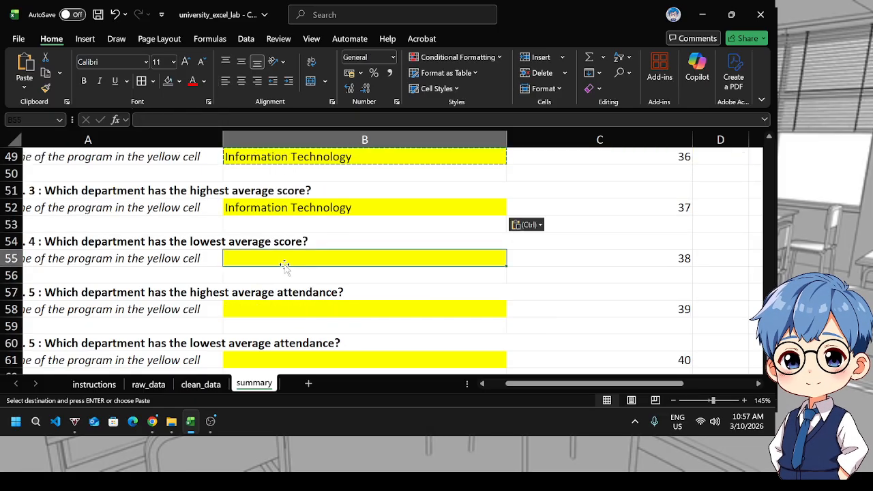
{"action": "type", "text": "Inf"}
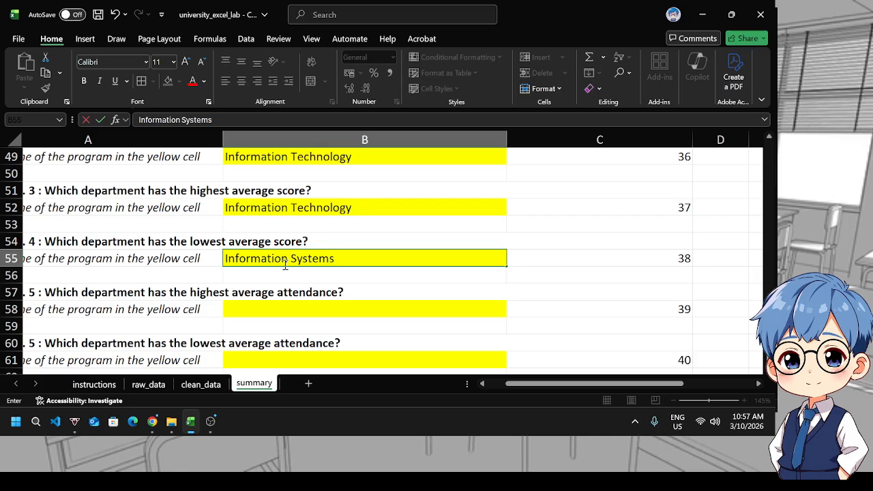
{"action": "type", "text": "ormation Systems"}
{"action": "key", "text": "Return"}
{"action": "key", "text": "Down"}
{"action": "key", "text": "Down"}
{"action": "scroll", "coordinate": [545, 256], "scroll_direction": "up", "scroll_amount": 2}
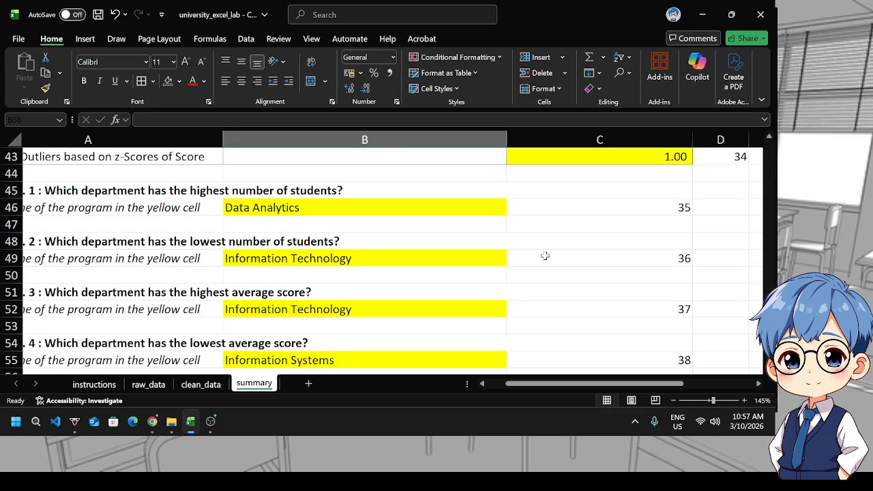
{"action": "scroll", "coordinate": [554, 255], "scroll_direction": "down", "scroll_amount": 1}
{"action": "scroll", "coordinate": [555, 254], "scroll_direction": "up", "scroll_amount": 5}
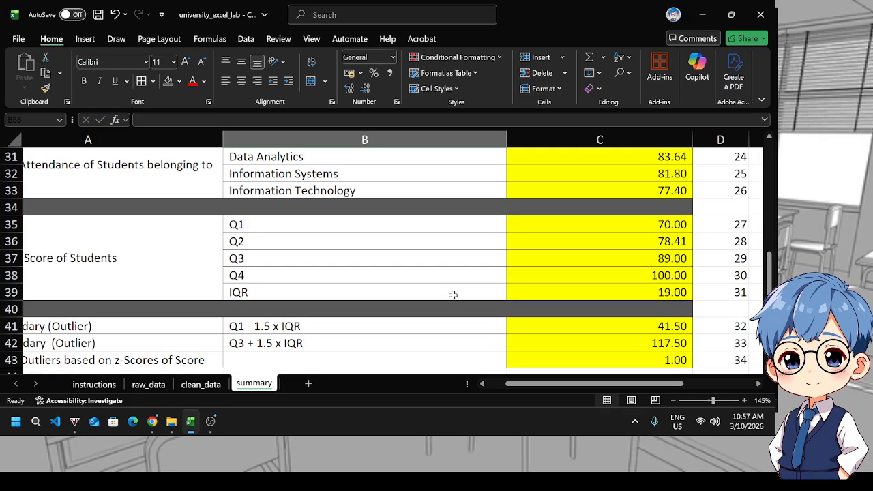
Answer Question No. 5 on highest average attendance by entering Data Analytics in B58 after reviewing the attendance averages
{"action": "scroll", "coordinate": [453, 295], "scroll_direction": "left", "scroll_amount": 2}
{"action": "scroll", "coordinate": [435, 266], "scroll_direction": "up", "scroll_amount": 2}
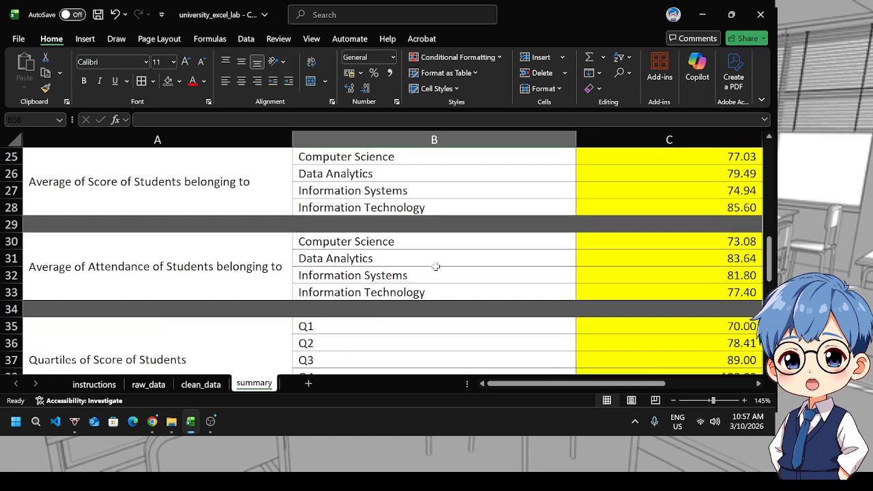
{"action": "left_click", "coordinate": [369, 259]}
{"action": "left_click_drag", "start_coordinate": [569, 383], "coordinate": [587, 385]}
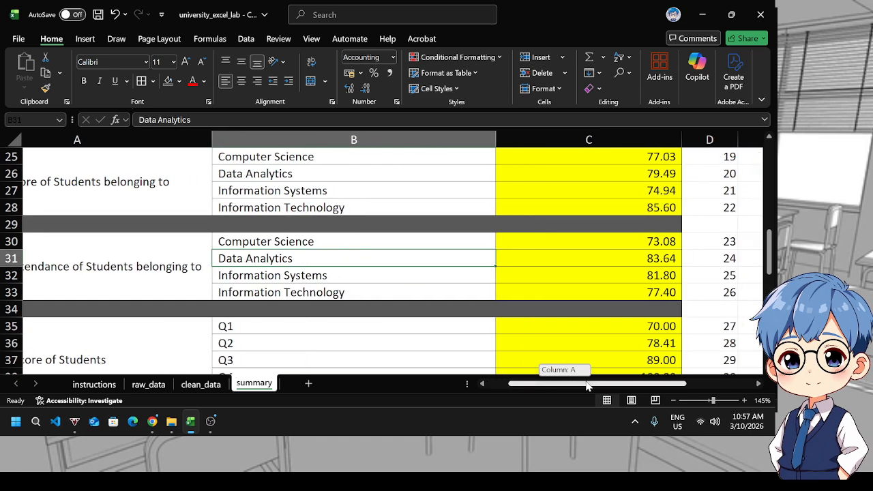
{"action": "left_click", "coordinate": [598, 261]}
{"action": "scroll", "coordinate": [351, 299], "scroll_direction": "down", "scroll_amount": 4}
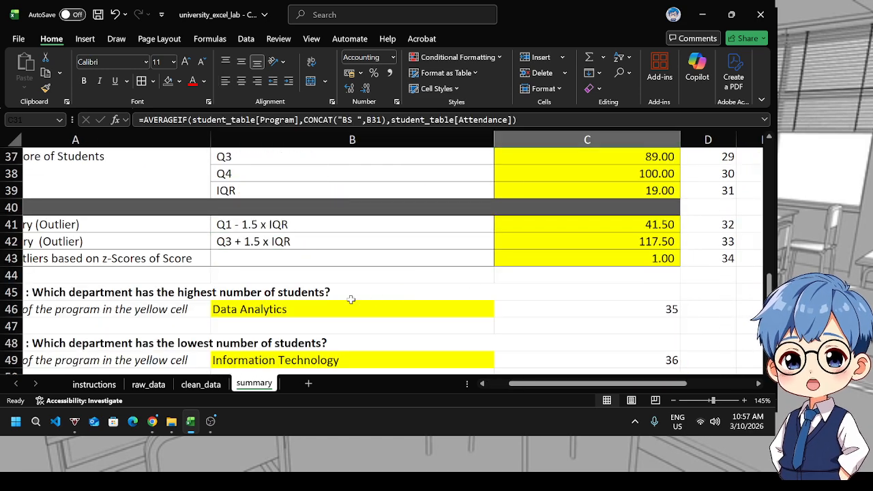
{"action": "scroll", "coordinate": [350, 299], "scroll_direction": "down", "scroll_amount": 5}
{"action": "left_click", "coordinate": [299, 256]}
{"action": "type", "text": "Dta"}
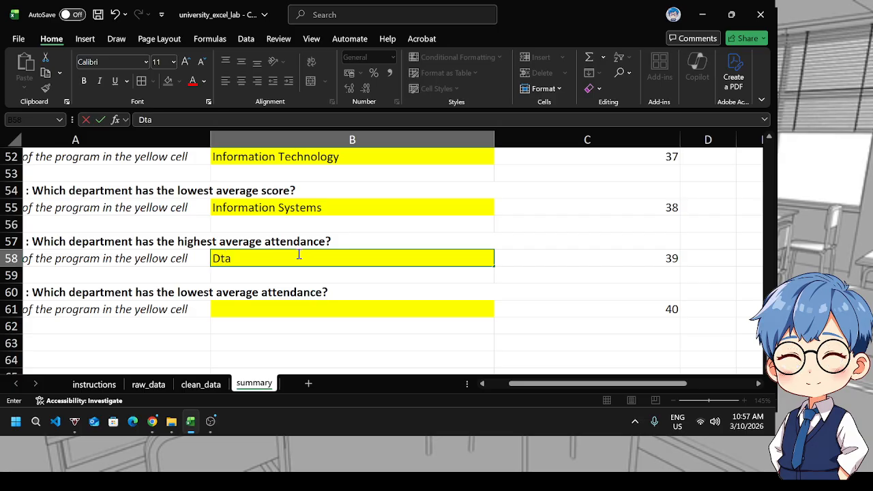
{"action": "key", "text": "BackSpace"}
{"action": "key", "text": "BackSpace"}
{"action": "type", "text": "ata Analy"}
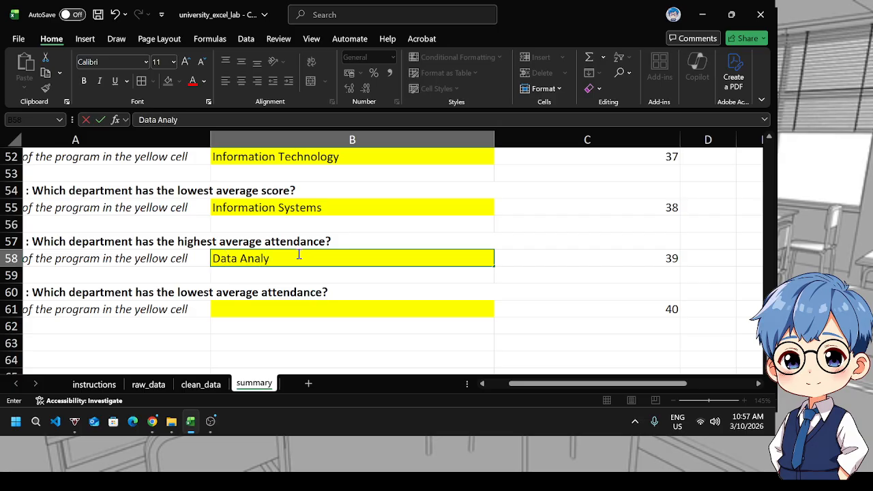
{"action": "type", "text": "tics"}
{"action": "key", "text": "Return"}
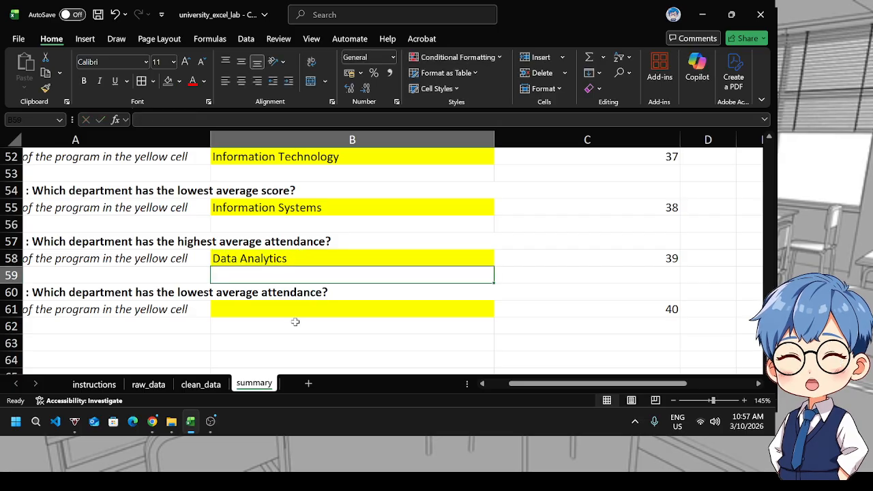
Answer Question No. 6 on lowest average attendance by entering Computer Science in B61
{"action": "scroll", "coordinate": [450, 265], "scroll_direction": "up", "scroll_amount": 11}
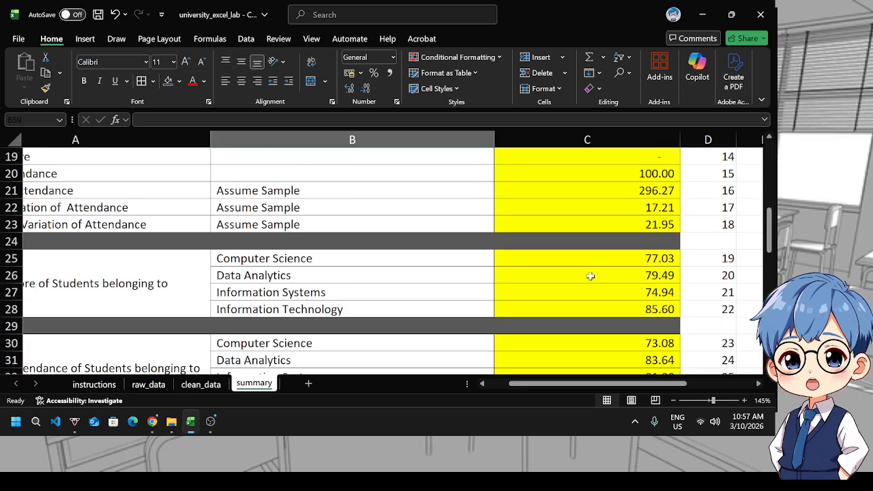
{"action": "scroll", "coordinate": [569, 339], "scroll_direction": "down", "scroll_amount": 1}
{"action": "left_click", "coordinate": [596, 311]}
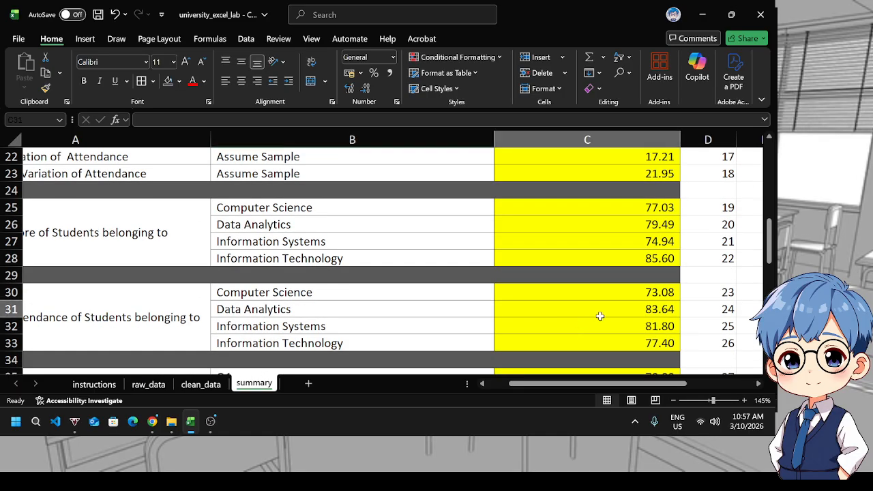
{"action": "left_click_drag", "start_coordinate": [592, 304], "coordinate": [585, 296]}
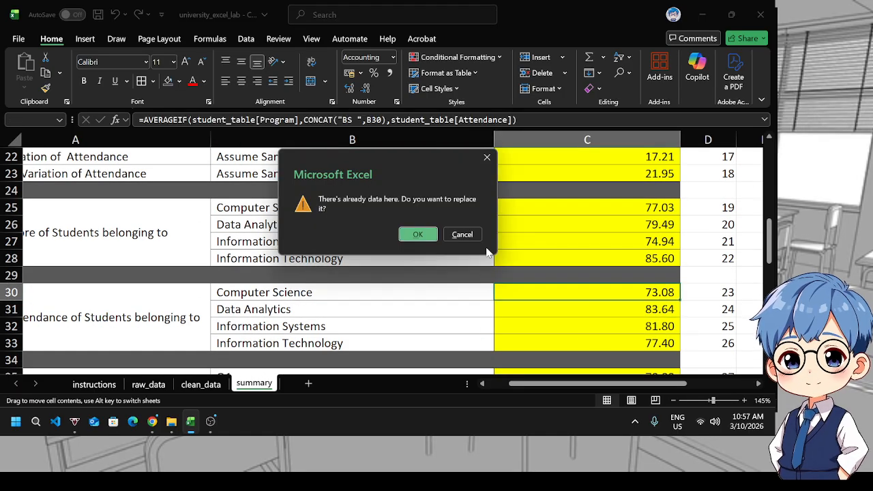
{"action": "left_click", "coordinate": [464, 236]}
{"action": "scroll", "coordinate": [262, 313], "scroll_direction": "down", "scroll_amount": 10}
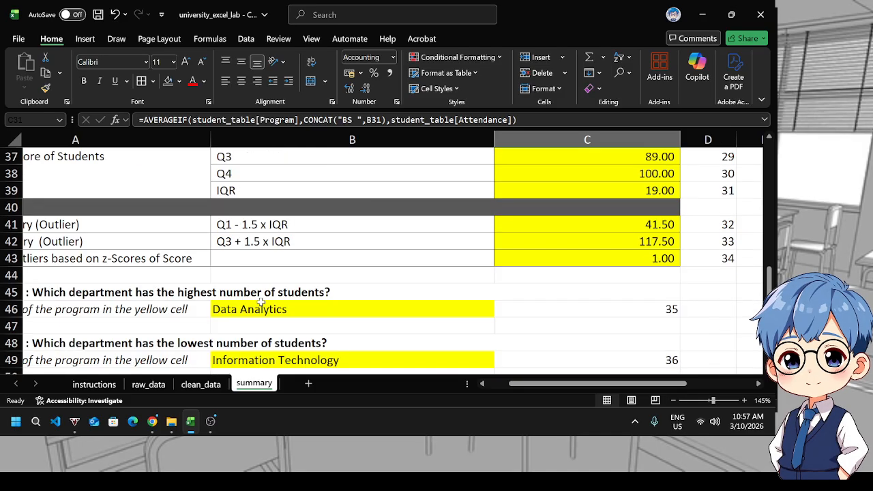
{"action": "left_click", "coordinate": [262, 313]}
{"action": "type", "text": "Computer Science"}
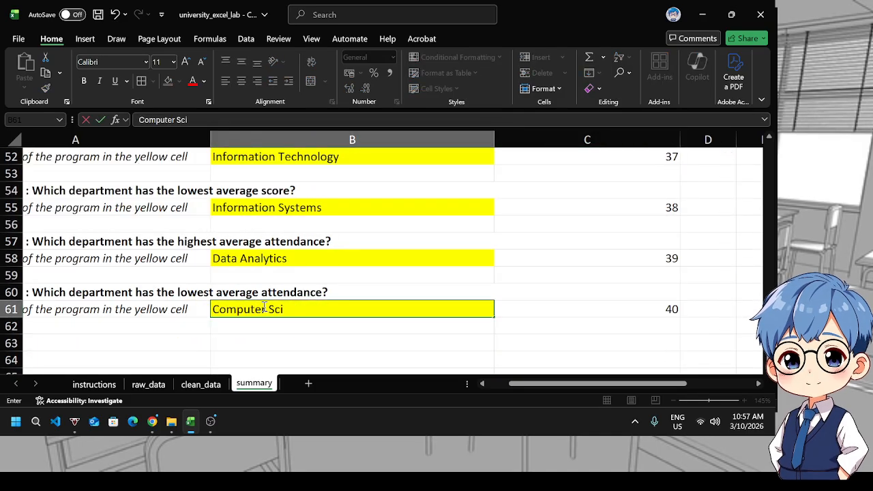
{"action": "left_click", "coordinate": [560, 271]}
Review the summary answers and scroll through the student rows on the clean_data sheet
{"action": "scroll", "coordinate": [318, 367], "scroll_direction": "up", "scroll_amount": 17}
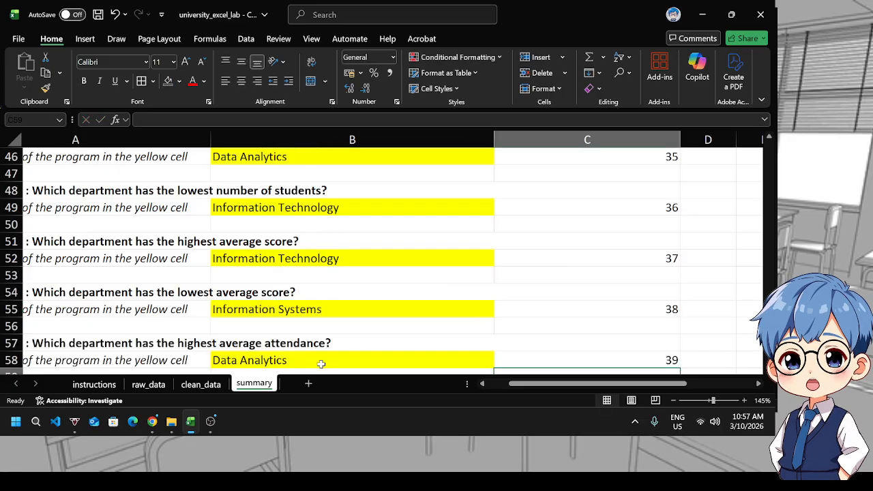
{"action": "scroll", "coordinate": [431, 364], "scroll_direction": "down", "scroll_amount": 15}
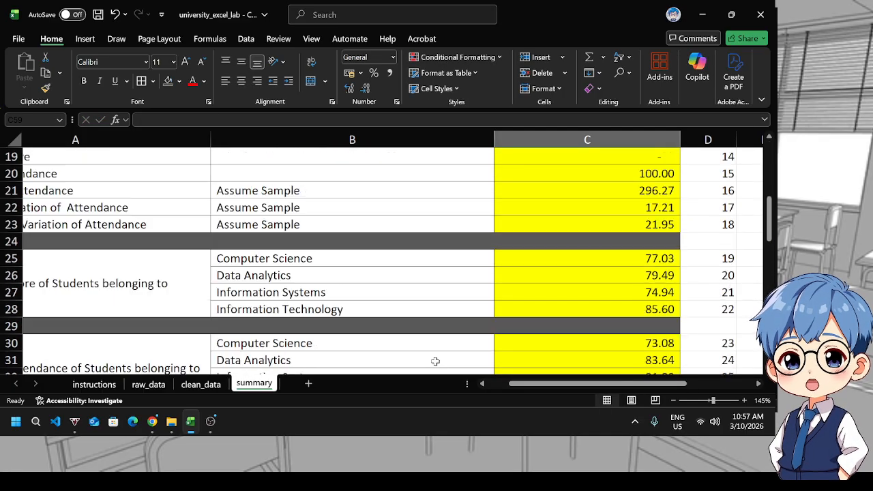
{"action": "scroll", "coordinate": [535, 334], "scroll_direction": "down", "scroll_amount": 3}
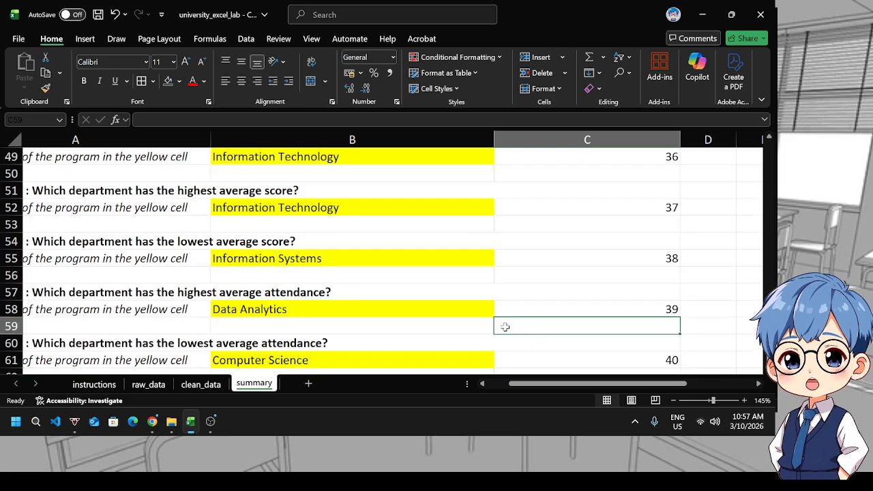
{"action": "left_click", "coordinate": [184, 384]}
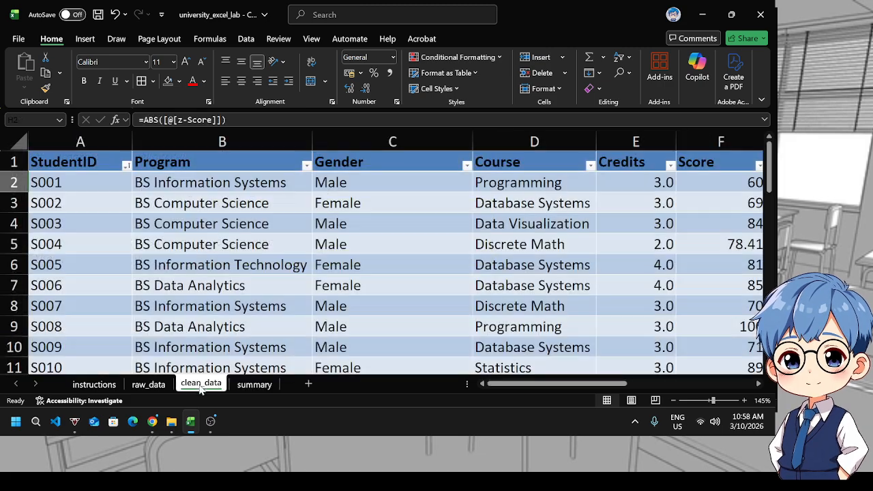
{"action": "mouse_move", "coordinate": [576, 384]}
{"action": "left_mouse_down"}
{"action": "mouse_move", "coordinate": [687, 371]}
{"action": "mouse_move", "coordinate": [584, 374]}
{"action": "left_mouse_up"}
{"action": "scroll", "coordinate": [426, 321], "scroll_direction": "down", "scroll_amount": 7}
{"action": "scroll", "coordinate": [431, 349], "scroll_direction": "down", "scroll_amount": 5}
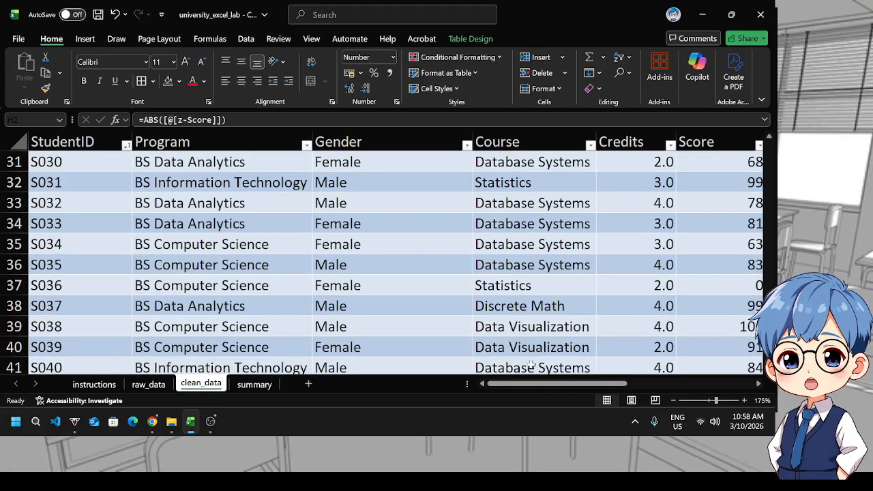
{"action": "scroll", "coordinate": [530, 381], "scroll_direction": "up", "scroll_amount": 1}
{"action": "left_click_drag", "start_coordinate": [530, 384], "coordinate": [465, 376]}
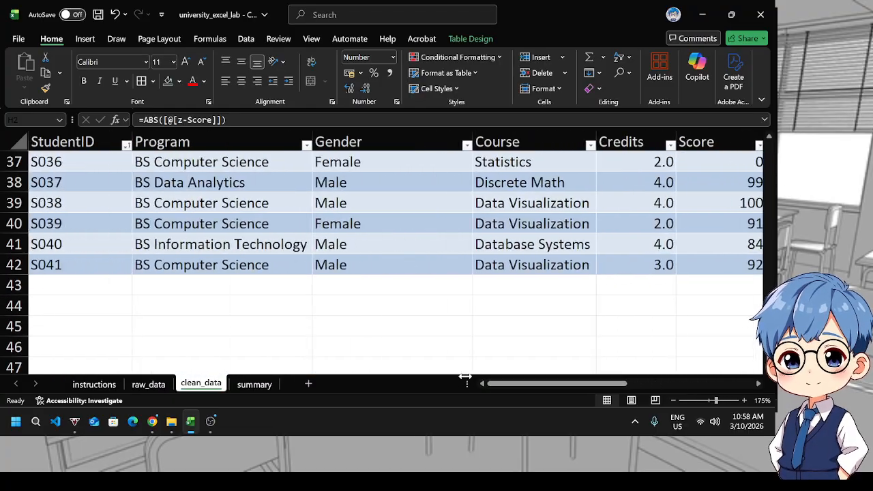
{"action": "scroll", "coordinate": [401, 351], "scroll_direction": "down", "scroll_amount": 1}
{"action": "scroll", "coordinate": [403, 348], "scroll_direction": "up", "scroll_amount": 8}
{"action": "scroll", "coordinate": [403, 346], "scroll_direction": "up", "scroll_amount": 5}
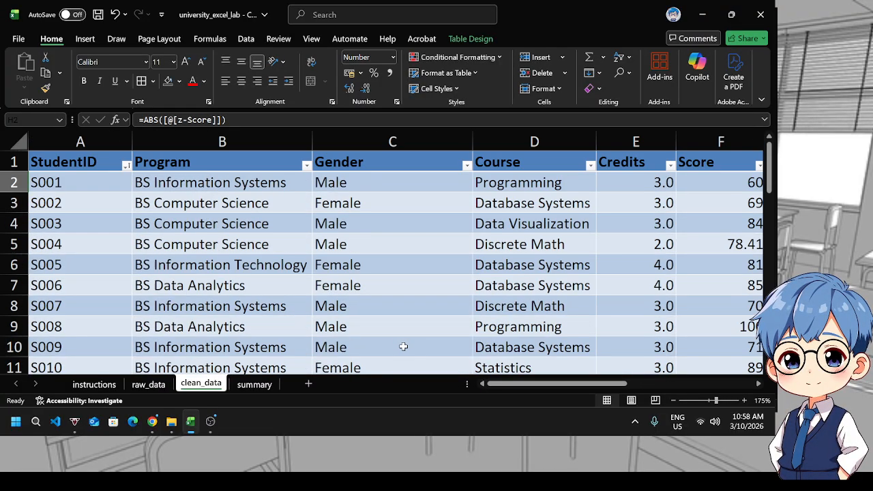
{"action": "left_click", "coordinate": [212, 428]}
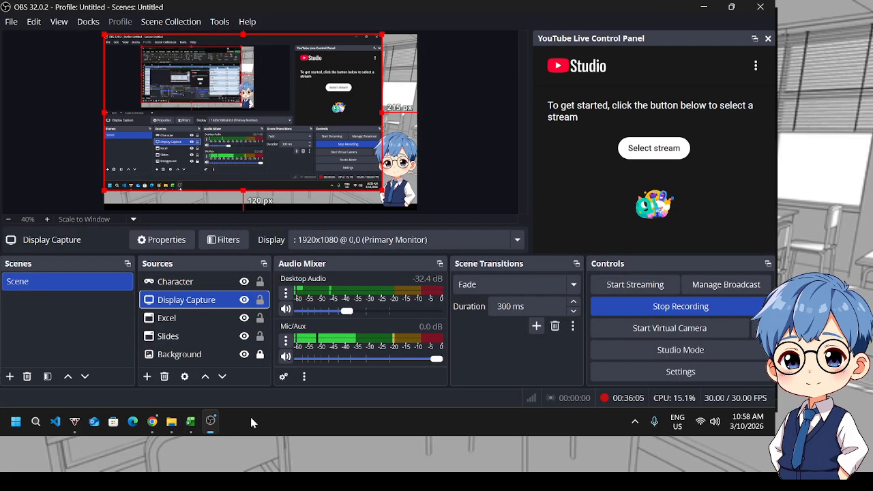